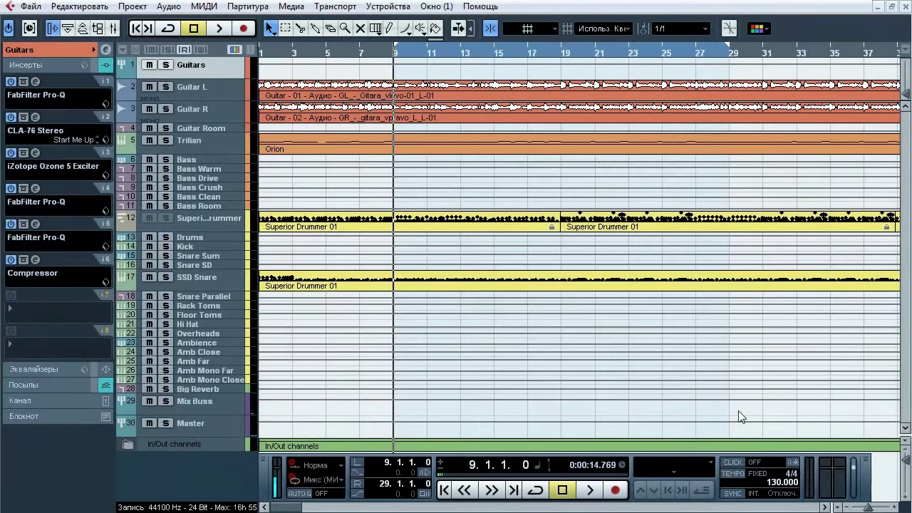
Play the mix from bar 9 to around bar 28, then hide the Transport panel with F2
{"action": "key", "text": "space"}
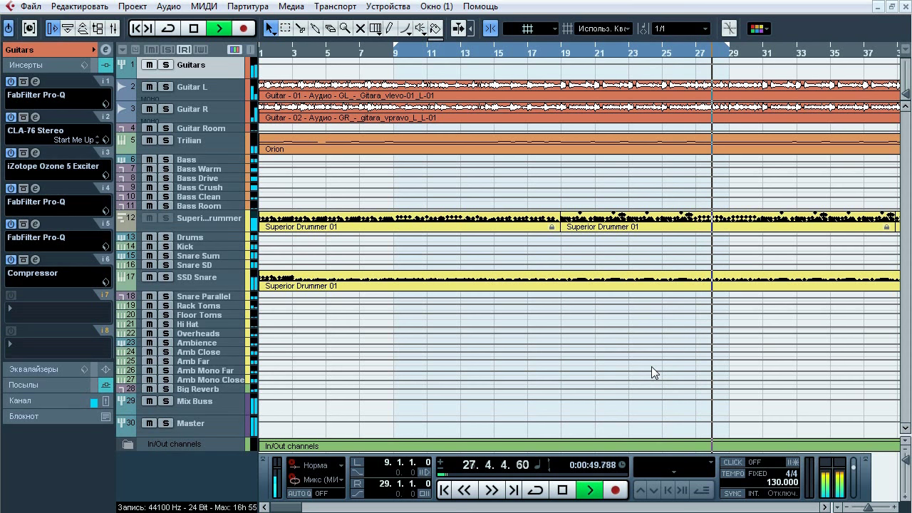
{"action": "key", "text": "space"}
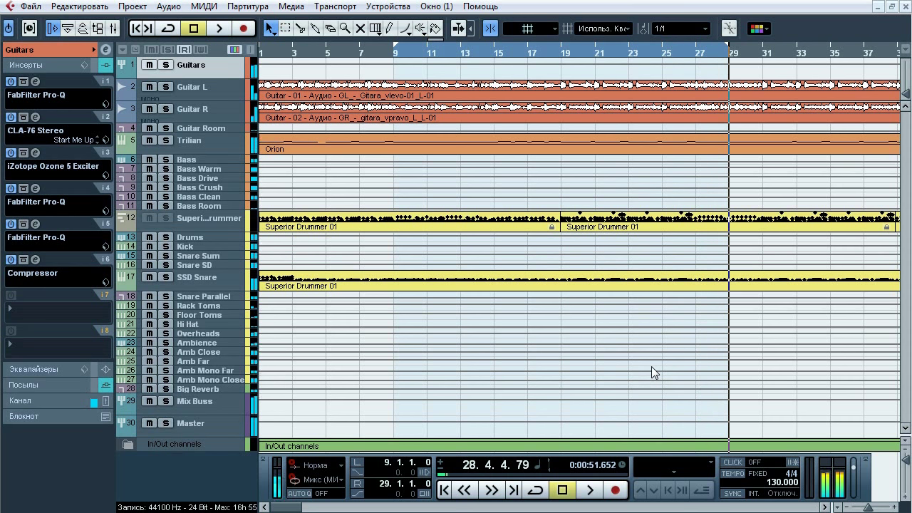
{"action": "key", "text": "F2"}
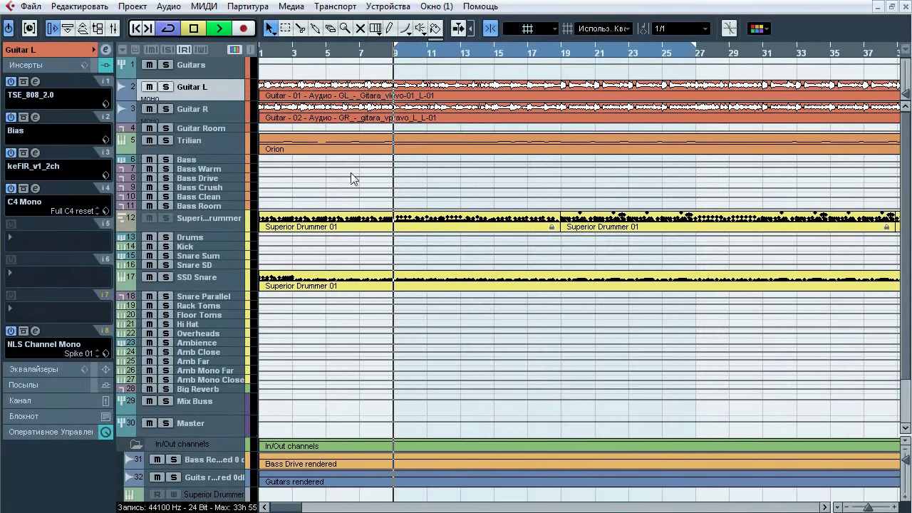
Solo the Guitars folder while the mix plays, then stop playback
{"action": "key", "text": "space"}
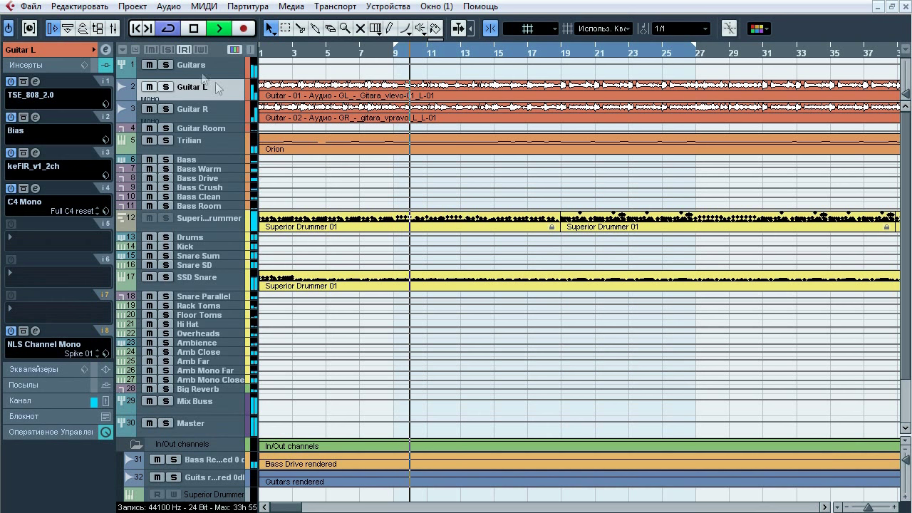
{"action": "left_click", "coordinate": [171, 65]}
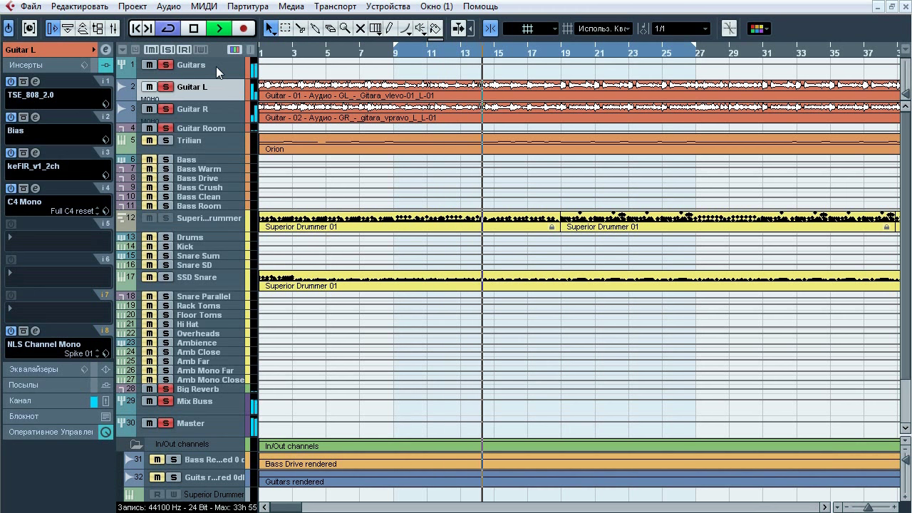
{"action": "key", "text": "space"}
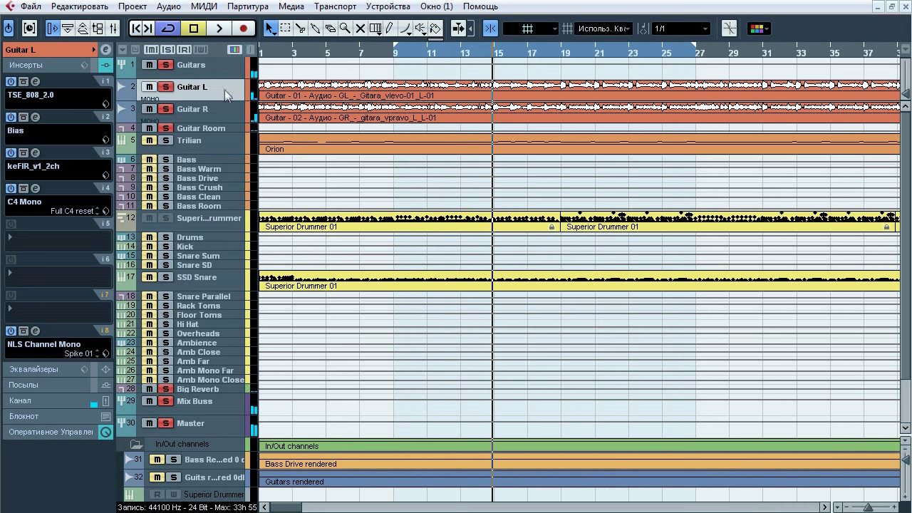
Inspect the volume, pan and routing settings of Guitar R and the Guitars folder
{"action": "left_click", "coordinate": [210, 104], "text": "shift"}
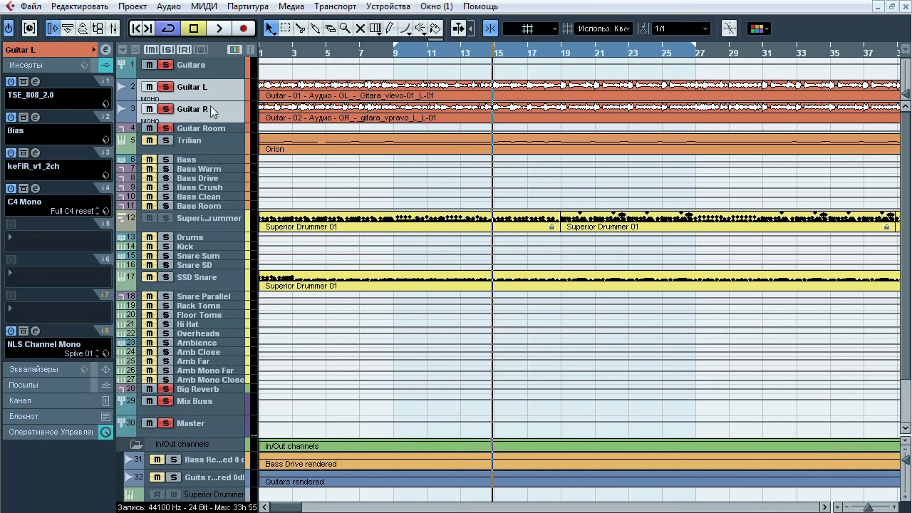
{"action": "left_click", "coordinate": [68, 49]}
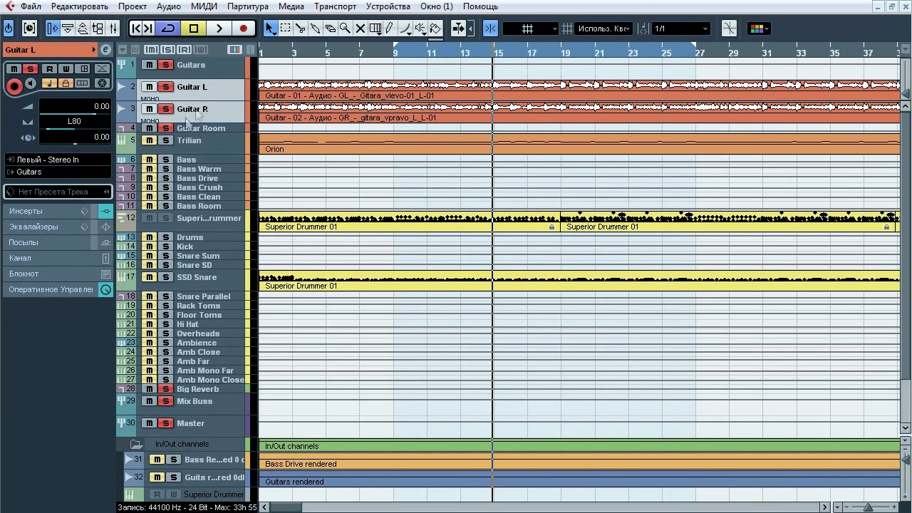
{"action": "left_click", "coordinate": [215, 67]}
{"action": "left_click", "coordinate": [54, 50]}
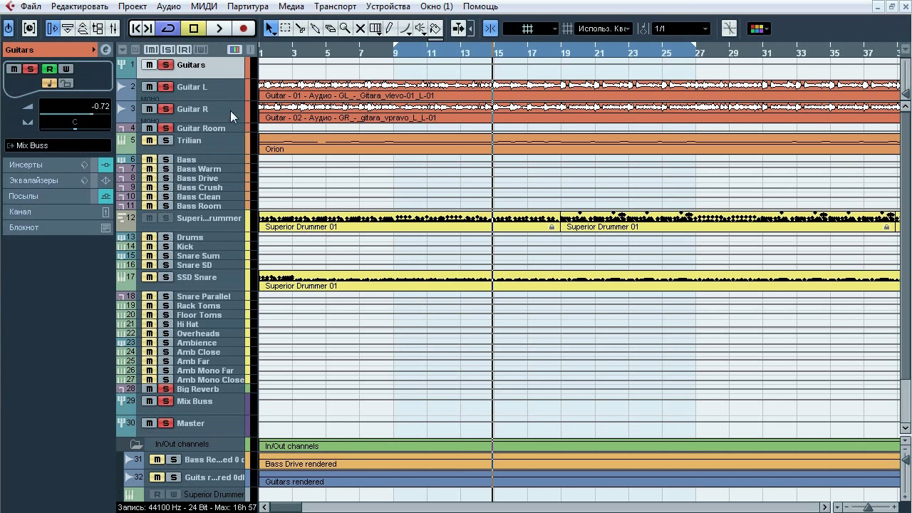
Compare the Guitar L and Guitar R insert chains, then open Guitar L's TSE_808_2.0 overdrive
{"action": "left_click", "coordinate": [232, 87]}
{"action": "left_click", "coordinate": [43, 210]}
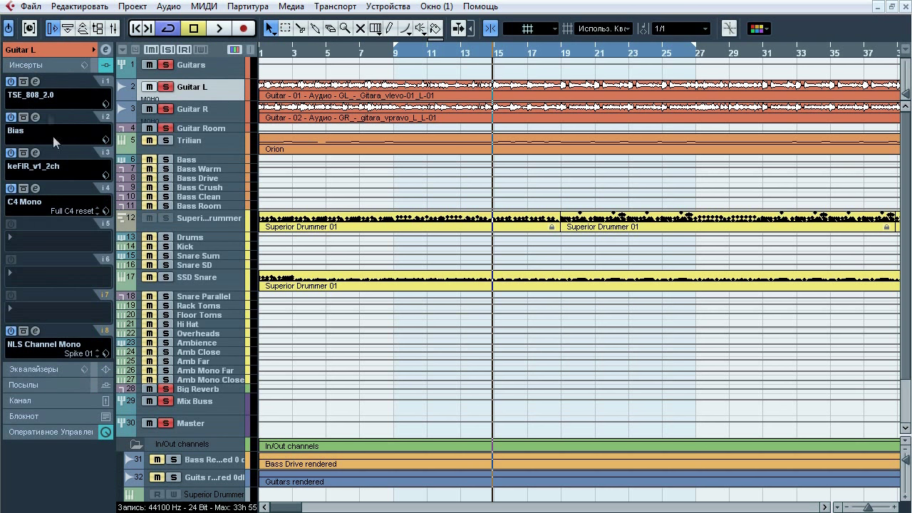
{"action": "left_click", "coordinate": [192, 116]}
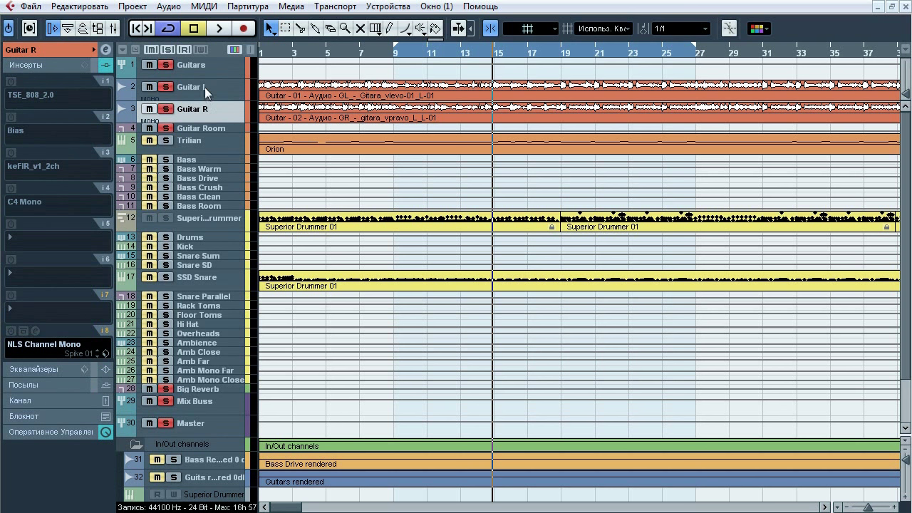
{"action": "left_click", "coordinate": [204, 89]}
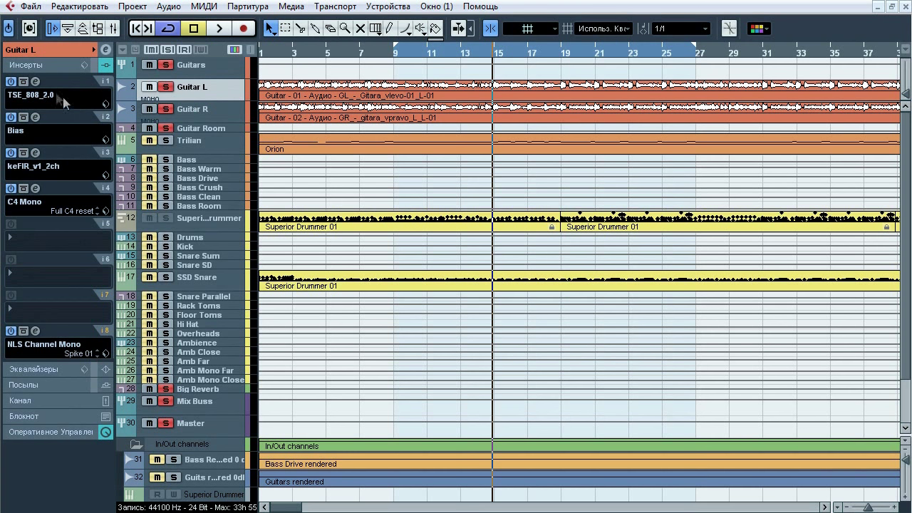
{"action": "left_click", "coordinate": [36, 81]}
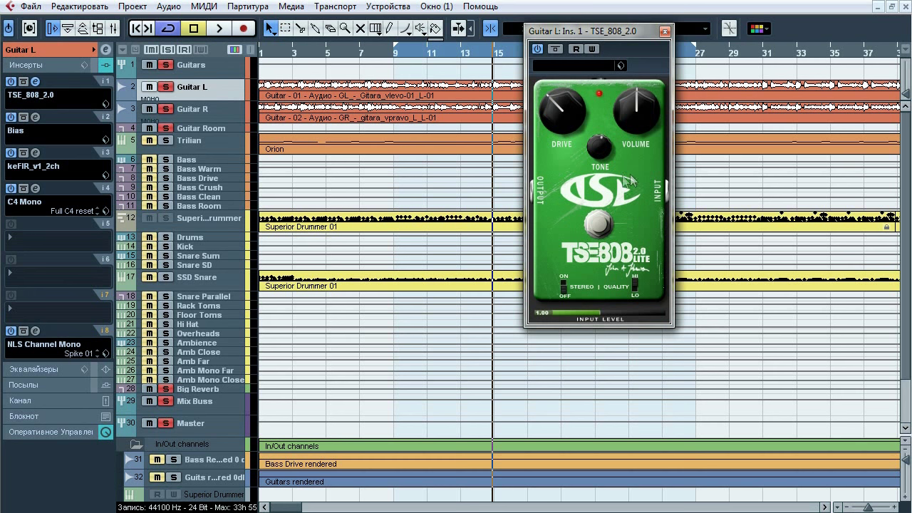
A/B Guitar L's TSE_808_2.0 overdrive during playback, leave it enabled, and close its editor
{"action": "key", "text": "space"}
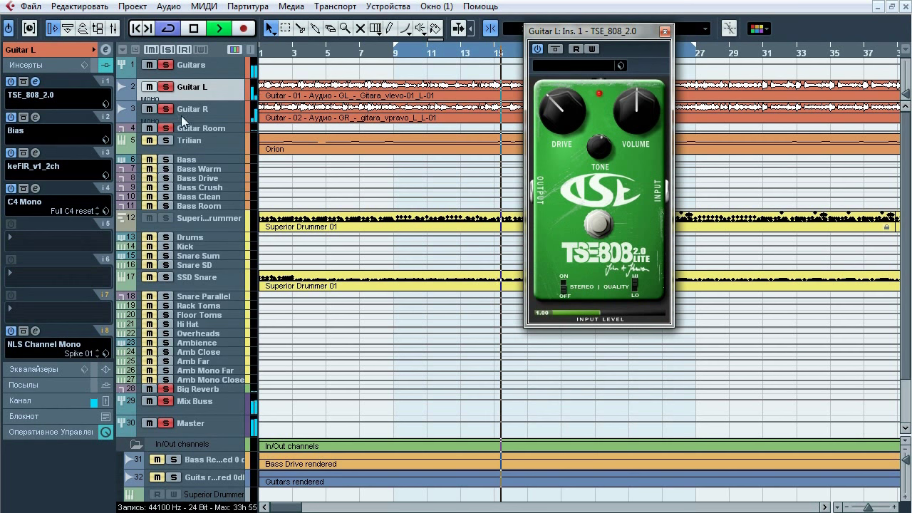
{"action": "left_click", "coordinate": [558, 50]}
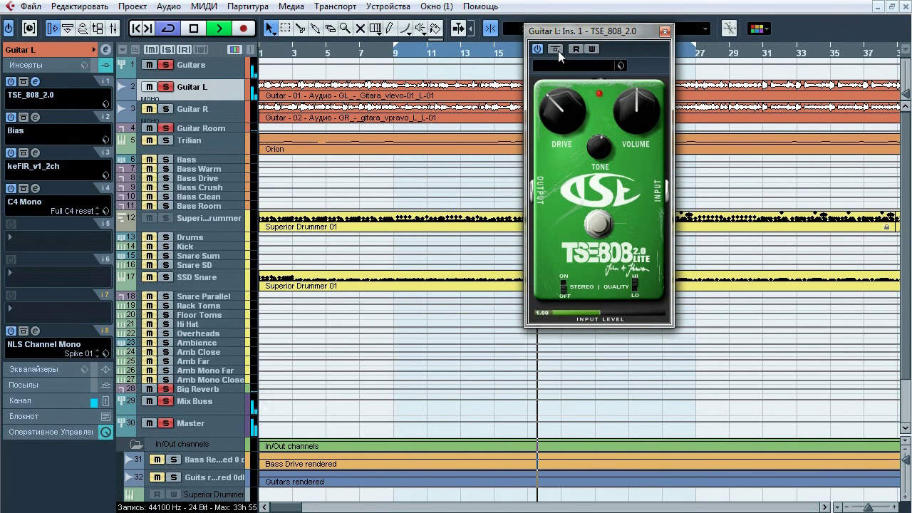
{"action": "left_click", "coordinate": [555, 49]}
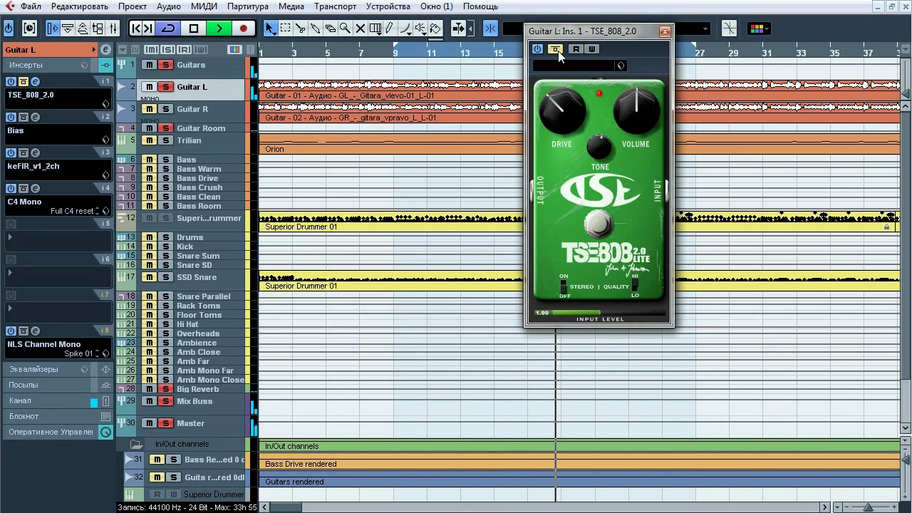
{"action": "left_click", "coordinate": [558, 50]}
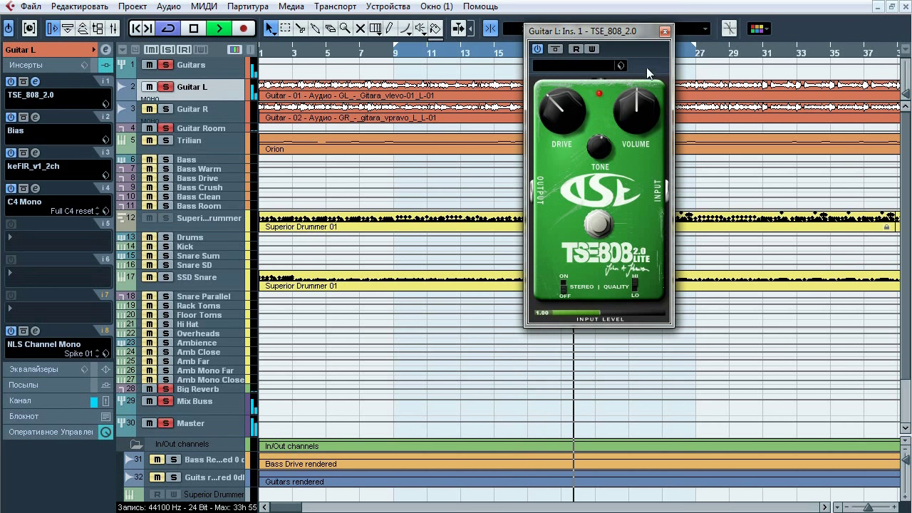
{"action": "key", "text": "space"}
{"action": "left_click", "coordinate": [665, 32]}
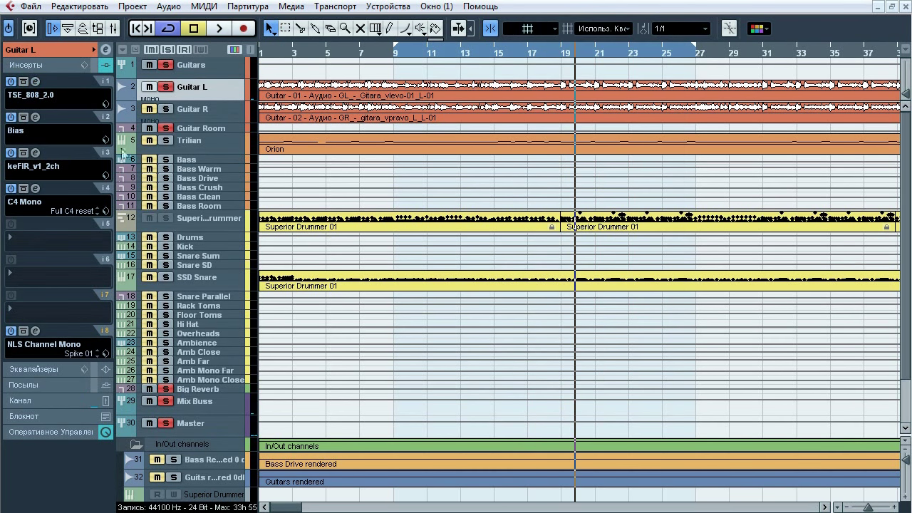
{"action": "left_click", "coordinate": [34, 116]}
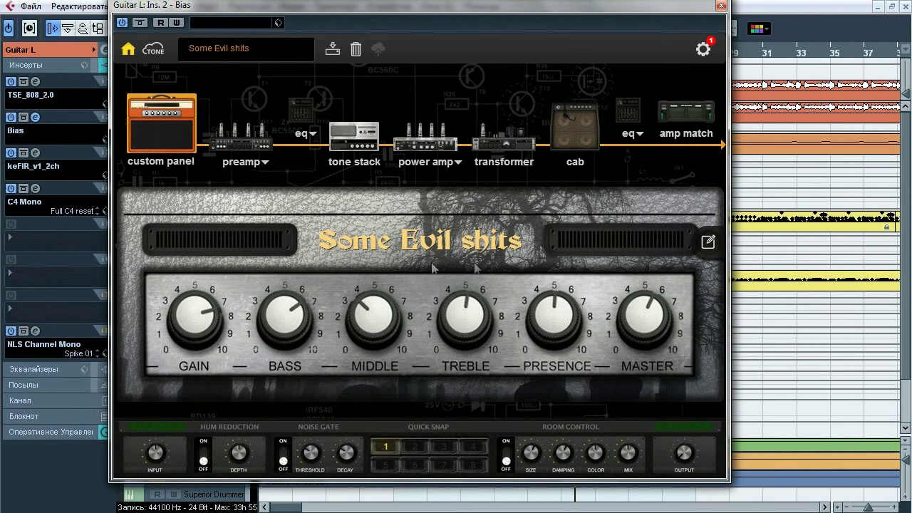
{"action": "left_click", "coordinate": [258, 146]}
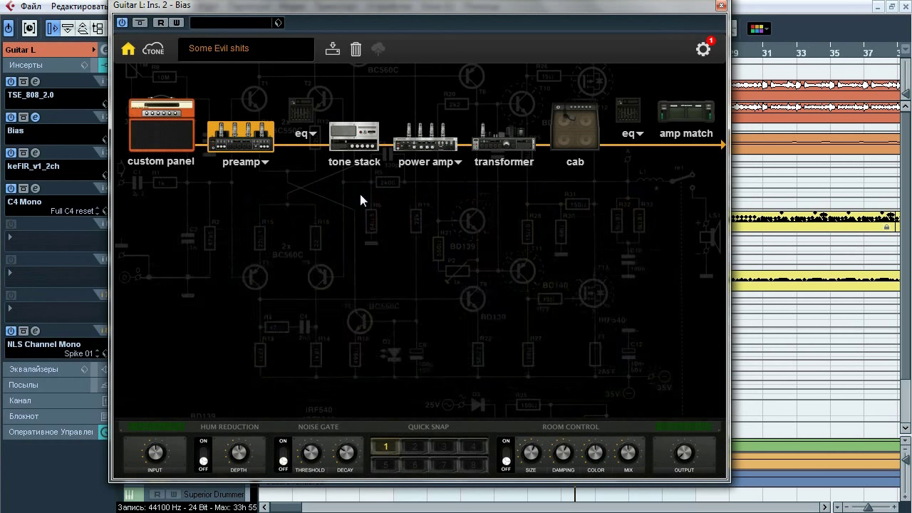
{"action": "left_click", "coordinate": [371, 137]}
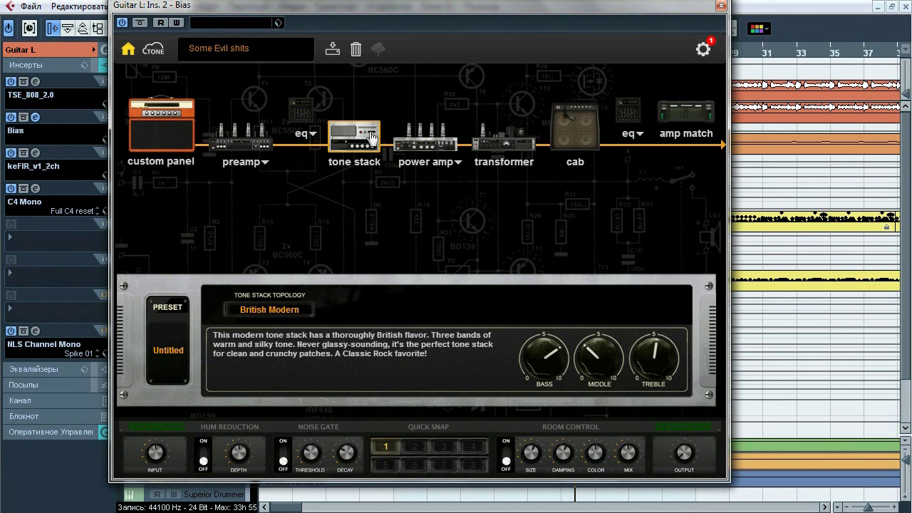
{"action": "left_click", "coordinate": [433, 145]}
{"action": "left_click", "coordinate": [505, 144]}
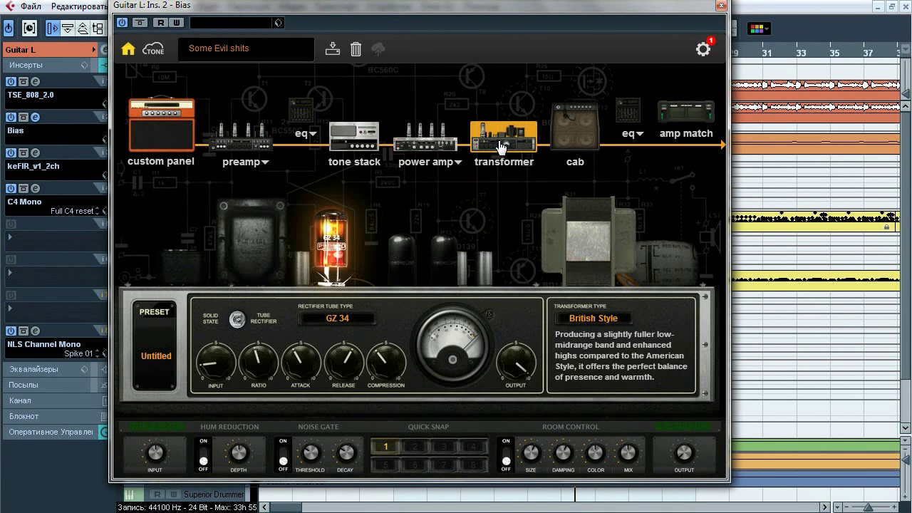
{"action": "left_click", "coordinate": [570, 136]}
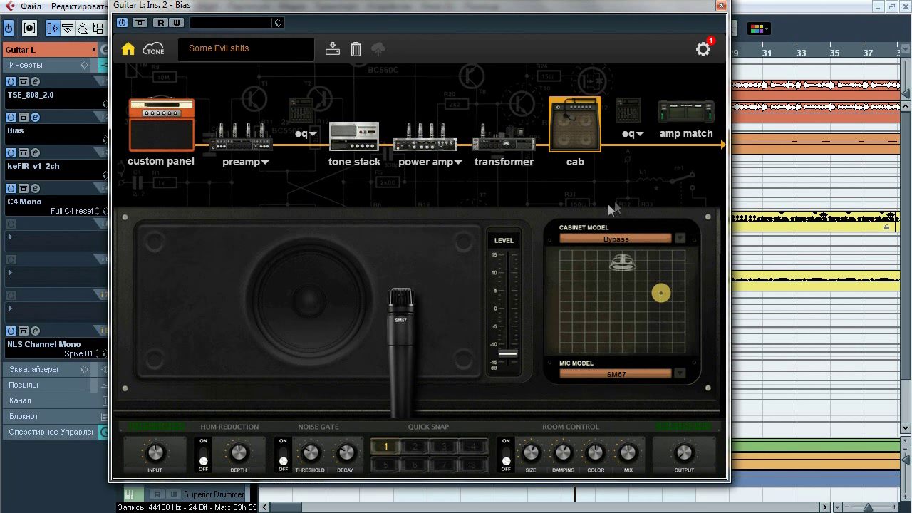
{"action": "left_click", "coordinate": [722, 6]}
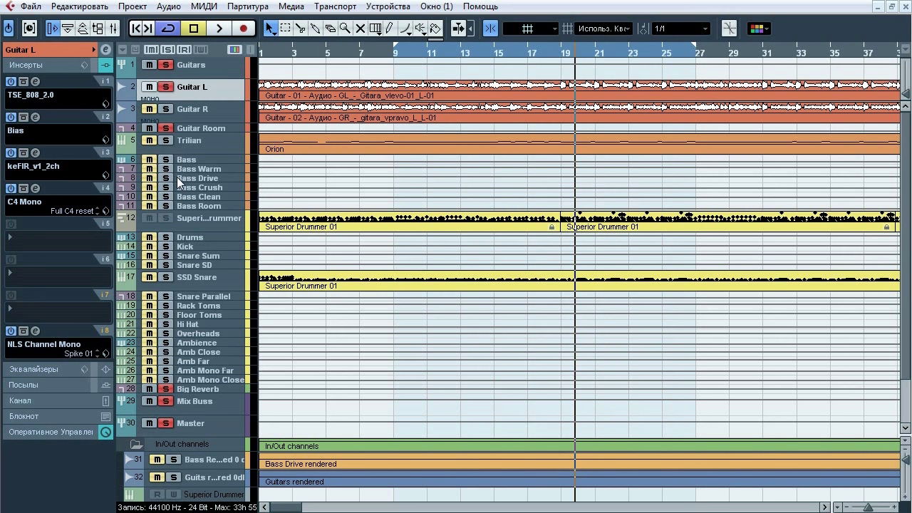
Open Guitar L's keFIR cabinet impulse, bypass it twice during playback to compare, then close it
{"action": "left_click", "coordinate": [35, 153]}
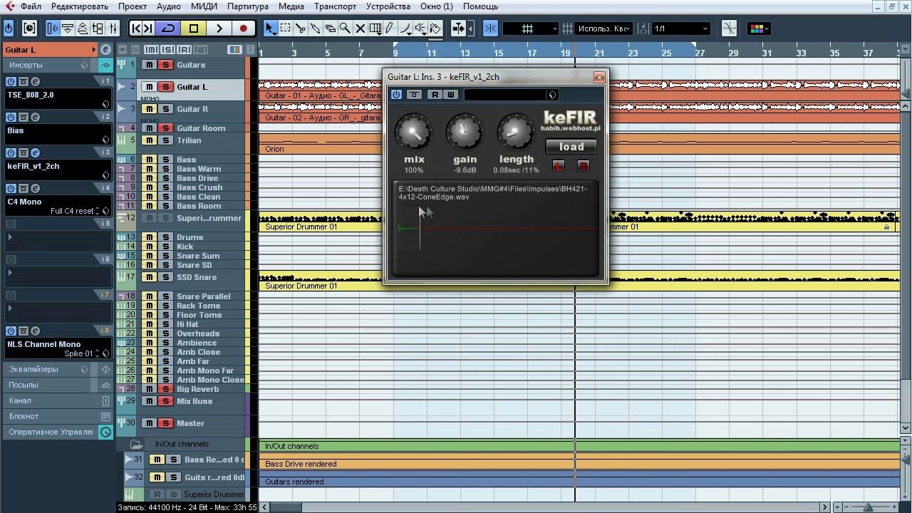
{"action": "key", "text": "space"}
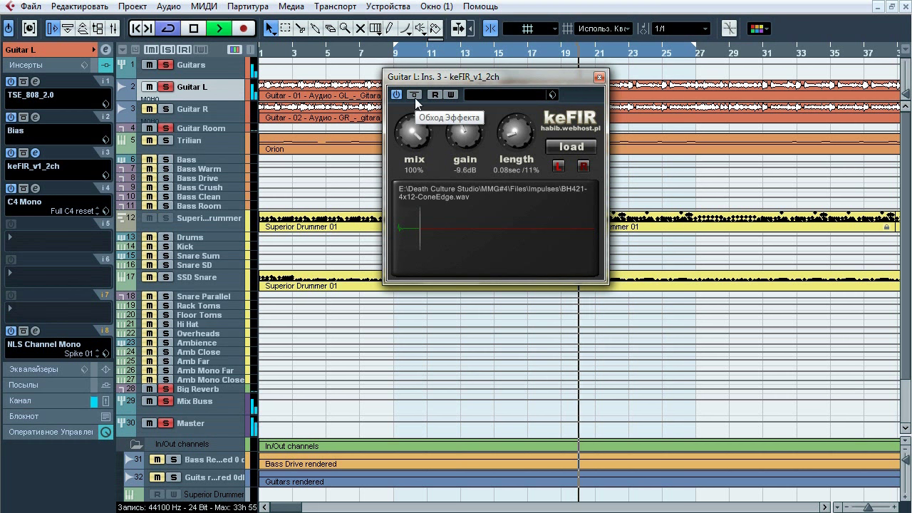
{"action": "left_click", "coordinate": [415, 97]}
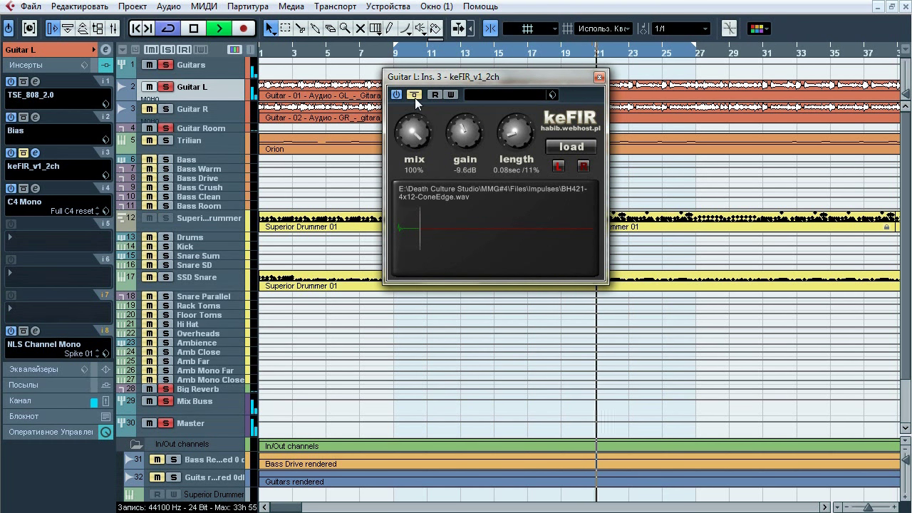
{"action": "left_click", "coordinate": [414, 98]}
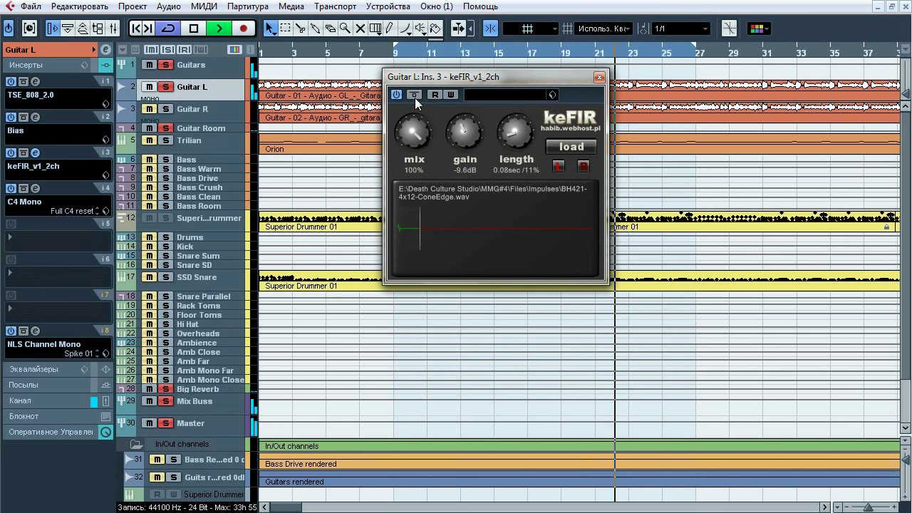
{"action": "left_click", "coordinate": [414, 98]}
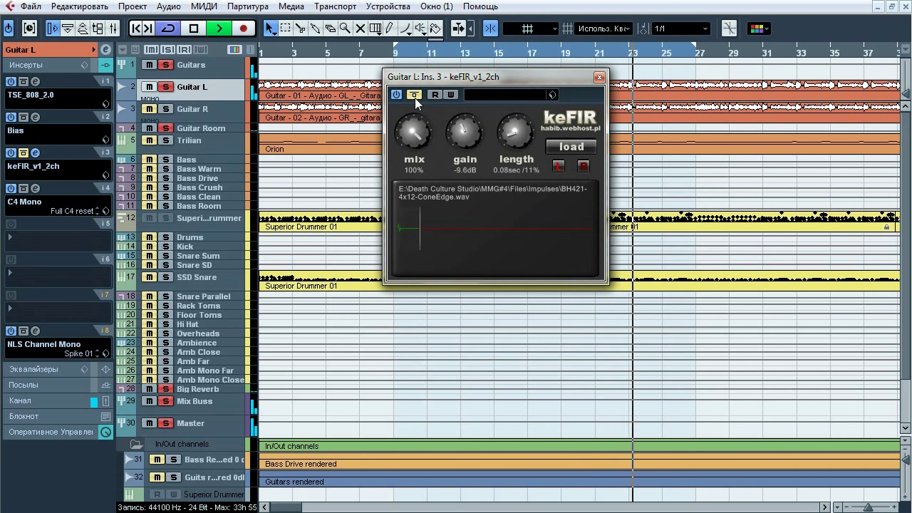
{"action": "left_click", "coordinate": [415, 98]}
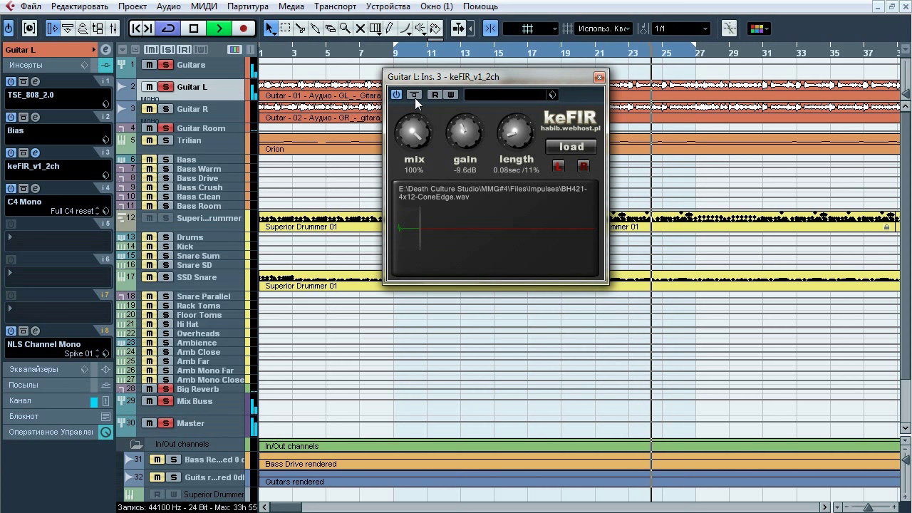
{"action": "key", "text": "space"}
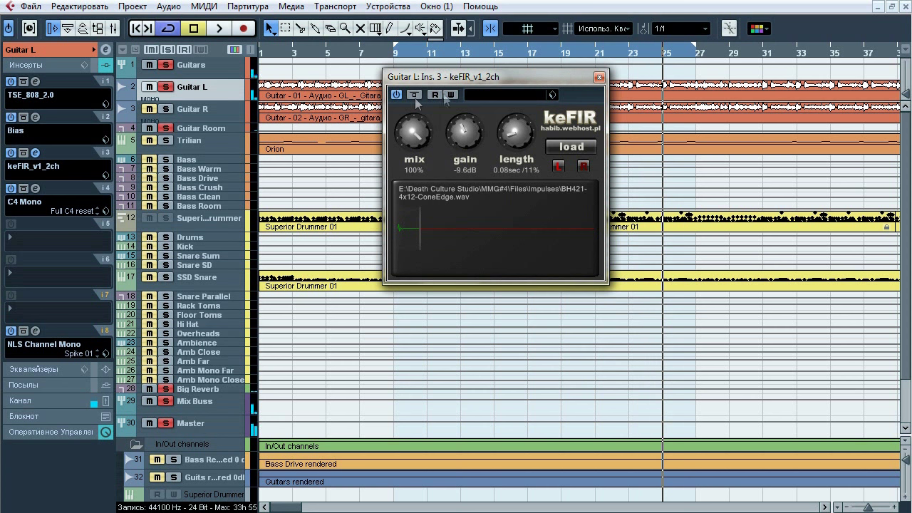
{"action": "left_click", "coordinate": [600, 78]}
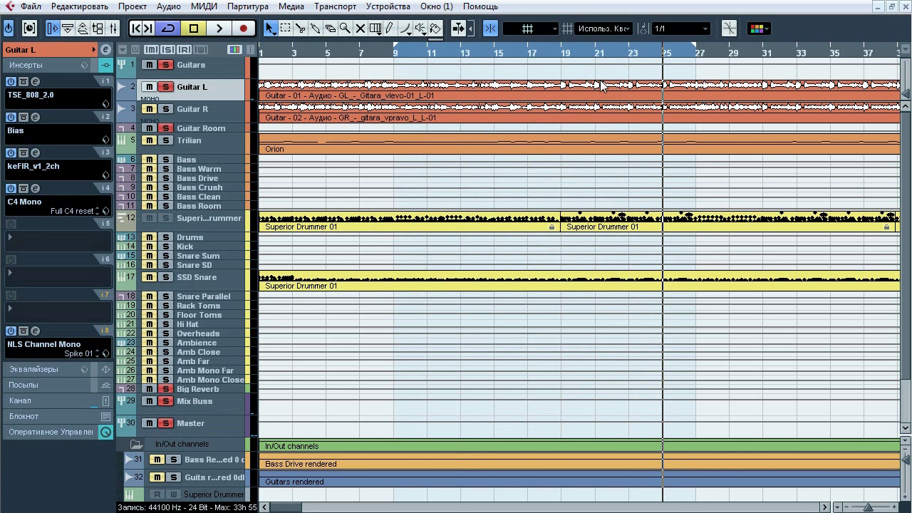
{"action": "left_click", "coordinate": [36, 189]}
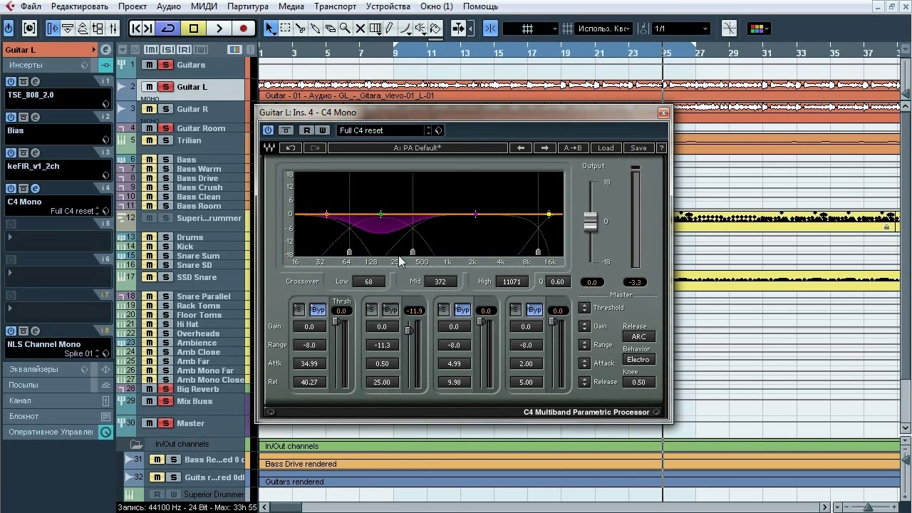
{"action": "left_click", "coordinate": [287, 132]}
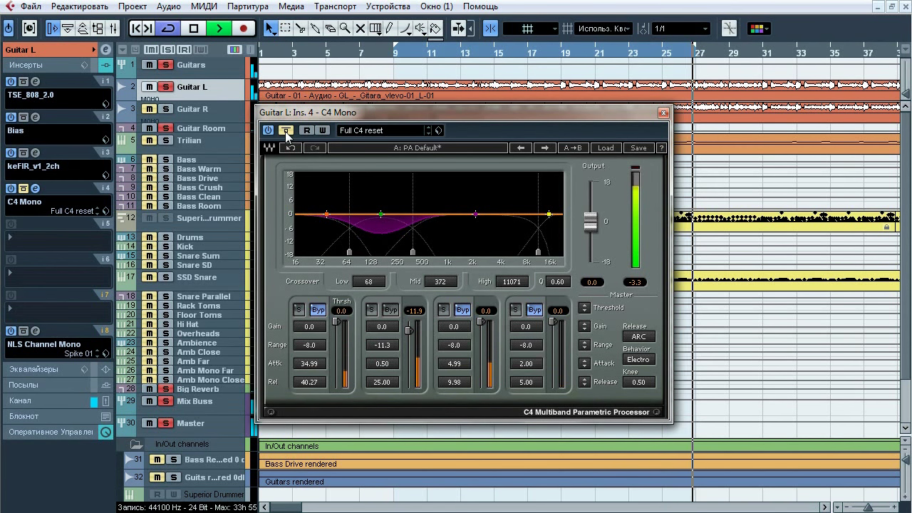
{"action": "left_click", "coordinate": [287, 132]}
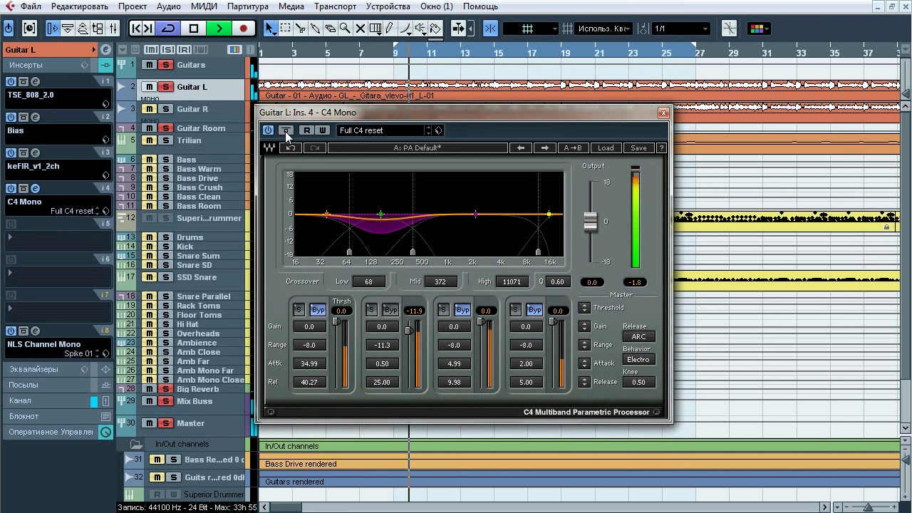
{"action": "left_click", "coordinate": [286, 132]}
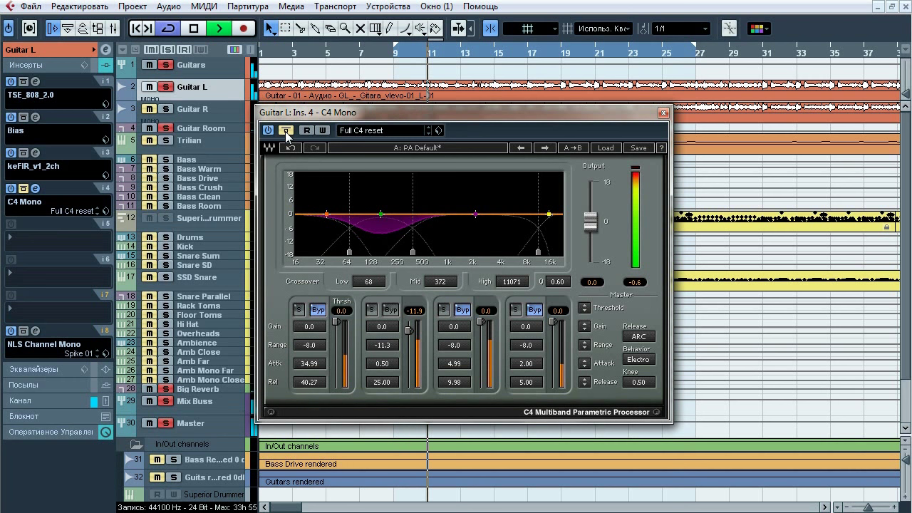
{"action": "left_click", "coordinate": [287, 132]}
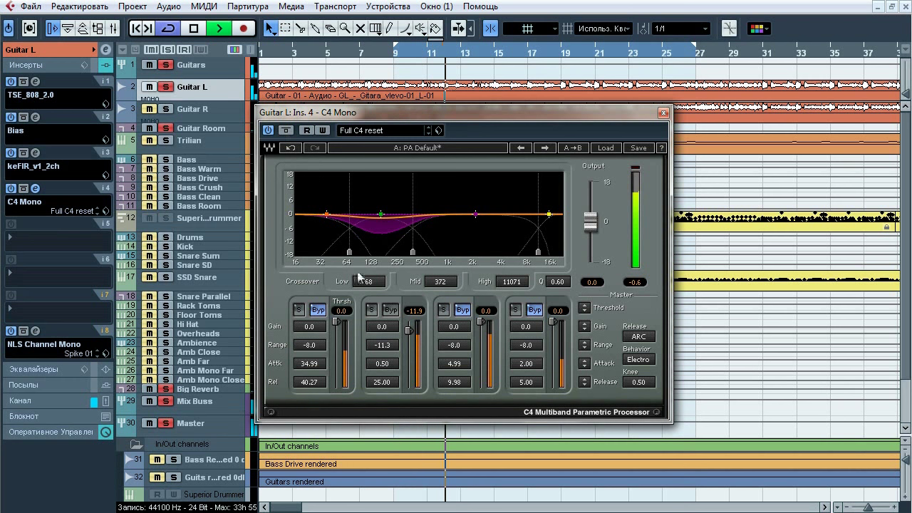
{"action": "left_click", "coordinate": [370, 310]}
{"action": "key", "text": "KP_1"}
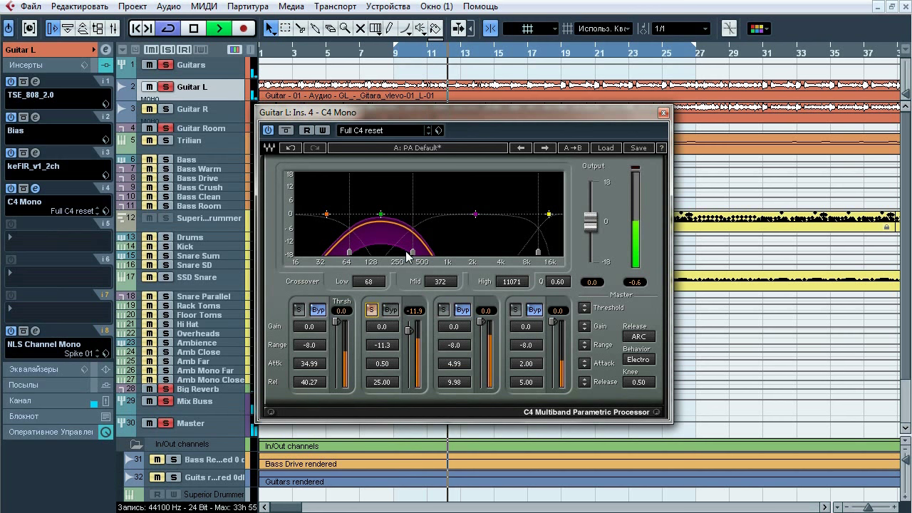
{"action": "left_click", "coordinate": [372, 311]}
{"action": "key", "text": "space"}
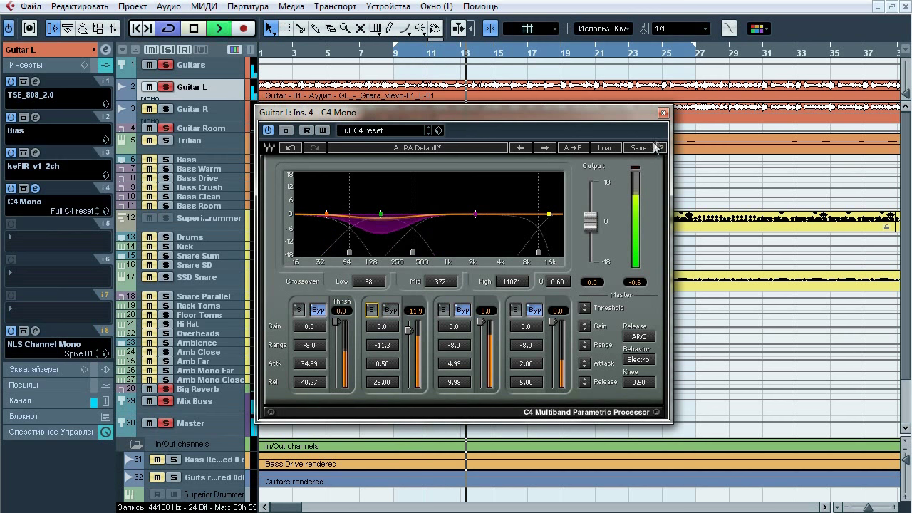
{"action": "left_click", "coordinate": [663, 113]}
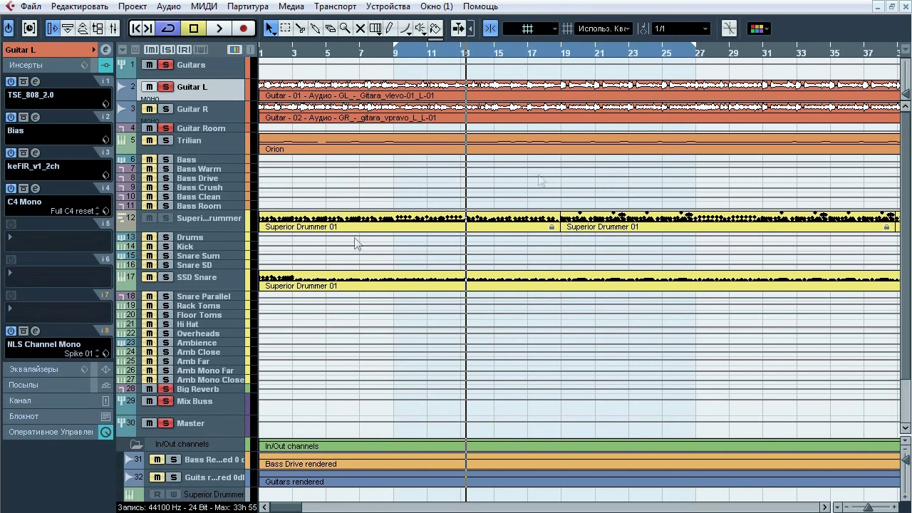
A/B Guitar L's NLS Channel Mono during playback, close it, and collapse the Inserts list
{"action": "left_click", "coordinate": [37, 331]}
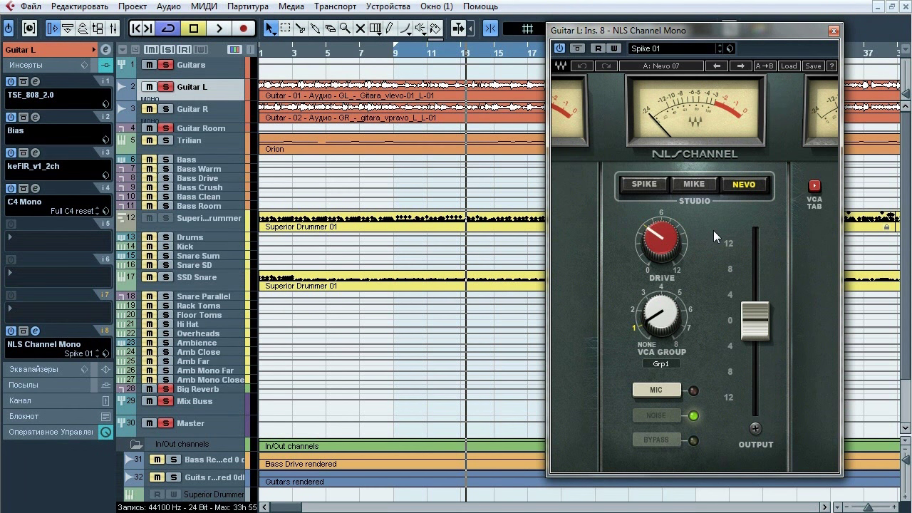
{"action": "key", "text": "space"}
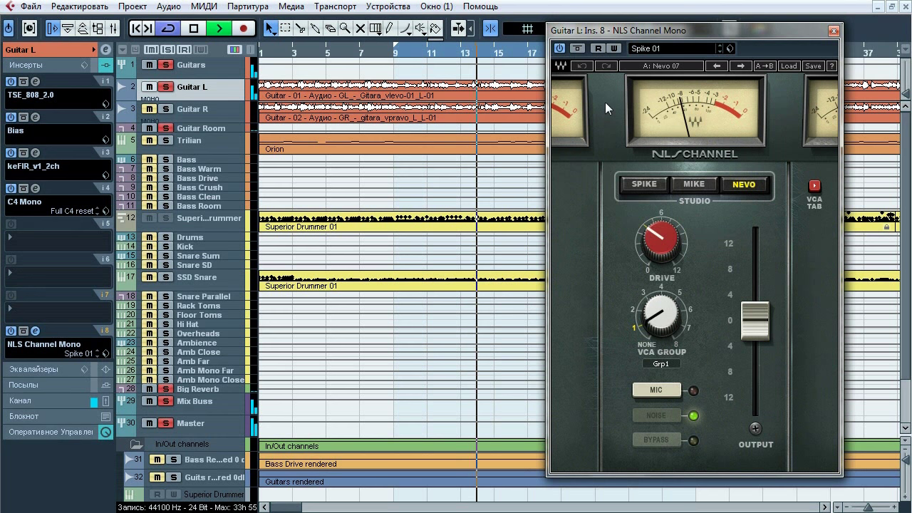
{"action": "left_click", "coordinate": [578, 48]}
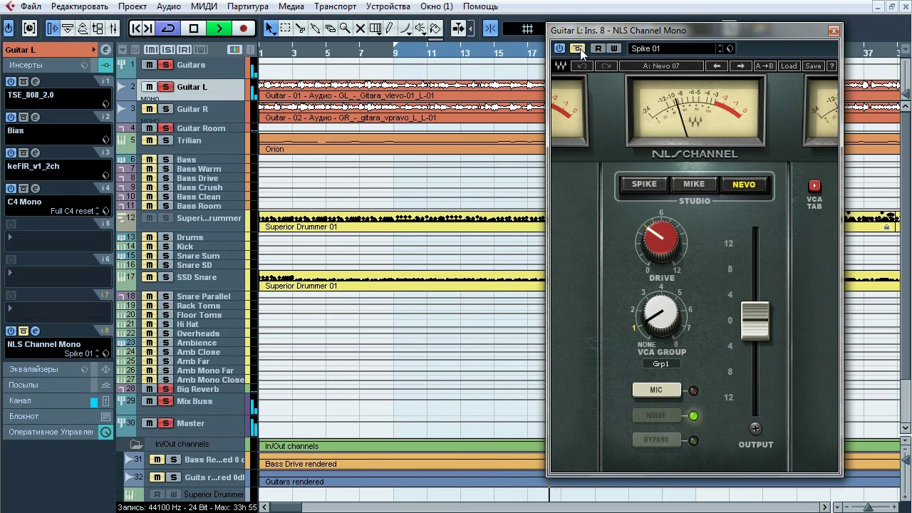
{"action": "left_click", "coordinate": [578, 48]}
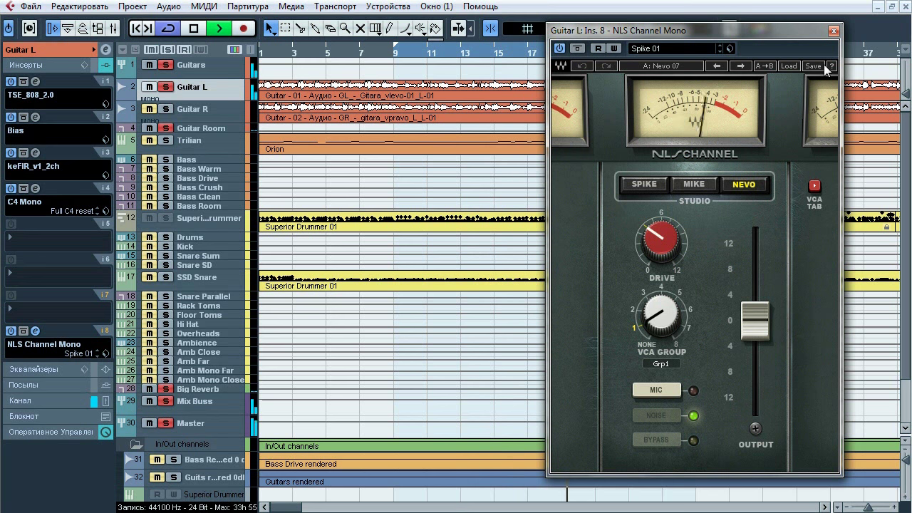
{"action": "key", "text": "space"}
{"action": "left_click", "coordinate": [834, 30]}
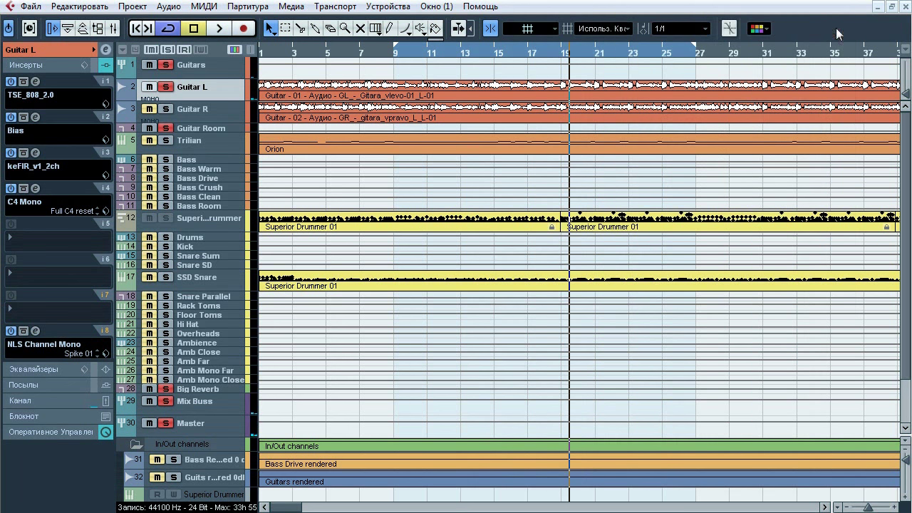
{"action": "left_click", "coordinate": [47, 63]}
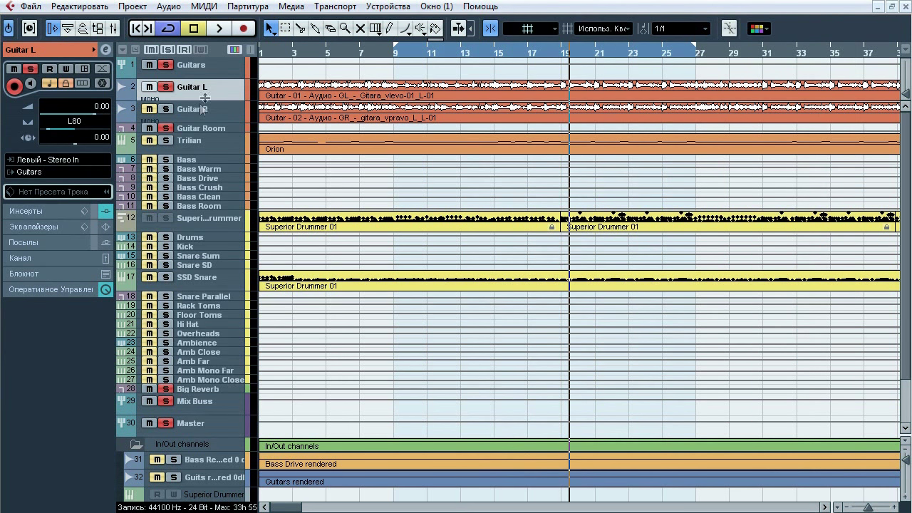
Select the Guitars folder track and open the Pro-Q in its first insert slot
{"action": "left_click", "coordinate": [208, 67]}
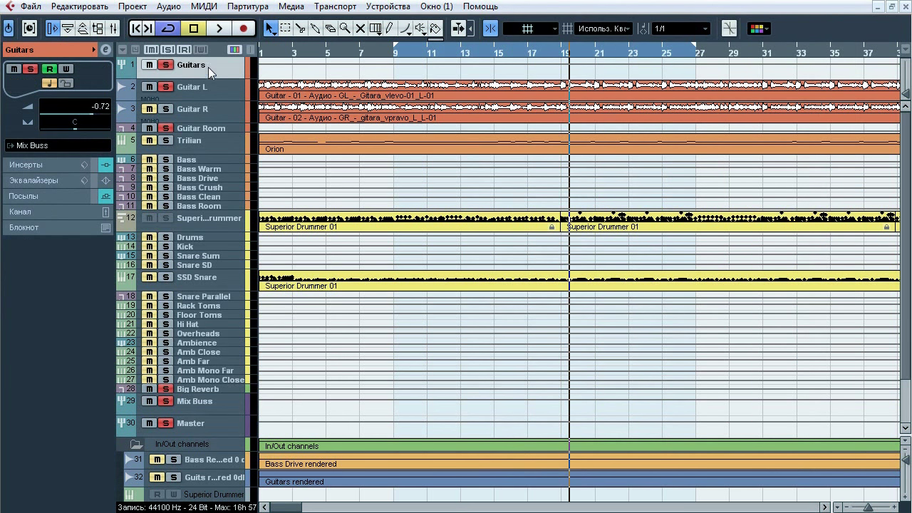
{"action": "left_click", "coordinate": [49, 164]}
{"action": "left_click", "coordinate": [35, 82]}
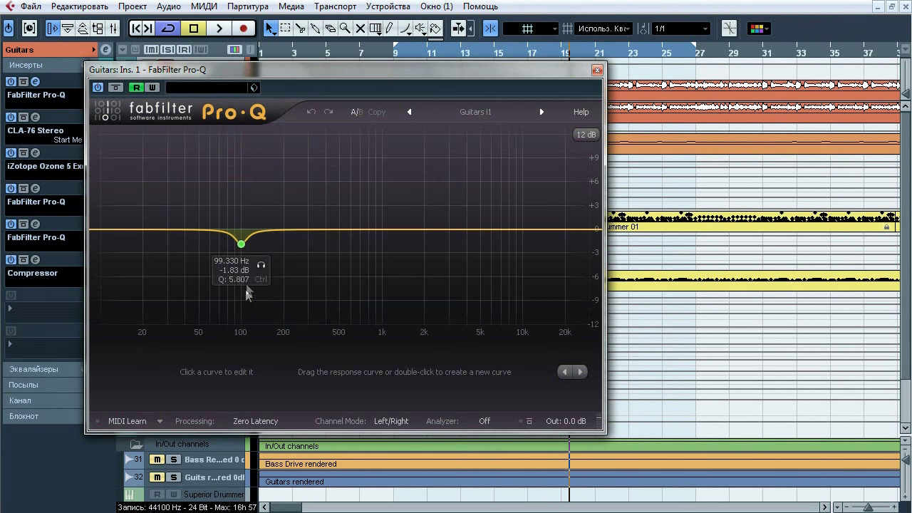
{"action": "left_click_drag", "start_coordinate": [354, 70], "coordinate": [510, 71]}
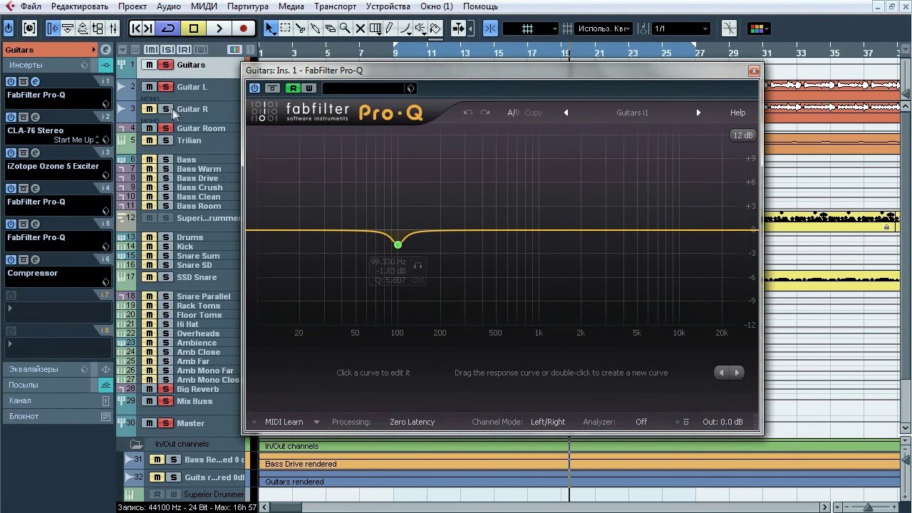
During playback, solo the 99.330 Hz cut band and bypass Pro-Q twice to compare, then close it
{"action": "key", "text": "space"}
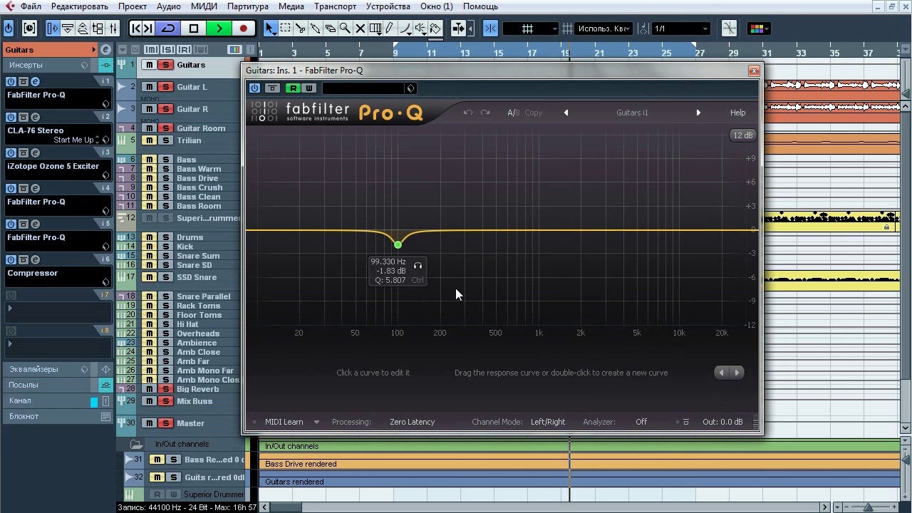
{"action": "left_click", "coordinate": [418, 266]}
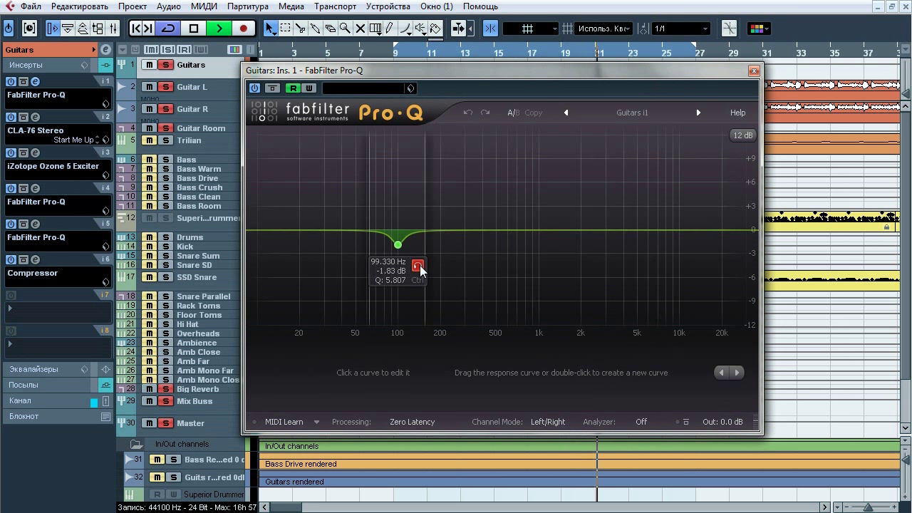
{"action": "left_click", "coordinate": [274, 88]}
{"action": "left_click", "coordinate": [274, 88]}
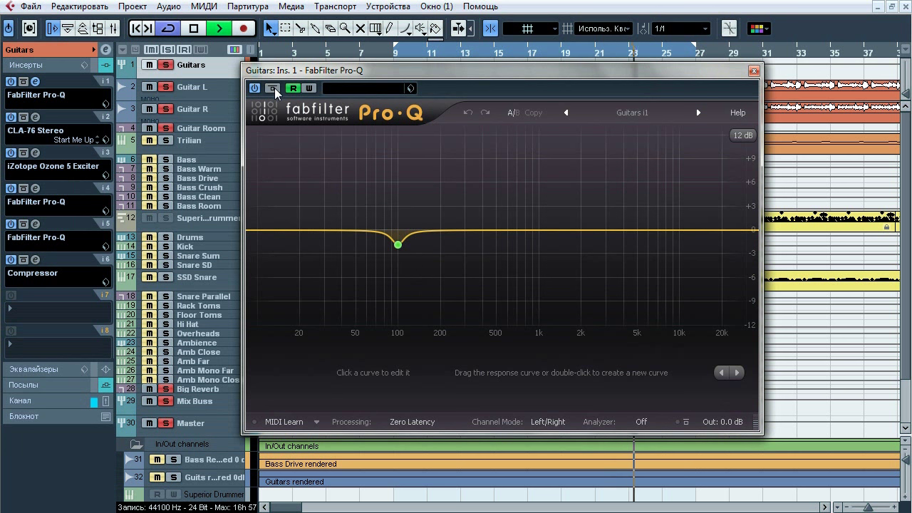
{"action": "left_click", "coordinate": [273, 88]}
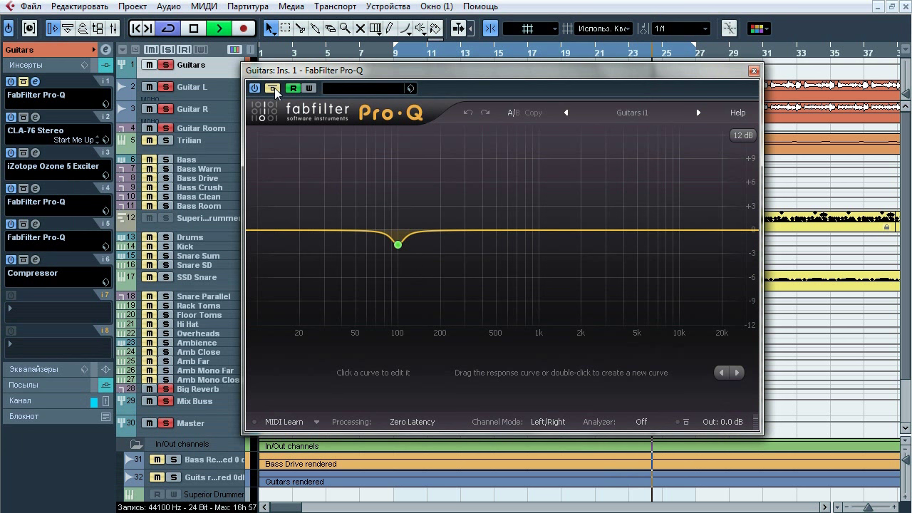
{"action": "left_click", "coordinate": [274, 88]}
{"action": "key", "text": "space"}
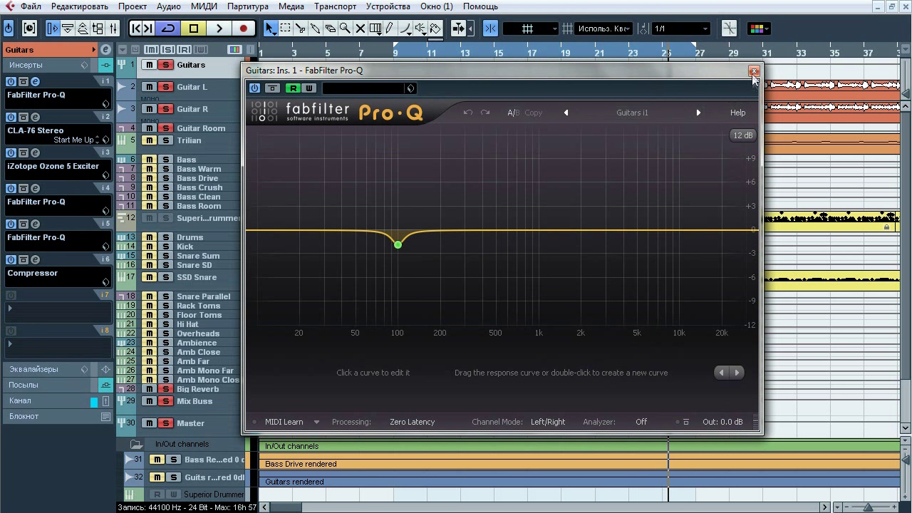
{"action": "left_click", "coordinate": [754, 72]}
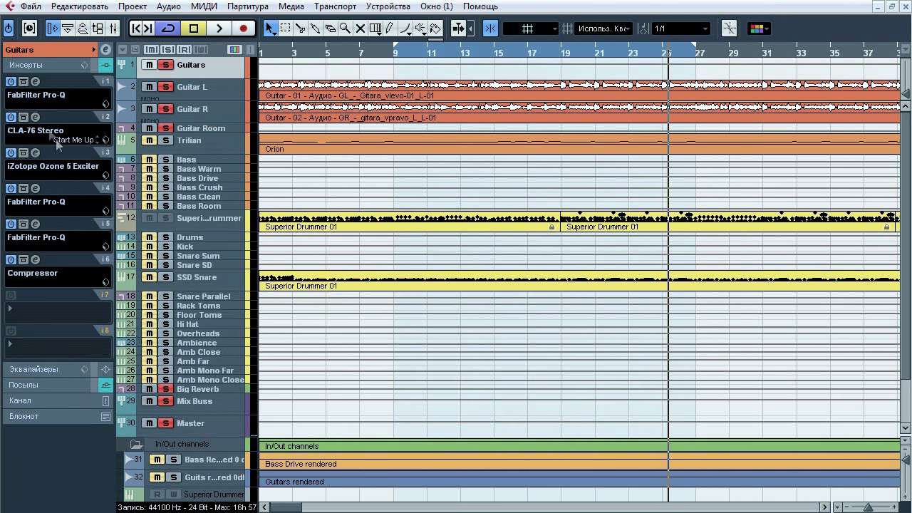
{"action": "left_click", "coordinate": [35, 117]}
{"action": "left_click_drag", "start_coordinate": [491, 416], "coordinate": [559, 87]}
{"action": "key", "text": "space"}
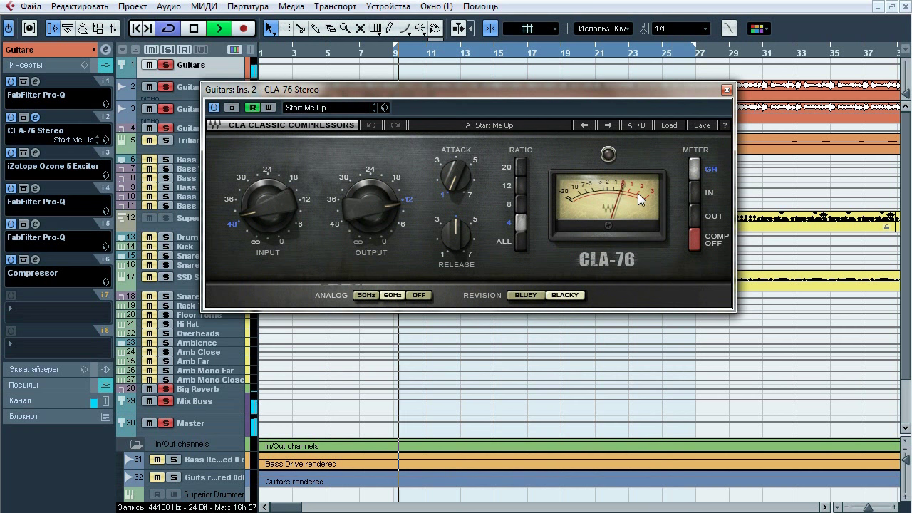
{"action": "left_click", "coordinate": [232, 108]}
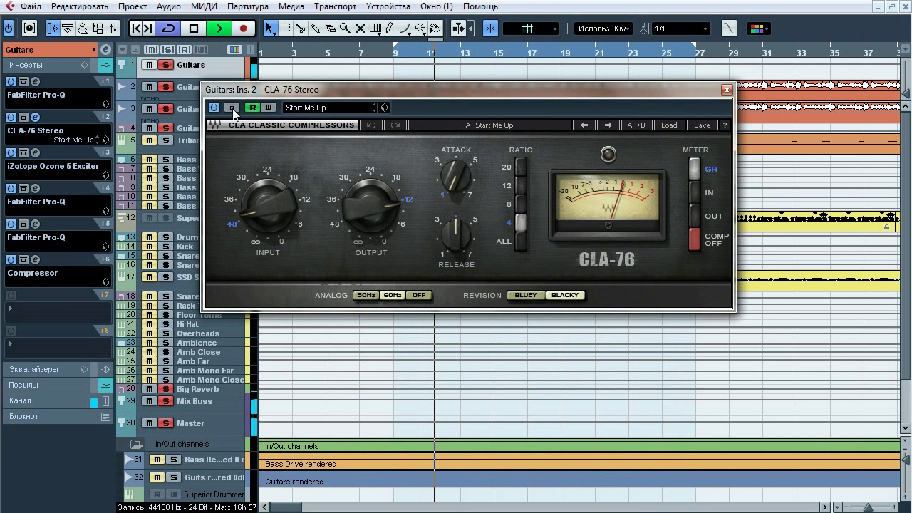
{"action": "left_click", "coordinate": [232, 109]}
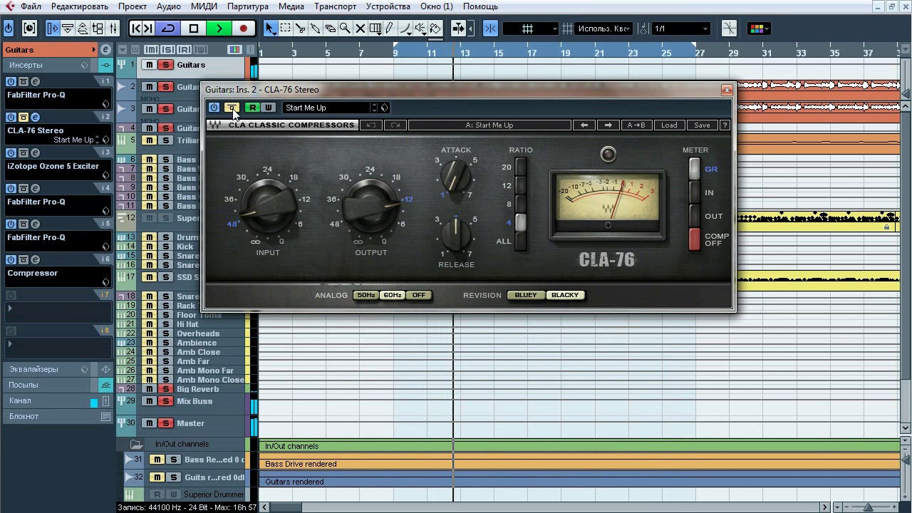
{"action": "left_click", "coordinate": [233, 108]}
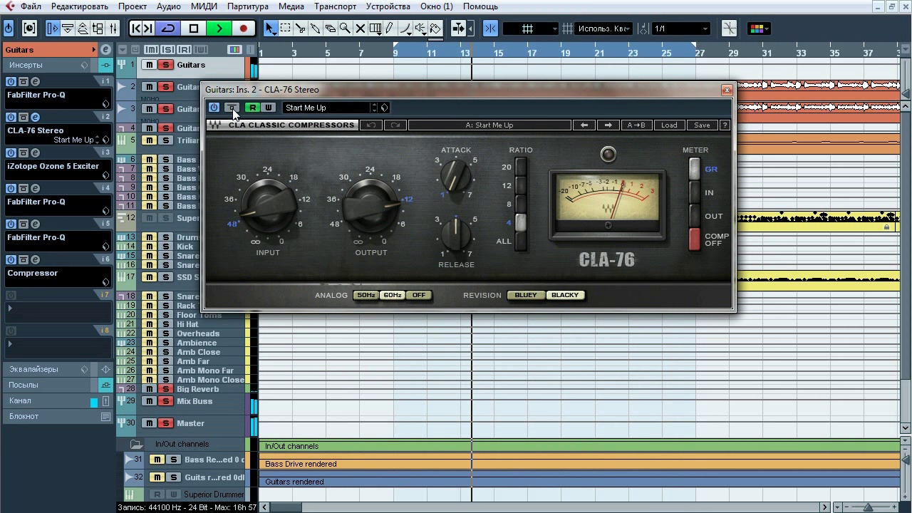
{"action": "key", "text": "space"}
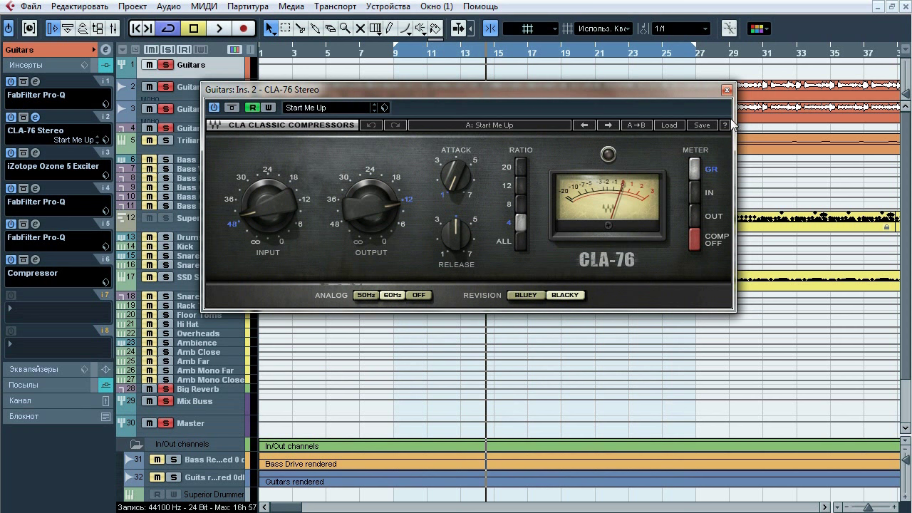
{"action": "left_click", "coordinate": [727, 91]}
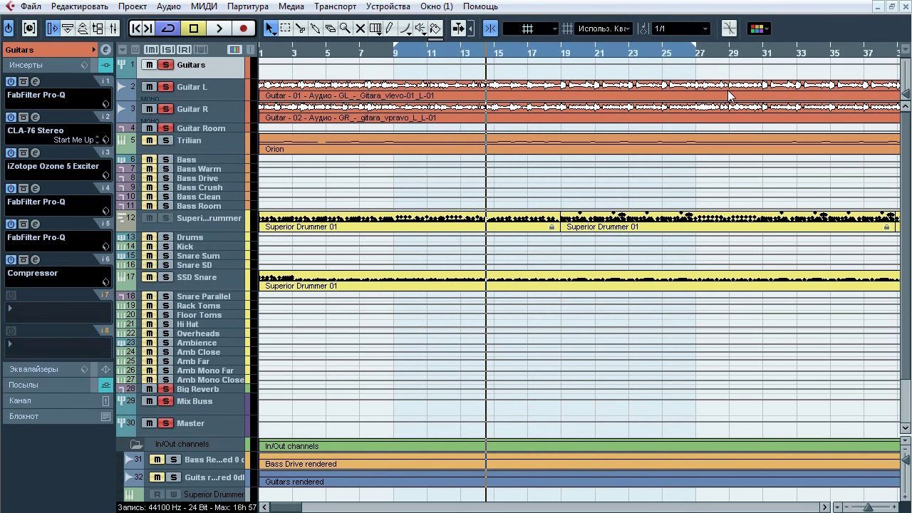
Open the Guitars bus's Ozone 5 Exciter, bypass it twice during playback to compare, and close it
{"action": "left_click", "coordinate": [35, 152]}
{"action": "left_click_drag", "start_coordinate": [397, 4], "coordinate": [414, 64]}
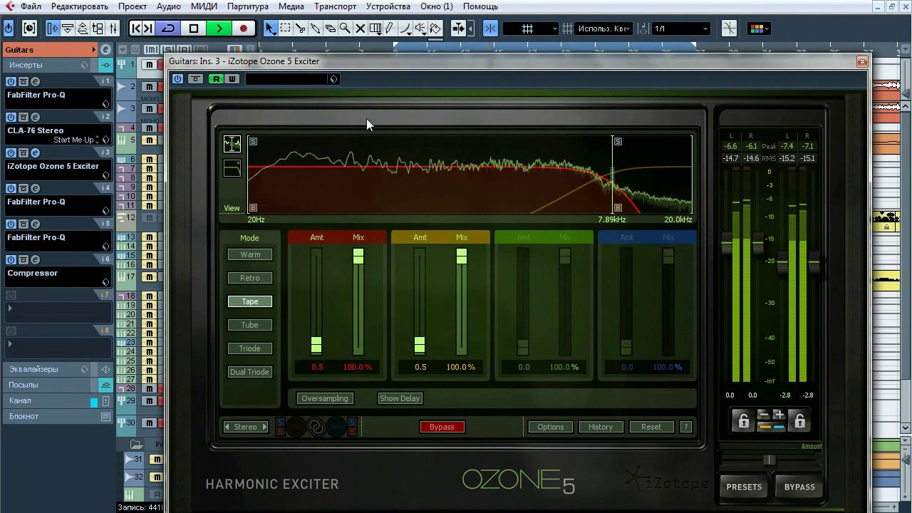
{"action": "left_click", "coordinate": [196, 79]}
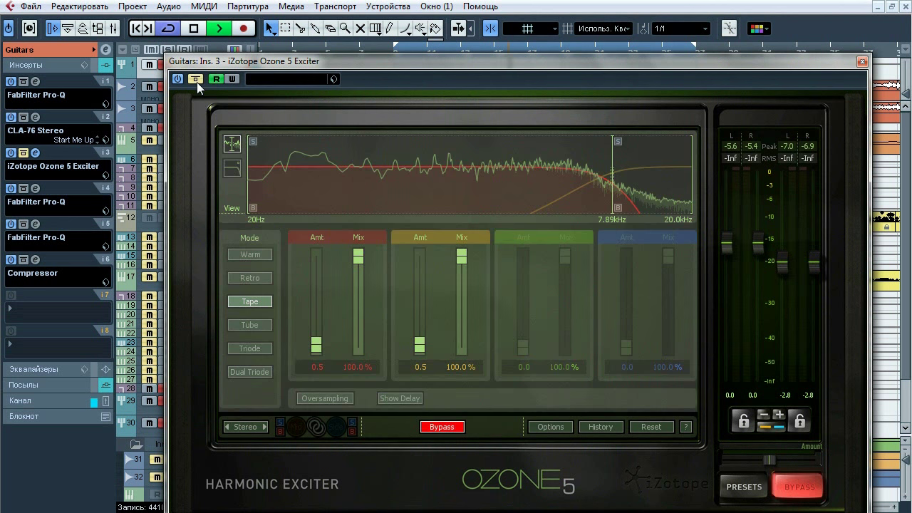
{"action": "left_click", "coordinate": [196, 79]}
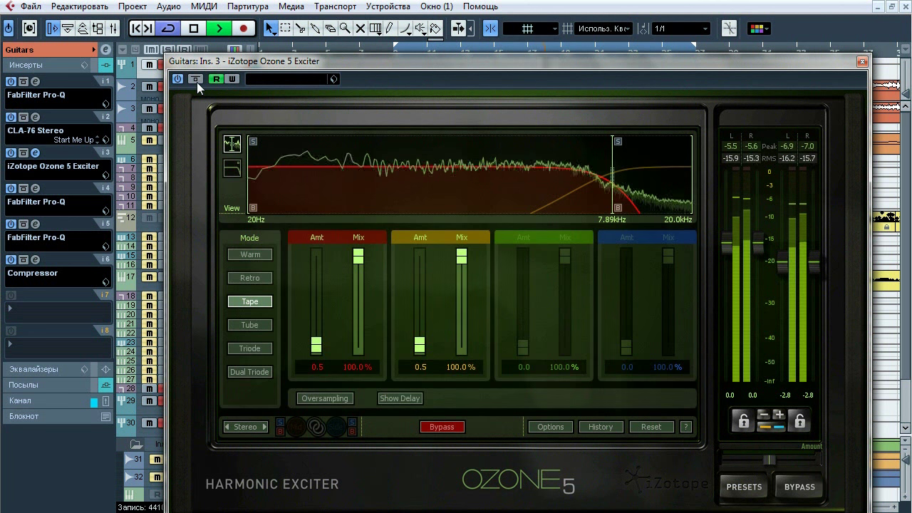
{"action": "left_click", "coordinate": [196, 79]}
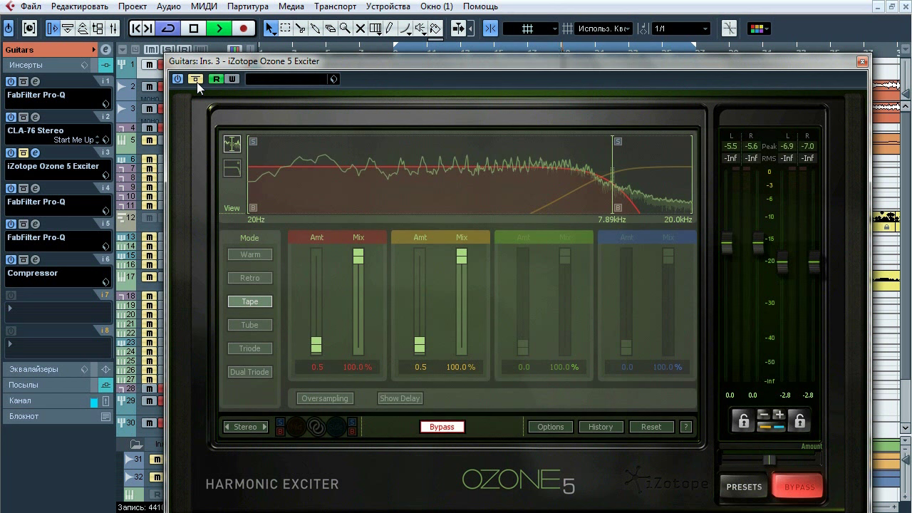
{"action": "left_click", "coordinate": [197, 82]}
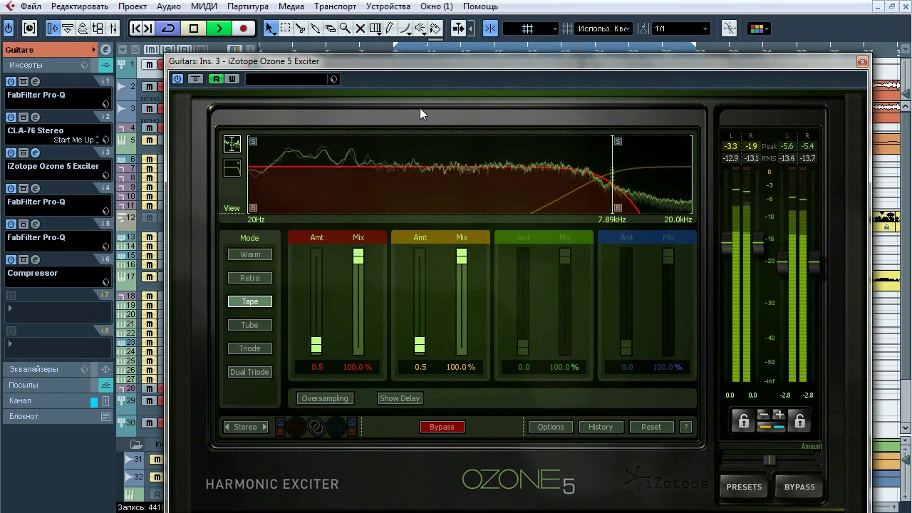
{"action": "key", "text": "space"}
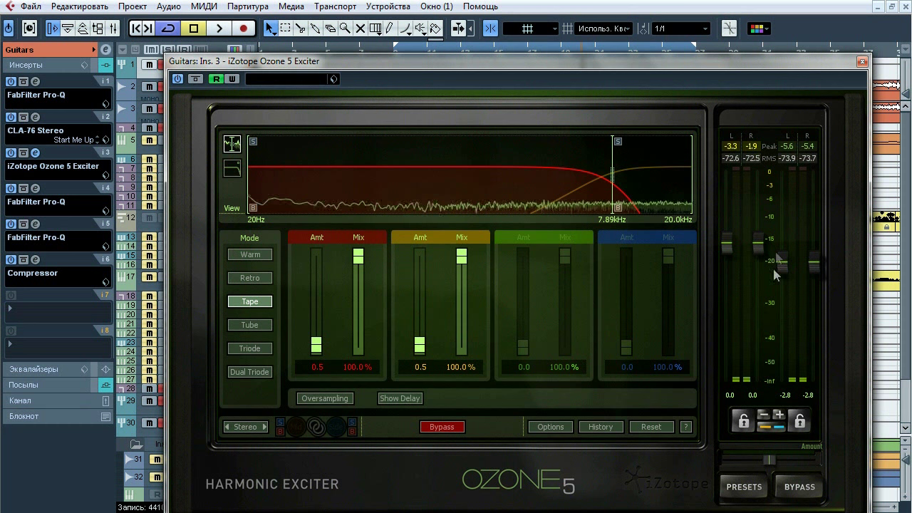
{"action": "key", "text": "space"}
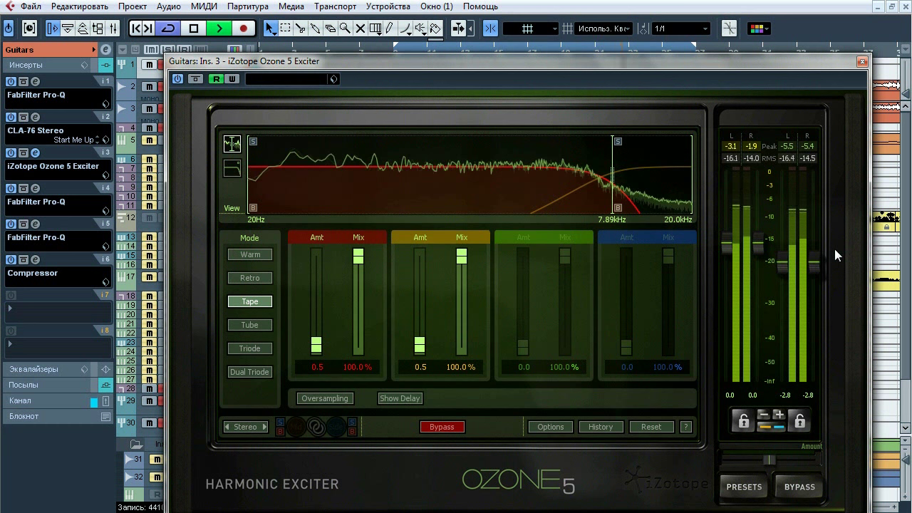
{"action": "key", "text": "space"}
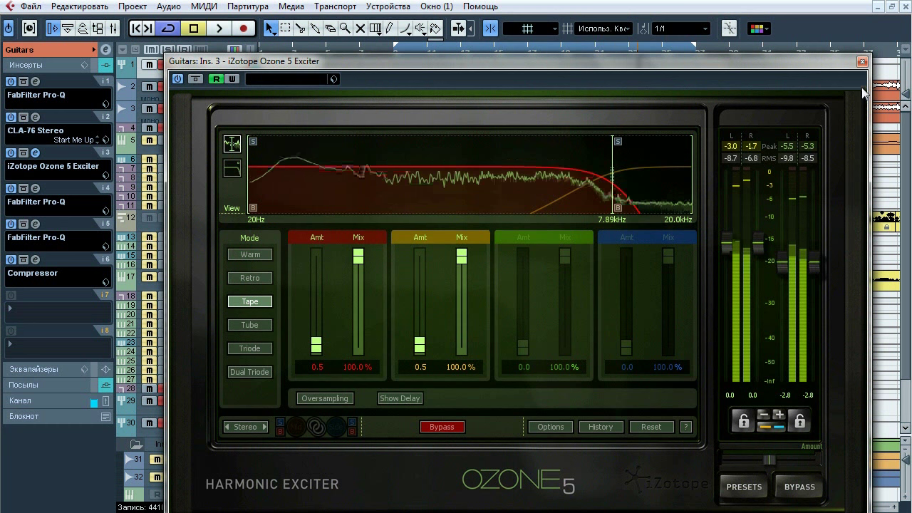
{"action": "left_click", "coordinate": [862, 62]}
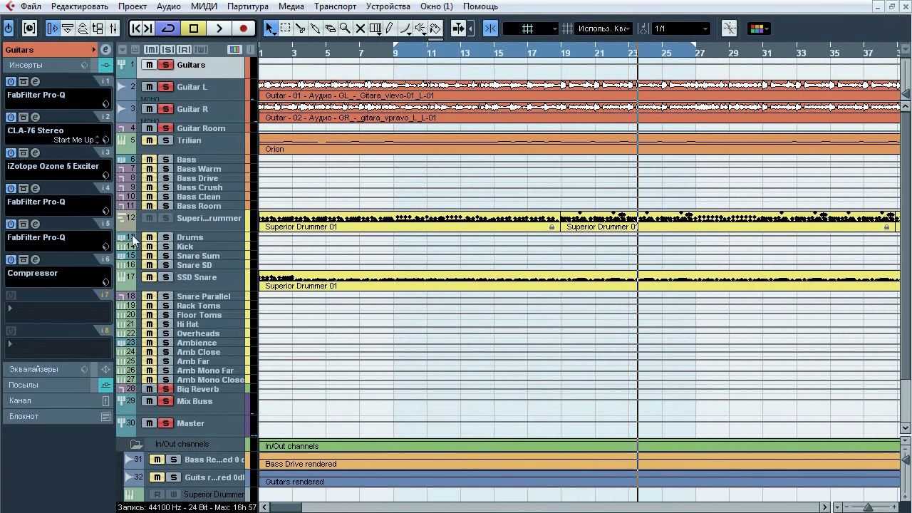
Open the Guitars fourth-insert Pro-Q, move it aside, unsolo the 106 Hz band, and stop playback
{"action": "left_click", "coordinate": [35, 188]}
{"action": "left_click_drag", "start_coordinate": [393, 68], "coordinate": [443, 57]}
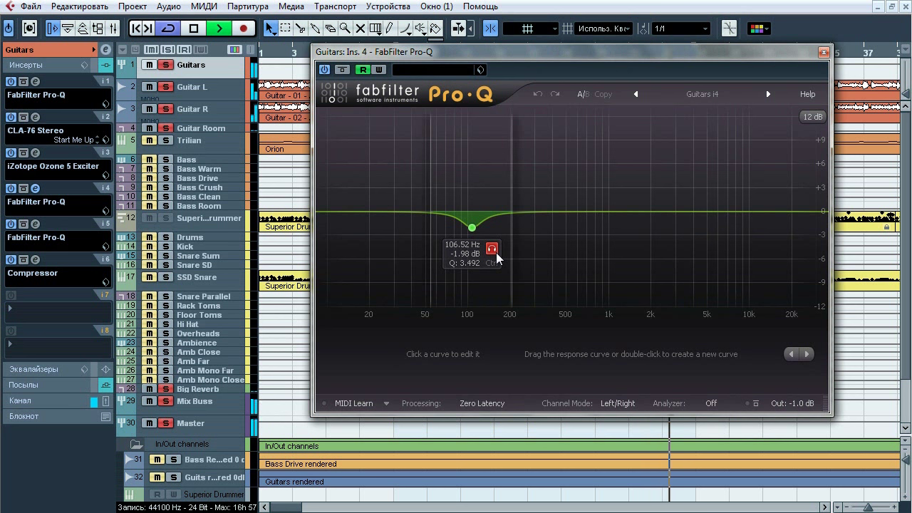
{"action": "left_click", "coordinate": [492, 248]}
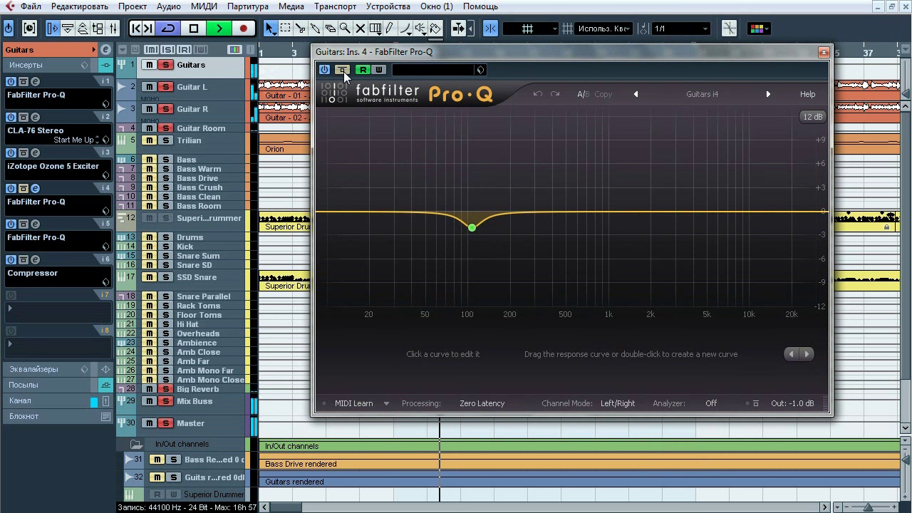
{"action": "key", "text": "space"}
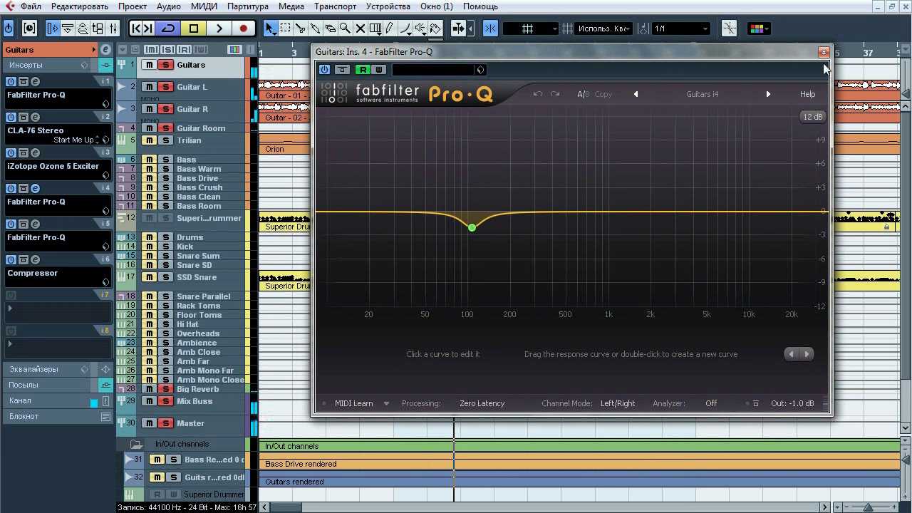
Swap to the fifth-insert Pro-Q and solo its 407 Hz, 1.26 kHz and 4.6 kHz cuts in turn
{"action": "left_click", "coordinate": [824, 52]}
{"action": "left_click", "coordinate": [34, 224]}
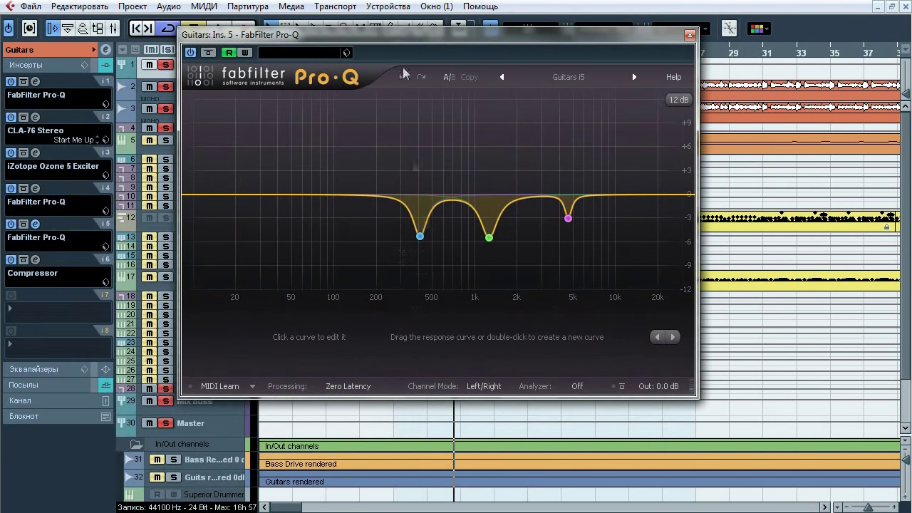
{"action": "mouse_move", "coordinate": [440, 237]}
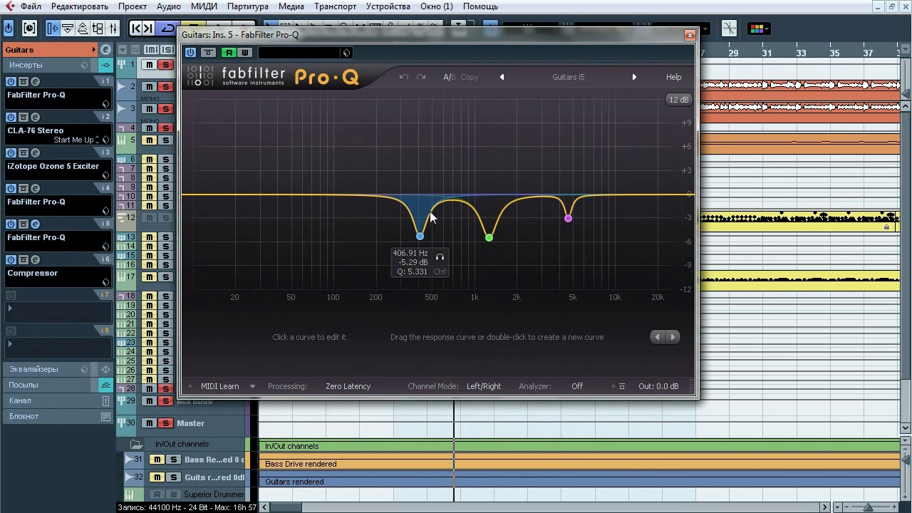
{"action": "mouse_move", "coordinate": [583, 234]}
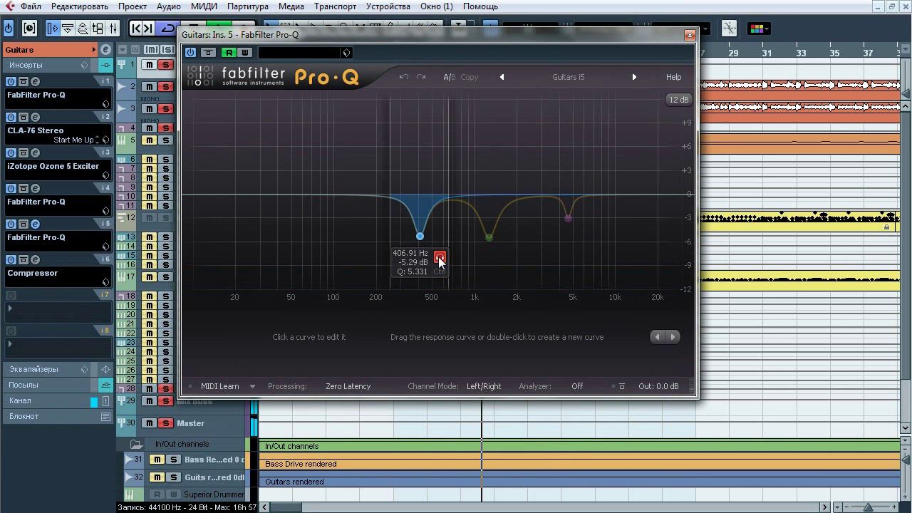
{"action": "mouse_move", "coordinate": [489, 238]}
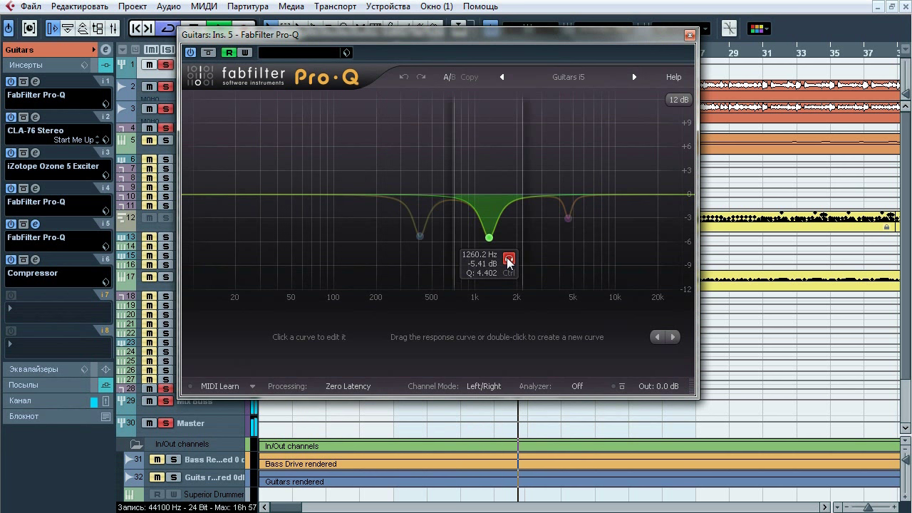
{"action": "mouse_move", "coordinate": [568, 217]}
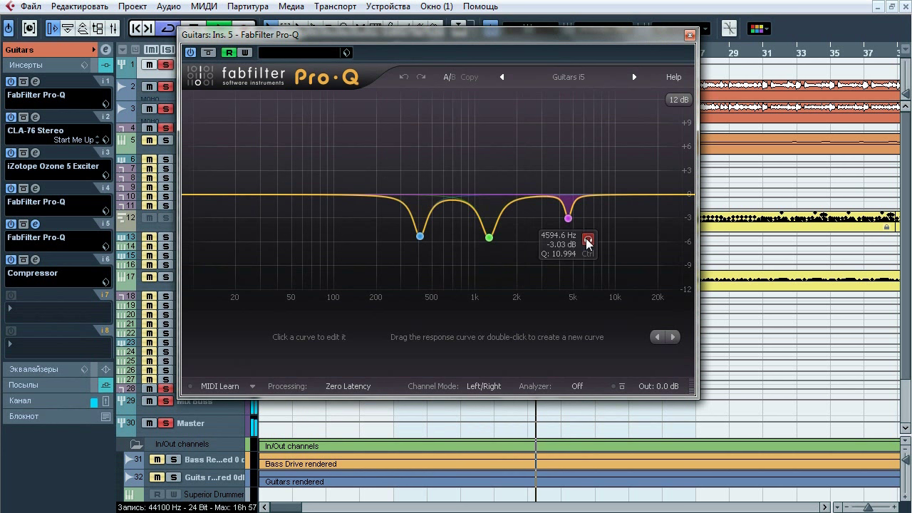
{"action": "left_click_drag", "start_coordinate": [588, 243], "coordinate": [588, 242]}
Bypass the fifth-insert Pro-Q to compare, re-enable it, and close the editor
{"action": "left_click", "coordinate": [209, 53]}
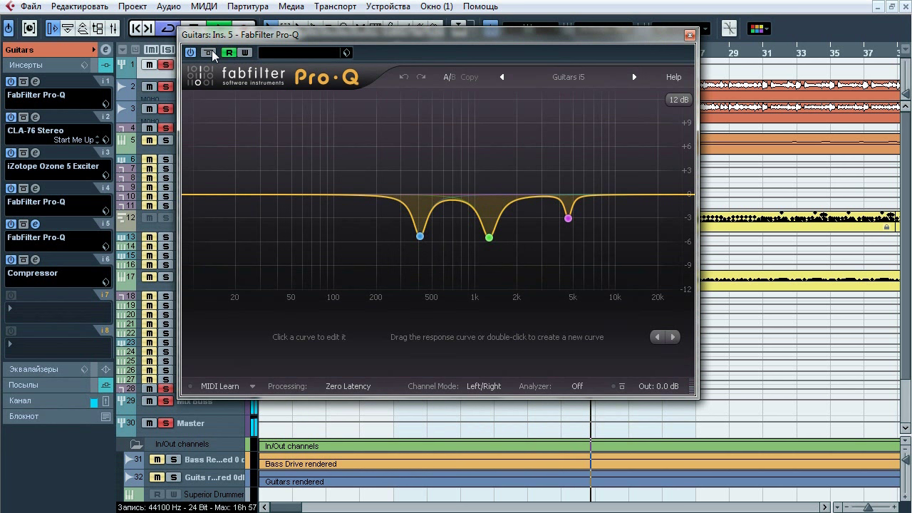
{"action": "left_click", "coordinate": [213, 52]}
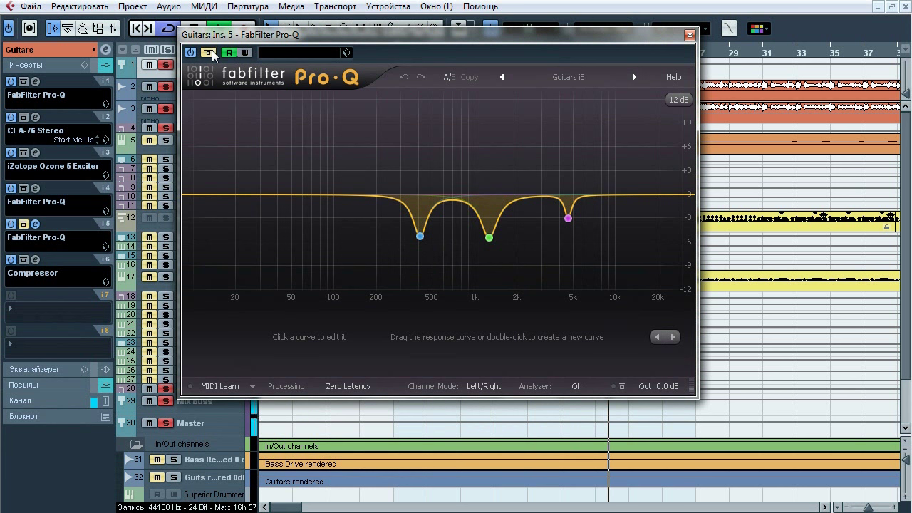
{"action": "left_click", "coordinate": [212, 53]}
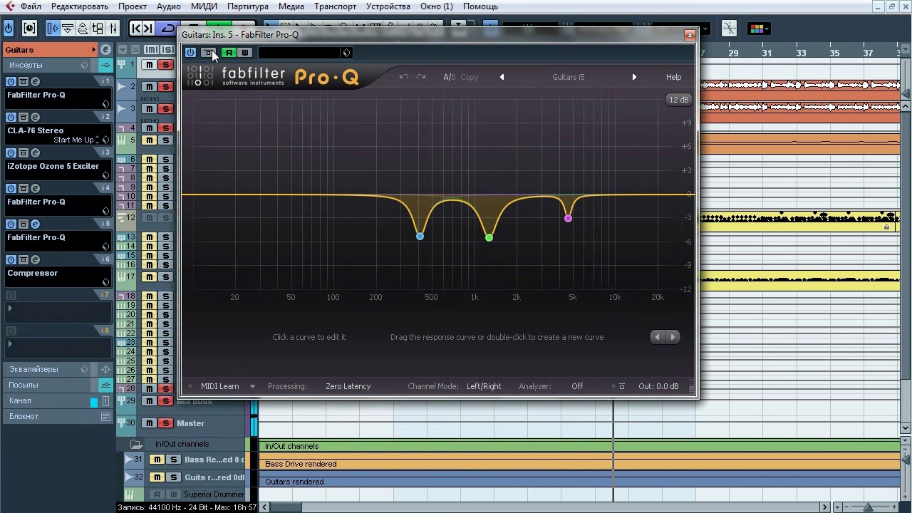
{"action": "left_click", "coordinate": [689, 36]}
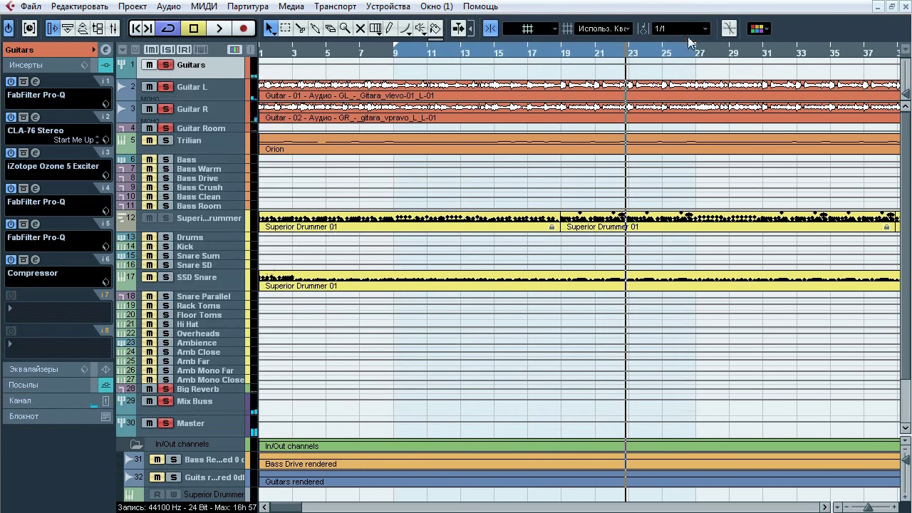
Open the Guitars sixth-insert Compressor, collapse the In/Out folder, and show the Sends section for Guitars
{"action": "left_click", "coordinate": [36, 261]}
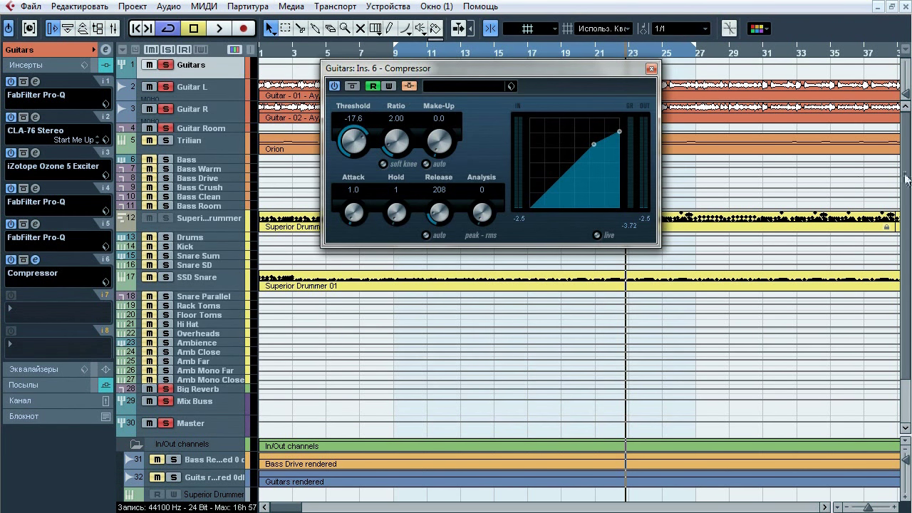
{"action": "scroll", "coordinate": [907, 178], "scroll_direction": "down", "scroll_amount": 1}
{"action": "left_click", "coordinate": [136, 429]}
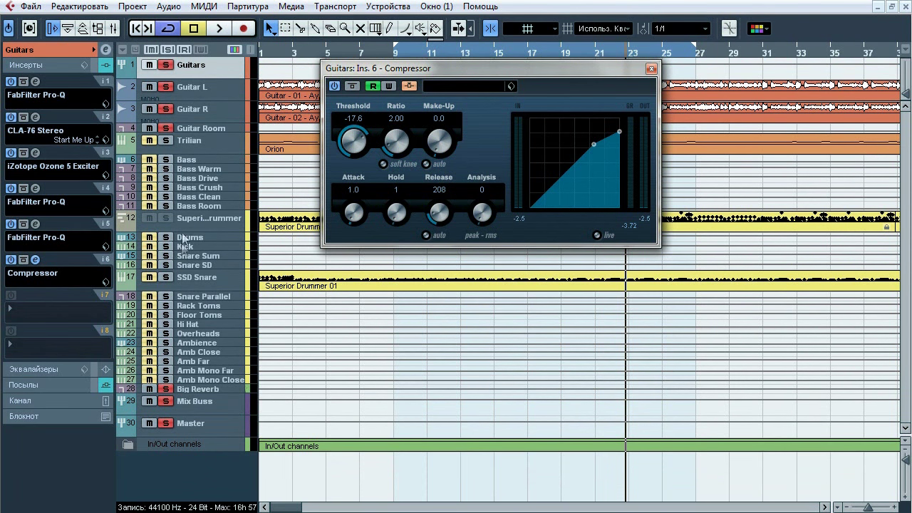
{"action": "left_click", "coordinate": [184, 246]}
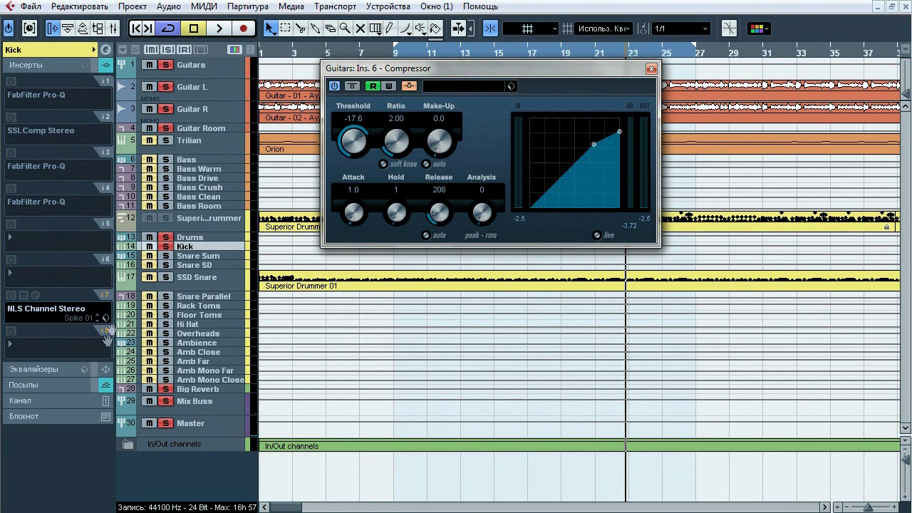
{"action": "left_click", "coordinate": [28, 384]}
{"action": "left_click", "coordinate": [208, 71]}
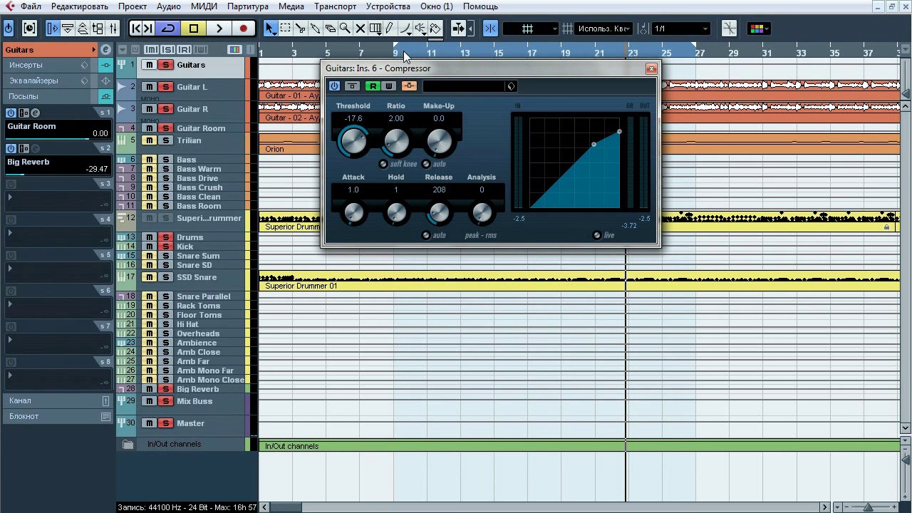
A/B the Compressor (threshold -17.6, ratio 2.00) during playback, then close it
{"action": "key", "text": "space"}
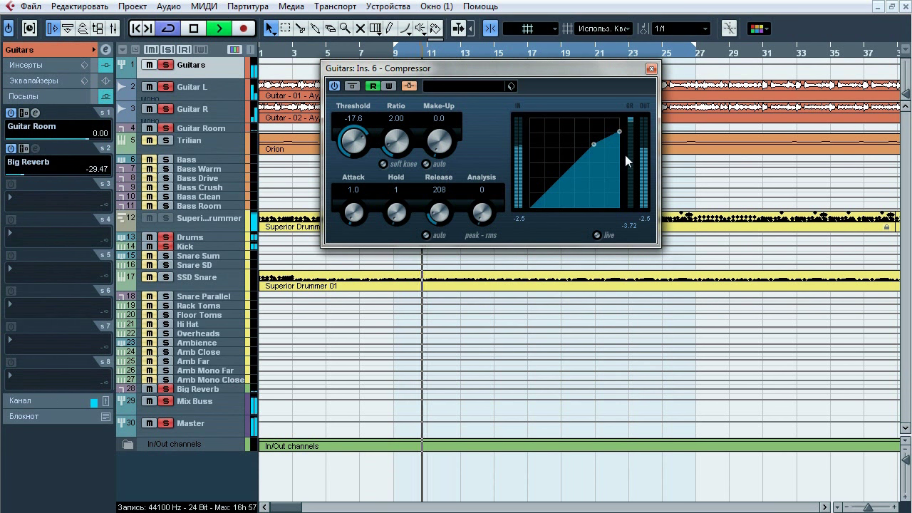
{"action": "left_click", "coordinate": [353, 85]}
{"action": "left_click", "coordinate": [353, 85]}
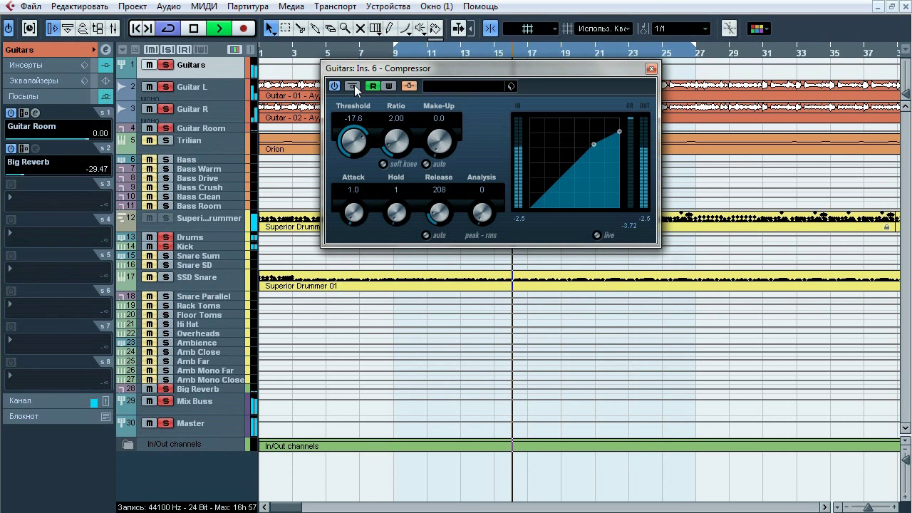
{"action": "key", "text": "space"}
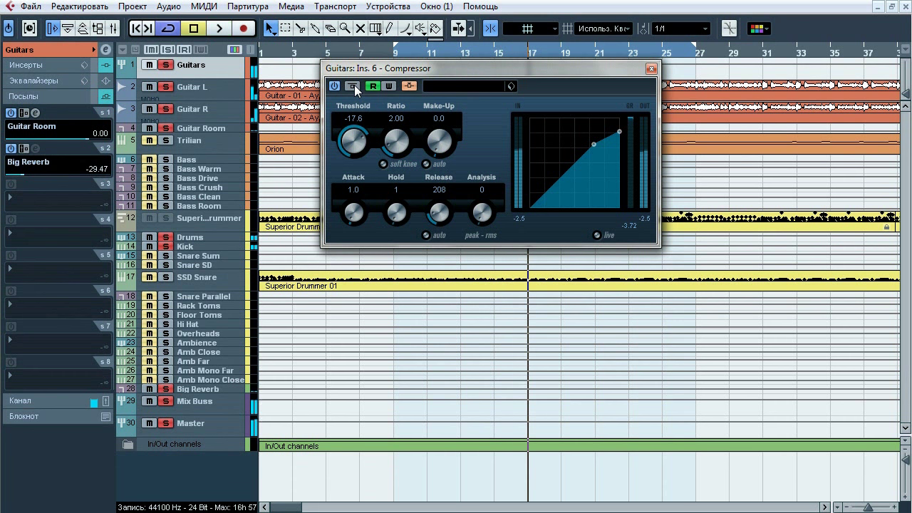
{"action": "left_click", "coordinate": [651, 69]}
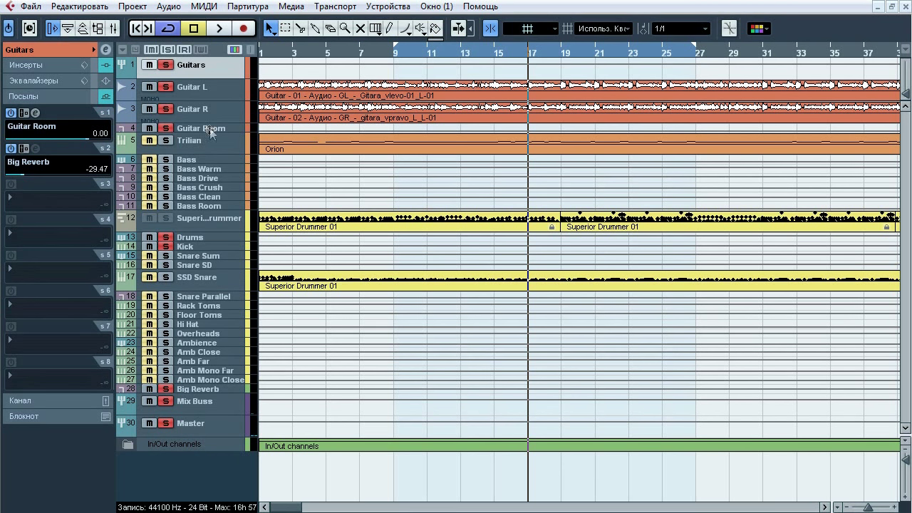
Show the inserts, select Guitar L then Guitar Room, and bring up Guitar Room's output routing list
{"action": "left_click", "coordinate": [39, 65]}
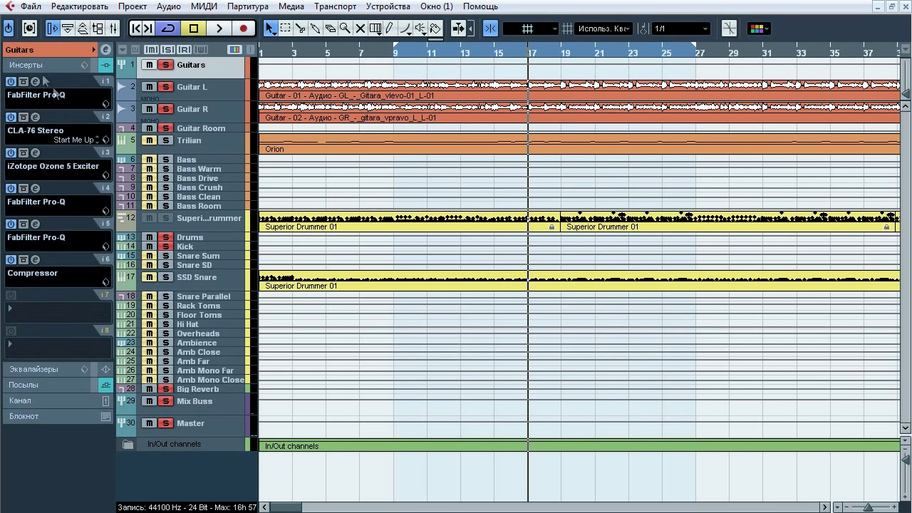
{"action": "left_click", "coordinate": [201, 94]}
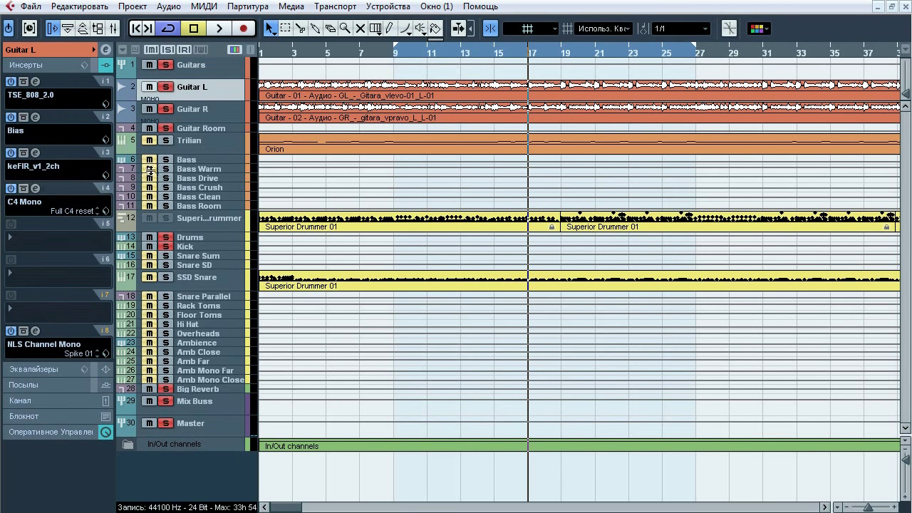
{"action": "left_click", "coordinate": [210, 130]}
{"action": "left_click", "coordinate": [53, 51]}
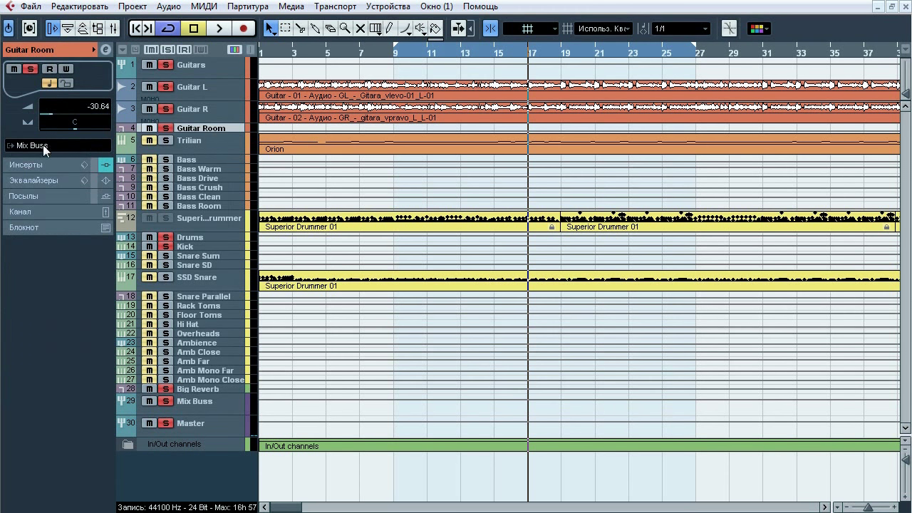
{"action": "left_click", "coordinate": [29, 145]}
Route Guitar Room's output to Stereo Out and show its insert plugins
{"action": "mouse_move", "coordinate": [192, 227]}
{"action": "left_click", "coordinate": [112, 179]}
{"action": "left_click", "coordinate": [40, 165]}
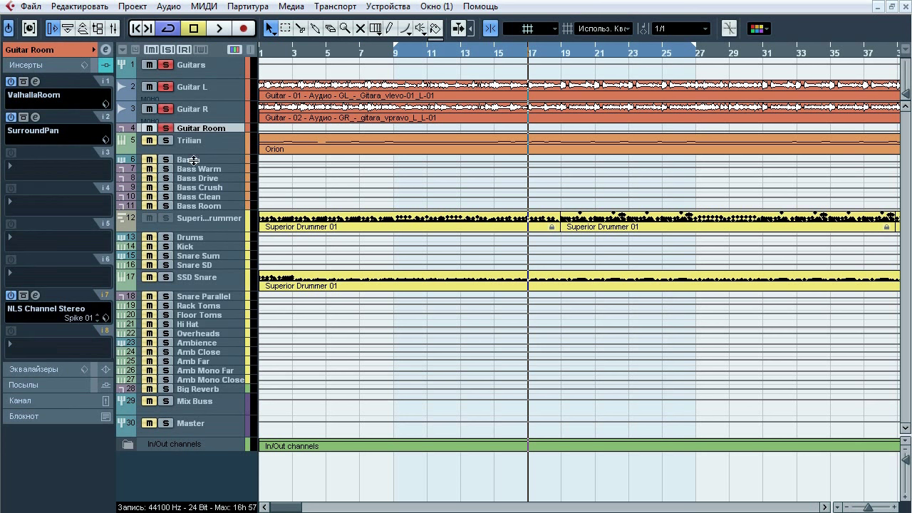
Play a passage, then review and close Guitar Room's ValhallaRoom Large Chamber reverb
{"action": "key", "text": "space"}
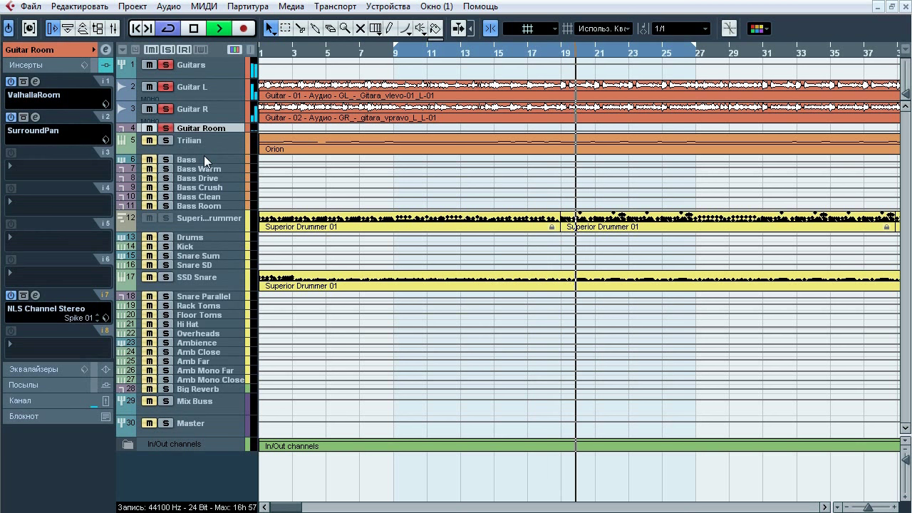
{"action": "key", "text": "space"}
{"action": "left_click", "coordinate": [37, 82]}
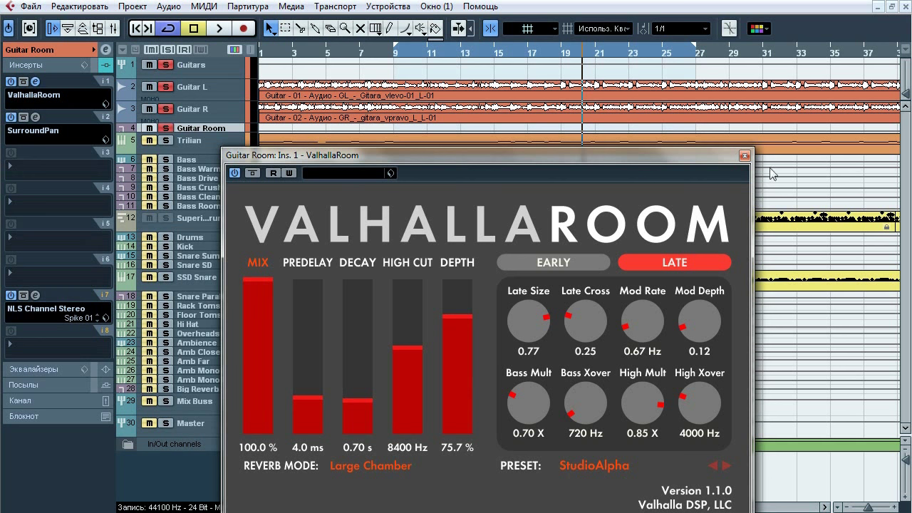
{"action": "left_click", "coordinate": [745, 156]}
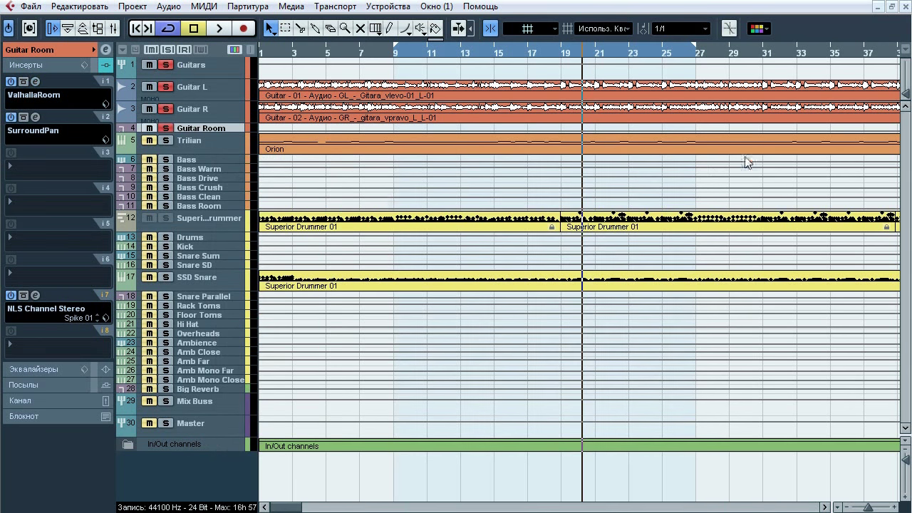
{"action": "left_click", "coordinate": [35, 117]}
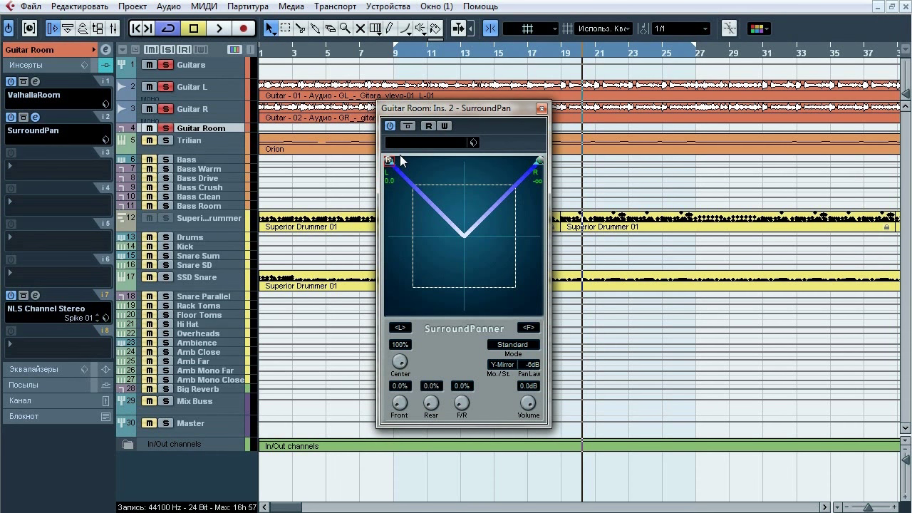
{"action": "left_click", "coordinate": [542, 109]}
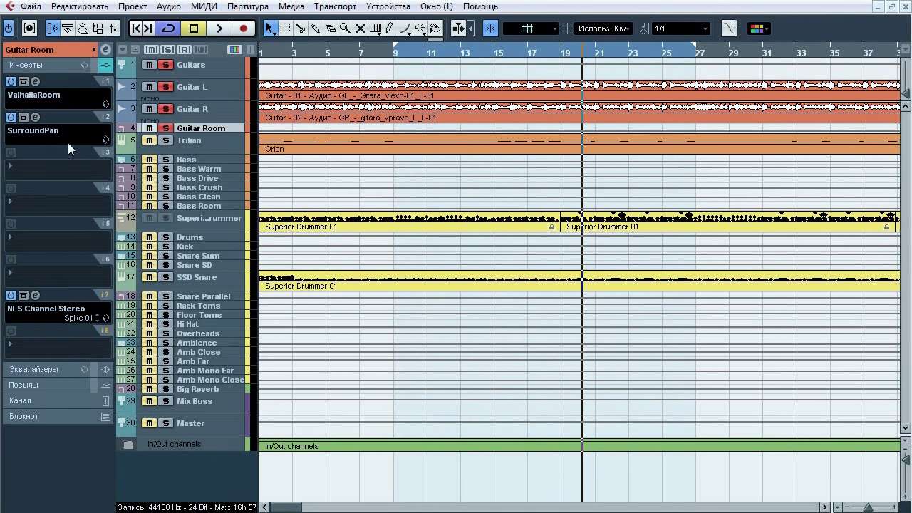
{"action": "left_click", "coordinate": [66, 50]}
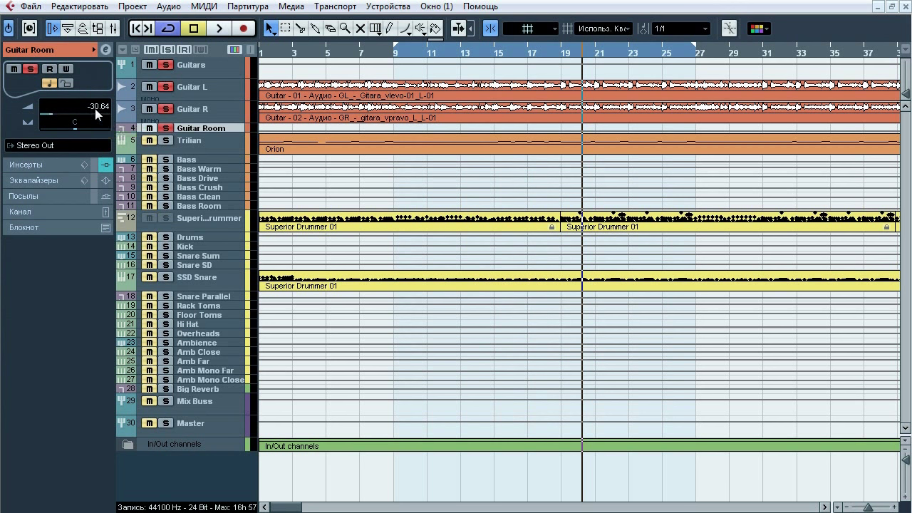
{"action": "left_click", "coordinate": [54, 166]}
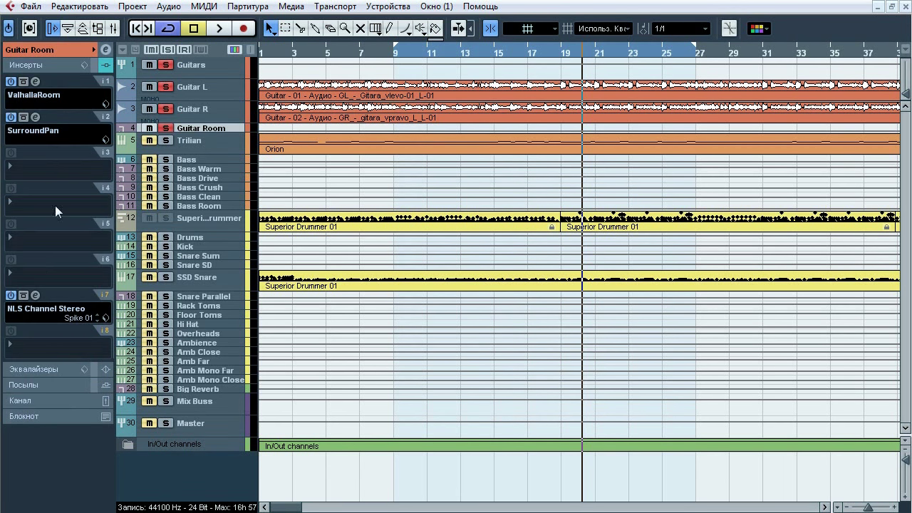
{"action": "left_click", "coordinate": [35, 296]}
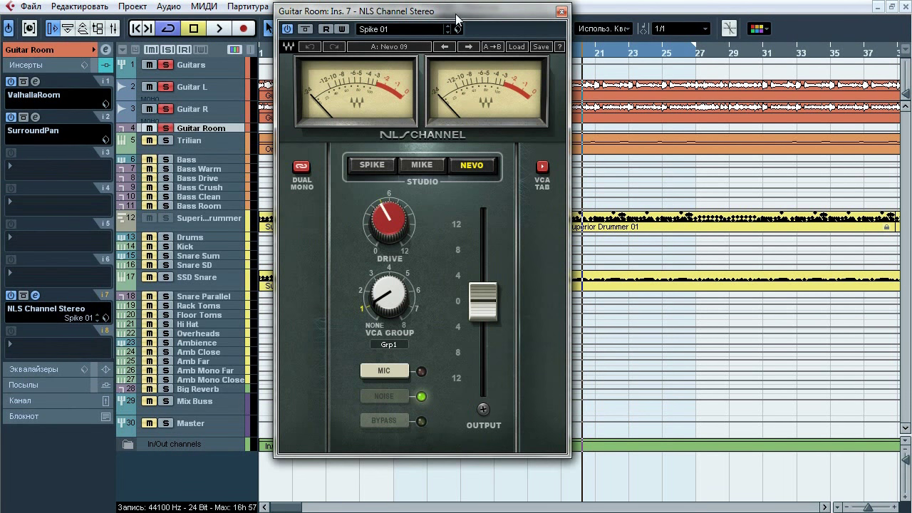
{"action": "key", "text": "space"}
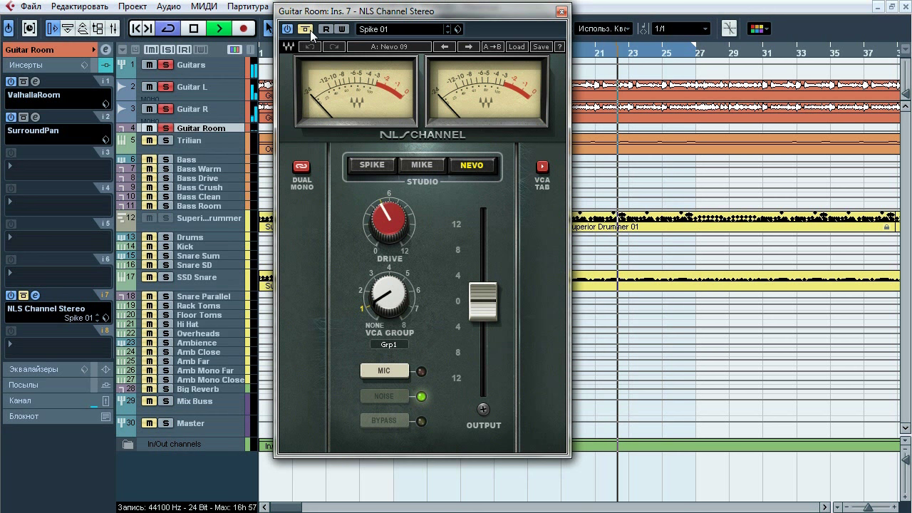
{"action": "key", "text": "space"}
{"action": "left_click", "coordinate": [562, 11]}
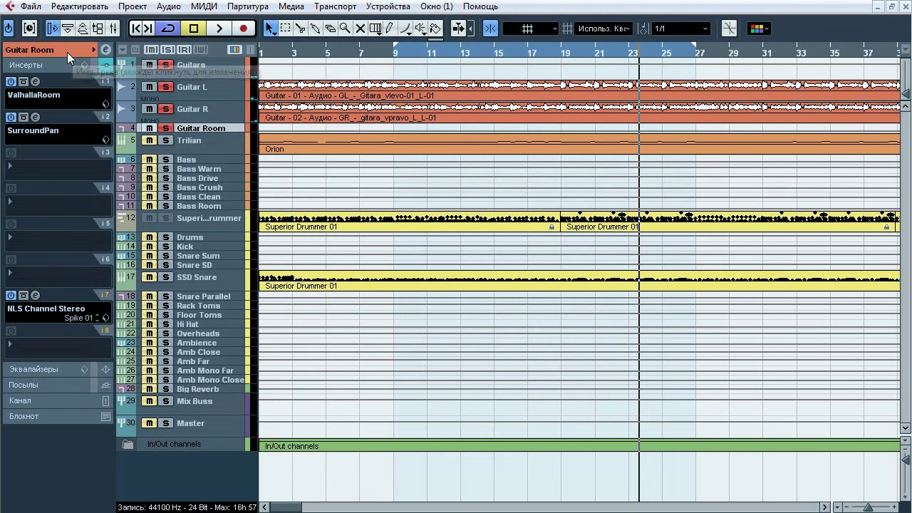
Route the Guitar Room output to Mix Buss under Группы
{"action": "left_click", "coordinate": [67, 52]}
{"action": "left_click", "coordinate": [50, 145]}
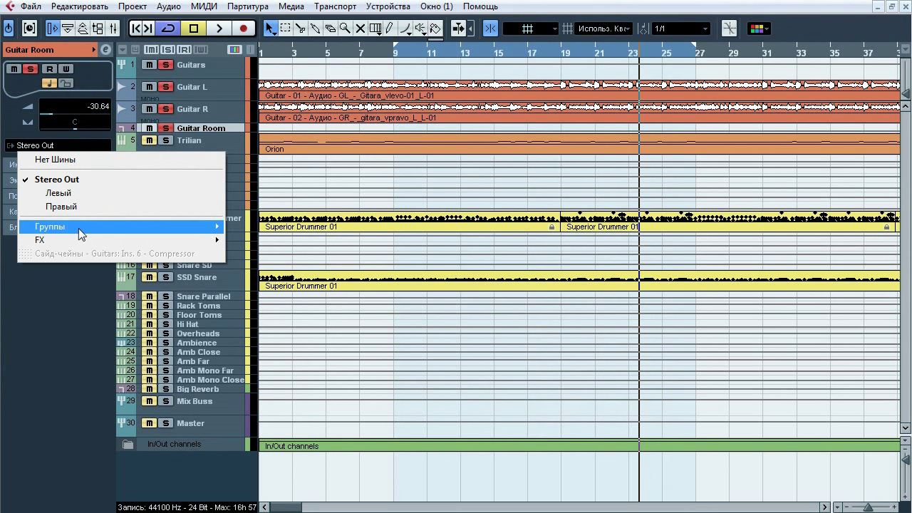
{"action": "mouse_move", "coordinate": [162, 228]}
{"action": "left_click", "coordinate": [266, 293]}
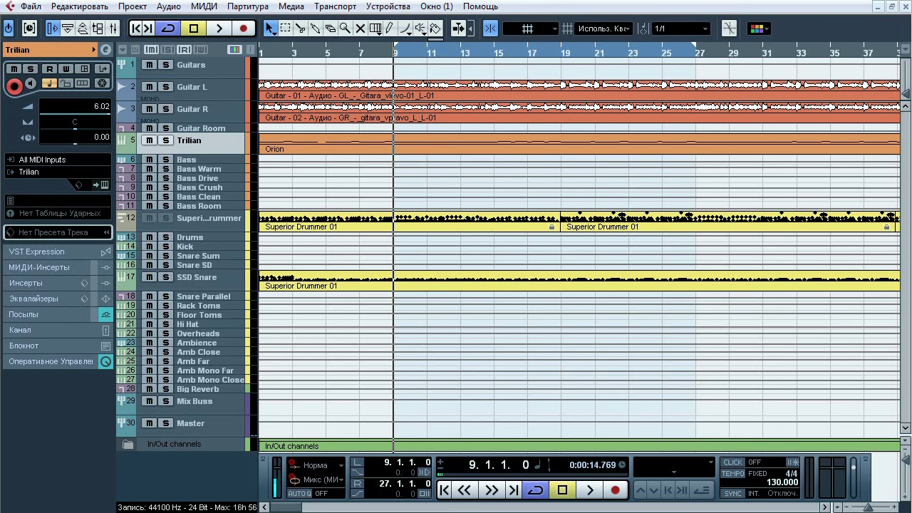
Audition the Trilian bass soloed and muted during playback, then stop and hide the Transport panel
{"action": "key", "text": "space"}
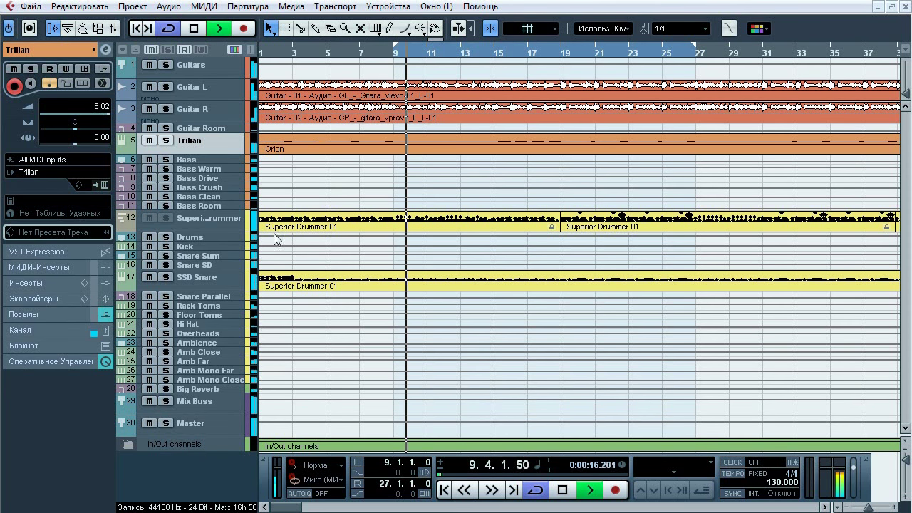
{"action": "left_click", "coordinate": [166, 140]}
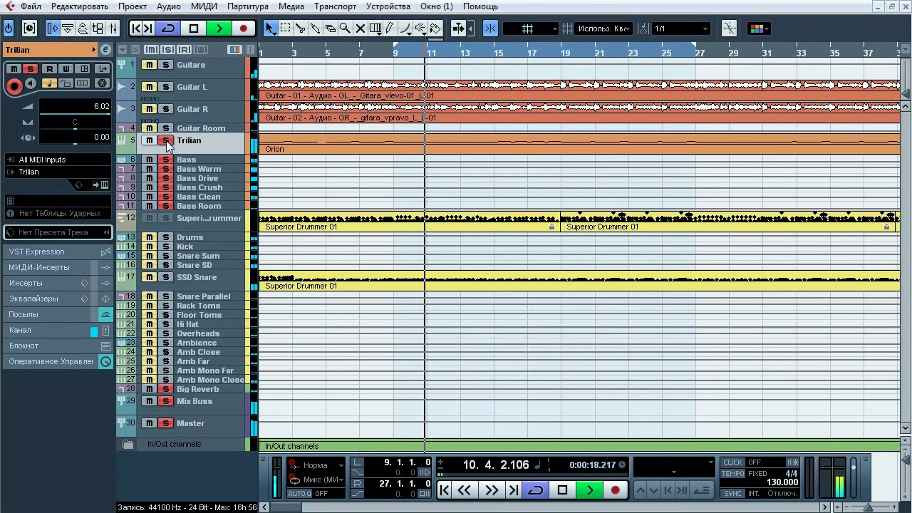
{"action": "left_click", "coordinate": [166, 140]}
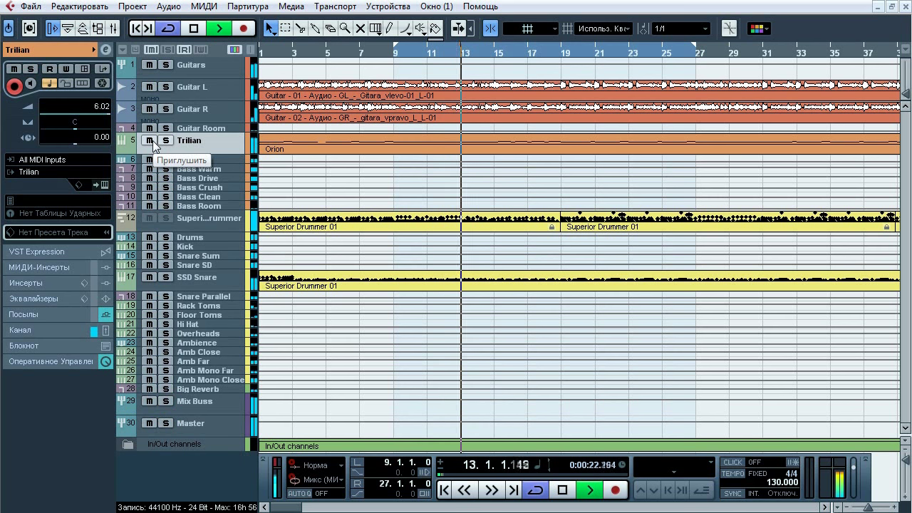
{"action": "left_click", "coordinate": [150, 141]}
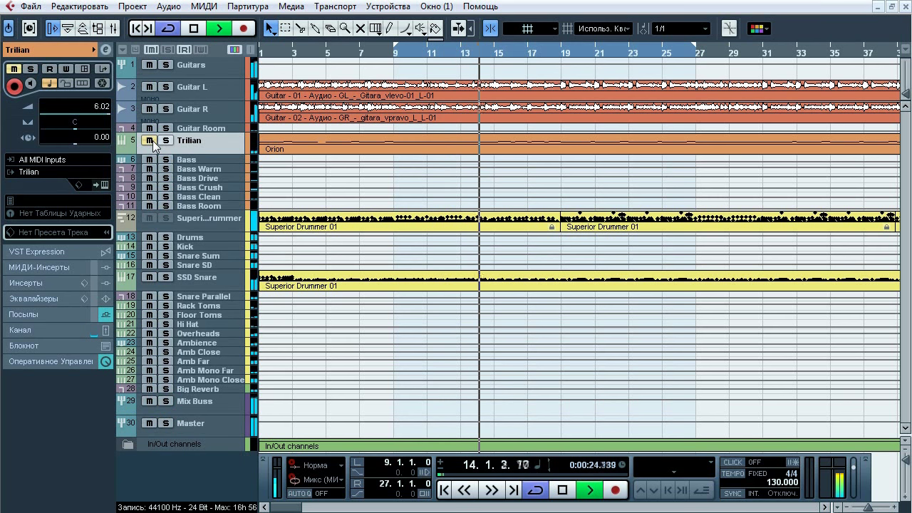
{"action": "left_click", "coordinate": [151, 140]}
{"action": "left_click", "coordinate": [165, 143]}
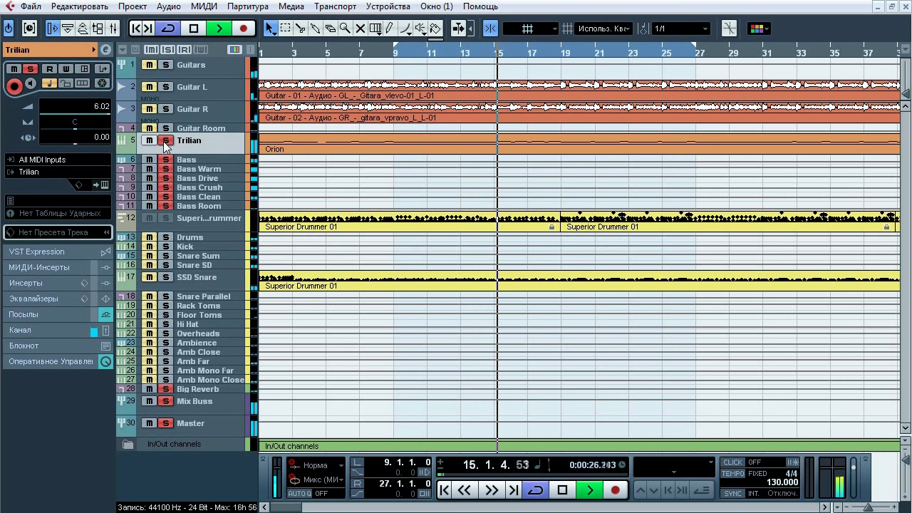
{"action": "left_click", "coordinate": [164, 142]}
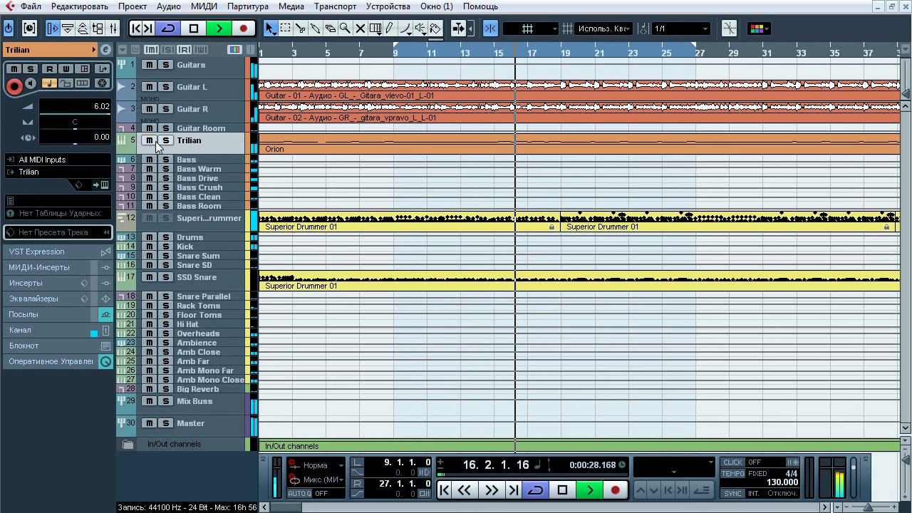
{"action": "key", "text": "space"}
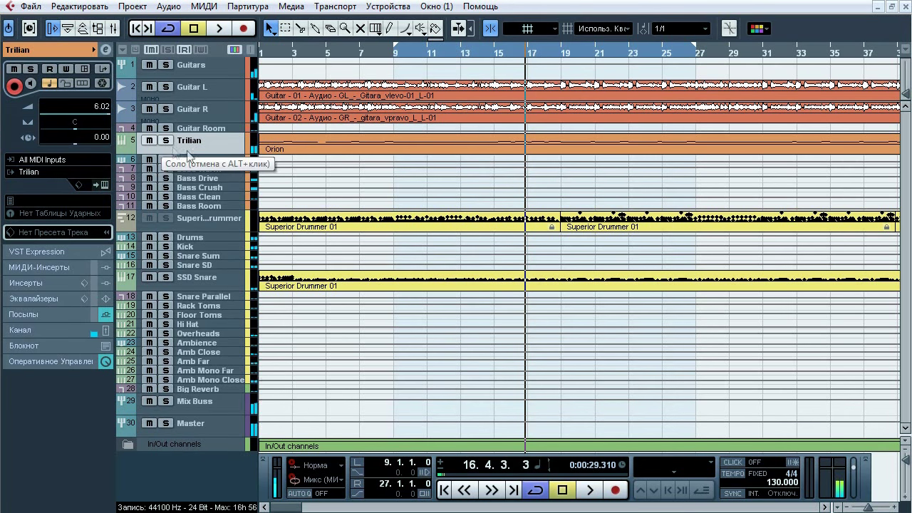
{"action": "key", "text": "F2"}
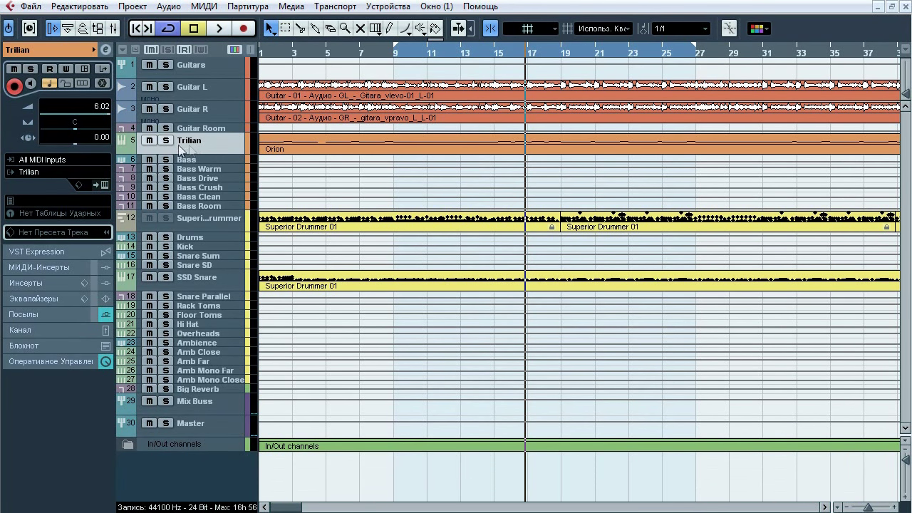
{"action": "left_click", "coordinate": [105, 185]}
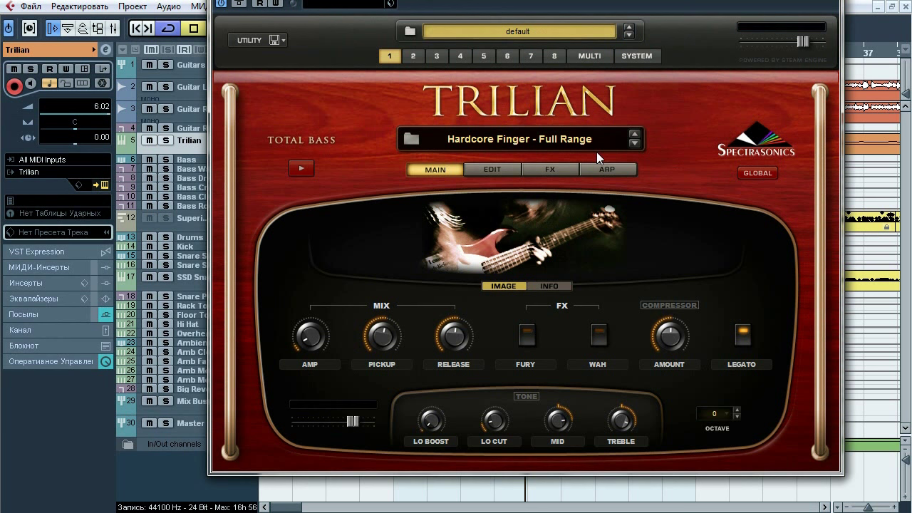
{"action": "left_click", "coordinate": [546, 171]}
{"action": "left_click", "coordinate": [528, 195]}
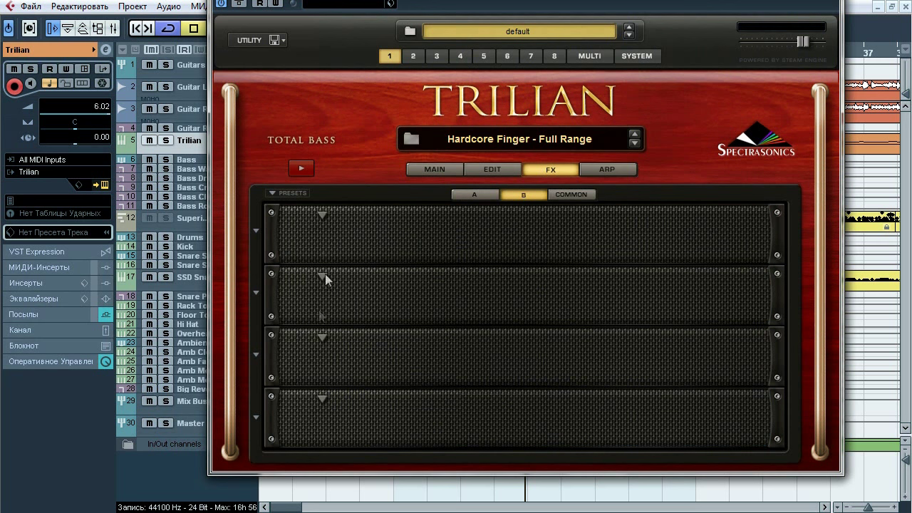
{"action": "left_click", "coordinate": [570, 195]}
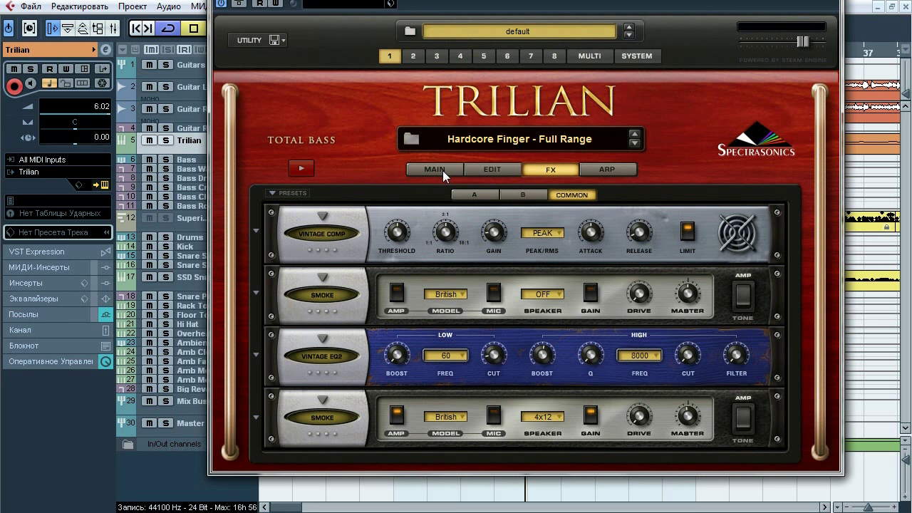
{"action": "left_click", "coordinate": [443, 170]}
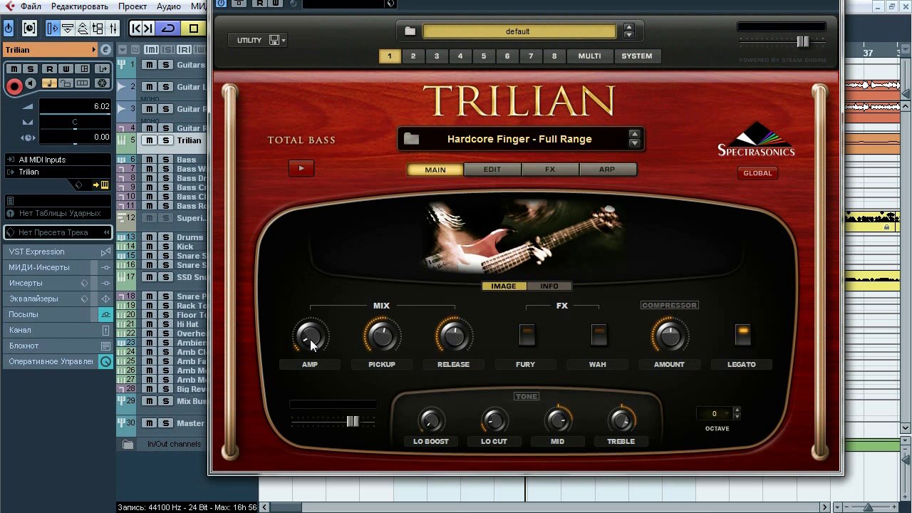
{"action": "mouse_move", "coordinate": [310, 339]}
{"action": "left_click", "coordinate": [835, 4]}
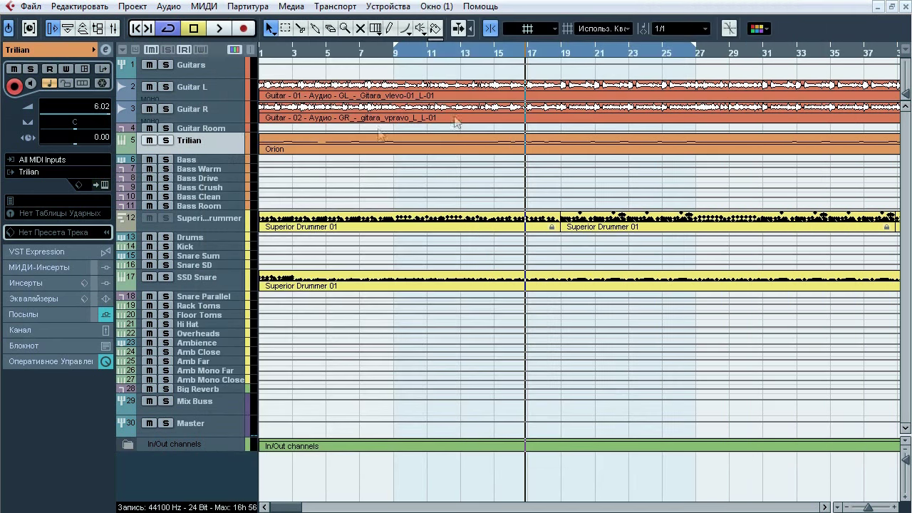
{"action": "left_click", "coordinate": [107, 47]}
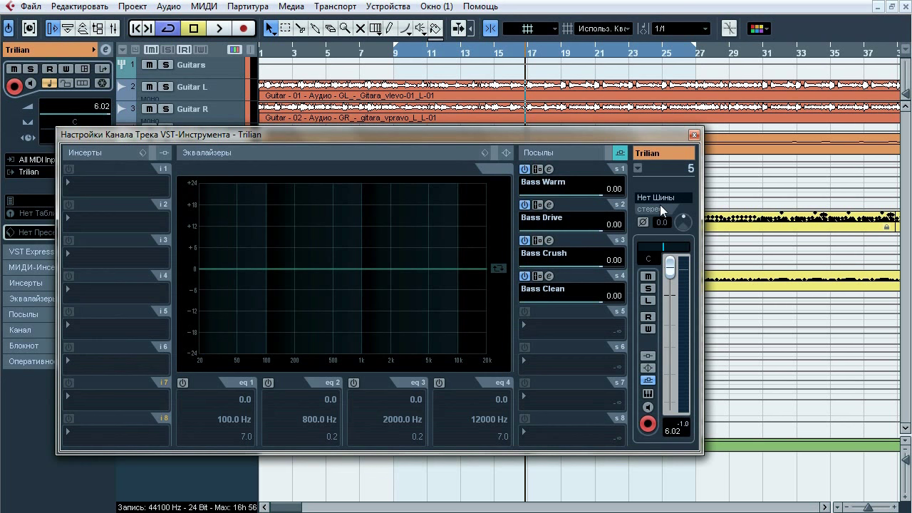
{"action": "left_click", "coordinate": [694, 134]}
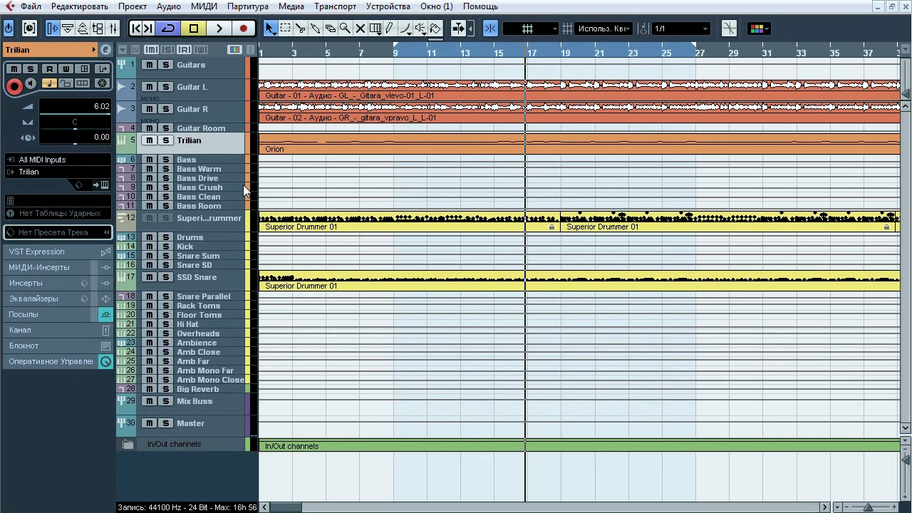
Reveal Trilian's sends to Bass Warm, Bass Drive, Bass Crush and Bass Clean, each at 0.00
{"action": "left_click", "coordinate": [211, 173]}
{"action": "left_click", "coordinate": [214, 202], "text": "shift"}
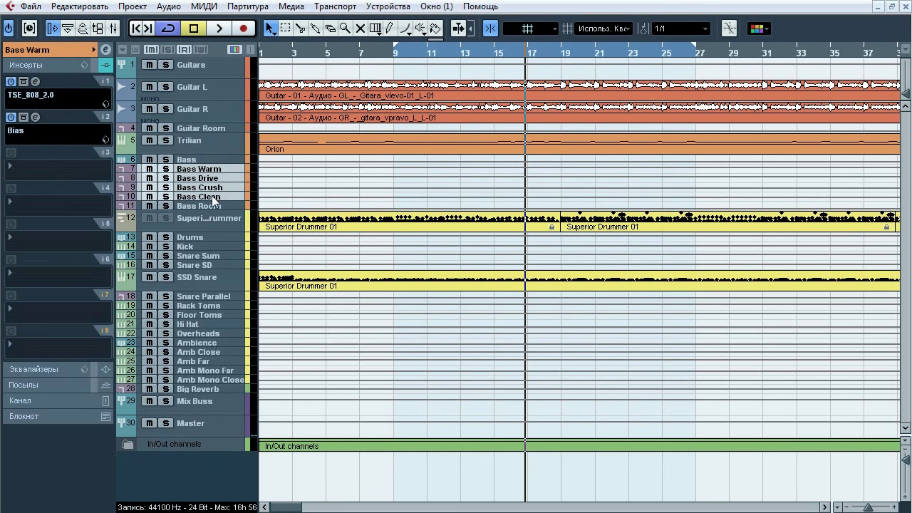
{"action": "left_click", "coordinate": [208, 147]}
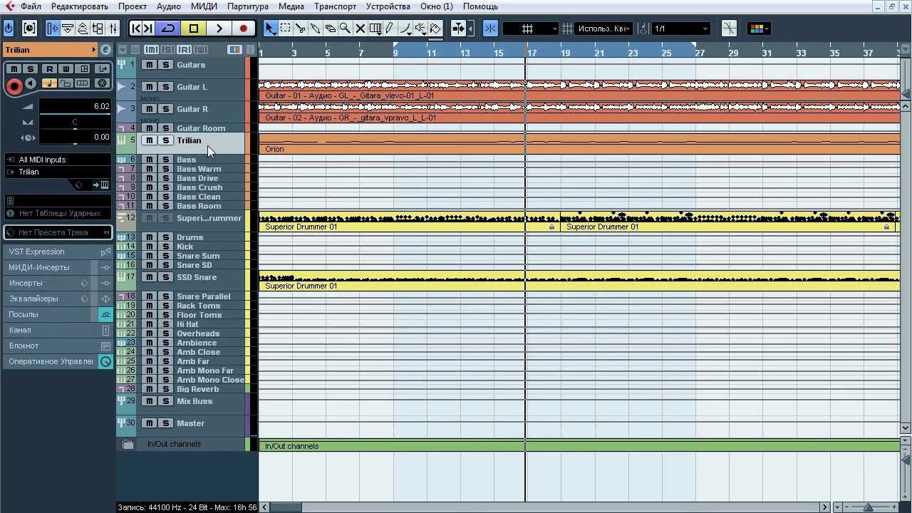
{"action": "left_click", "coordinate": [40, 315]}
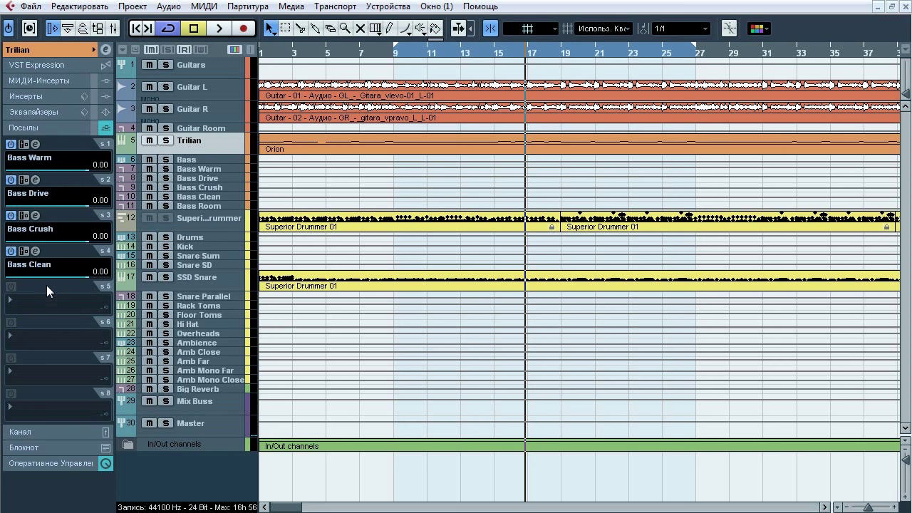
{"action": "left_click", "coordinate": [224, 168]}
Check the Bass Drive, Bass Crush, Bass and Bass Clean tracks' routing, ending on Bass Warm
{"action": "left_click", "coordinate": [222, 178]}
{"action": "left_click", "coordinate": [219, 188]}
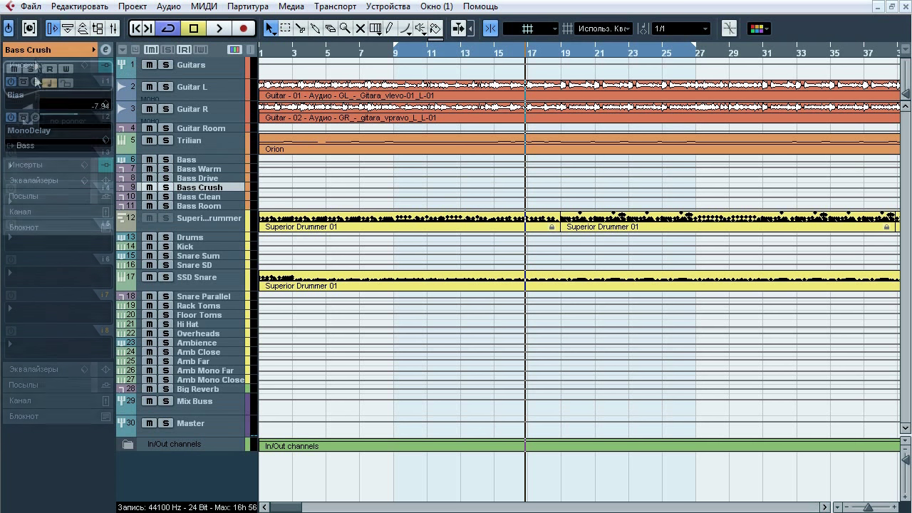
{"action": "left_click", "coordinate": [195, 158]}
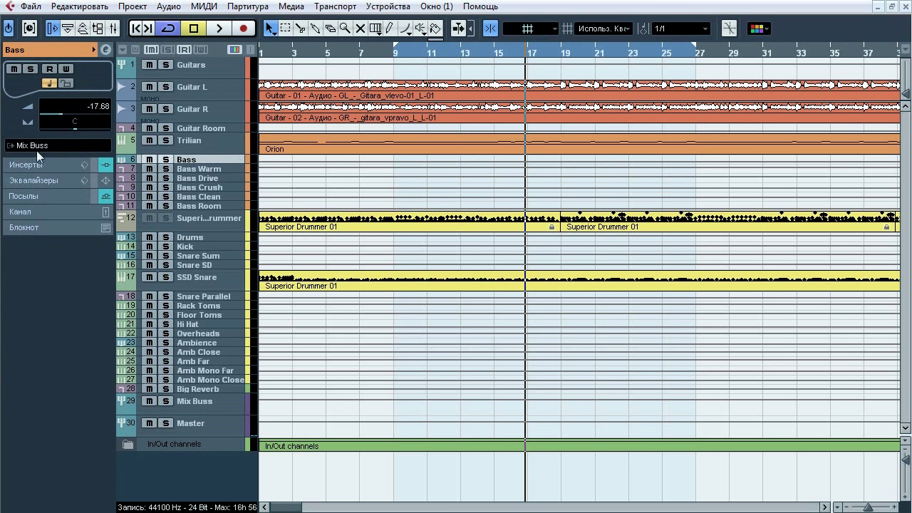
{"action": "left_click", "coordinate": [213, 197]}
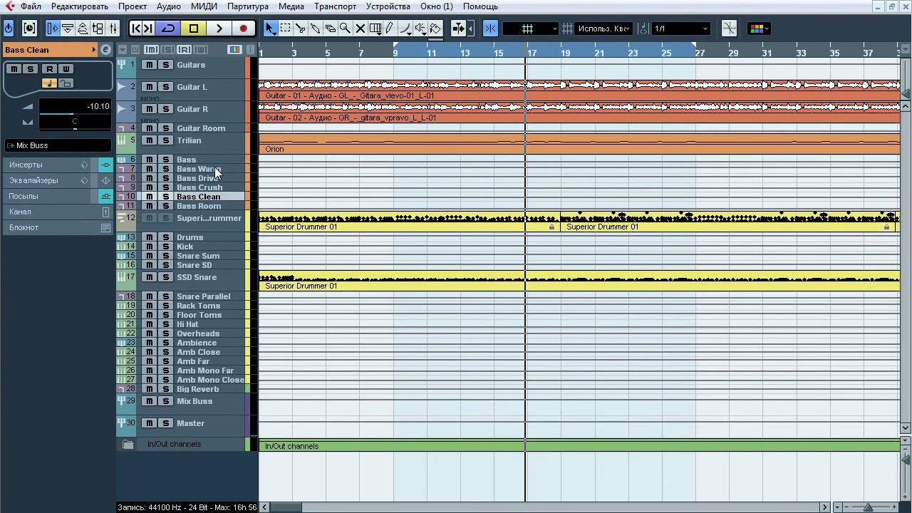
{"action": "left_click", "coordinate": [214, 168]}
Solo Bass Warm, play the bass part from bar 17, and show its inserts
{"action": "key", "text": "s"}
{"action": "key", "text": "space"}
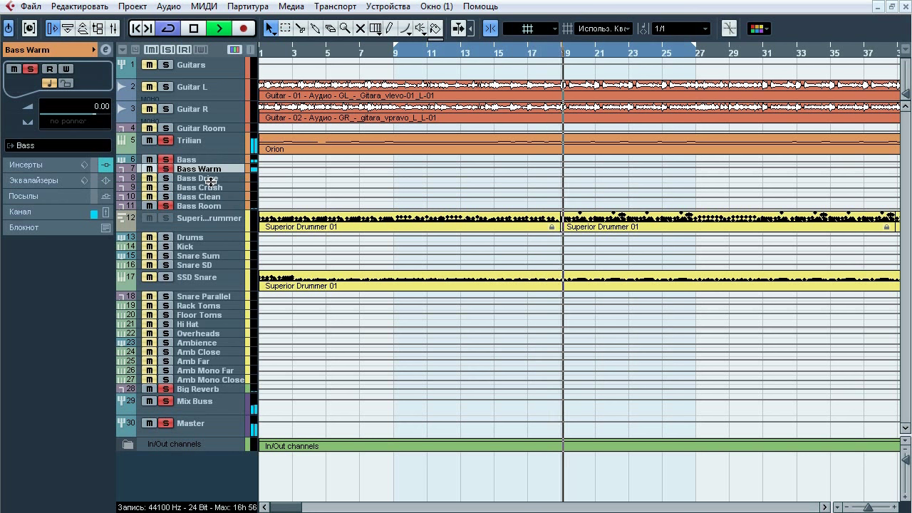
{"action": "key", "text": "space"}
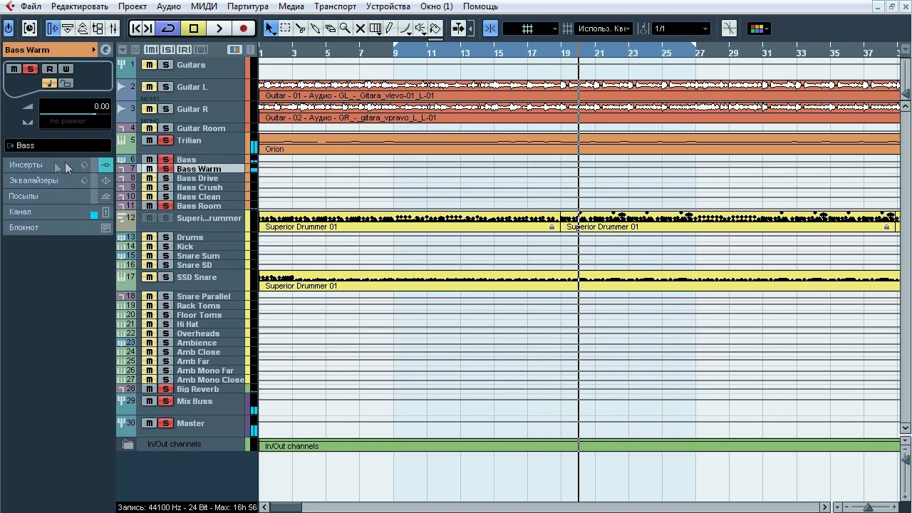
{"action": "left_click", "coordinate": [43, 162]}
Compare Bass Warm with the TSE 808 2.0 pedal bypassed and active, leave it on, and close it
{"action": "left_click", "coordinate": [39, 100]}
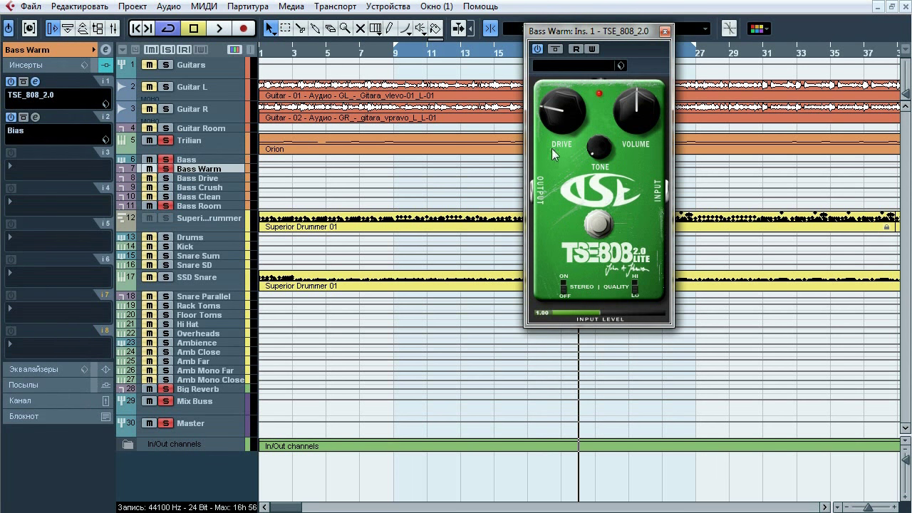
{"action": "key", "text": "space"}
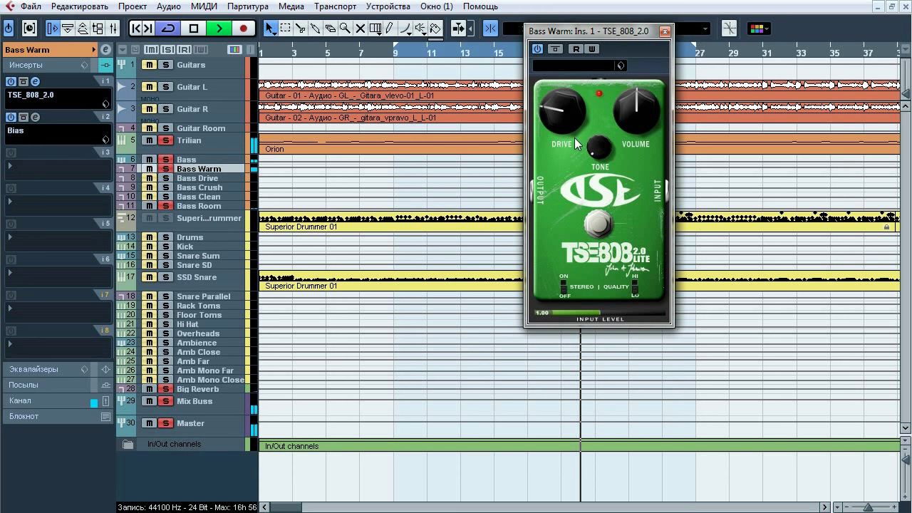
{"action": "left_click", "coordinate": [560, 51]}
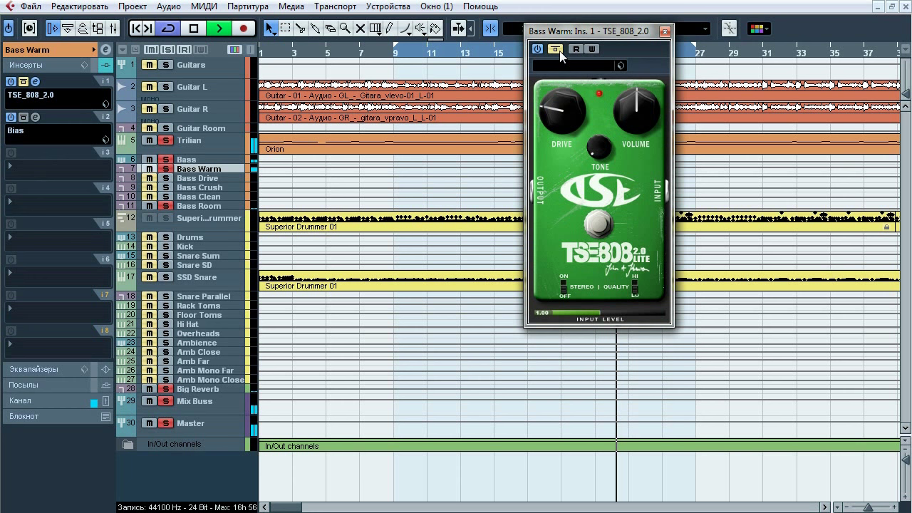
{"action": "left_click", "coordinate": [560, 50]}
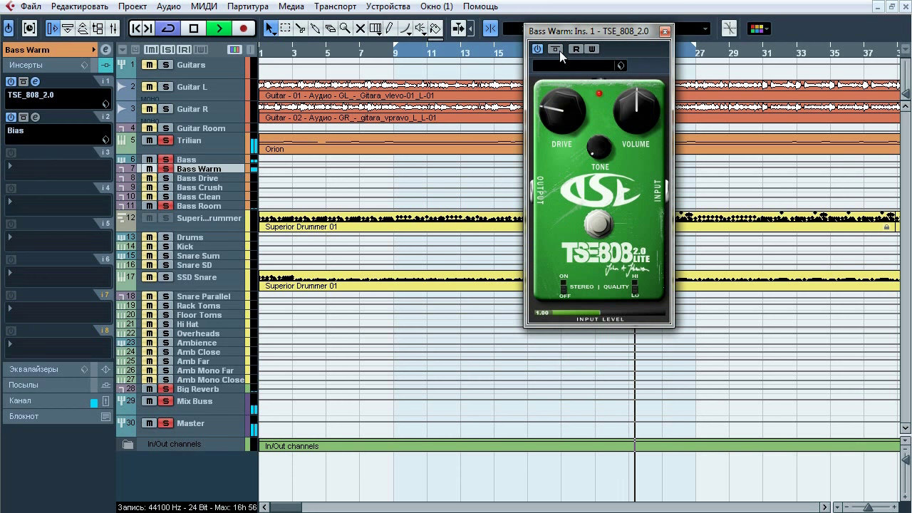
{"action": "left_click", "coordinate": [560, 51]}
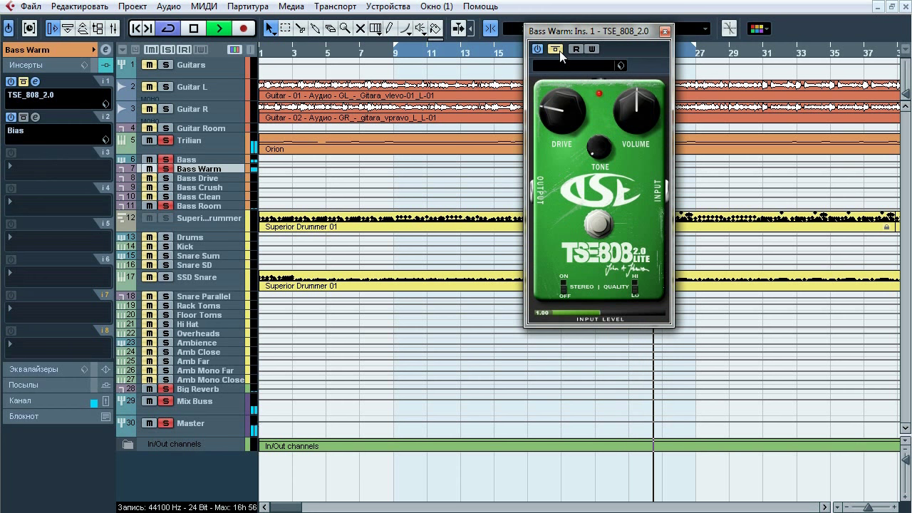
{"action": "left_click", "coordinate": [559, 51]}
{"action": "key", "text": "space"}
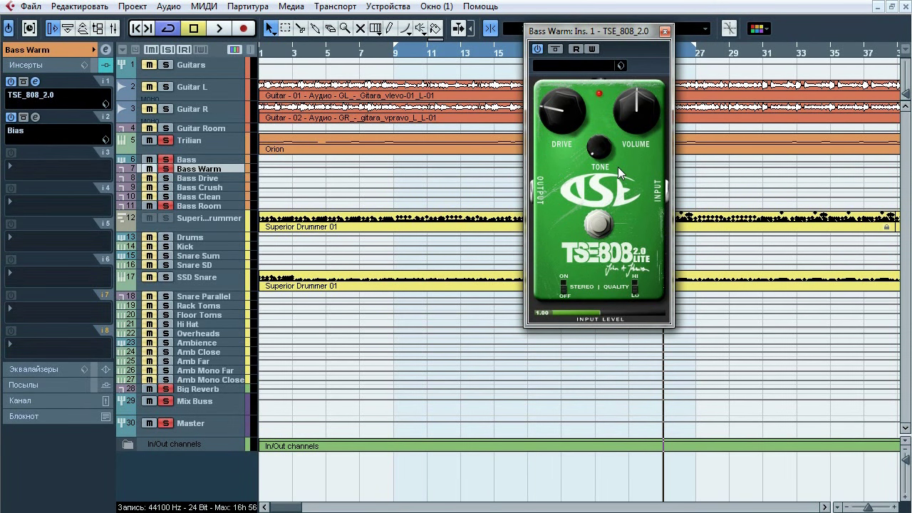
{"action": "left_click", "coordinate": [665, 31]}
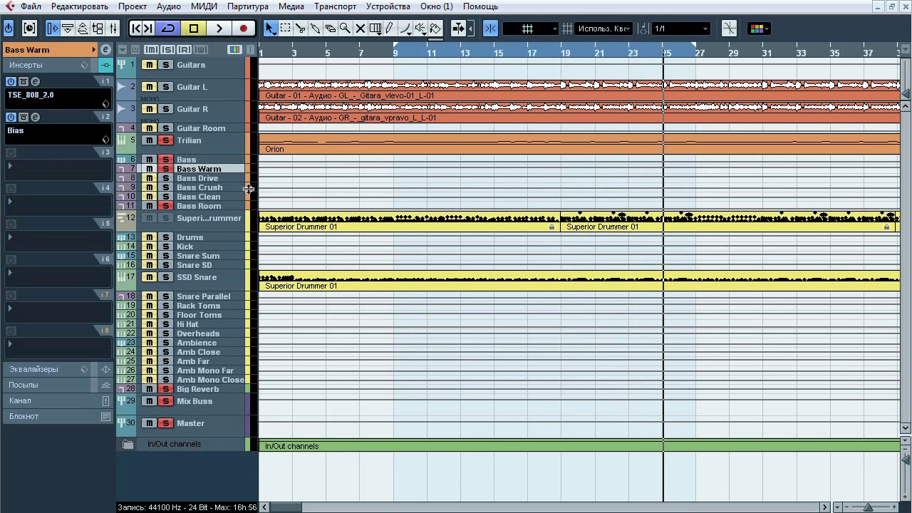
Review Bass Warm's Bias amp: preamp, Bass American tone stack, EL 34 tubes, Fat Style transformer and cab
{"action": "left_click", "coordinate": [35, 117]}
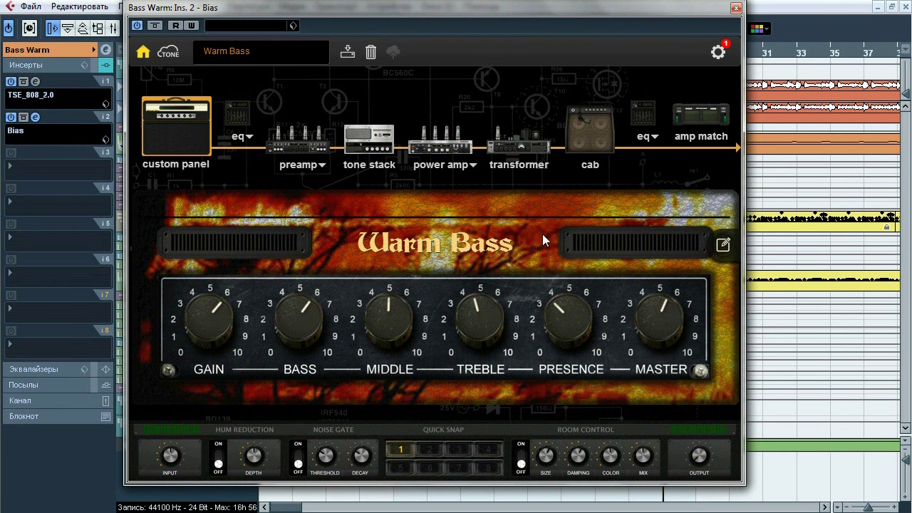
{"action": "left_click", "coordinate": [301, 148]}
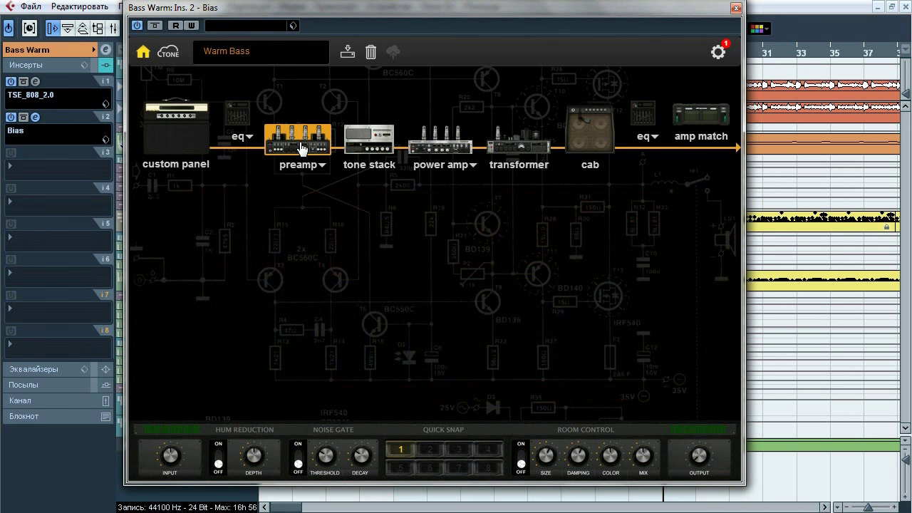
{"action": "left_click", "coordinate": [369, 139]}
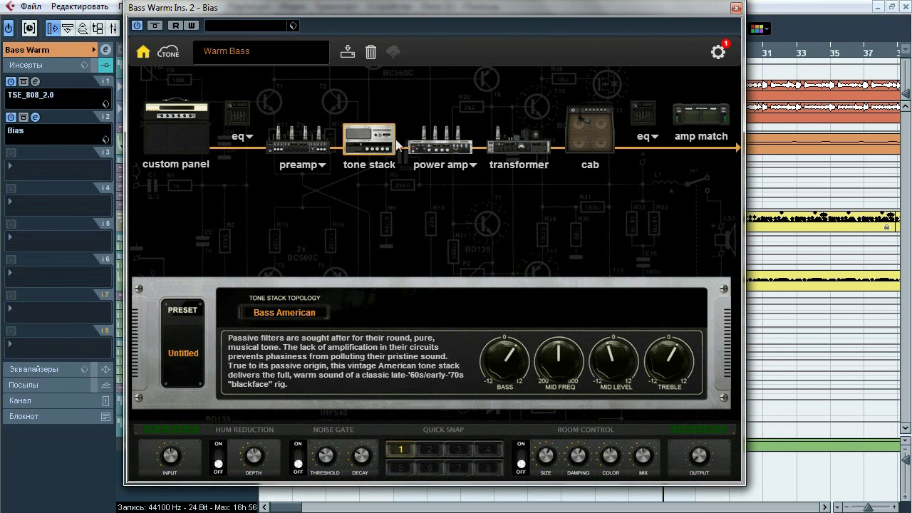
{"action": "left_click", "coordinate": [443, 142]}
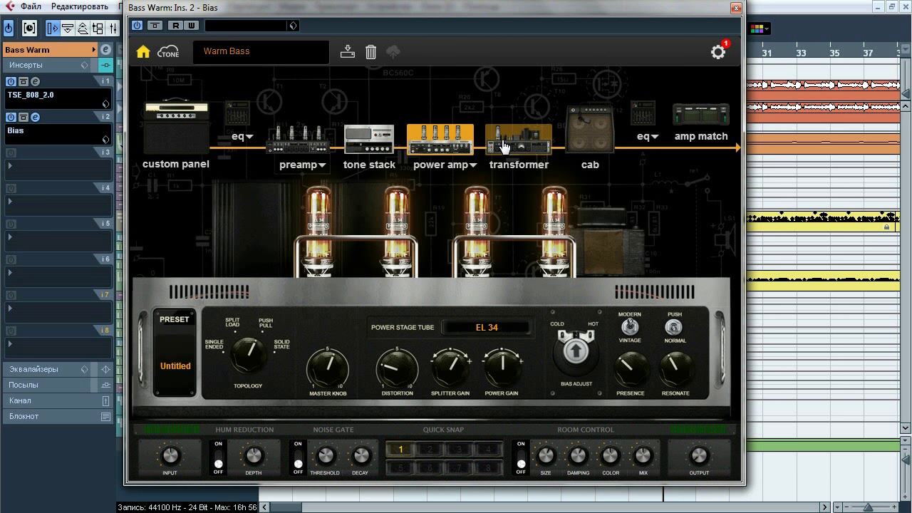
{"action": "left_click", "coordinate": [504, 145]}
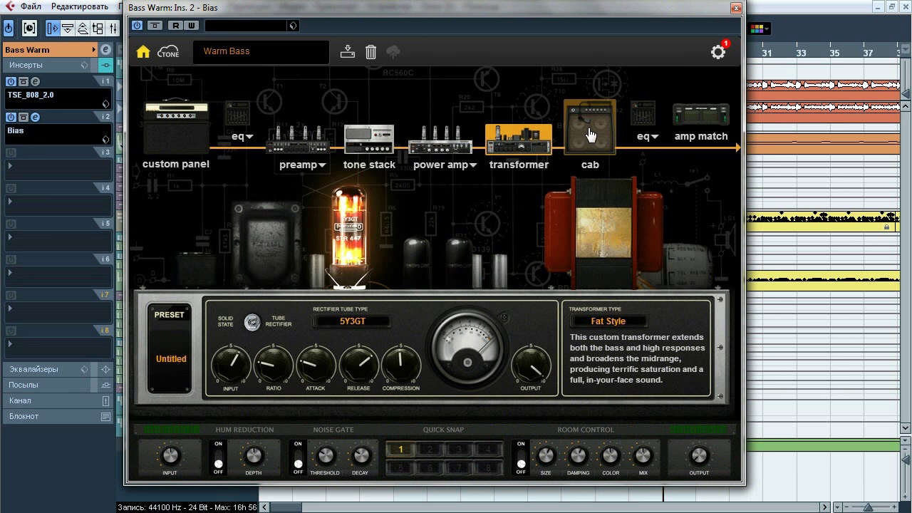
{"action": "left_click", "coordinate": [590, 135]}
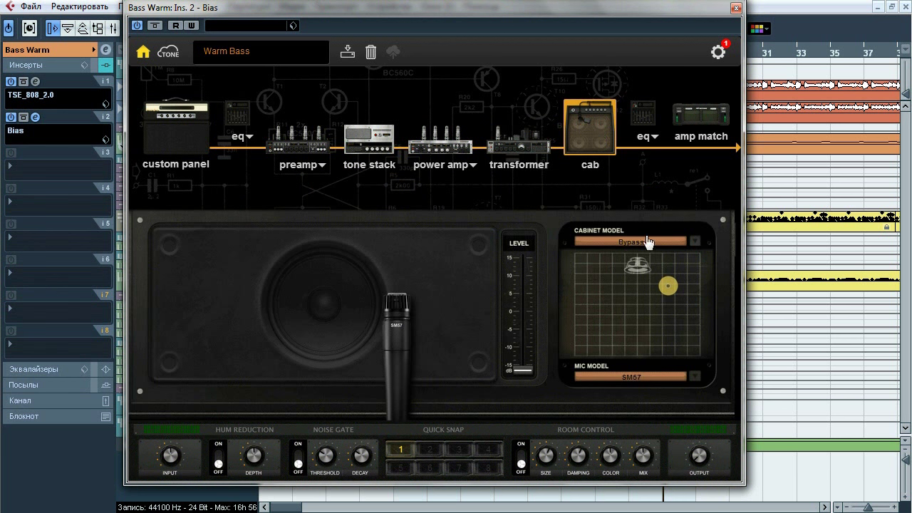
{"action": "left_click", "coordinate": [736, 8]}
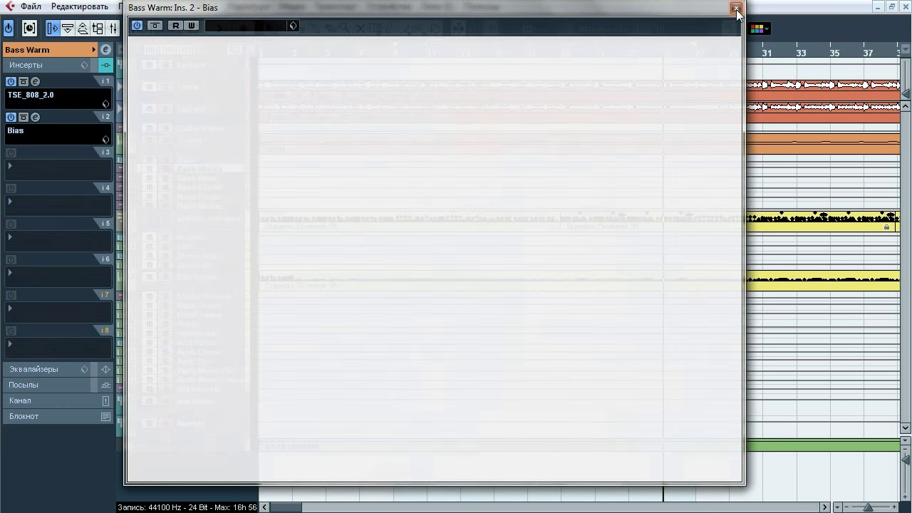
Move the solo from Bass Warm to Bass Drive and select Bass Drive
{"action": "left_click", "coordinate": [166, 169]}
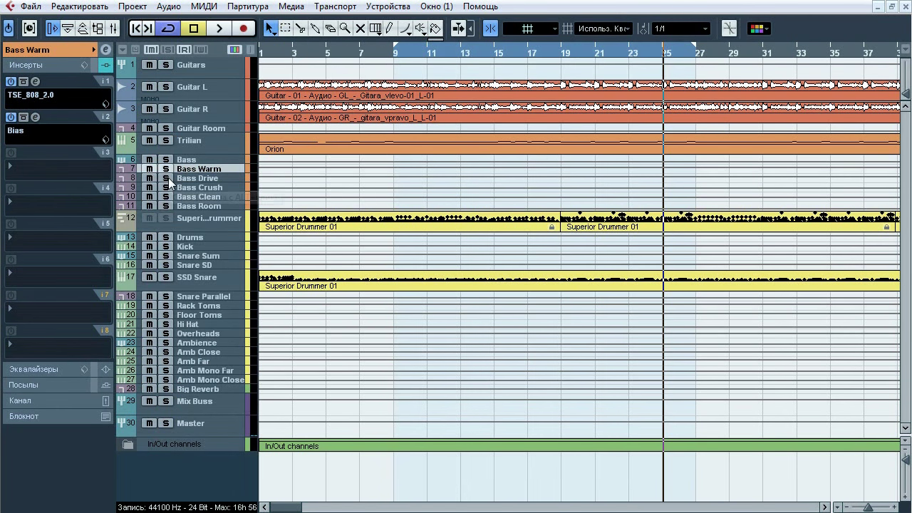
{"action": "left_click", "coordinate": [166, 179]}
{"action": "left_click", "coordinate": [185, 179]}
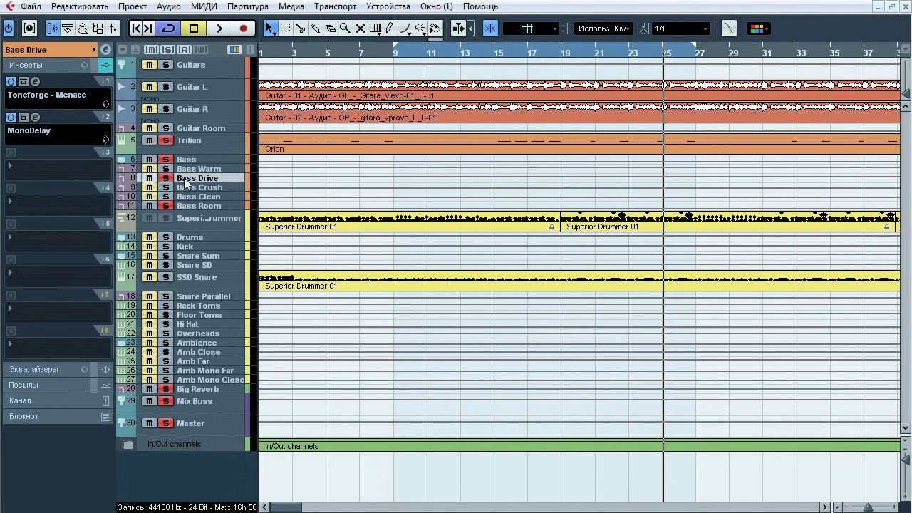
{"action": "key", "text": "space"}
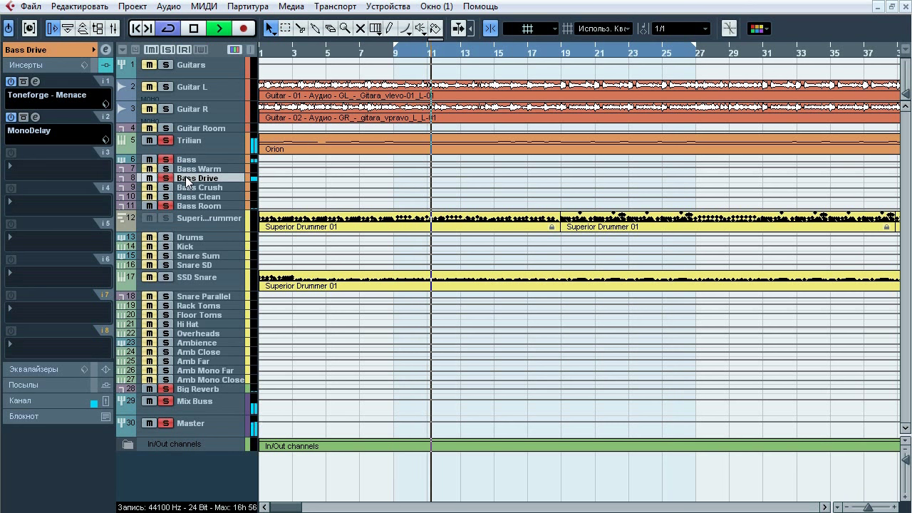
{"action": "key", "text": "space"}
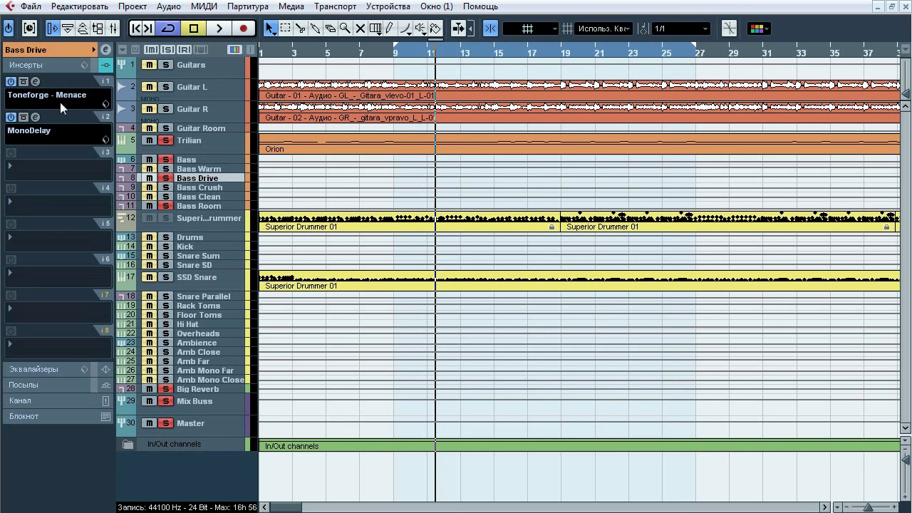
{"action": "left_click", "coordinate": [35, 82]}
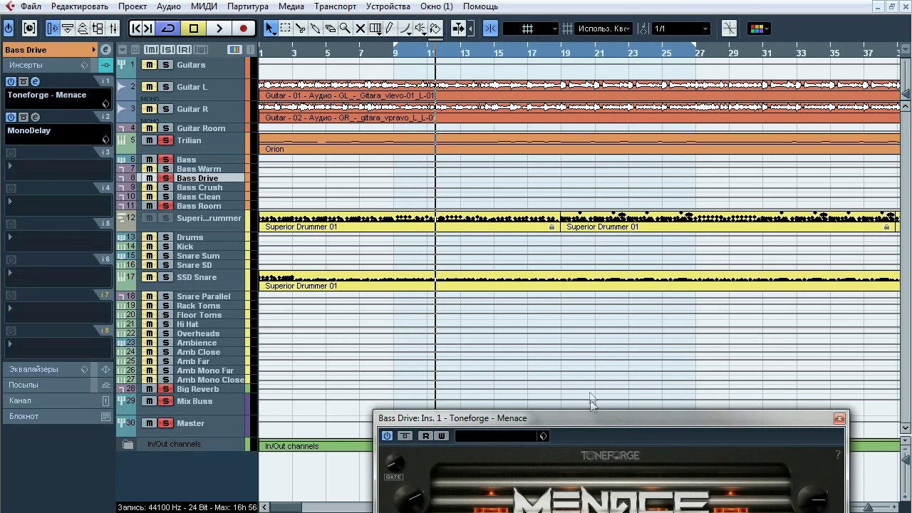
{"action": "left_click_drag", "start_coordinate": [590, 424], "coordinate": [444, 100]}
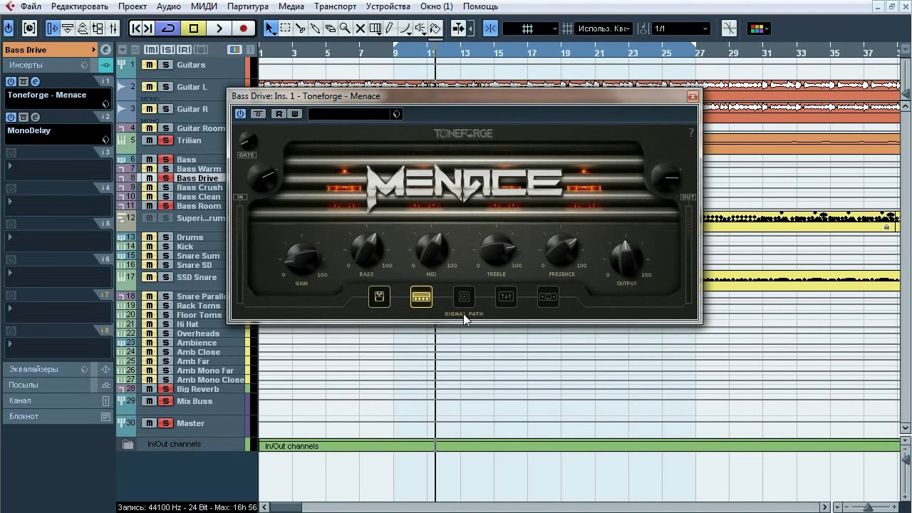
{"action": "left_click", "coordinate": [380, 298]}
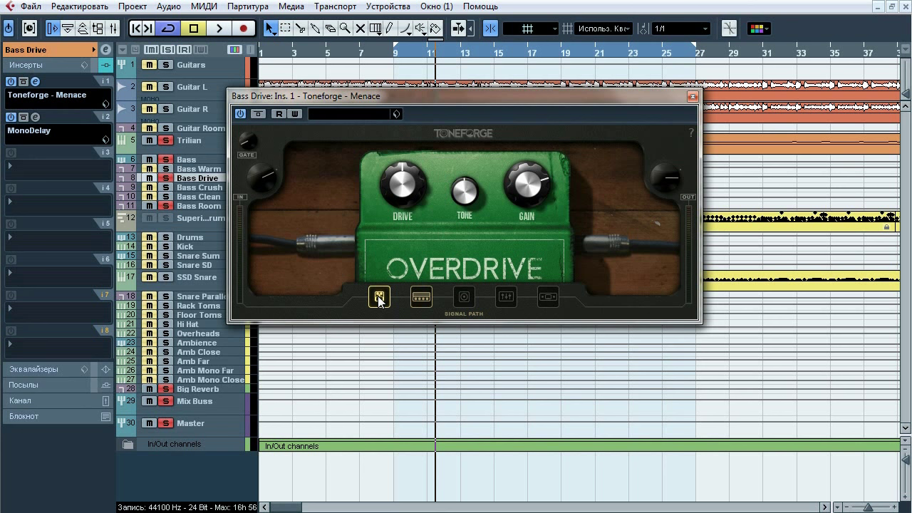
{"action": "left_click", "coordinate": [422, 298]}
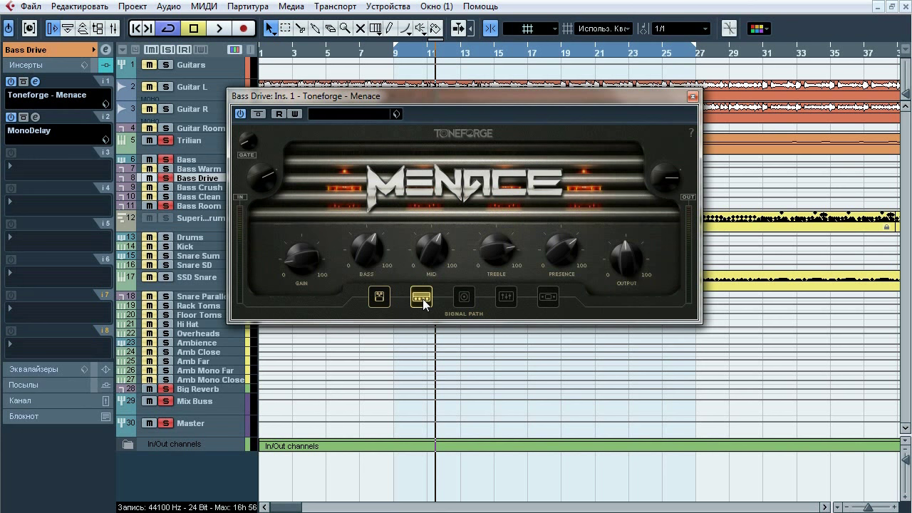
{"action": "left_click", "coordinate": [695, 97]}
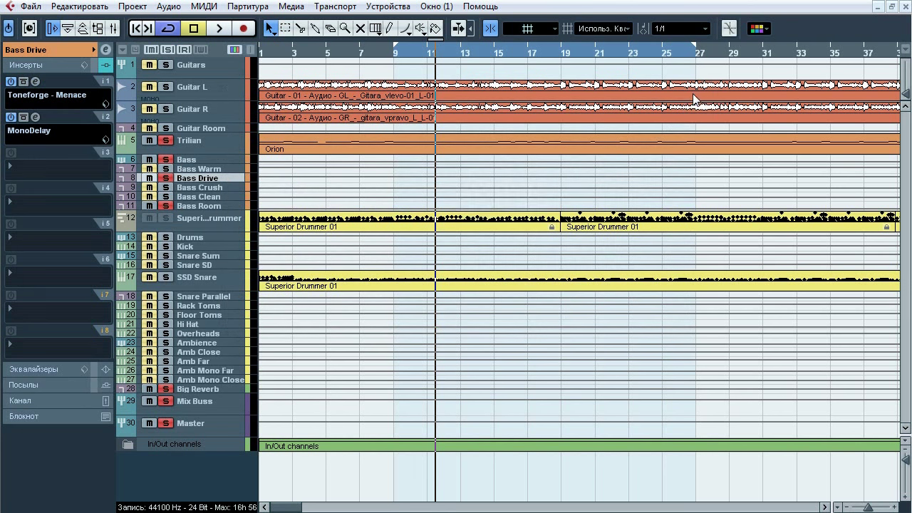
Check Bass Drive's MonoDelay settings, select the Bass Crush track, and close the delay
{"action": "left_click", "coordinate": [35, 118]}
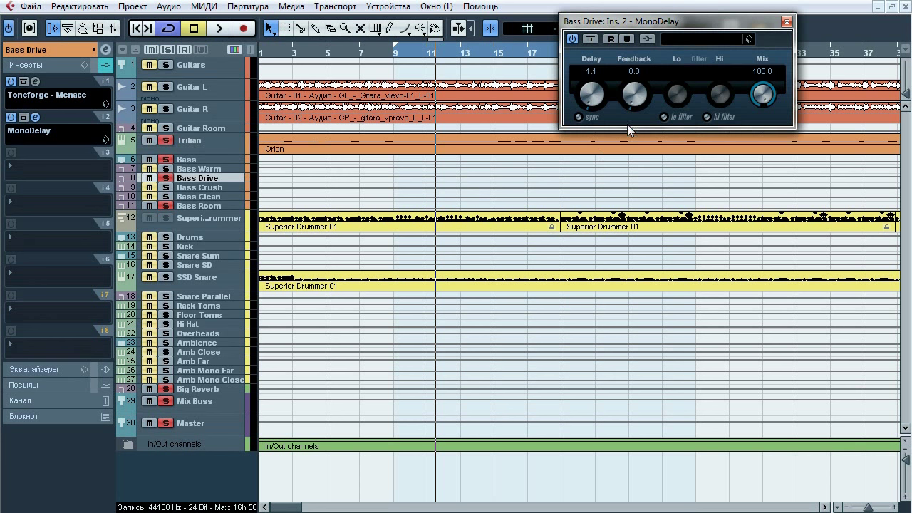
{"action": "left_click", "coordinate": [214, 169]}
{"action": "left_click", "coordinate": [213, 178]}
{"action": "left_click", "coordinate": [213, 187]}
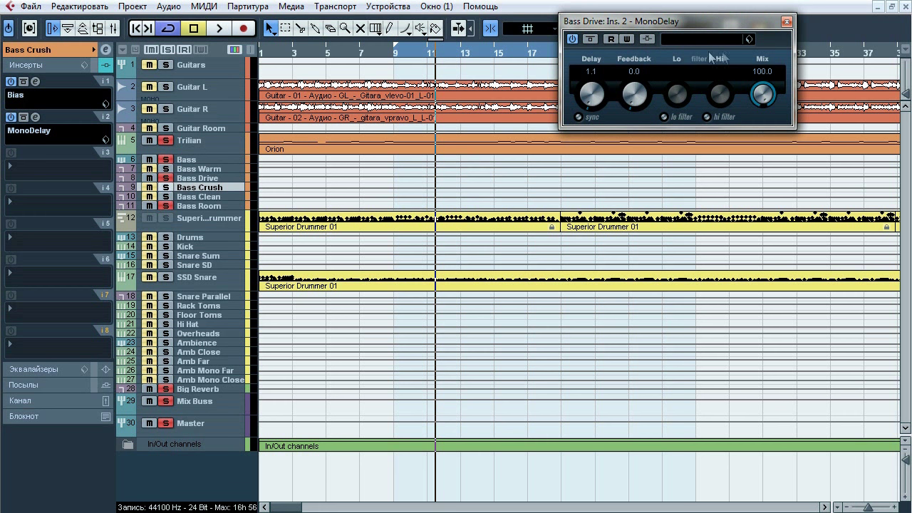
{"action": "left_click", "coordinate": [786, 22]}
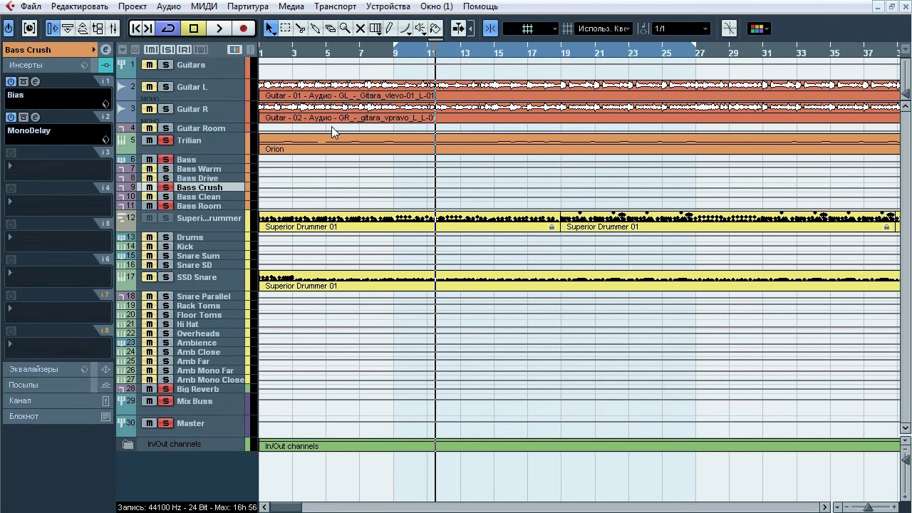
Listen to the Bass Crush part and open its first-insert Bias amp
{"action": "key", "text": "space"}
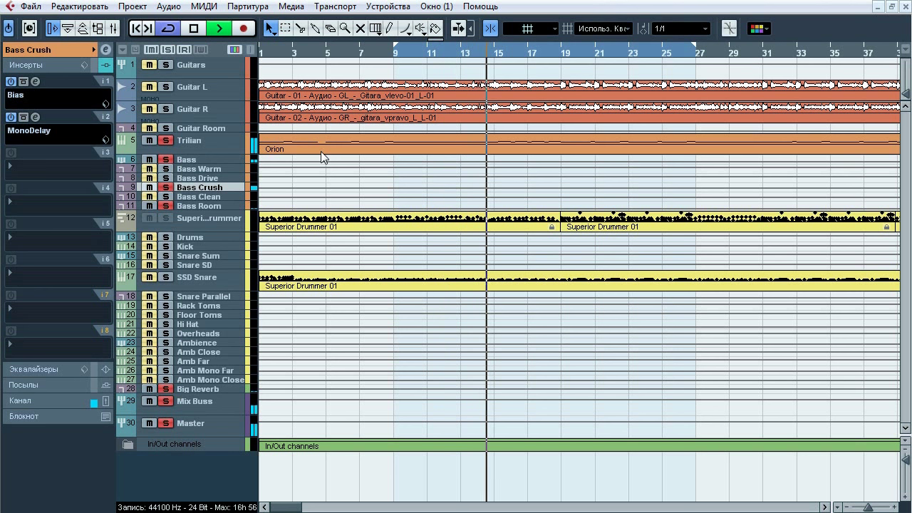
{"action": "key", "text": "space"}
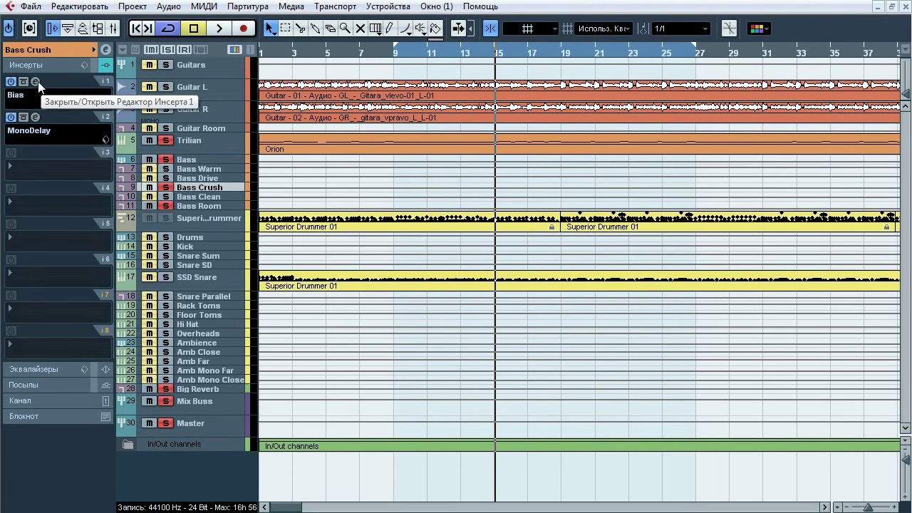
{"action": "left_click", "coordinate": [36, 81]}
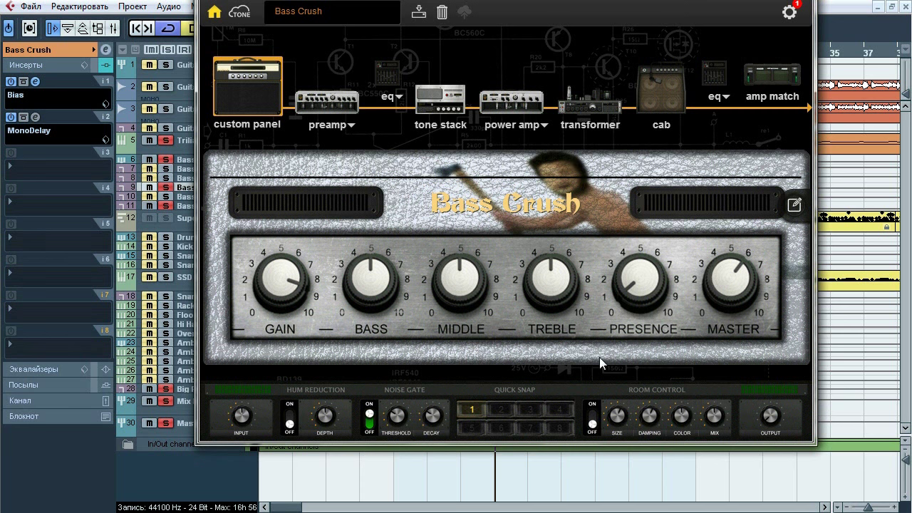
Step through Bass Crush's Bias preamp, Studio Equalizer tone stack, power amp, American Style transformer and cab, then close
{"action": "left_click", "coordinate": [343, 106]}
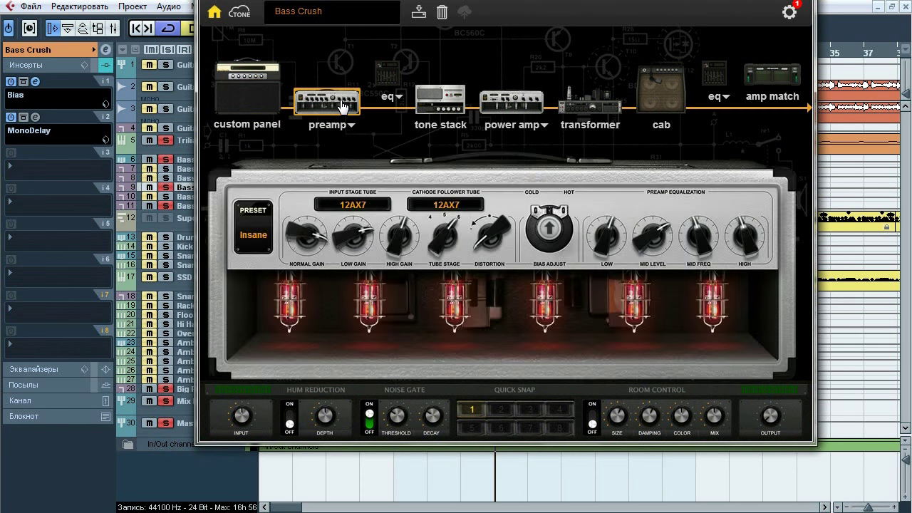
{"action": "left_click", "coordinate": [441, 101]}
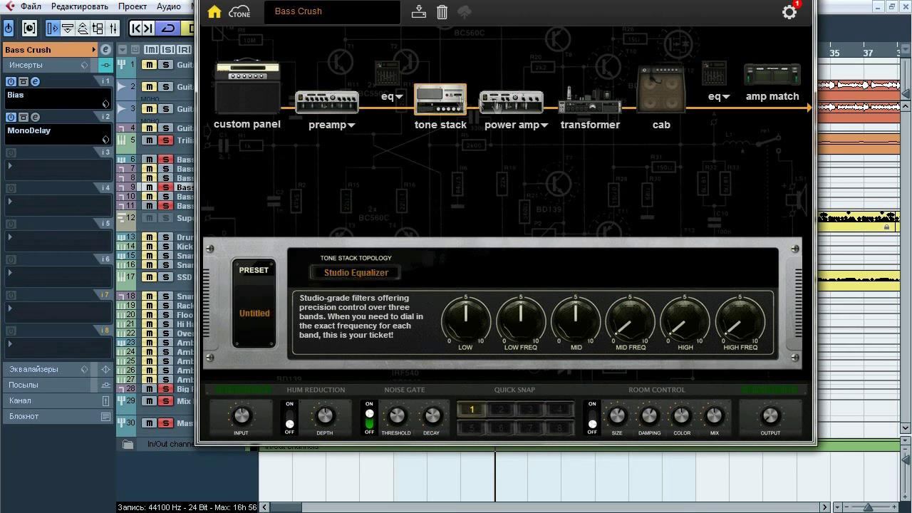
{"action": "left_click", "coordinate": [504, 107]}
{"action": "left_click", "coordinate": [609, 116]}
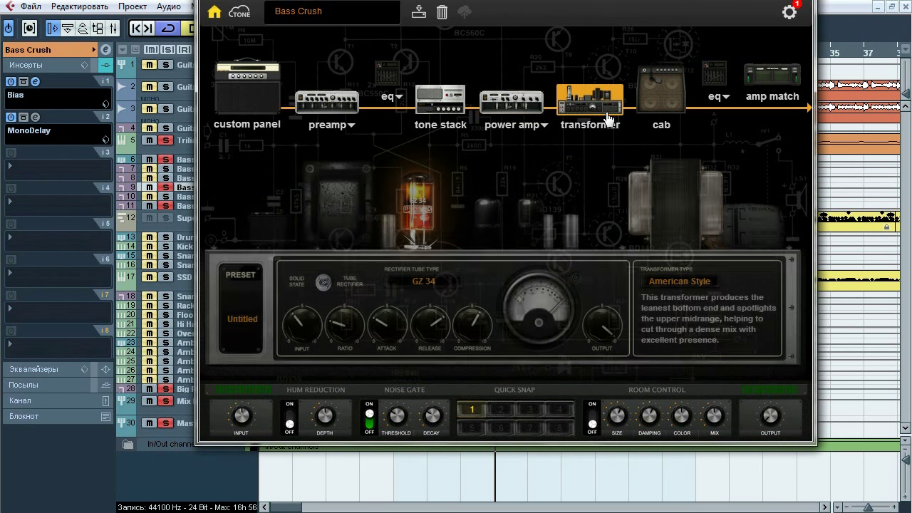
{"action": "left_click", "coordinate": [663, 98]}
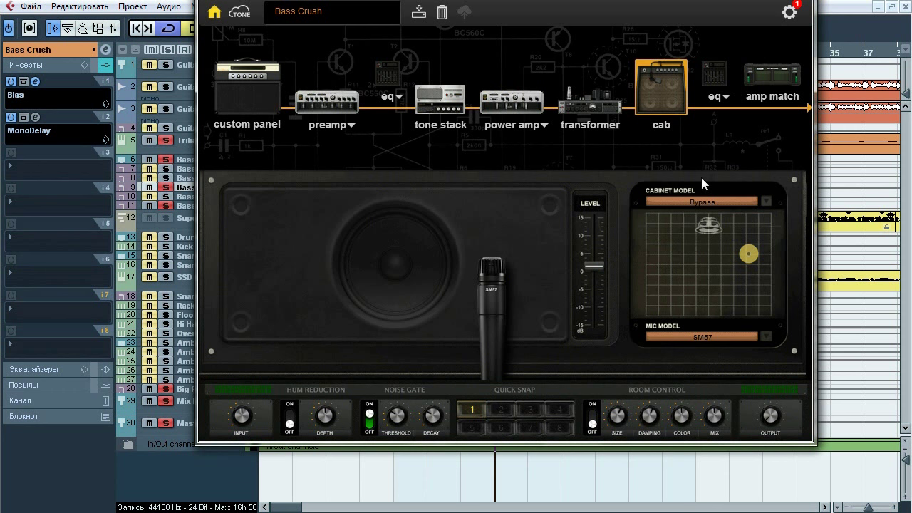
{"action": "key", "text": "Escape"}
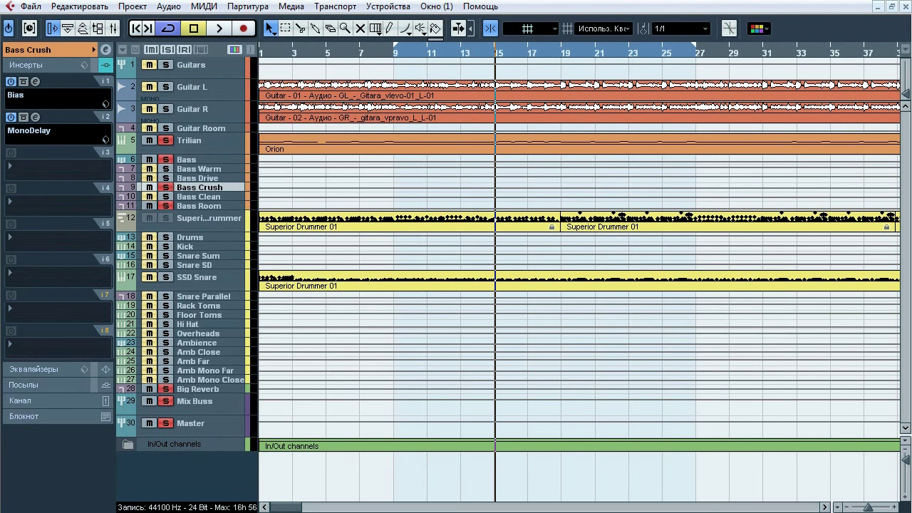
Unsolo Trilian, solo the Bass group track and listen to it
{"action": "left_click", "coordinate": [166, 143]}
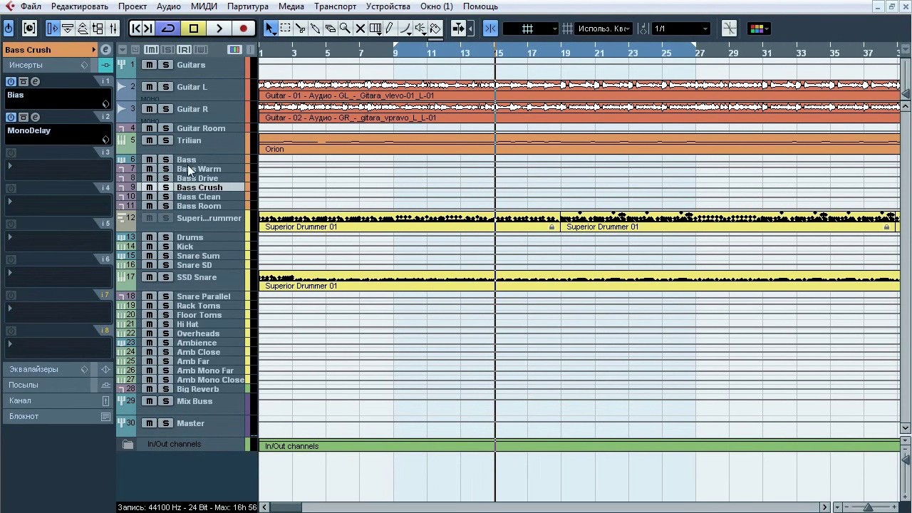
{"action": "left_click", "coordinate": [189, 171]}
{"action": "left_click", "coordinate": [193, 188], "text": "shift"}
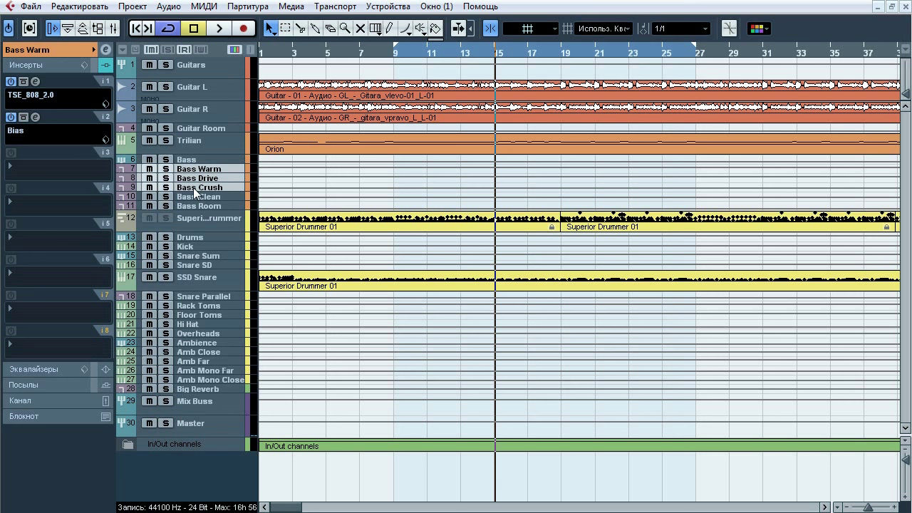
{"action": "left_click", "coordinate": [166, 160]}
{"action": "key", "text": "space"}
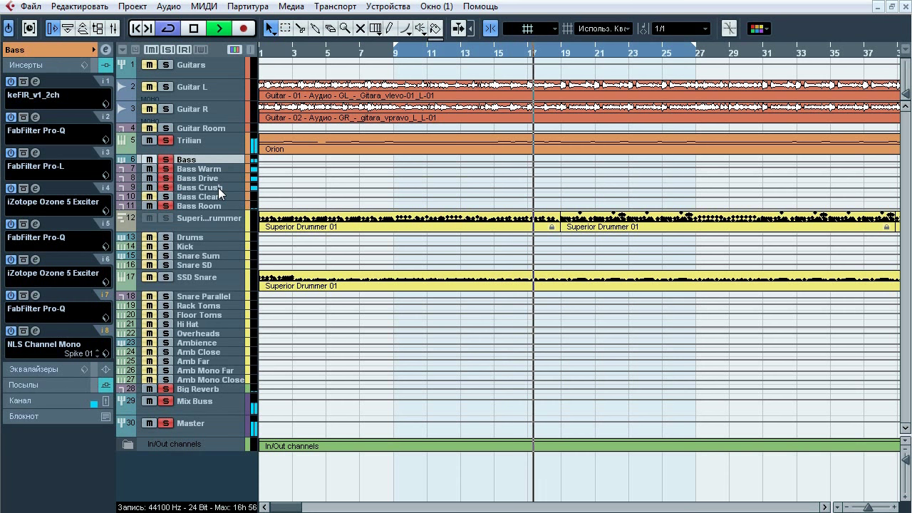
{"action": "key", "text": "space"}
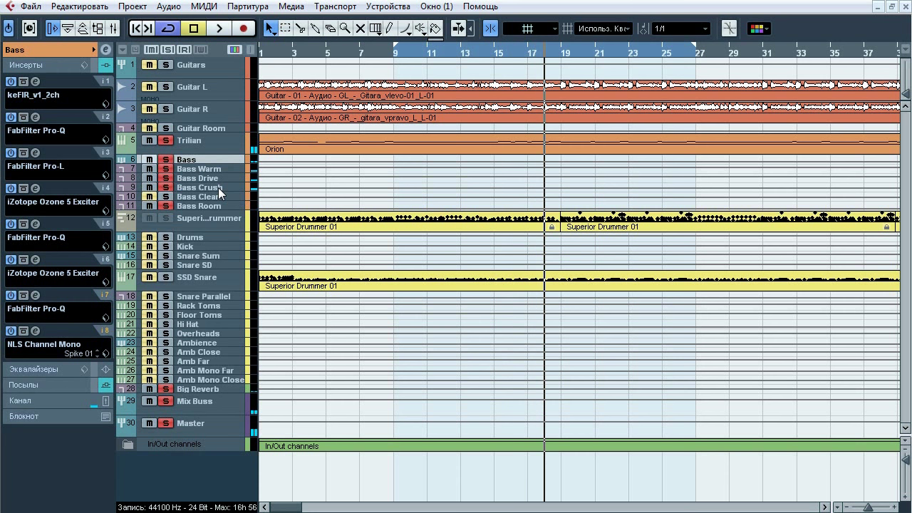
Compare the bass with keFIR (BH57-4x12-CapClose.wav) bypassed and active, then close it
{"action": "left_click", "coordinate": [36, 82]}
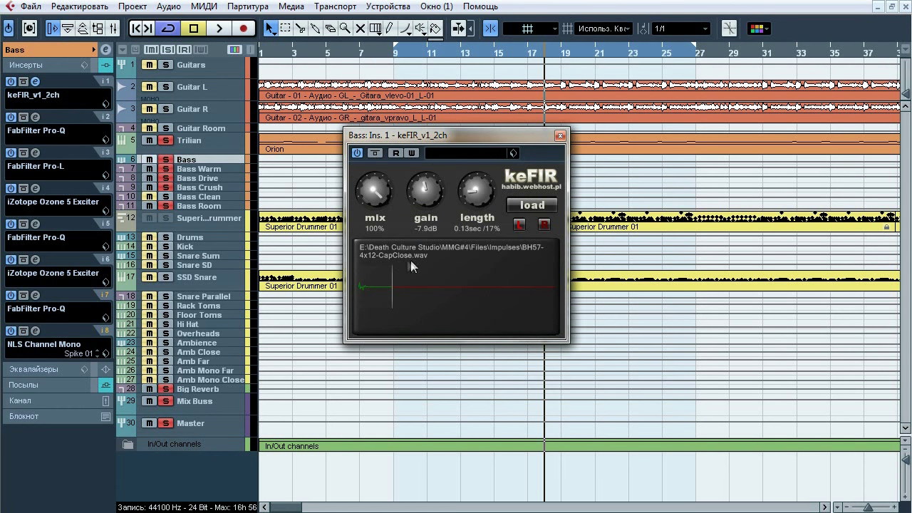
{"action": "key", "text": "space"}
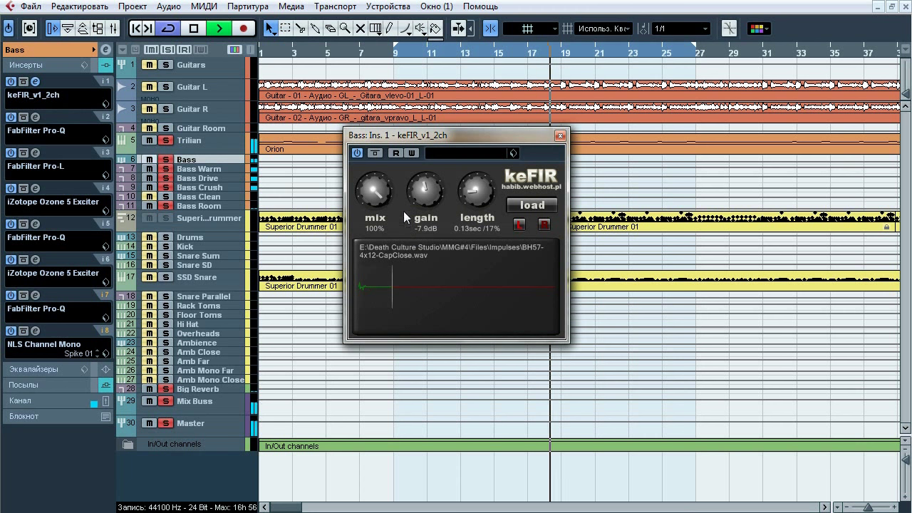
{"action": "left_click", "coordinate": [375, 151]}
{"action": "left_click", "coordinate": [374, 151]}
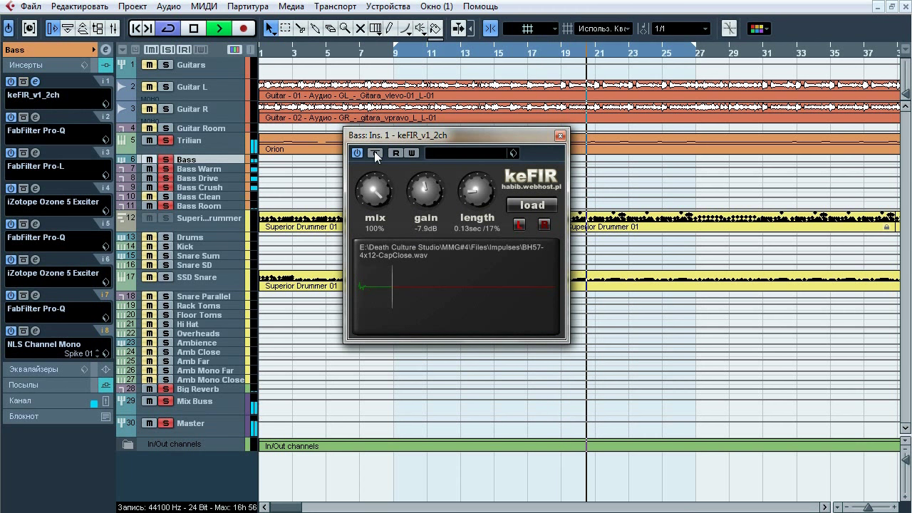
{"action": "left_click", "coordinate": [375, 151]}
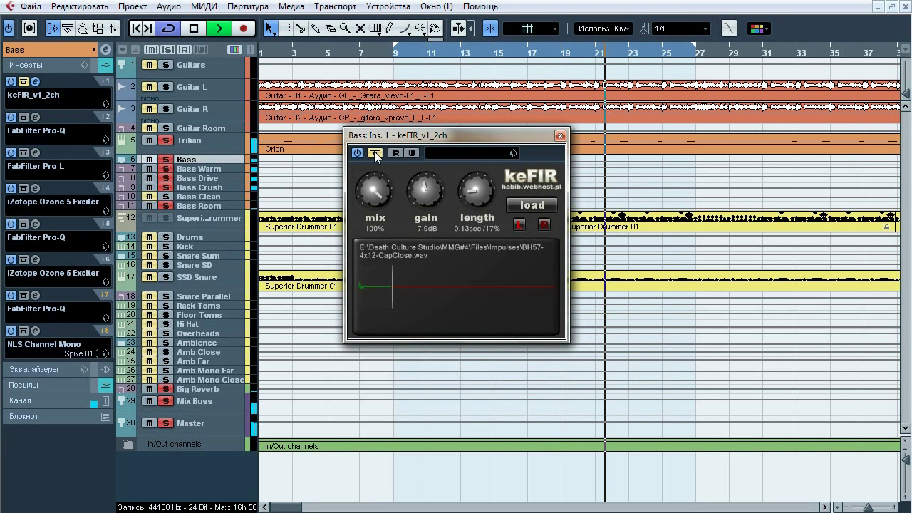
{"action": "left_click", "coordinate": [374, 151]}
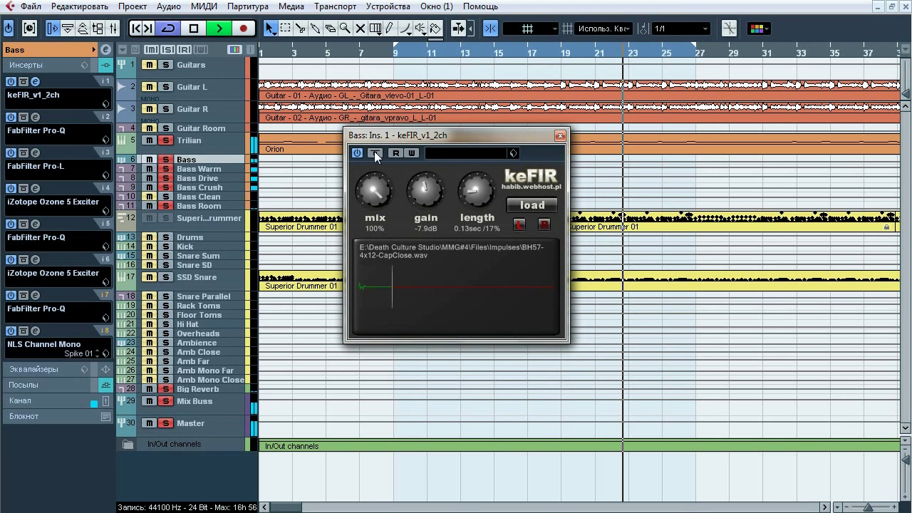
{"action": "key", "text": "space"}
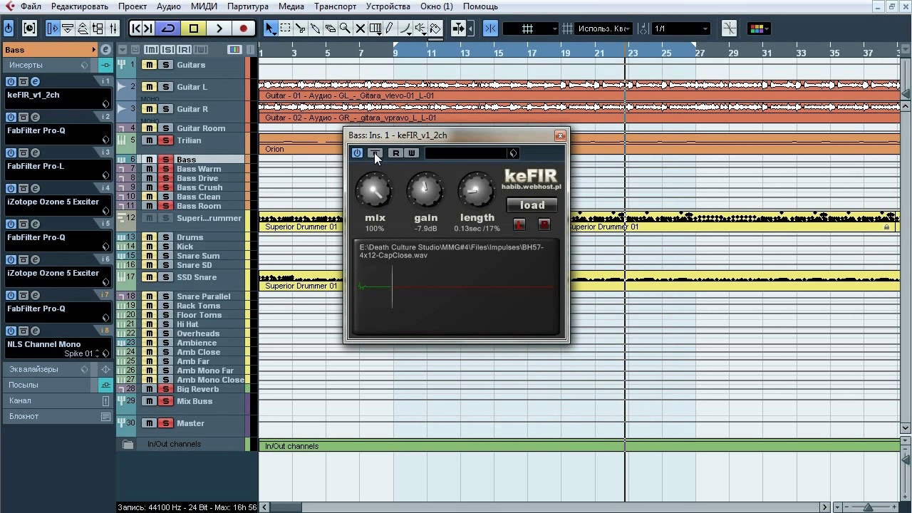
{"action": "left_click", "coordinate": [561, 136]}
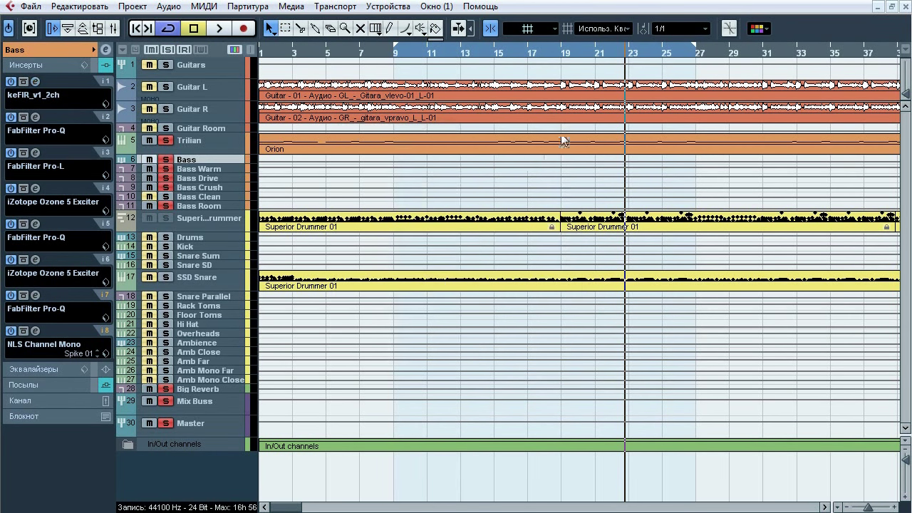
Open the Bass group's insert-2 Pro-Q and A/B its bypass twice during playback, ending active
{"action": "left_click", "coordinate": [35, 118]}
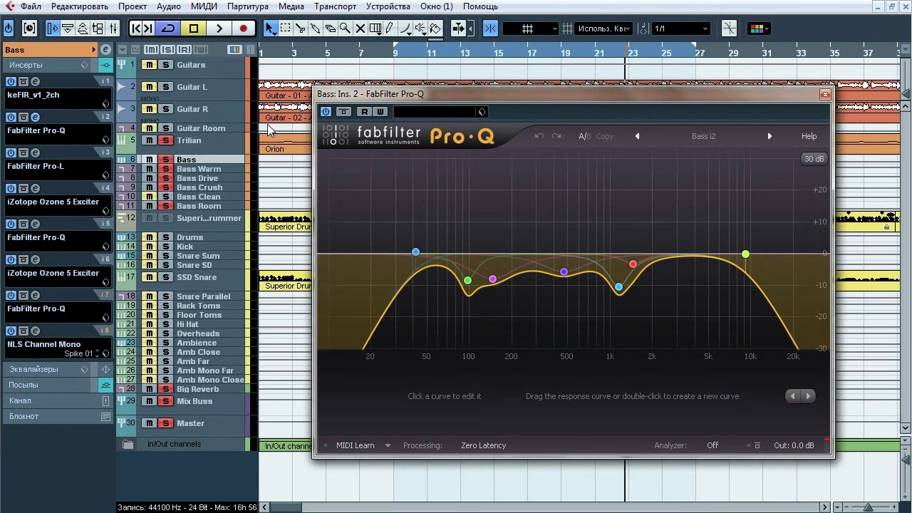
{"action": "key", "text": "space"}
{"action": "left_click", "coordinate": [344, 113]}
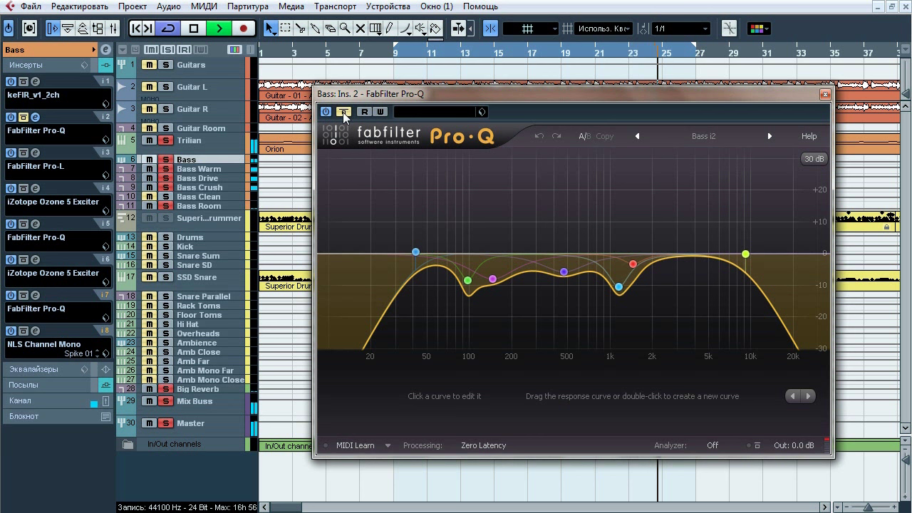
{"action": "left_click", "coordinate": [344, 112]}
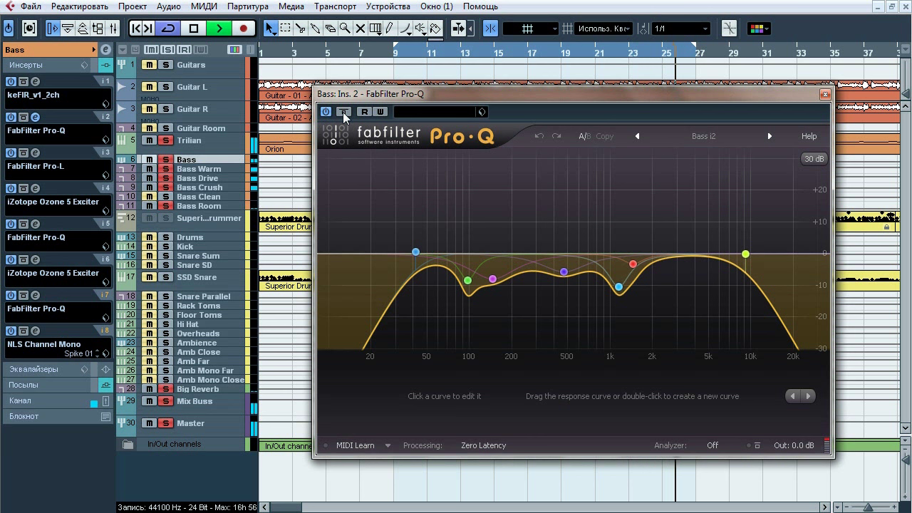
{"action": "left_click", "coordinate": [345, 113]}
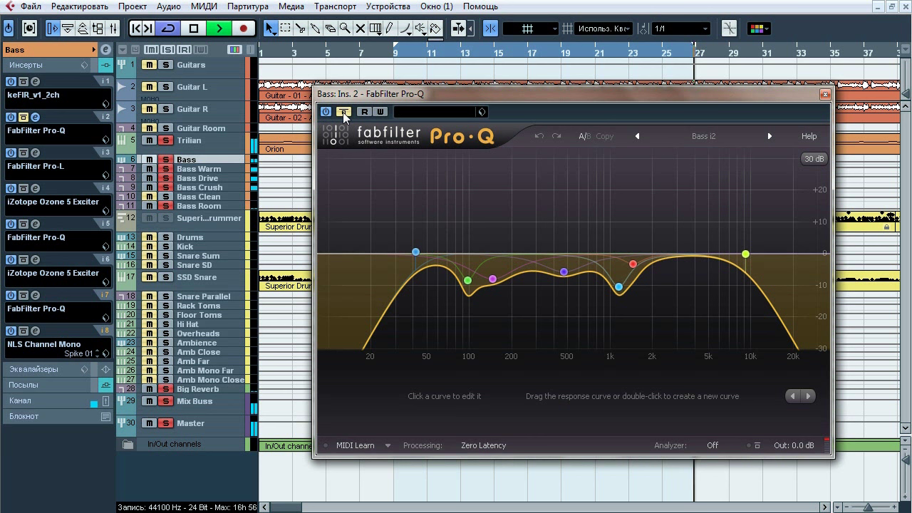
{"action": "left_click", "coordinate": [344, 112]}
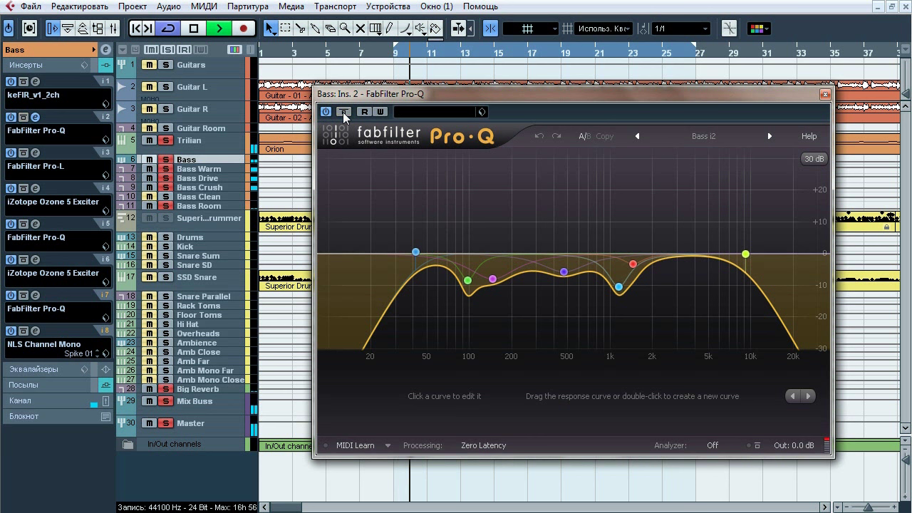
{"action": "key", "text": "space"}
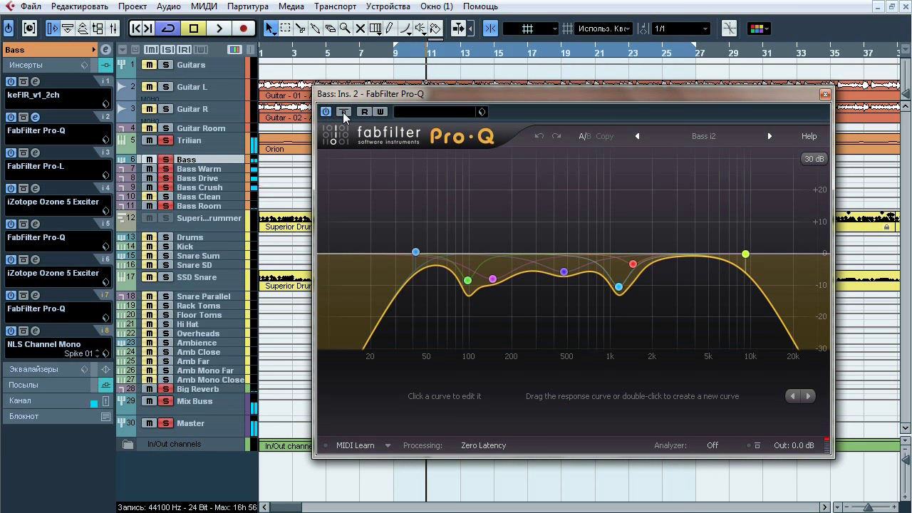
Inspect the Pro-Q bands: filters near 41 Hz and 9138 Hz plus several cuts
{"action": "mouse_move", "coordinate": [421, 260]}
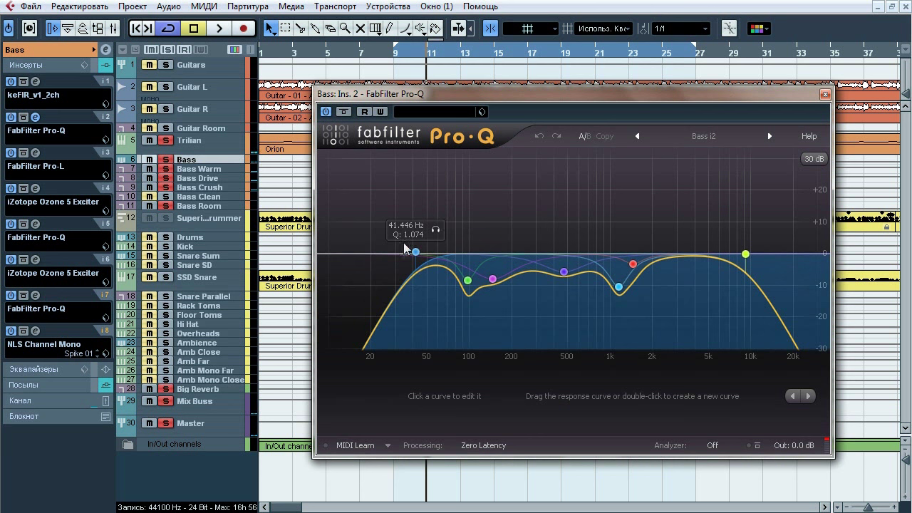
{"action": "mouse_move", "coordinate": [476, 283]}
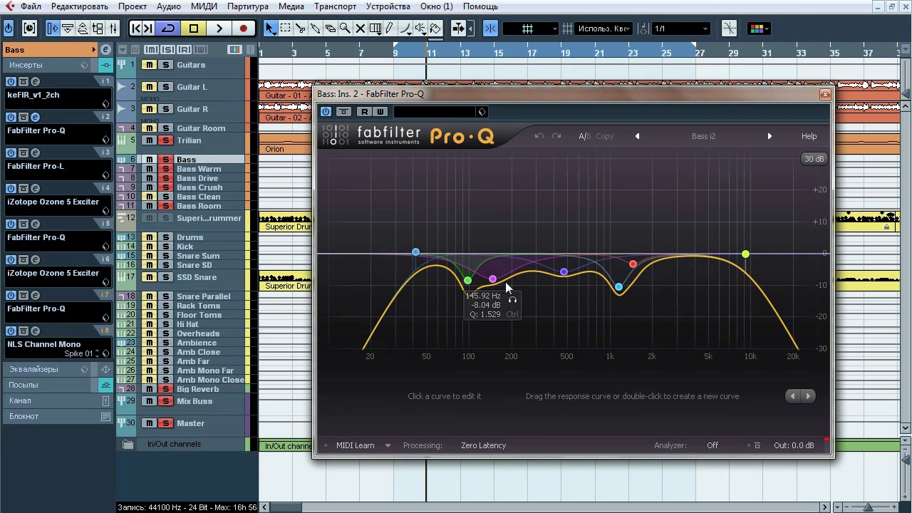
{"action": "mouse_move", "coordinate": [551, 293]}
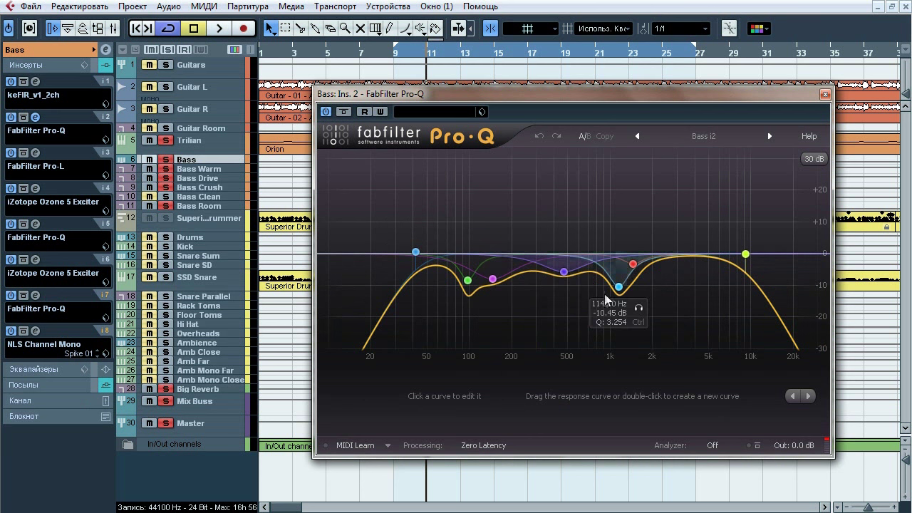
{"action": "mouse_move", "coordinate": [625, 293]}
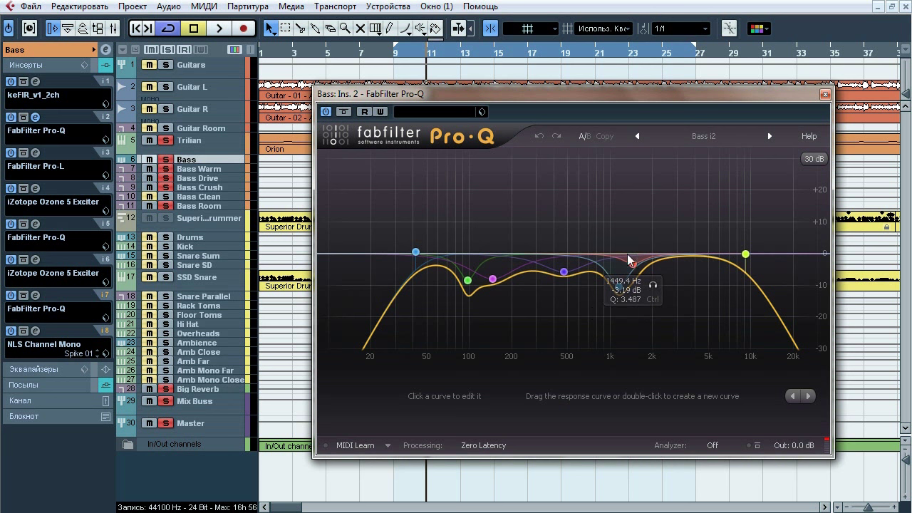
{"action": "mouse_move", "coordinate": [753, 271]}
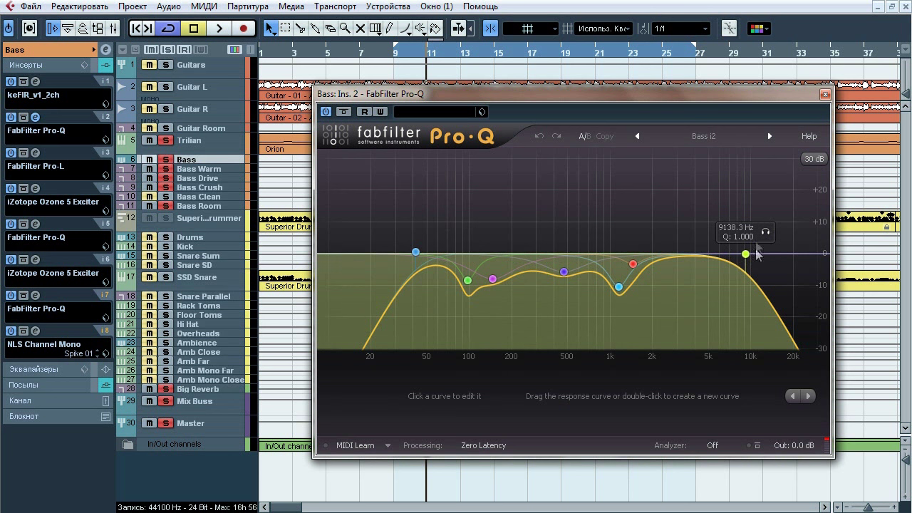
Close Pro-Q and open the Bass group's Pro-L limiter, moving its window aside
{"action": "left_click", "coordinate": [825, 96]}
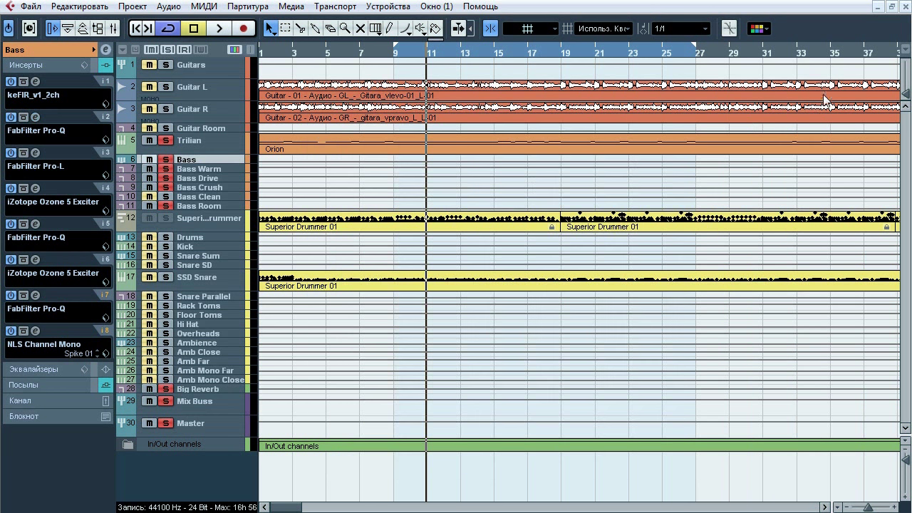
{"action": "left_click", "coordinate": [35, 152]}
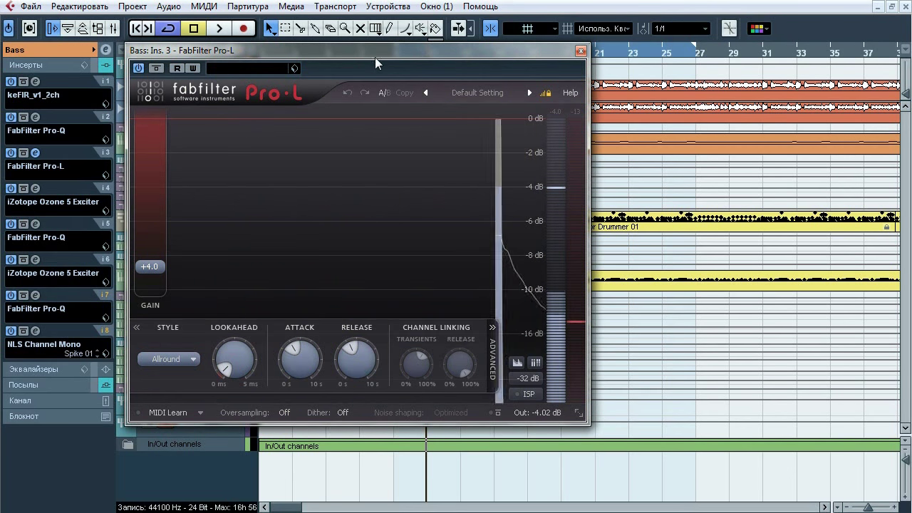
{"action": "left_click_drag", "start_coordinate": [377, 55], "coordinate": [529, 47]}
Compare the bass with the Pro-L limiter bypassed and active during playback, then close it
{"action": "key", "text": "space"}
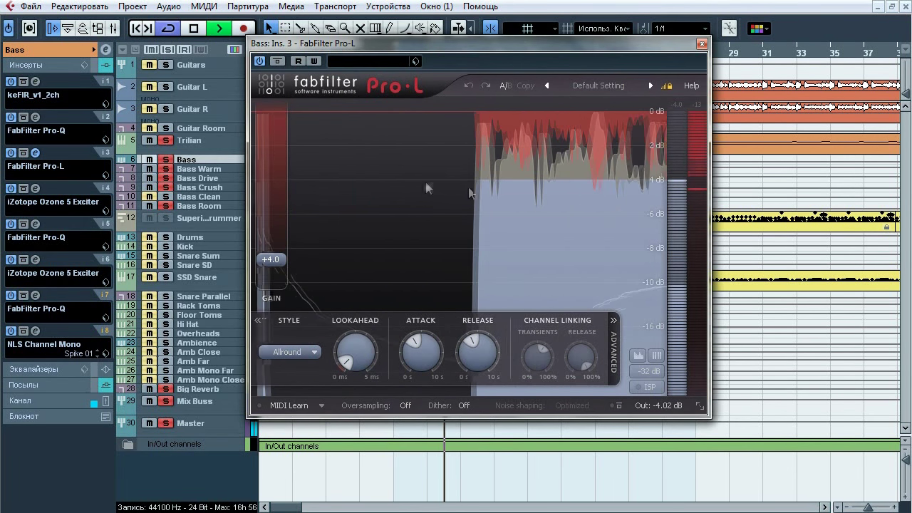
{"action": "left_click", "coordinate": [277, 60]}
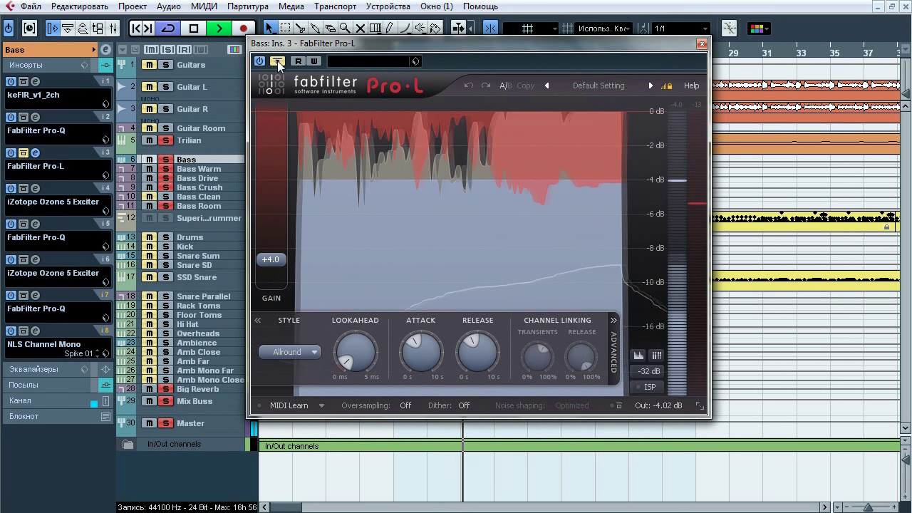
{"action": "left_click", "coordinate": [278, 60]}
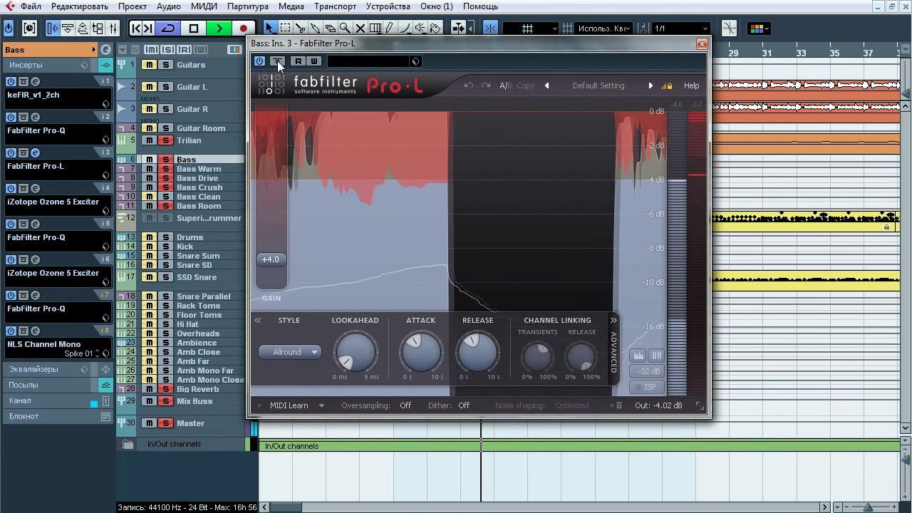
{"action": "left_click", "coordinate": [277, 60]}
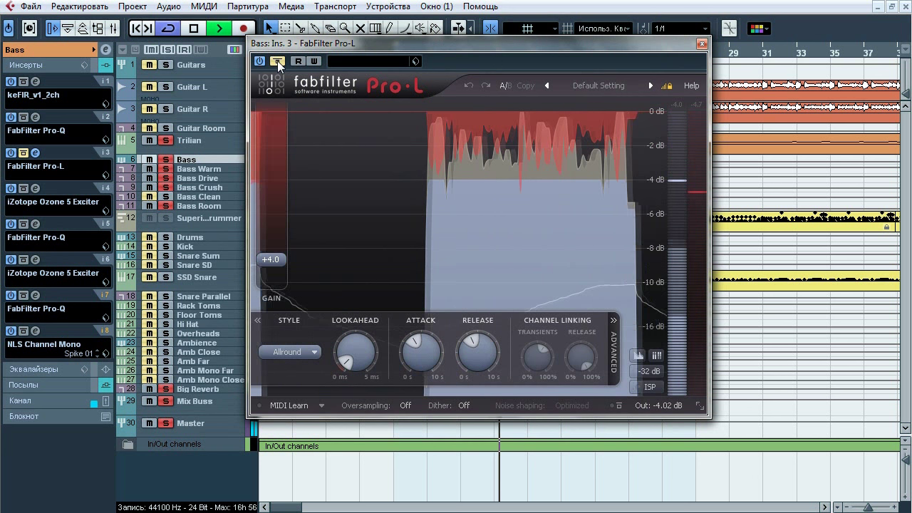
{"action": "left_click", "coordinate": [277, 61]}
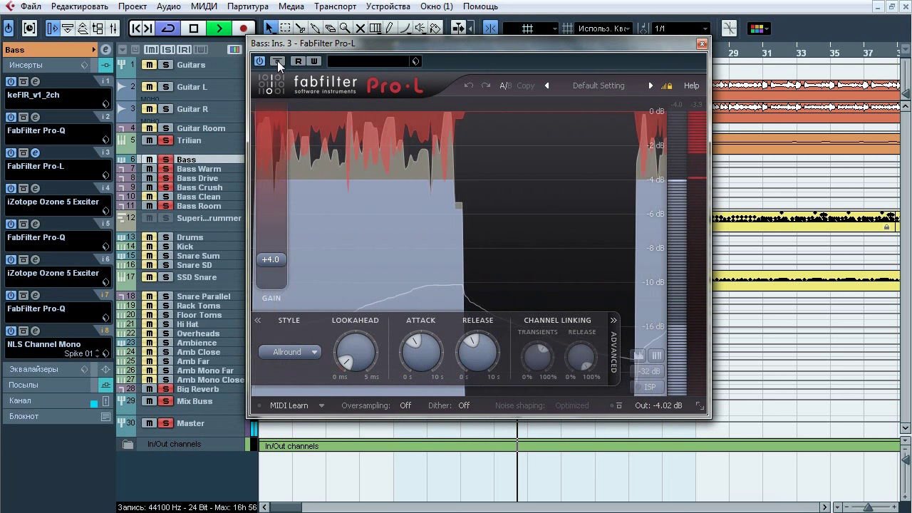
{"action": "left_click", "coordinate": [277, 60]}
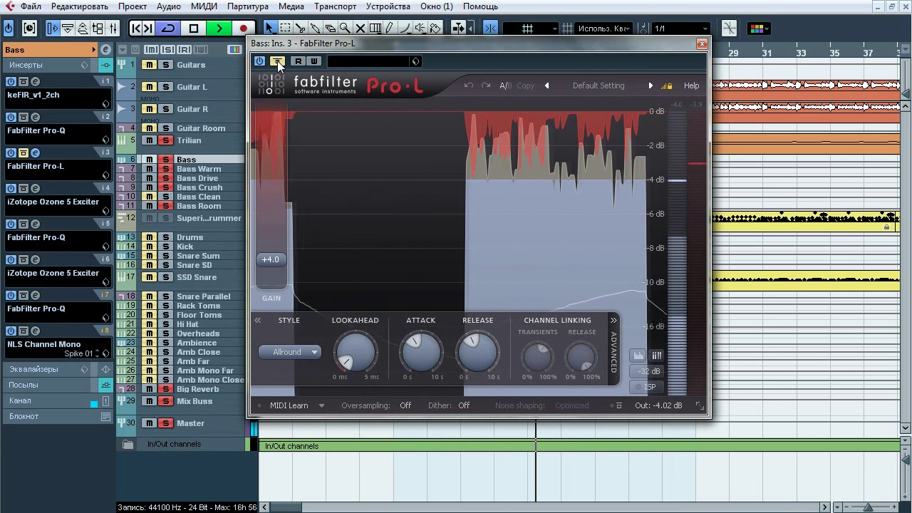
{"action": "left_click", "coordinate": [278, 61]}
{"action": "key", "text": "space"}
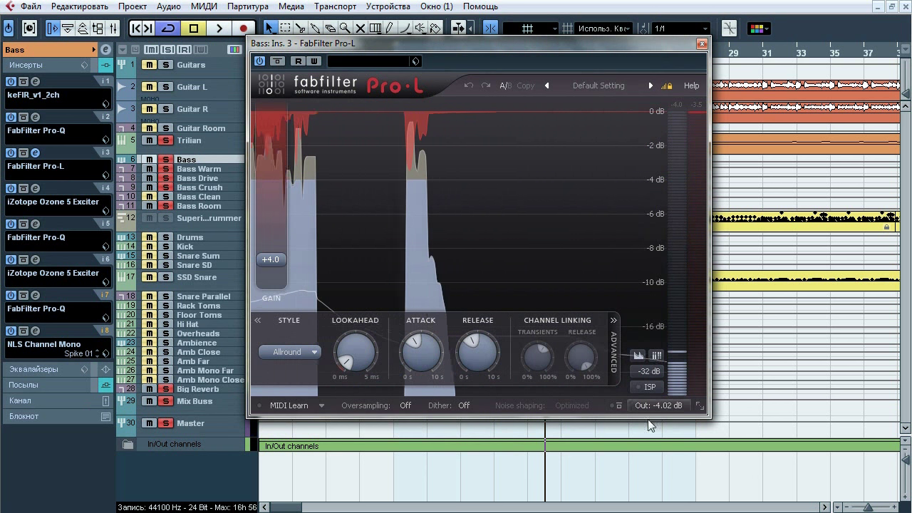
{"action": "mouse_move", "coordinate": [276, 256]}
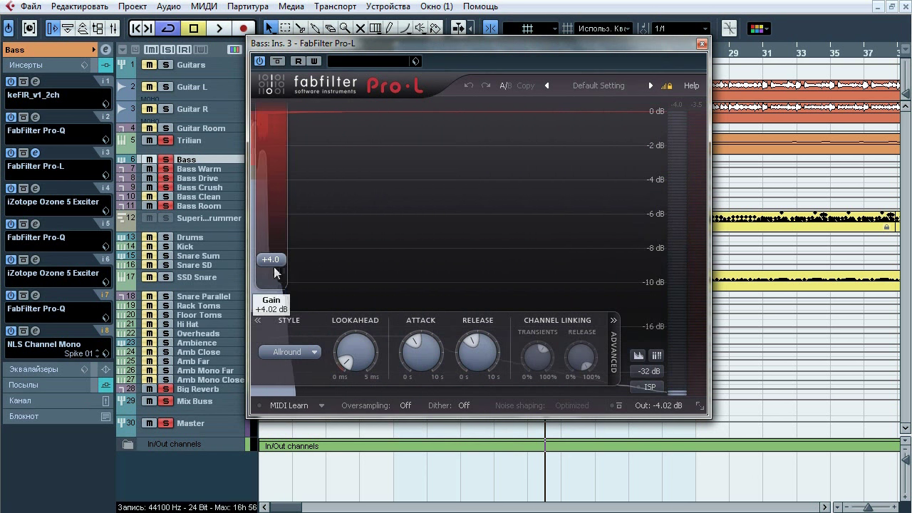
{"action": "left_click", "coordinate": [702, 43]}
Open the insert-4 Ozone 5 Exciter (Tape mode), A/B its bypass during playback, then close it
{"action": "left_click", "coordinate": [36, 187]}
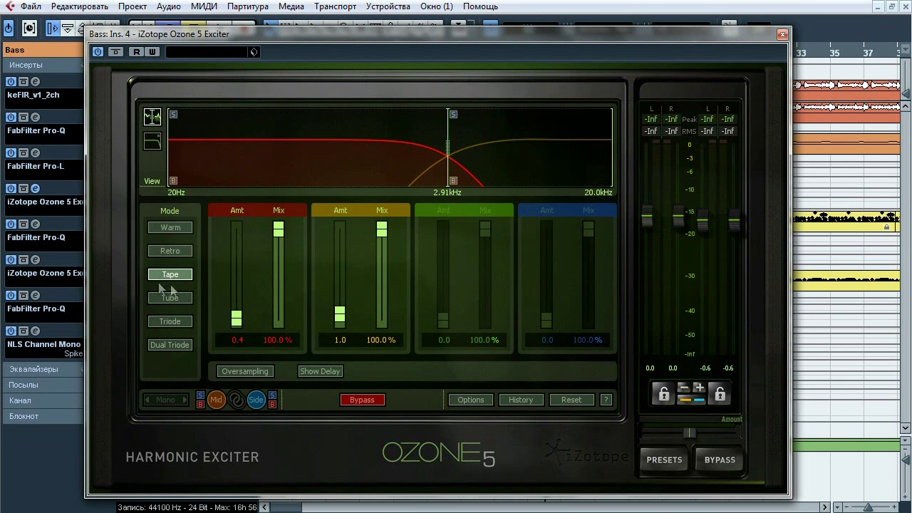
{"action": "key", "text": "space"}
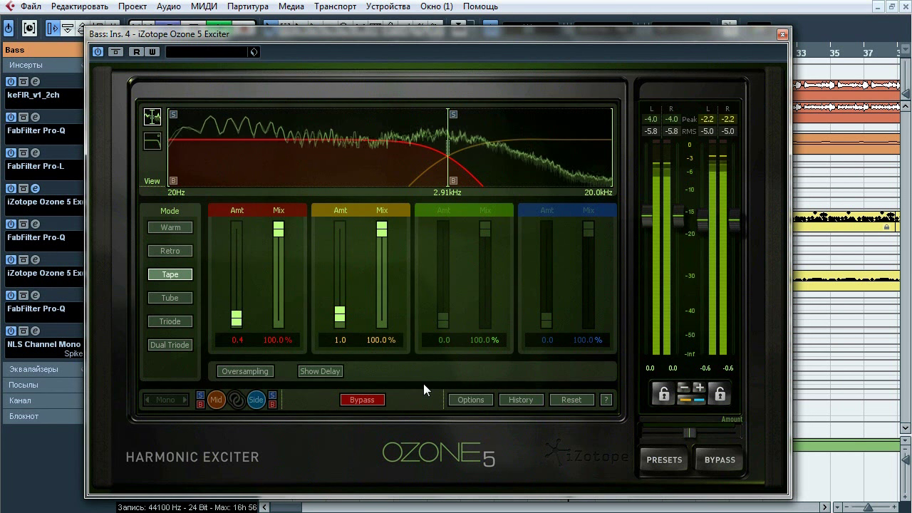
{"action": "left_click", "coordinate": [115, 50]}
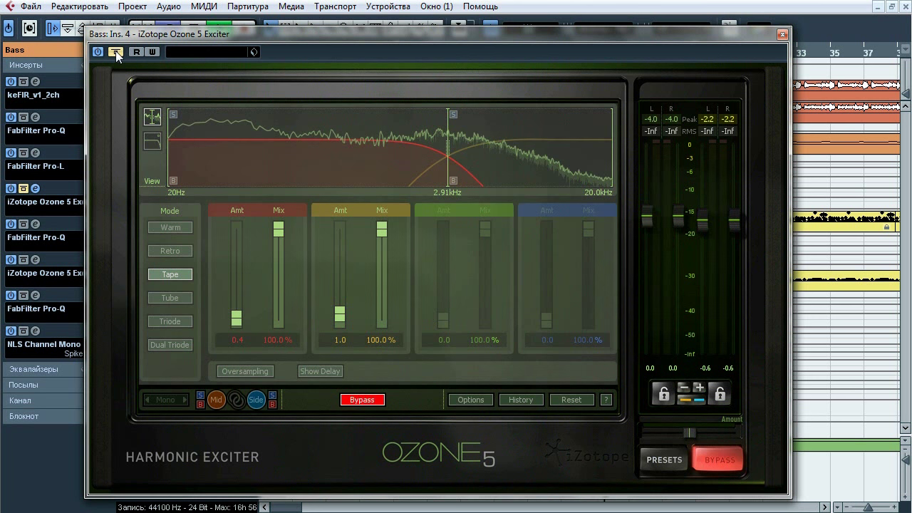
{"action": "left_click", "coordinate": [115, 50]}
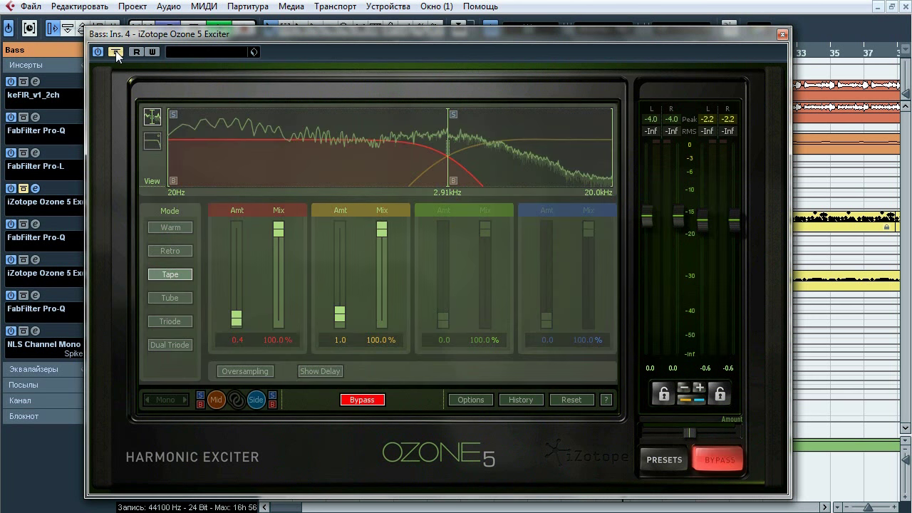
{"action": "left_click", "coordinate": [115, 51]}
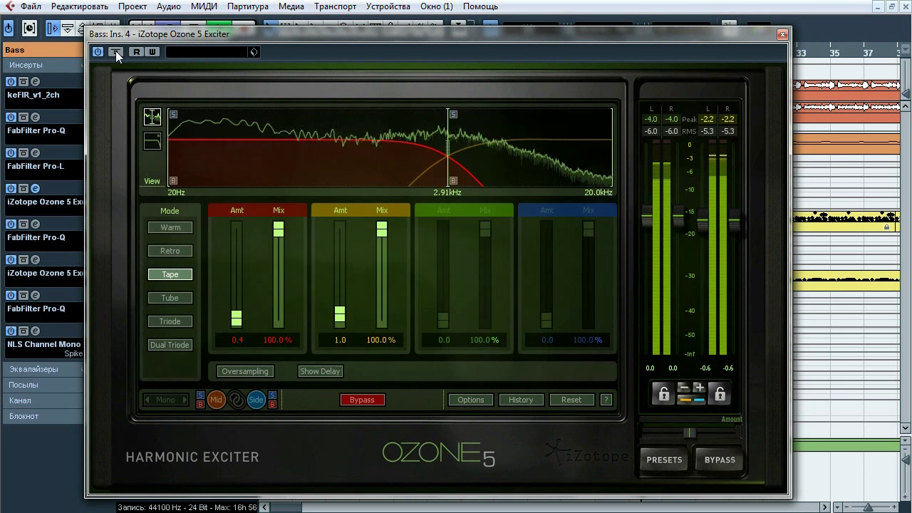
{"action": "key", "text": "space"}
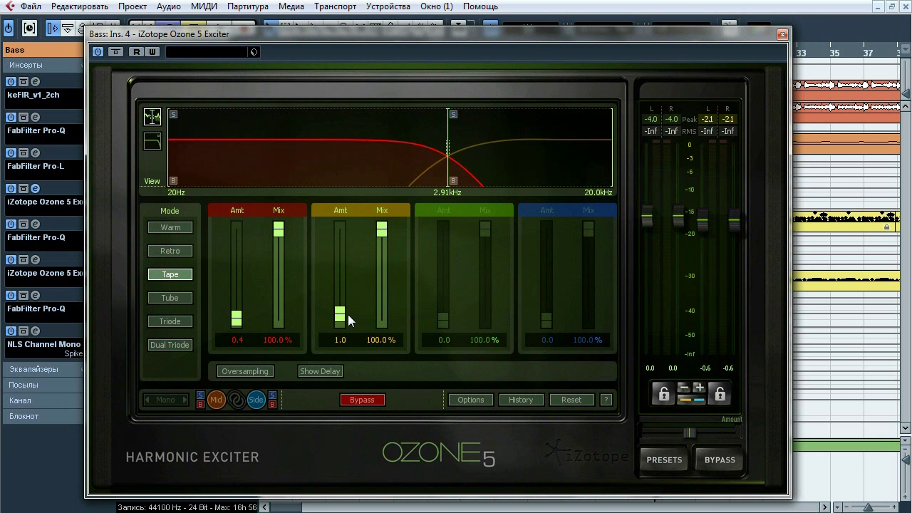
{"action": "left_click", "coordinate": [782, 34]}
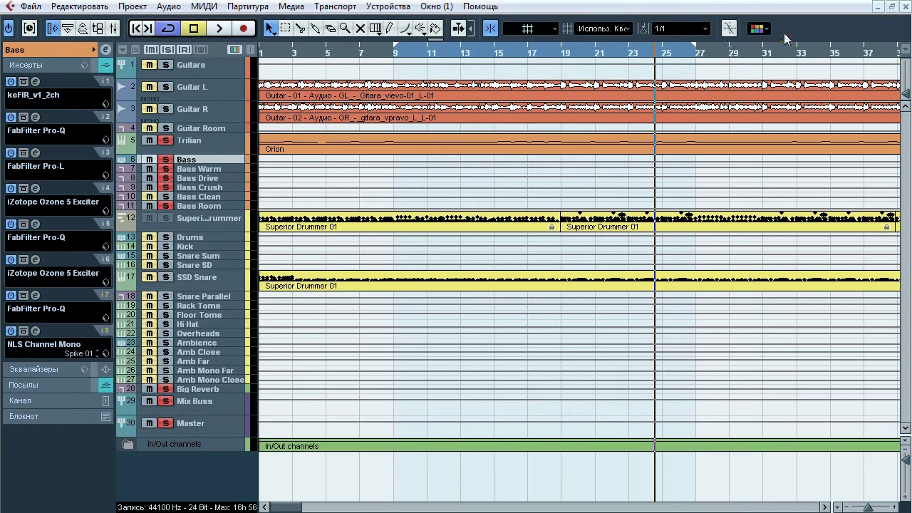
Open the bass's insert-5 Pro-Q (-5.73 dB at 221.98 Hz) and toggle its bypass during playback
{"action": "left_click", "coordinate": [35, 224]}
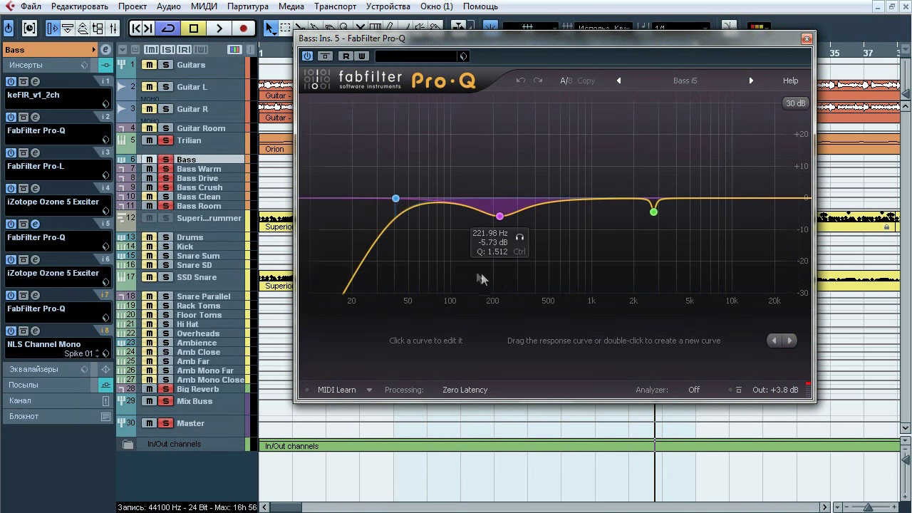
{"action": "key", "text": "space"}
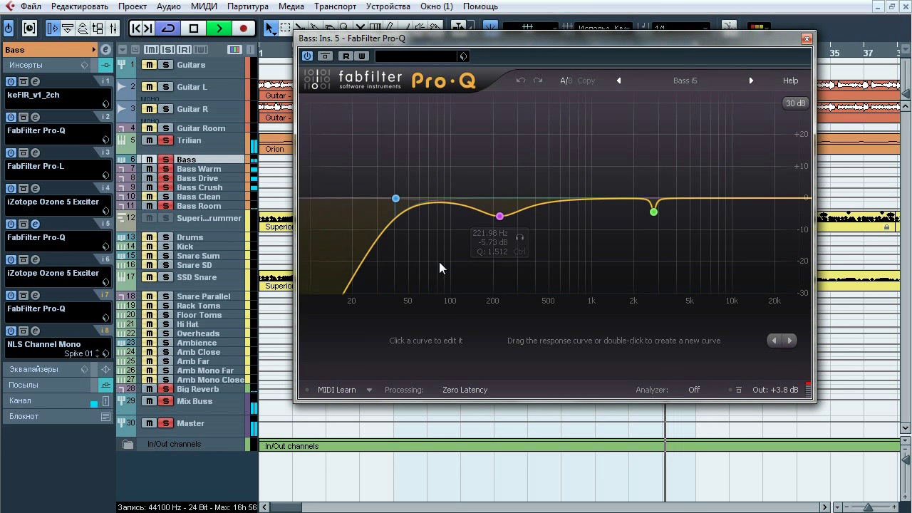
{"action": "left_click", "coordinate": [326, 57]}
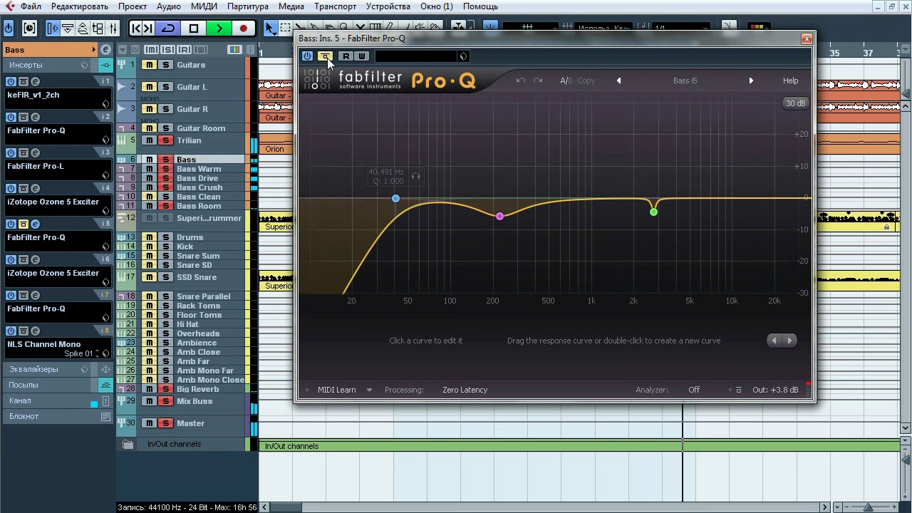
{"action": "left_click", "coordinate": [327, 57]}
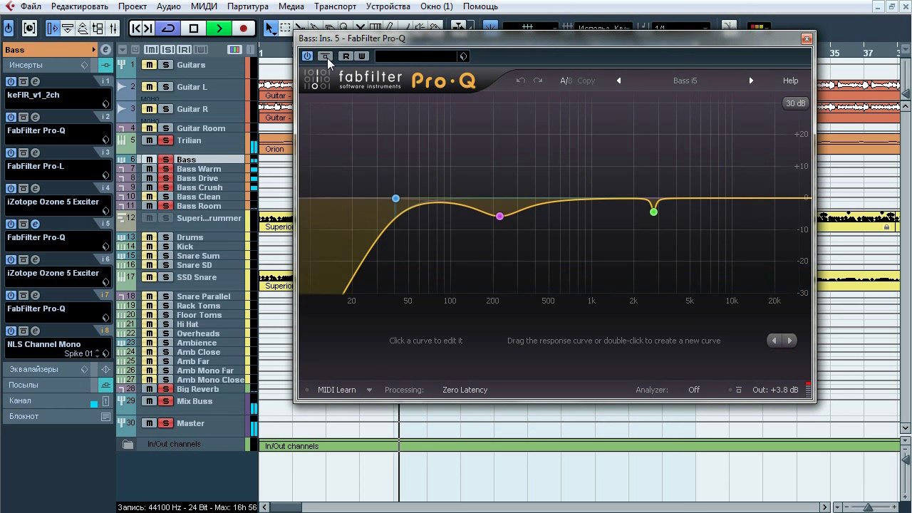
{"action": "left_click", "coordinate": [326, 57]}
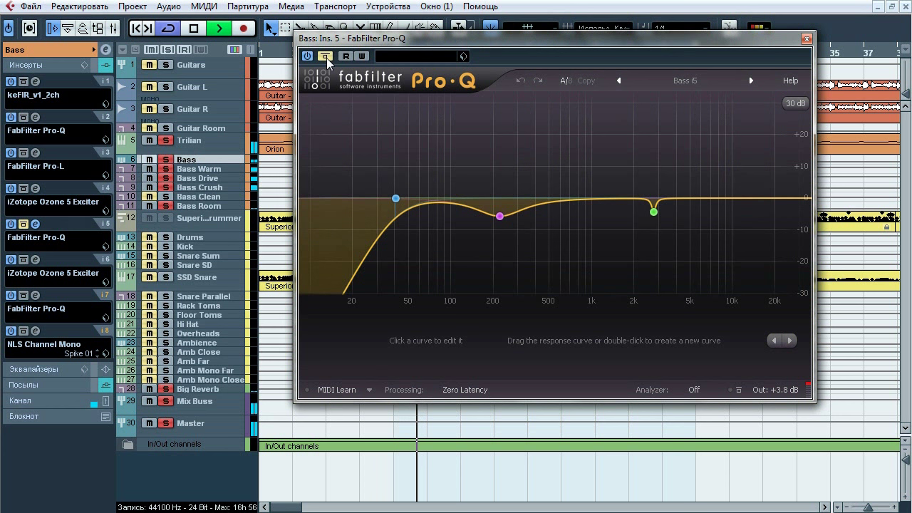
{"action": "left_click", "coordinate": [327, 57]}
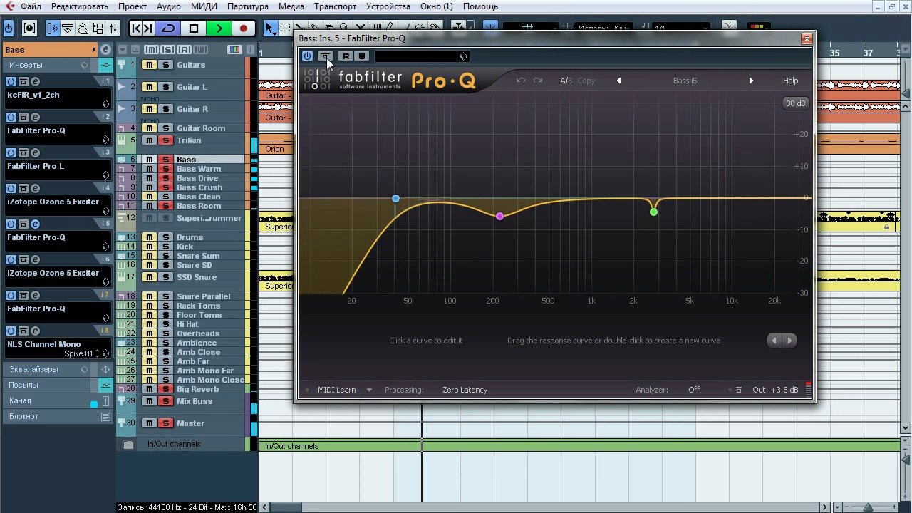
Close Pro-Q, then A/B the insert-6 Ozone 5 Exciter during playback, leaving it active, and close it
{"action": "left_click", "coordinate": [807, 39]}
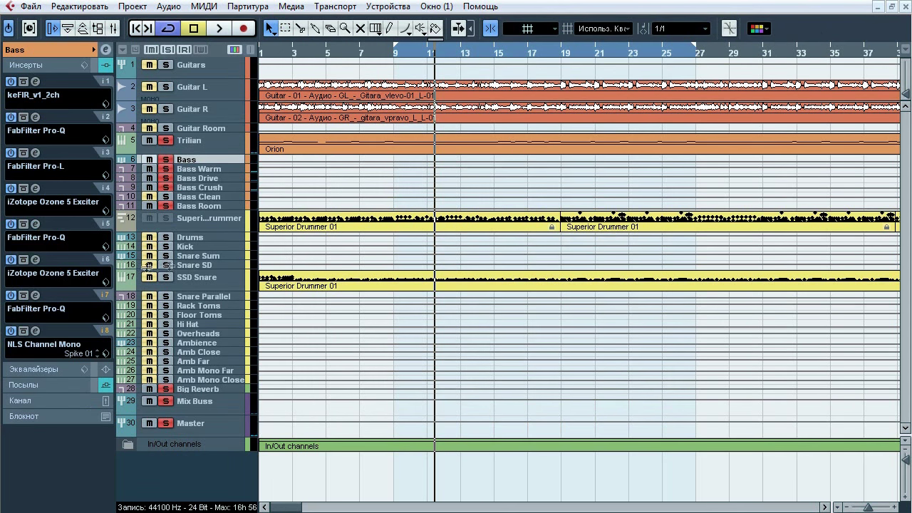
{"action": "left_click", "coordinate": [36, 261]}
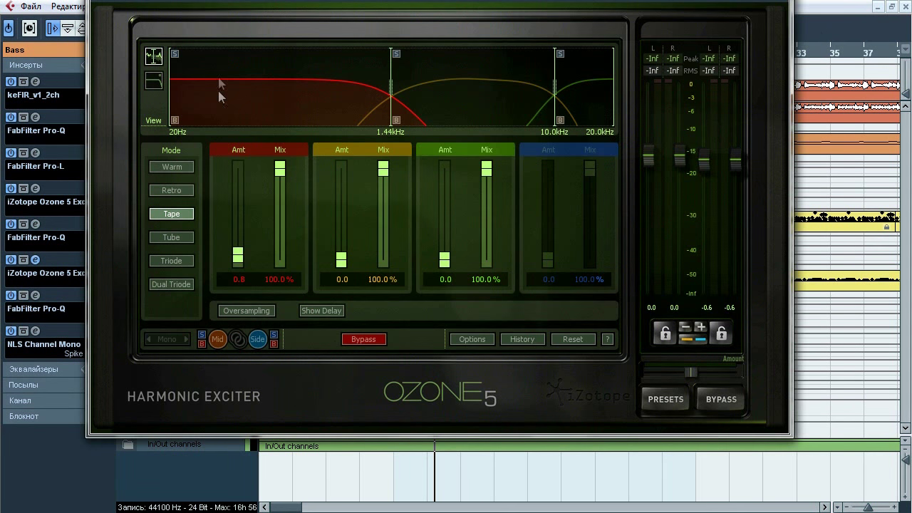
{"action": "key", "text": "space"}
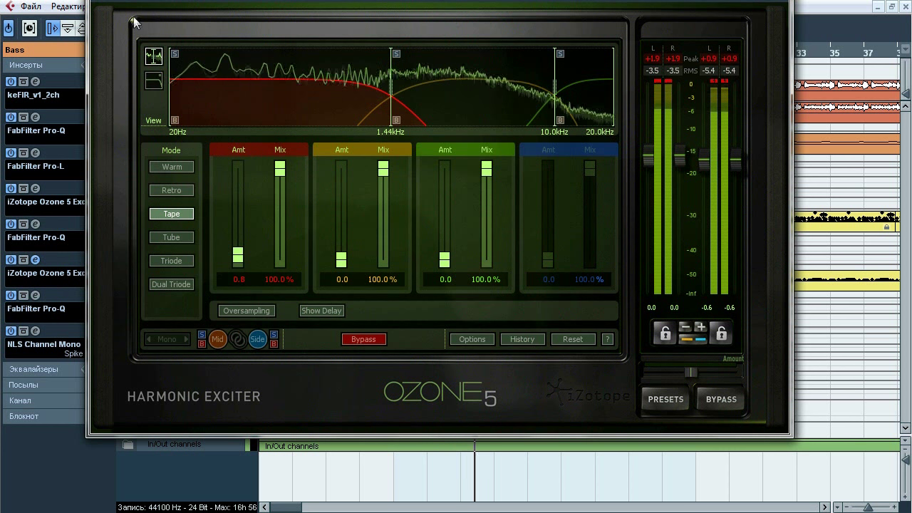
{"action": "left_click", "coordinate": [721, 400]}
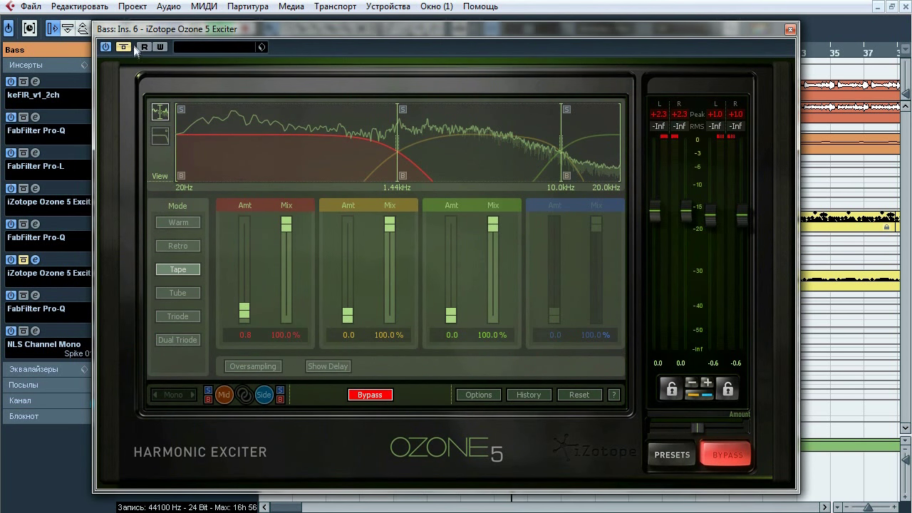
{"action": "left_click", "coordinate": [125, 47]}
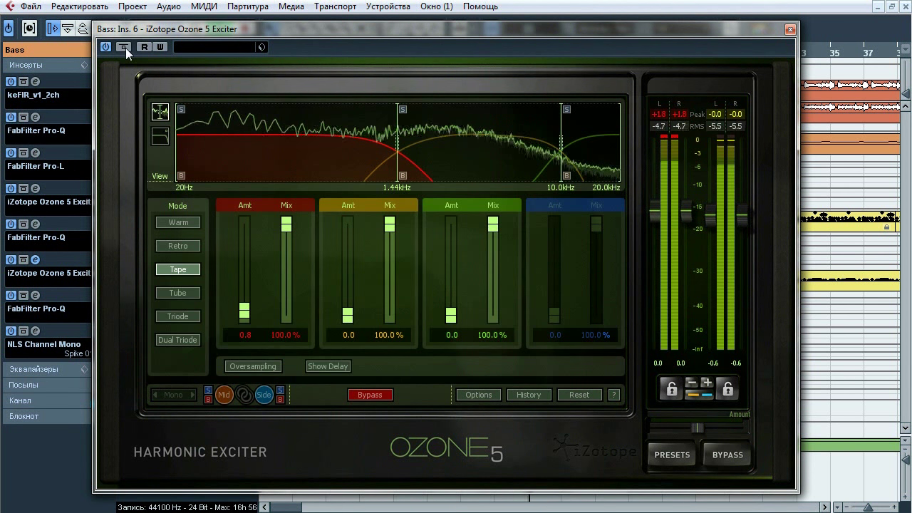
{"action": "left_click", "coordinate": [126, 48]}
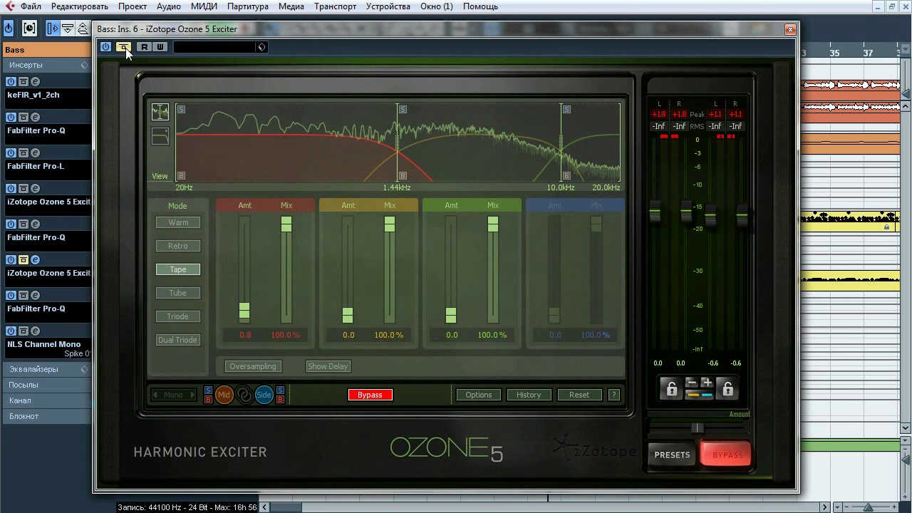
{"action": "left_click", "coordinate": [125, 47]}
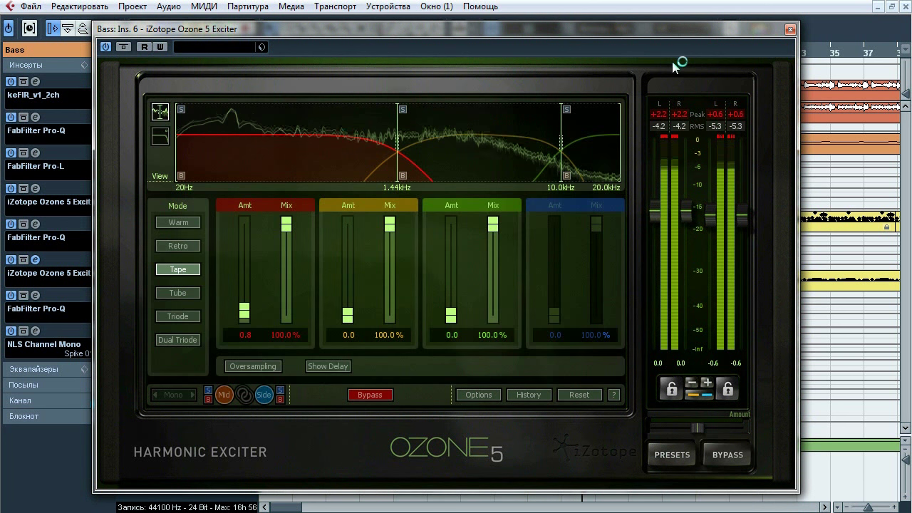
{"action": "key", "text": "space"}
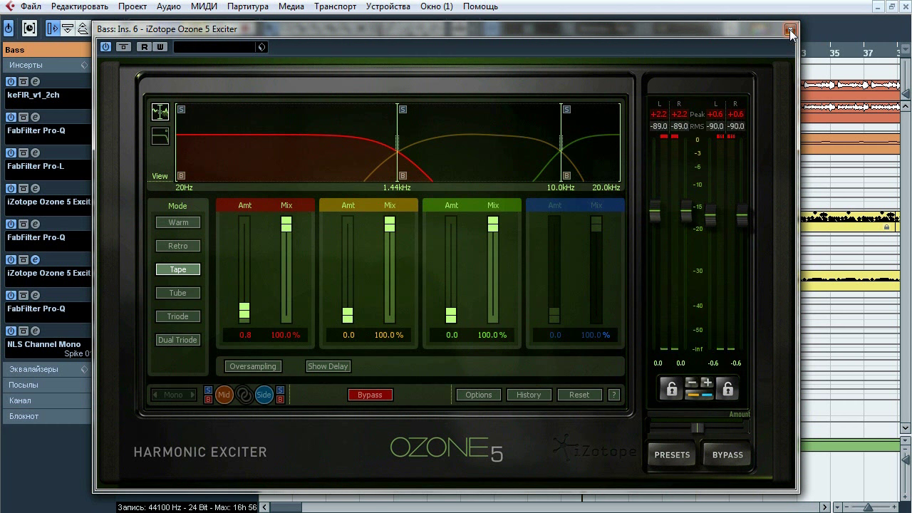
{"action": "left_click", "coordinate": [790, 29]}
Open the insert-7 Pro-Q and solo its 590 Hz and 3995 Hz cut bands during playback
{"action": "left_click", "coordinate": [35, 295]}
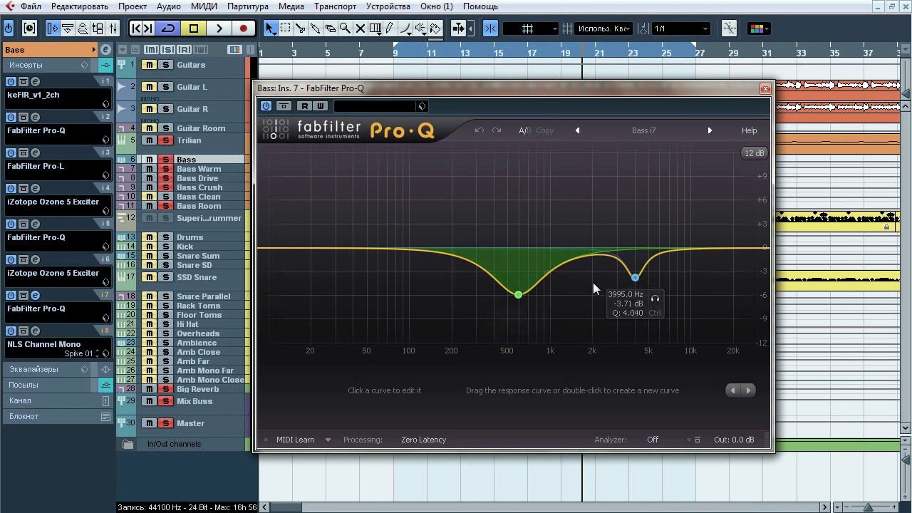
{"action": "key", "text": "space"}
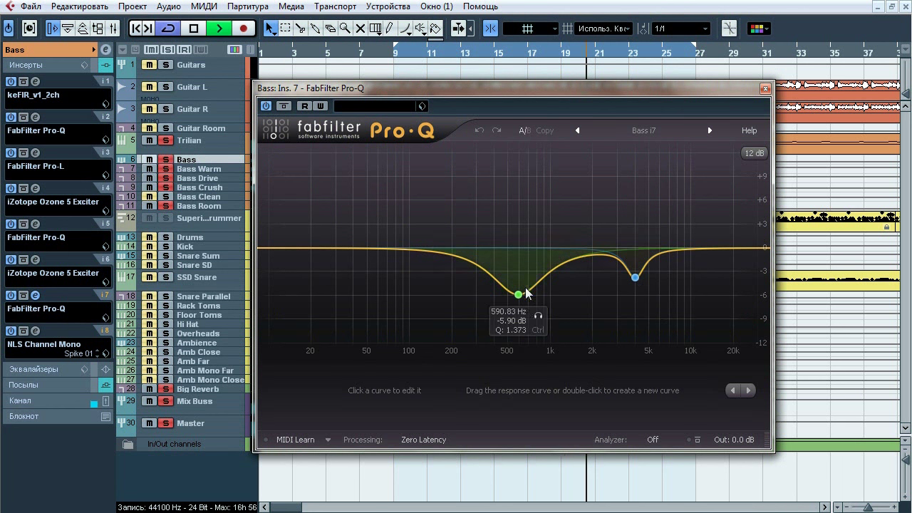
{"action": "left_click", "coordinate": [538, 317]}
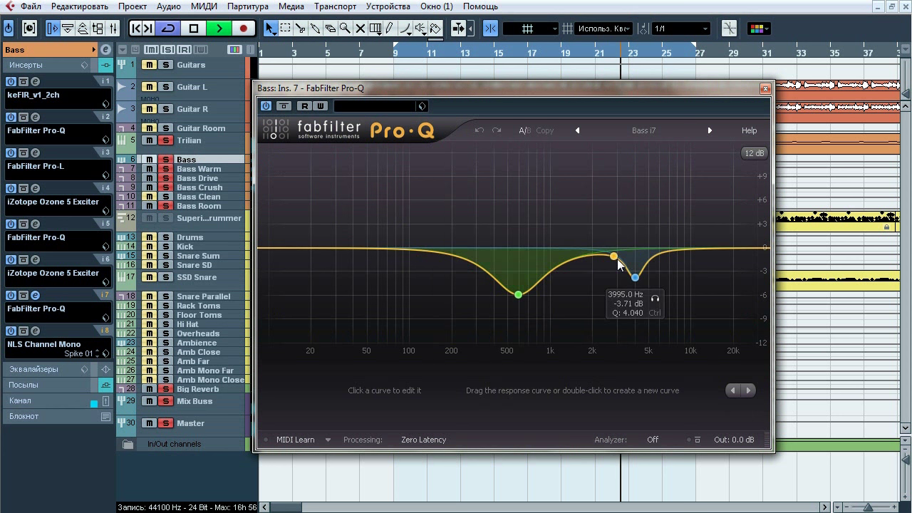
{"action": "left_click", "coordinate": [656, 299]}
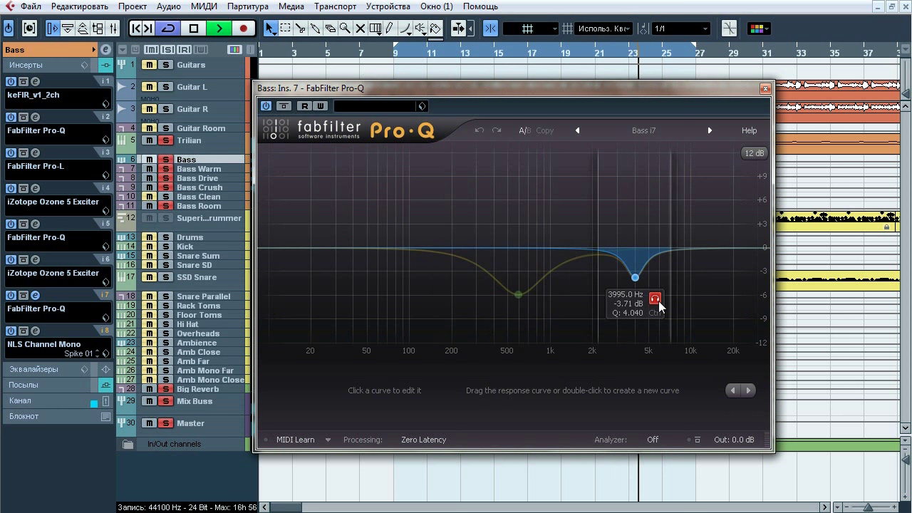
{"action": "left_click", "coordinate": [657, 302]}
A/B the Pro-Q bypass, leave it active, close it, and open the insert-8 NLS Channel Mono
{"action": "left_click", "coordinate": [283, 105]}
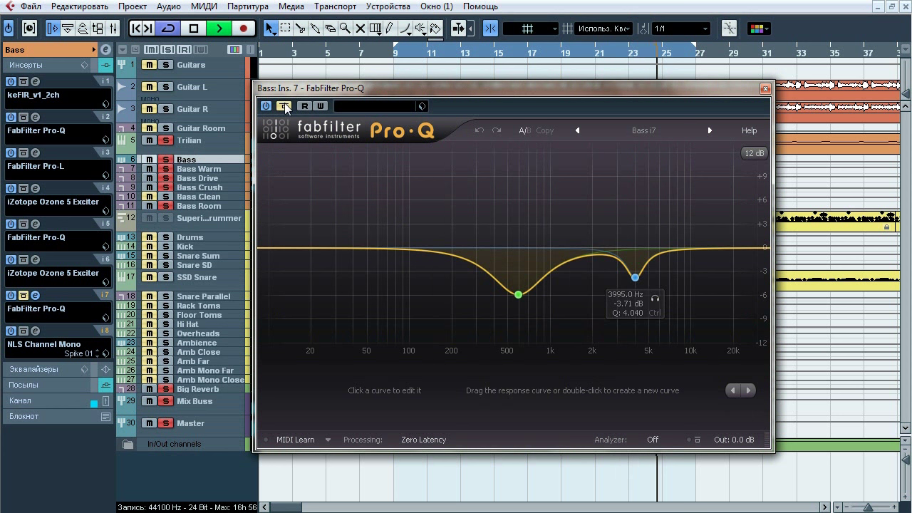
{"action": "left_click", "coordinate": [284, 107]}
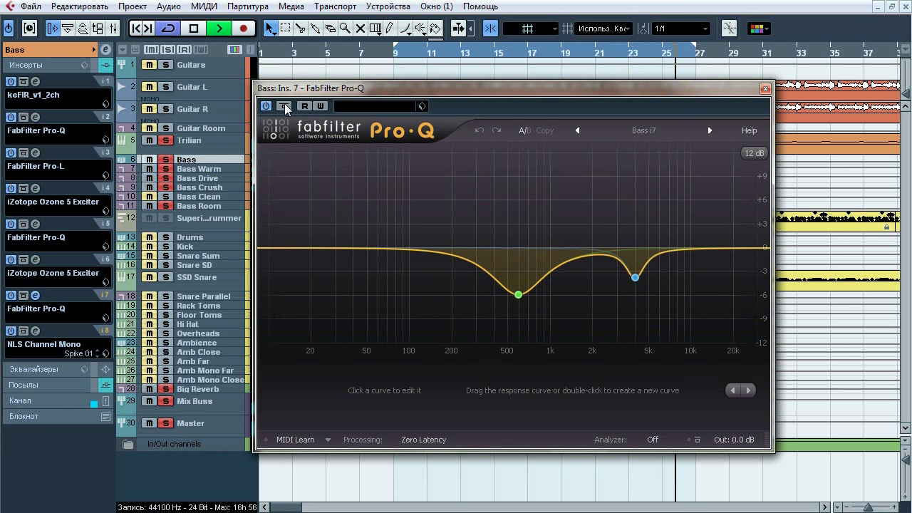
{"action": "left_click", "coordinate": [283, 106]}
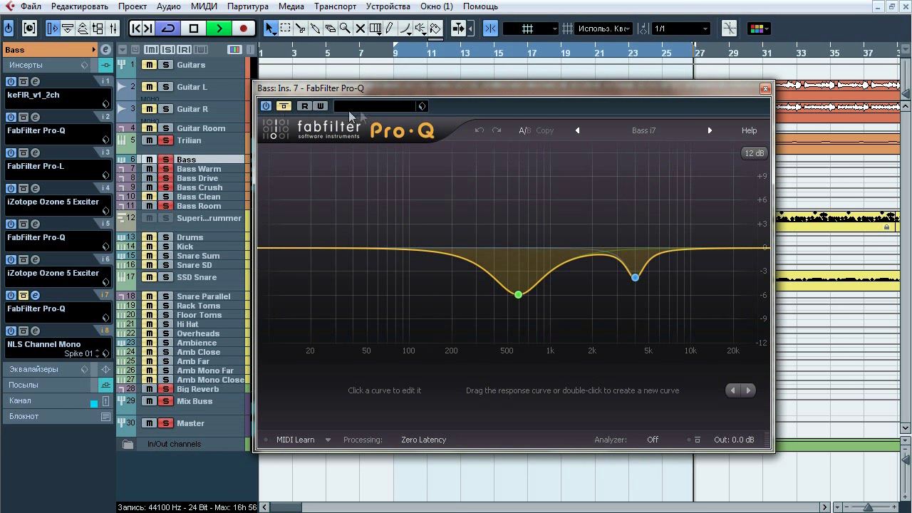
{"action": "left_click", "coordinate": [284, 106]}
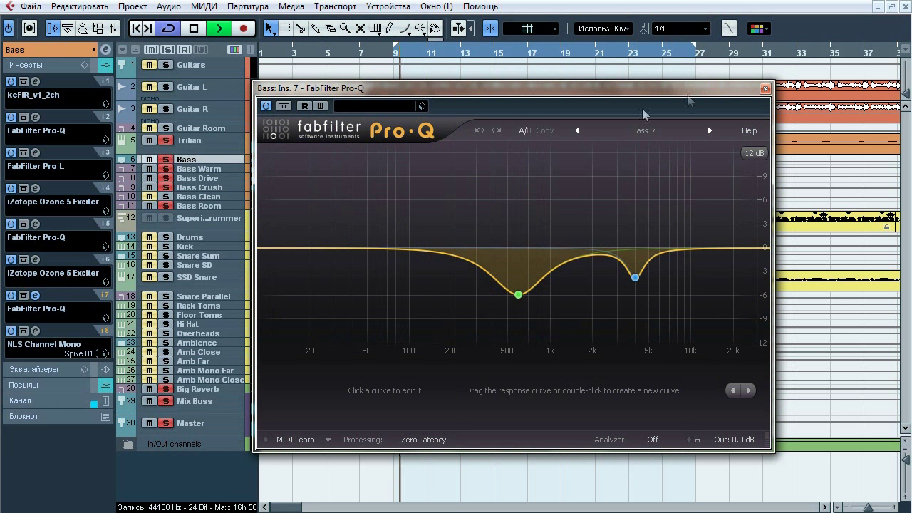
{"action": "left_click", "coordinate": [765, 89]}
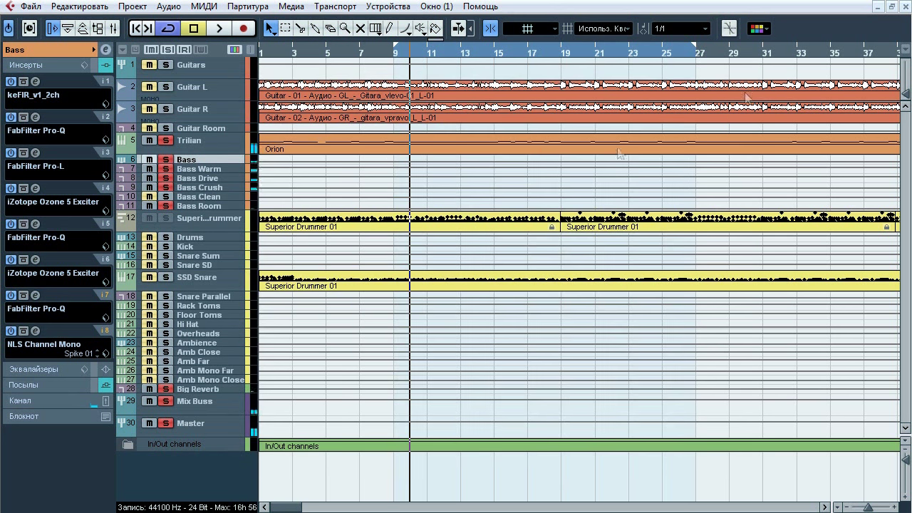
{"action": "left_click", "coordinate": [36, 332]}
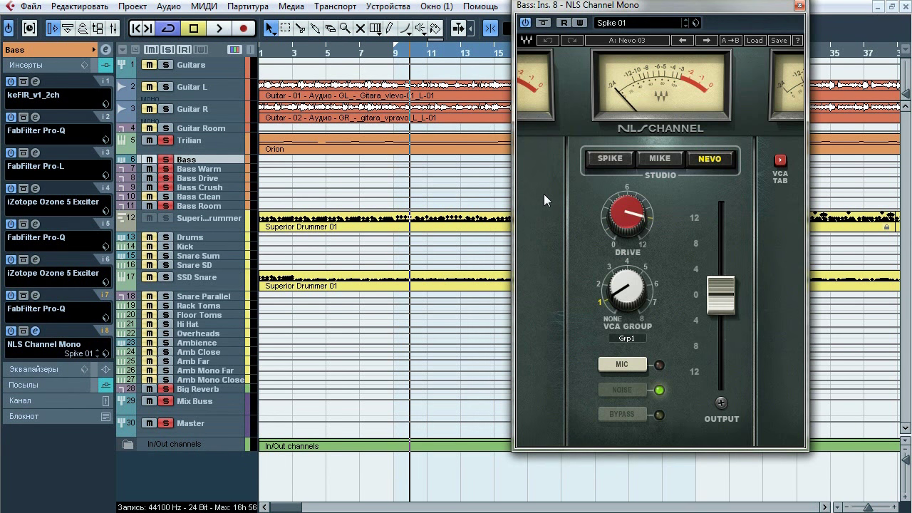
{"action": "key", "text": "space"}
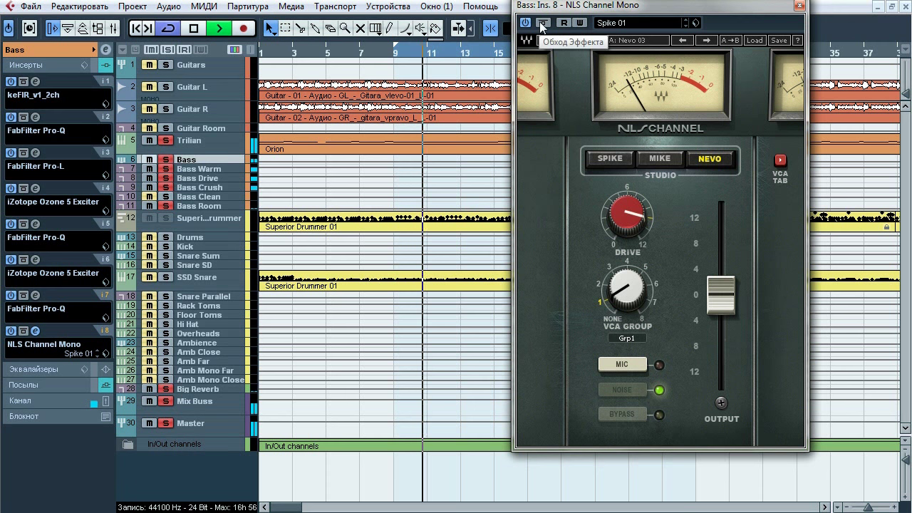
{"action": "left_click", "coordinate": [542, 24]}
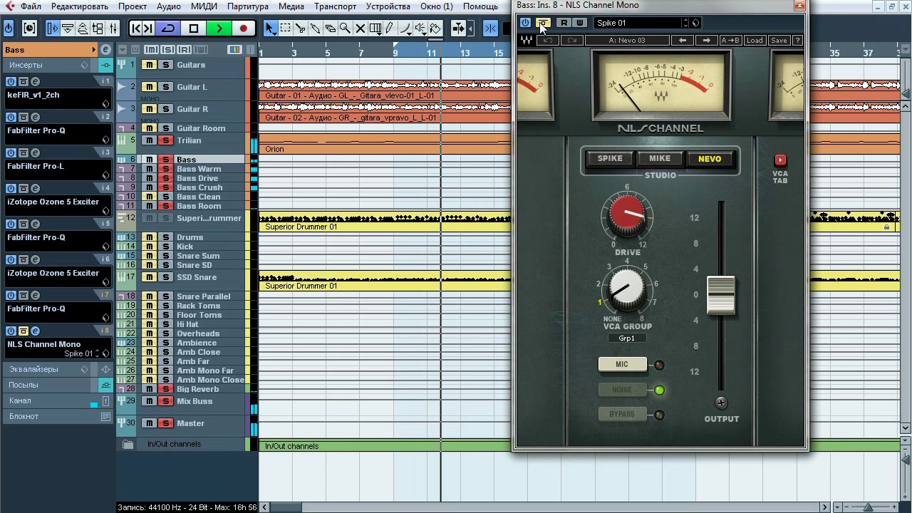
{"action": "left_click", "coordinate": [542, 24]}
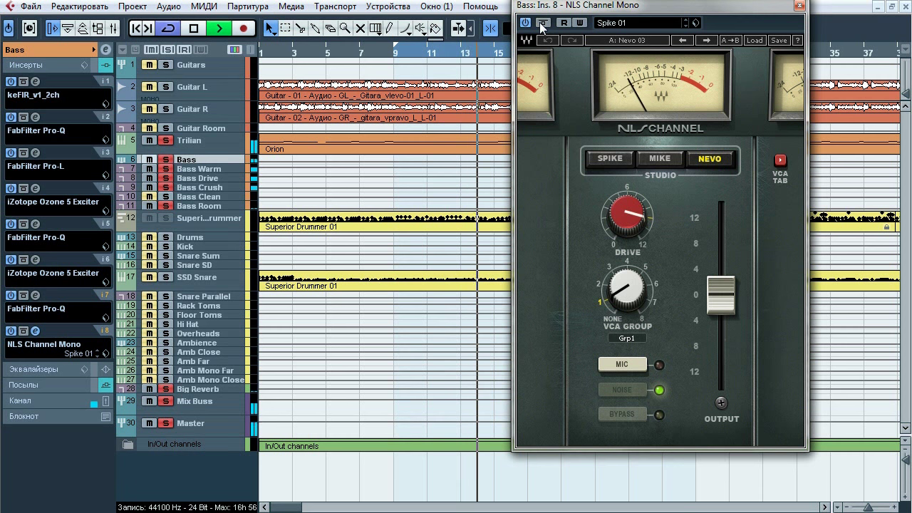
{"action": "key", "text": "space"}
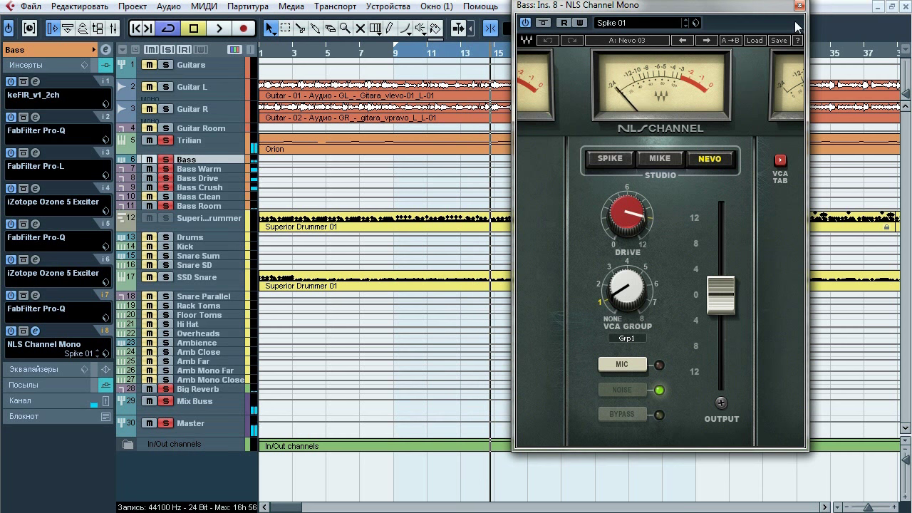
{"action": "left_click", "coordinate": [800, 6]}
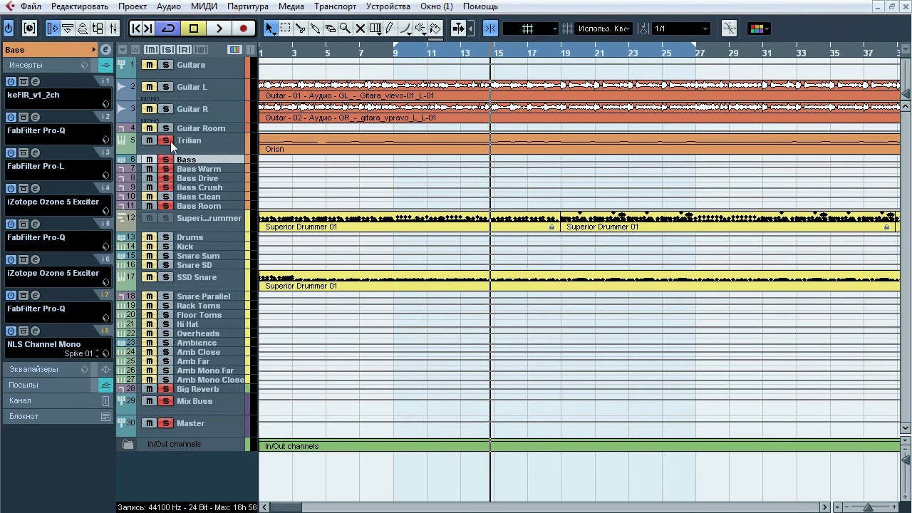
{"action": "left_click", "coordinate": [166, 160]}
Unsolo tracks 6–9, audition Bass Clean with Bass Room, then open Bass Clean's insert-1 Pro-Q
{"action": "left_click", "coordinate": [165, 197]}
{"action": "left_click", "coordinate": [189, 199]}
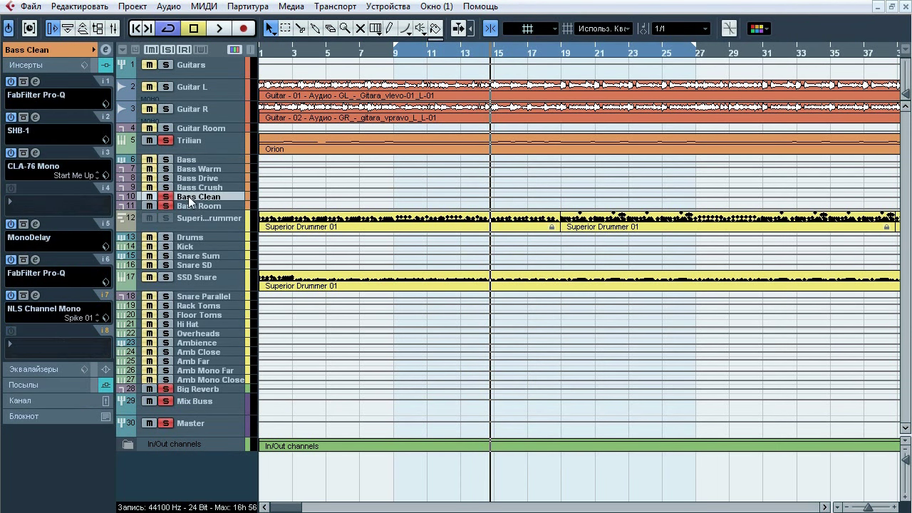
{"action": "key", "text": "space"}
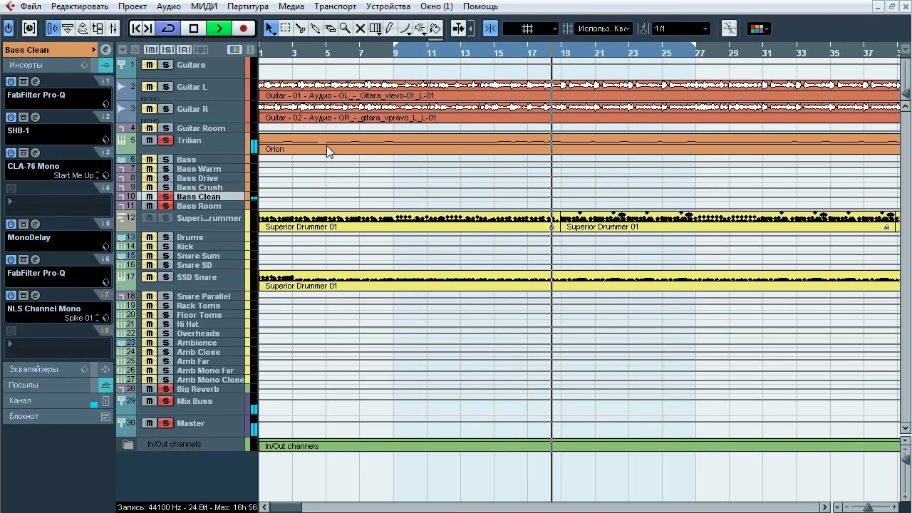
{"action": "key", "text": "space"}
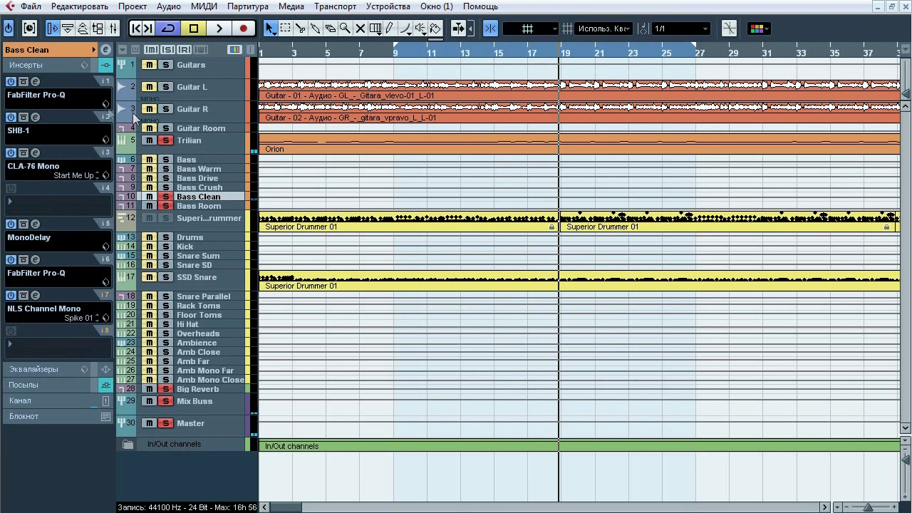
{"action": "left_click", "coordinate": [36, 82]}
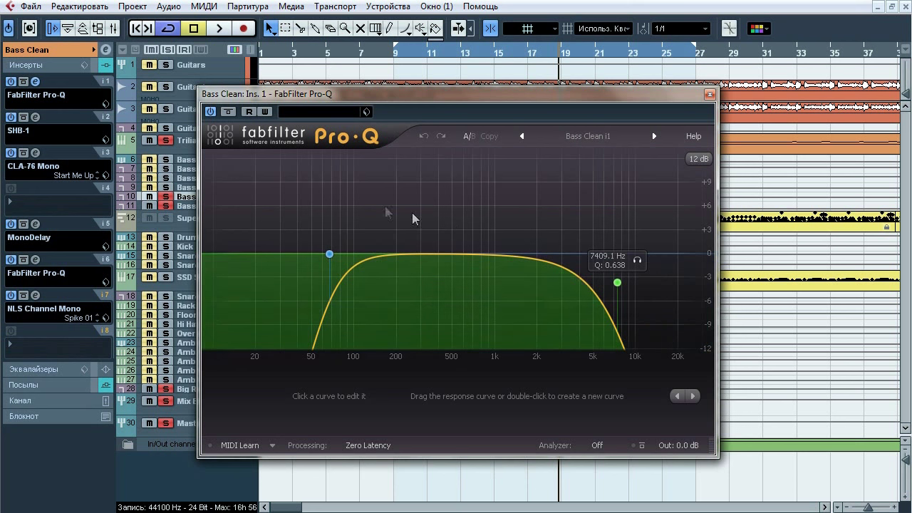
Compare Bass Clean's Pro-Q bypassed and active during playback, then close it
{"action": "key", "text": "space"}
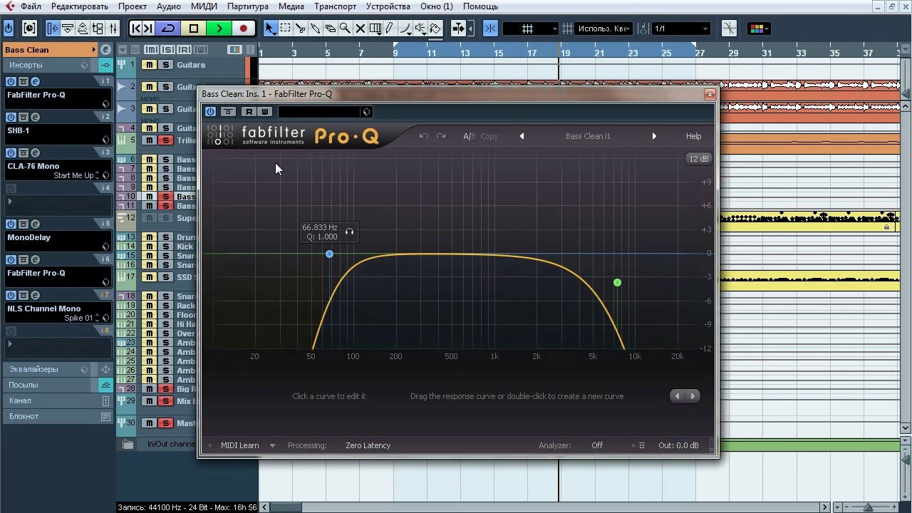
{"action": "left_click", "coordinate": [228, 112]}
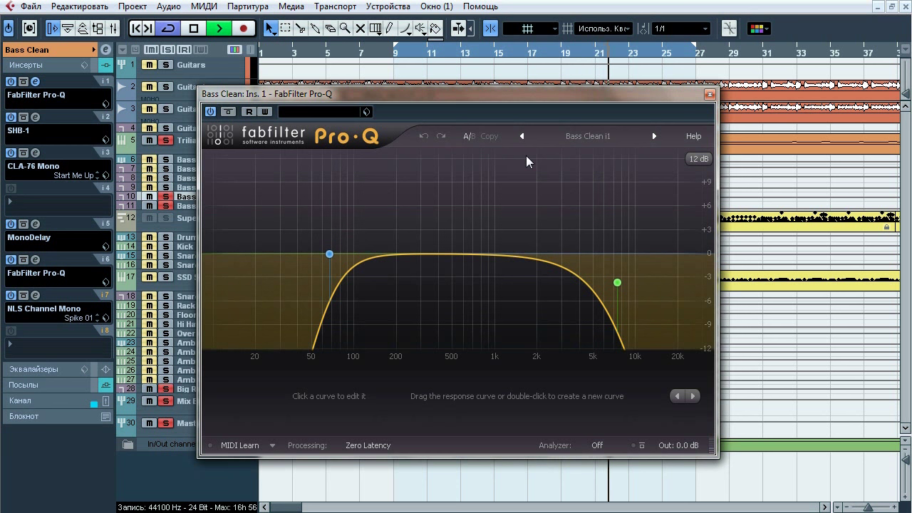
{"action": "key", "text": "space"}
{"action": "left_click", "coordinate": [709, 95]}
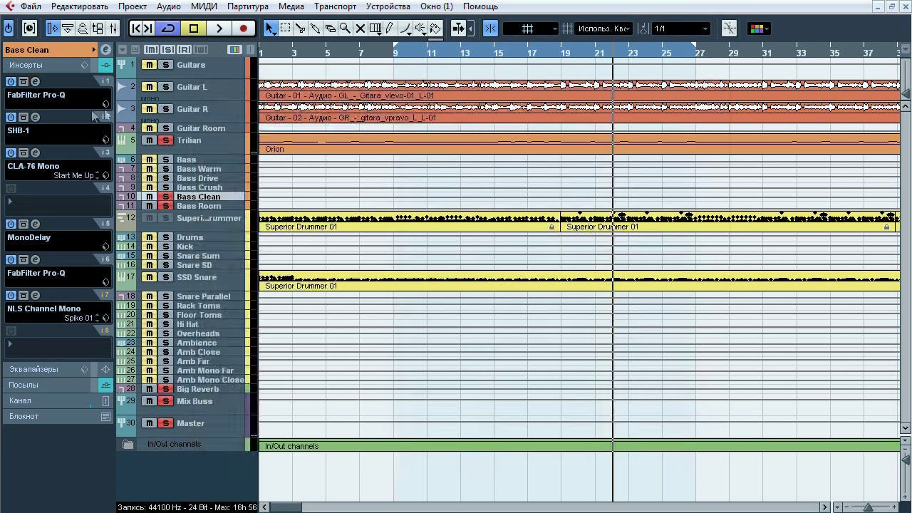
A/B the SHB-1 amp during playback, close it, then open the insert-3 CLA-76 Mono
{"action": "left_click", "coordinate": [35, 117]}
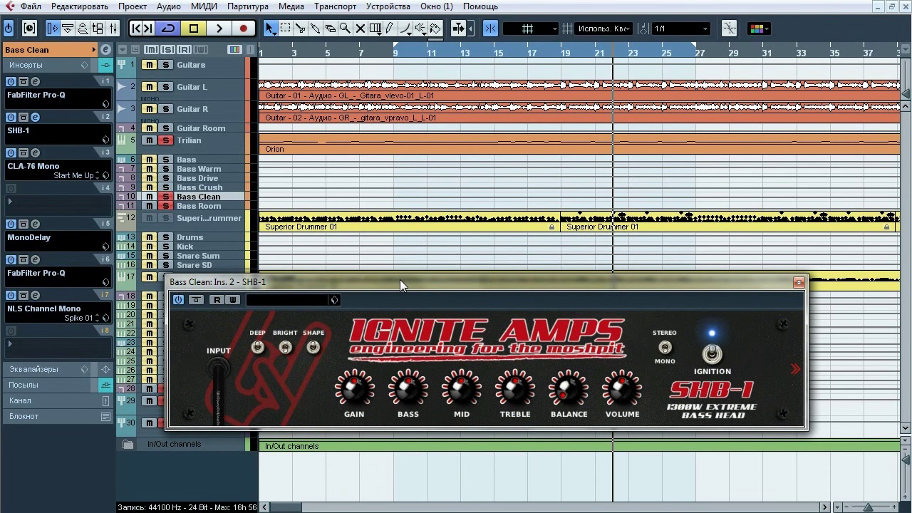
{"action": "left_click_drag", "start_coordinate": [400, 280], "coordinate": [394, 196]}
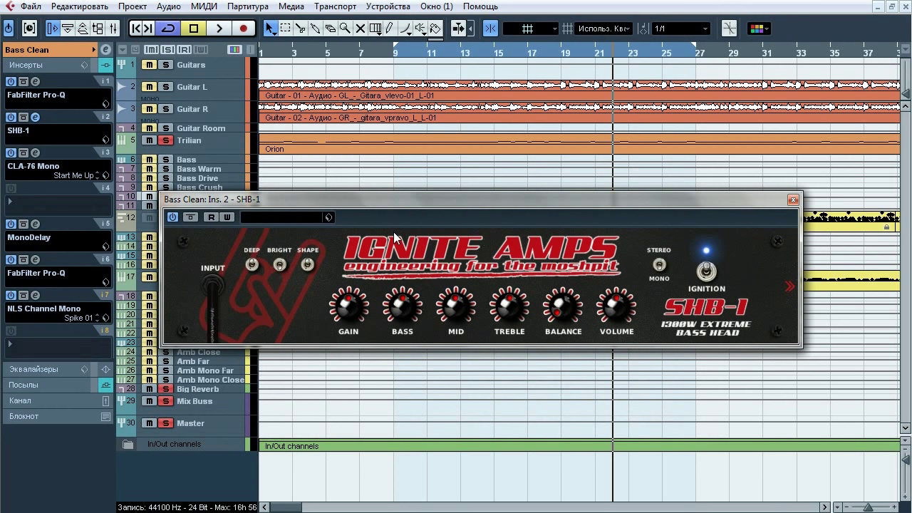
{"action": "key", "text": "space"}
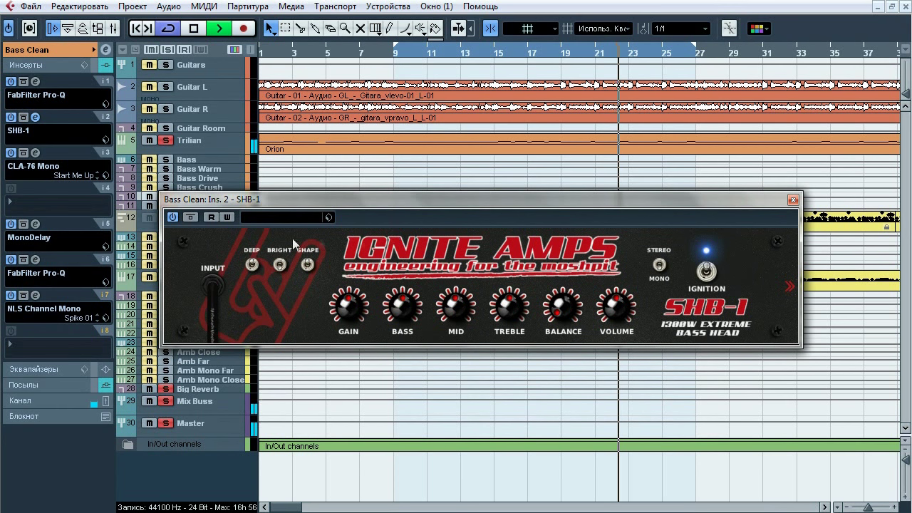
{"action": "left_click", "coordinate": [191, 218]}
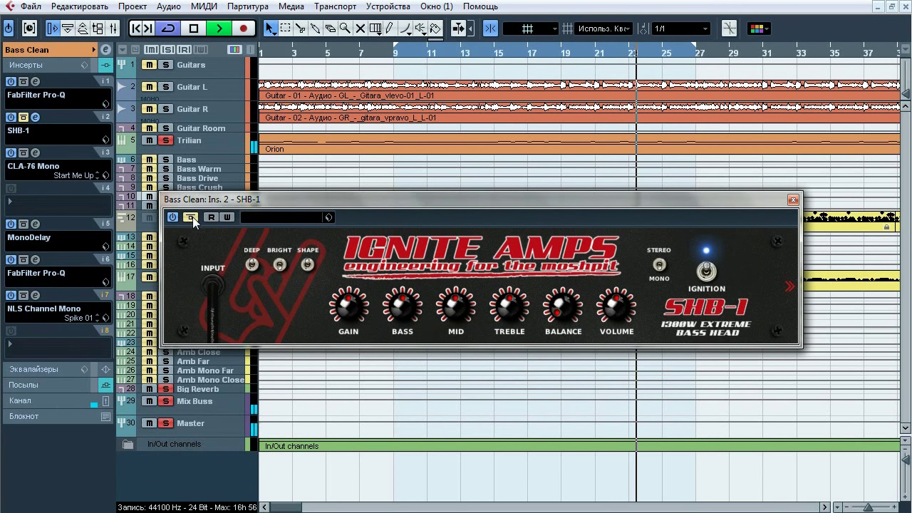
{"action": "left_click", "coordinate": [192, 216]}
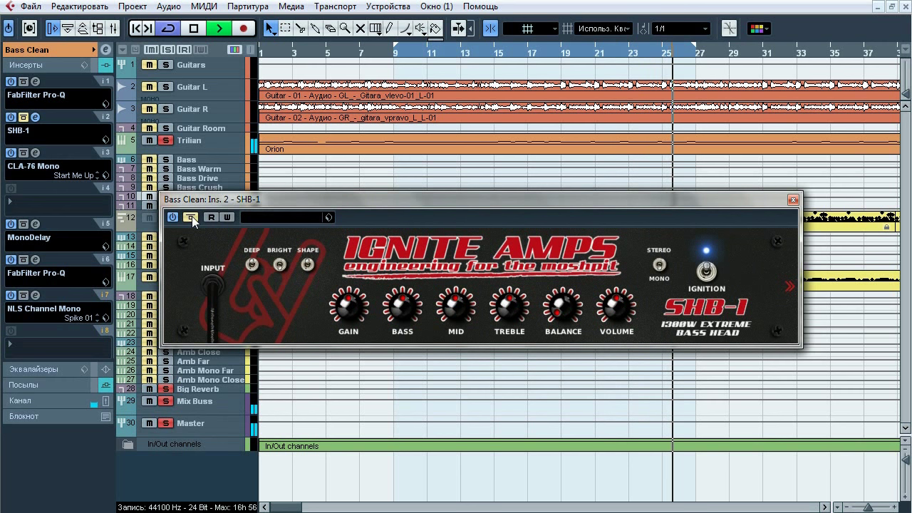
{"action": "left_click", "coordinate": [192, 216]}
{"action": "key", "text": "space"}
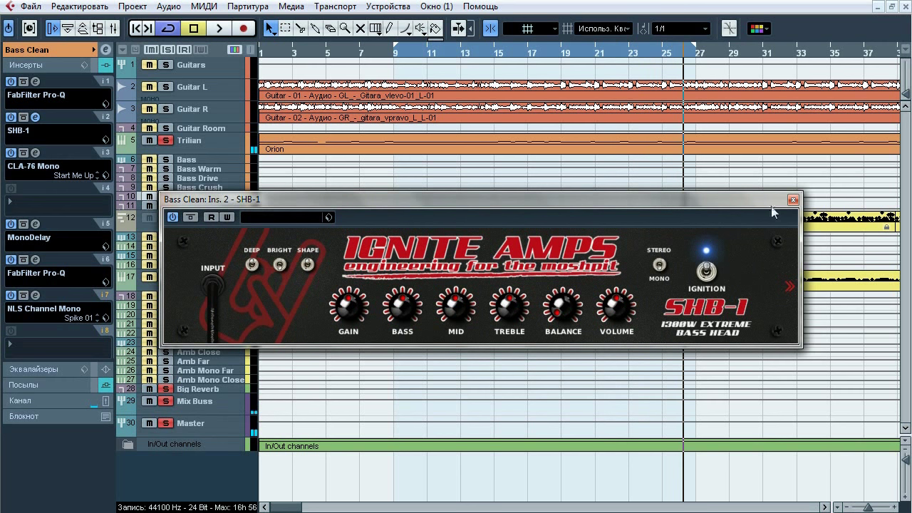
{"action": "left_click", "coordinate": [793, 199]}
{"action": "left_click", "coordinate": [35, 153]}
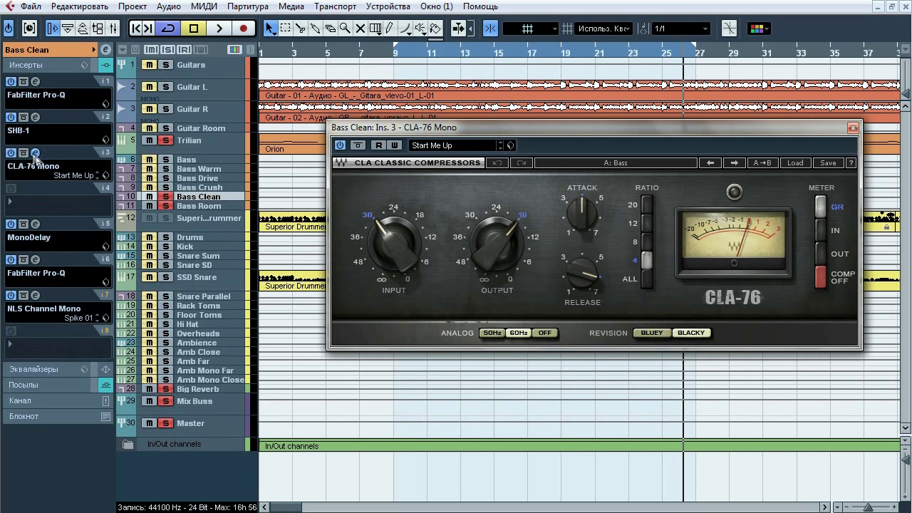
A/B the CLA-76 compression during playback, close it, and check the insert-5 MonoDelay (Delay 11.0, Mix 100.0)
{"action": "key", "text": "space"}
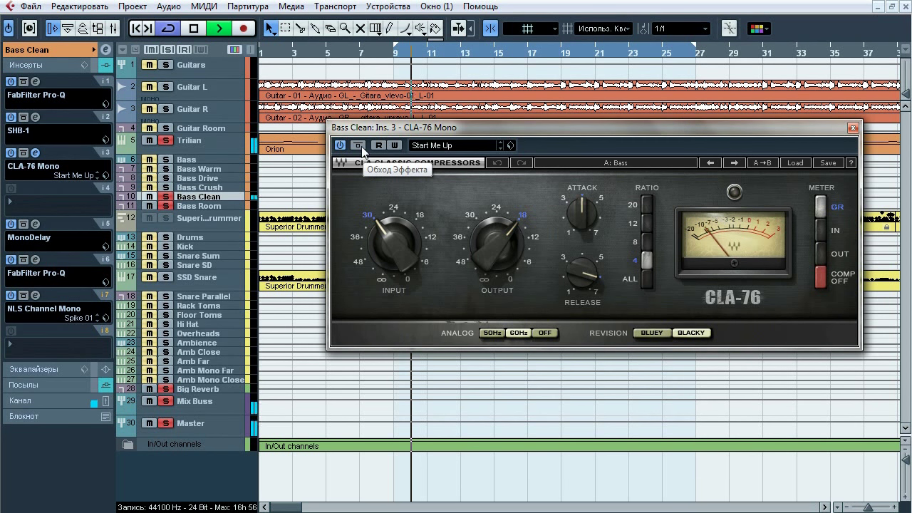
{"action": "left_click", "coordinate": [360, 146]}
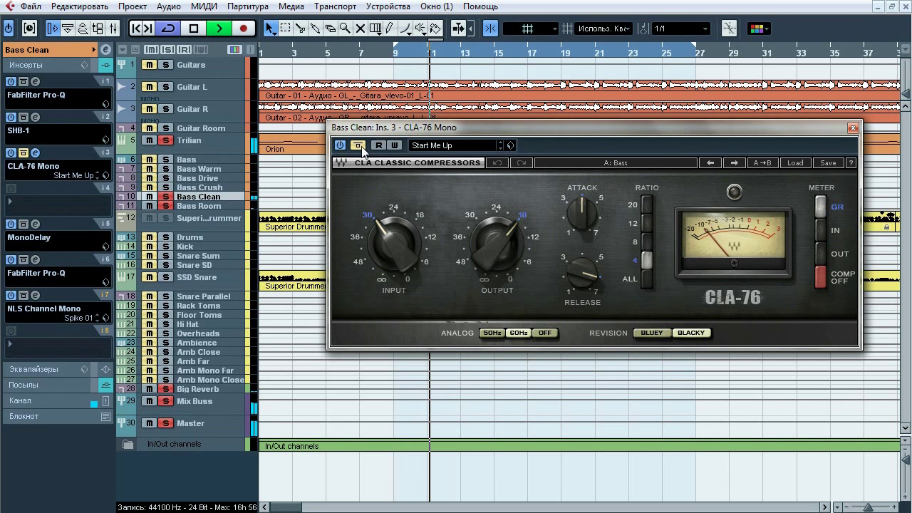
{"action": "left_click", "coordinate": [360, 146]}
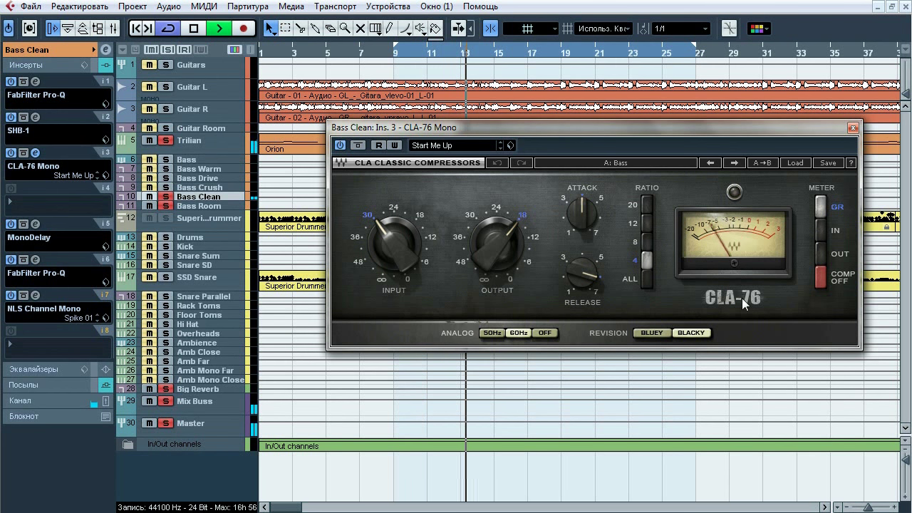
{"action": "key", "text": "space"}
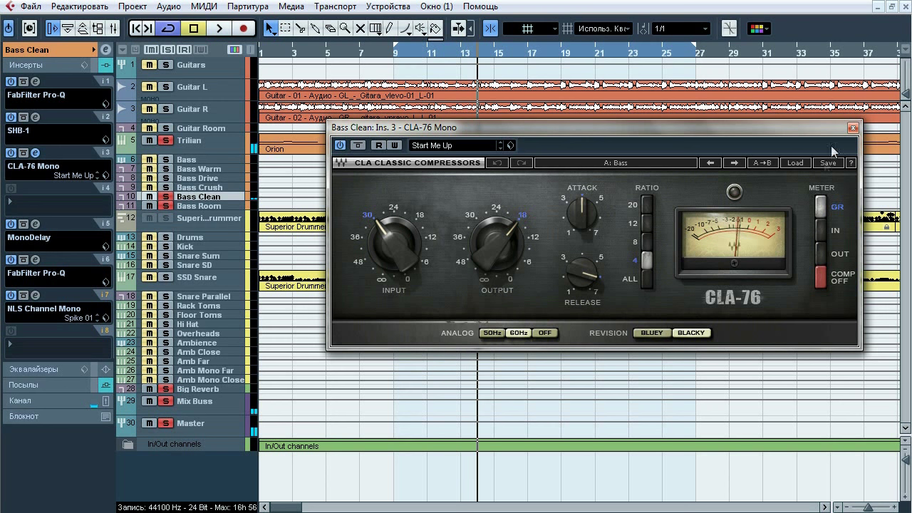
{"action": "left_click", "coordinate": [852, 127]}
{"action": "left_click", "coordinate": [51, 232]}
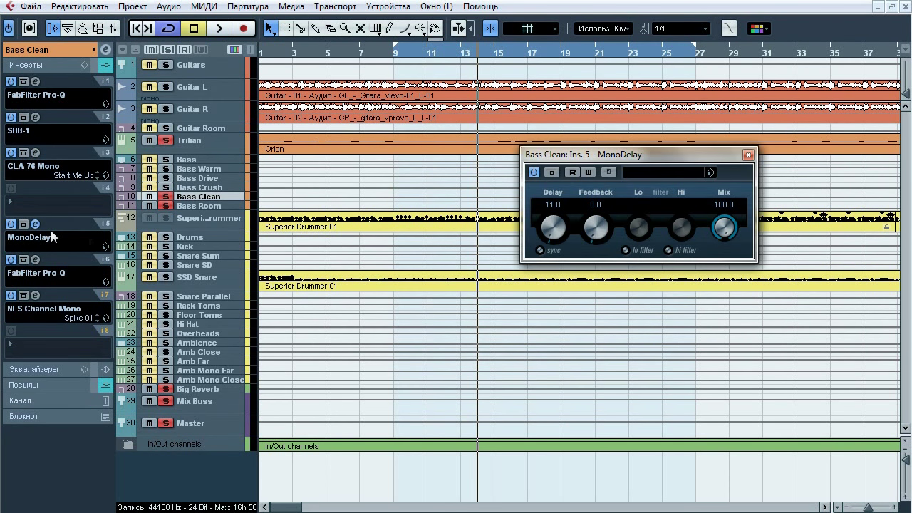
{"action": "left_click", "coordinate": [748, 155]}
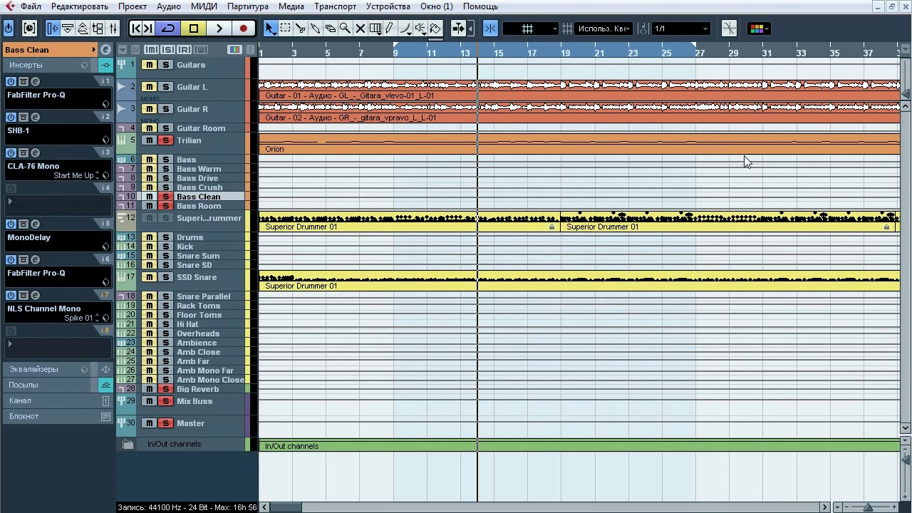
Open Bass Clean's insert-6 Pro-Q, solo its 490 Hz cut and 5346 Hz boost, then close it
{"action": "left_click", "coordinate": [36, 259]}
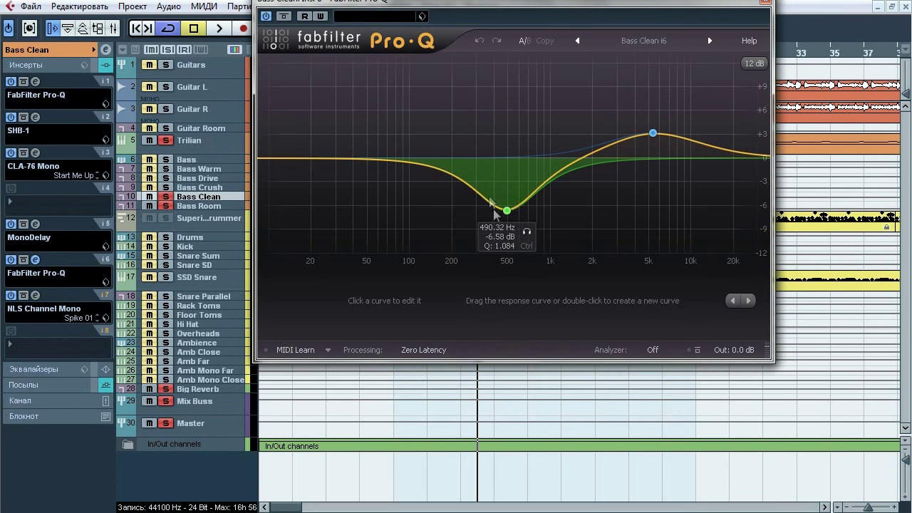
{"action": "left_click", "coordinate": [219, 29]}
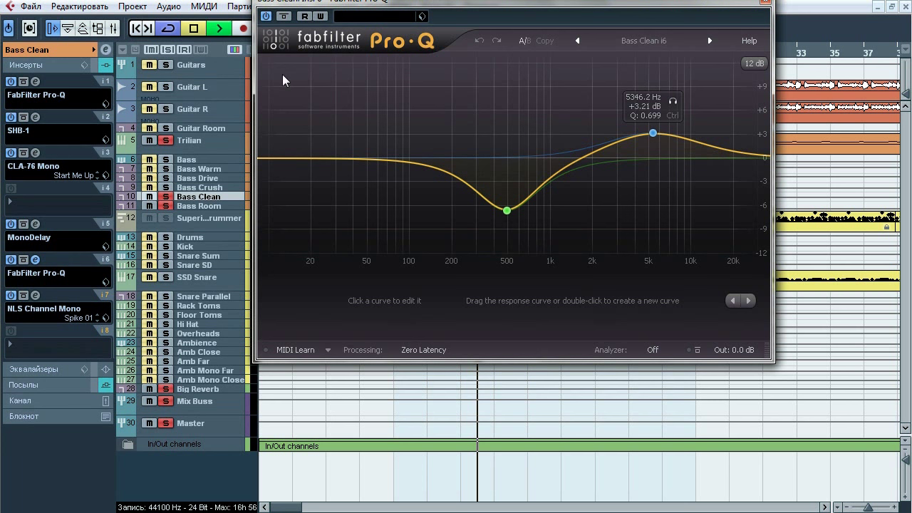
{"action": "left_click_drag", "start_coordinate": [359, 2], "coordinate": [345, 36]}
{"action": "left_click", "coordinate": [514, 265]}
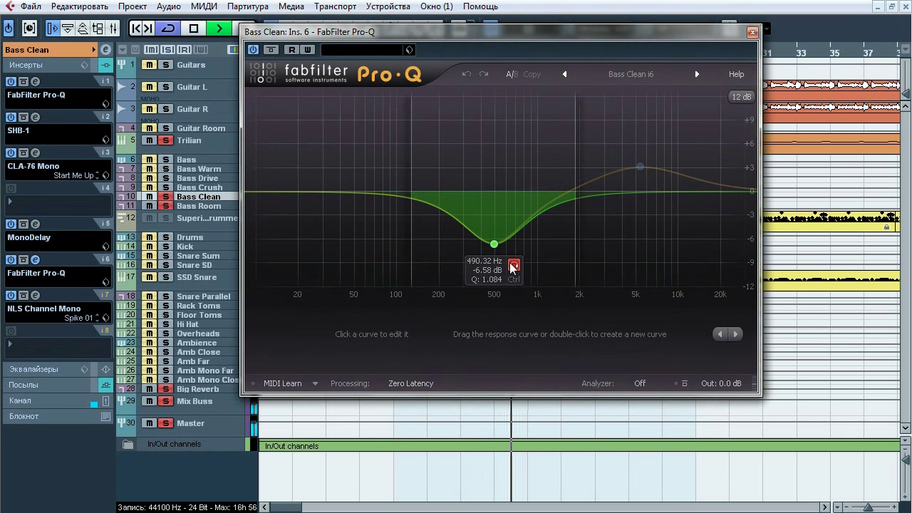
{"action": "left_click", "coordinate": [661, 136]}
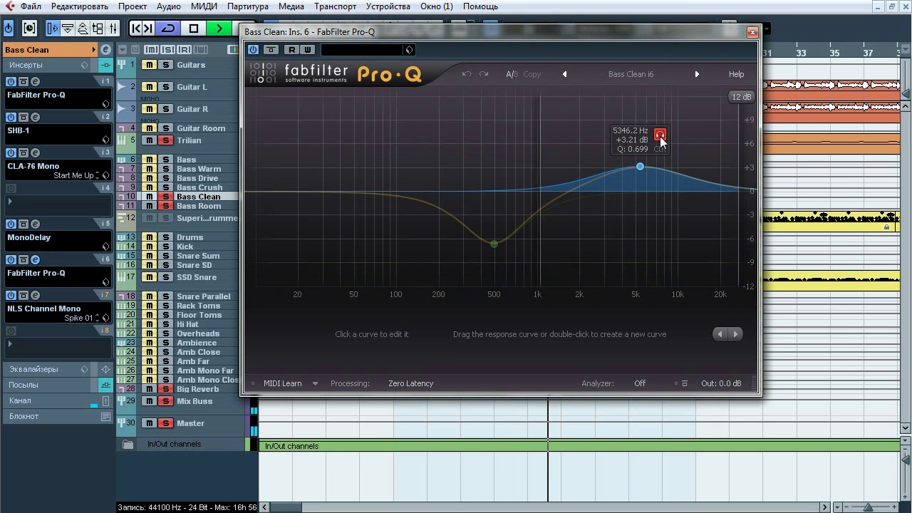
{"action": "left_click", "coordinate": [661, 137]}
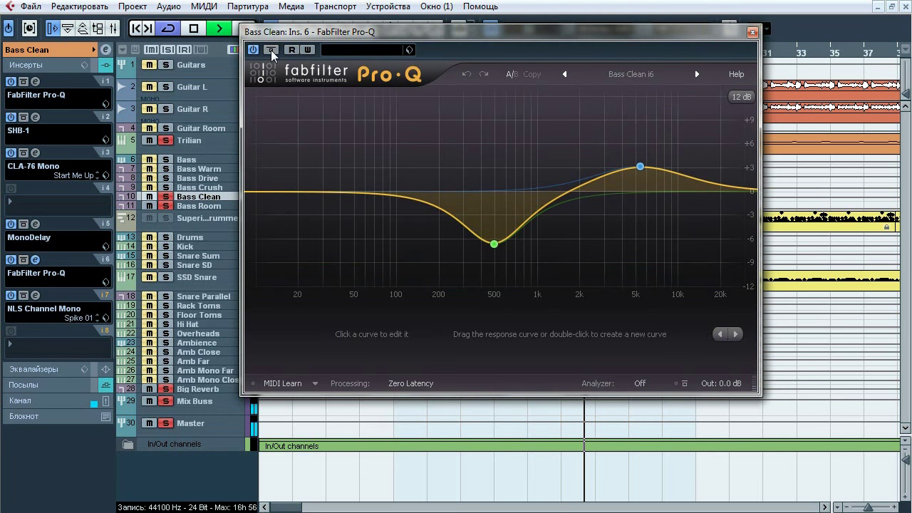
{"action": "left_click", "coordinate": [753, 32]}
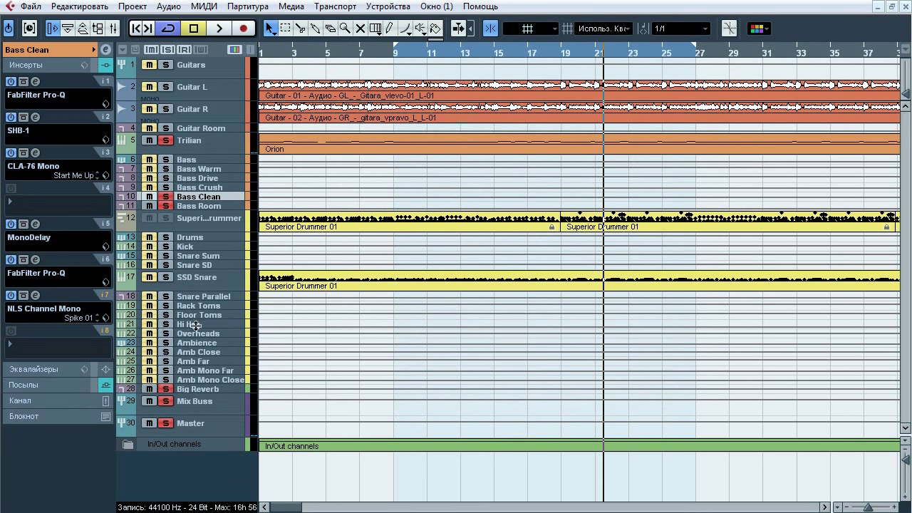
{"action": "left_click", "coordinate": [35, 295]}
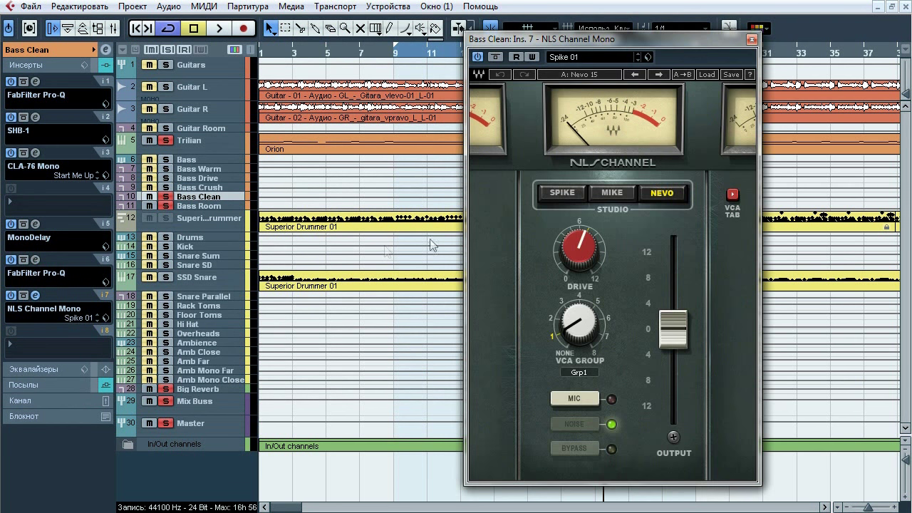
{"action": "key", "text": "space"}
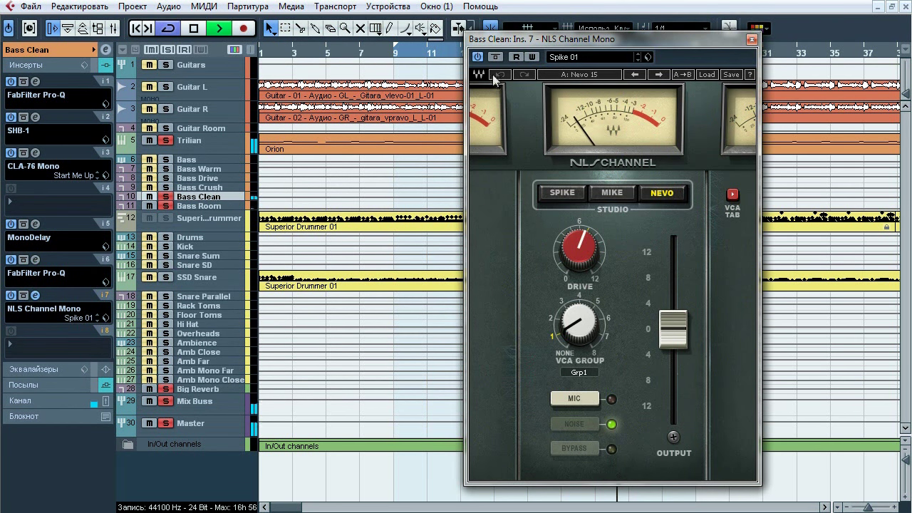
{"action": "left_click", "coordinate": [496, 57]}
{"action": "left_click", "coordinate": [496, 57]}
{"action": "key", "text": "space"}
{"action": "left_click", "coordinate": [753, 39]}
{"action": "left_click", "coordinate": [164, 140]}
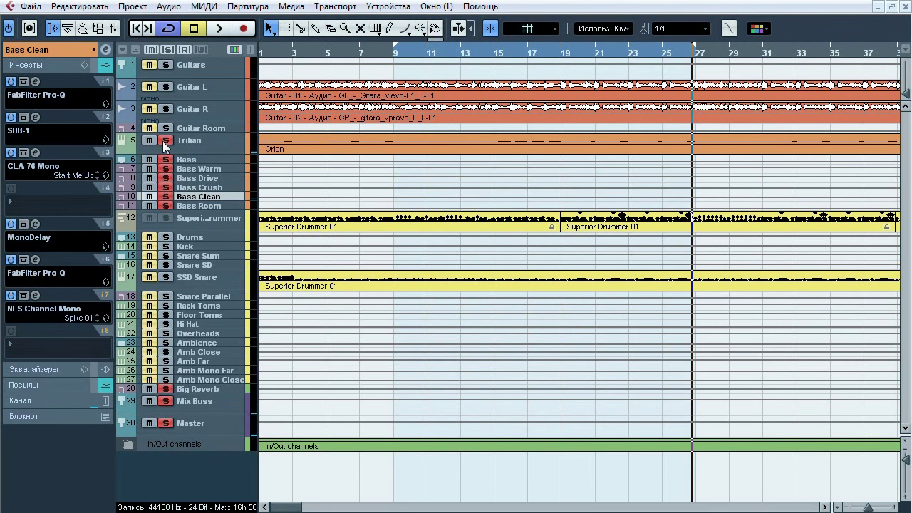
{"action": "key", "text": "space"}
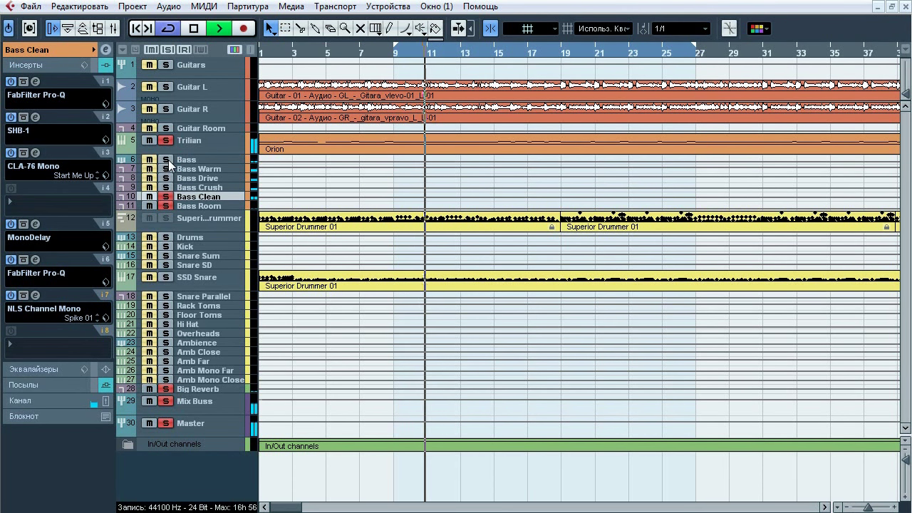
{"action": "left_click", "coordinate": [167, 198]}
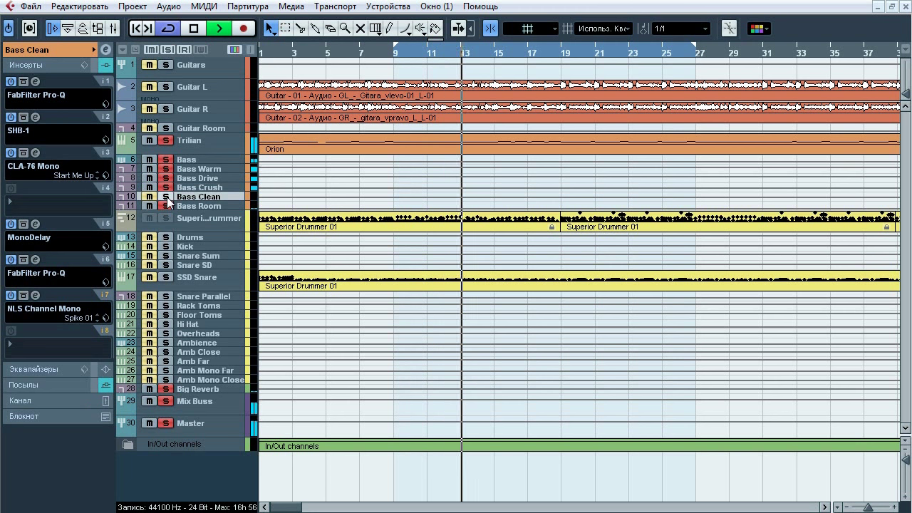
{"action": "left_click", "coordinate": [167, 197]}
{"action": "left_click", "coordinate": [165, 140]}
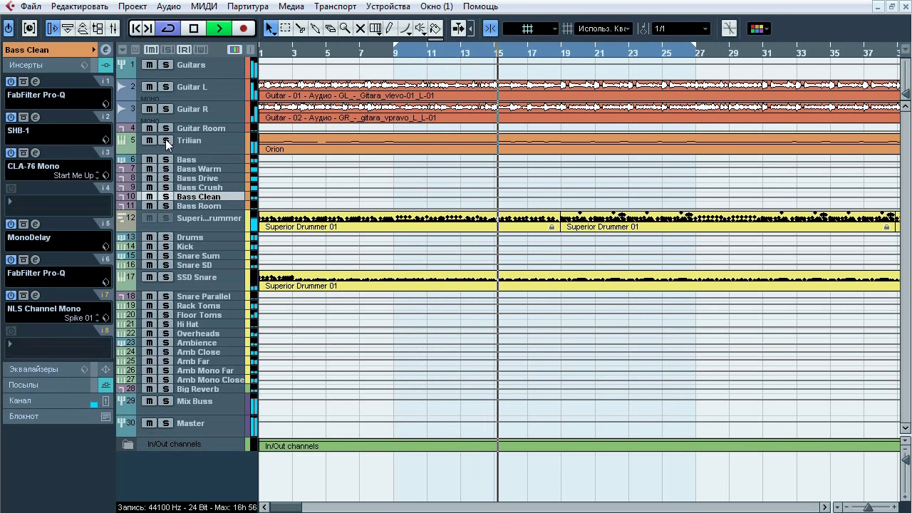
{"action": "key", "text": "space"}
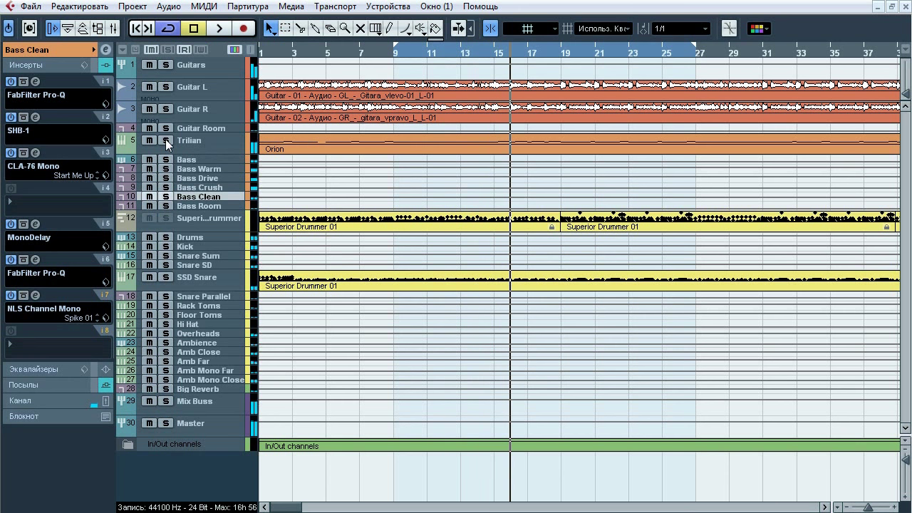
Check the bass sends (Bass Room -12.12, Big Reverb -33.14 on Bass Clean), then select Bass Room
{"action": "left_click", "coordinate": [191, 156]}
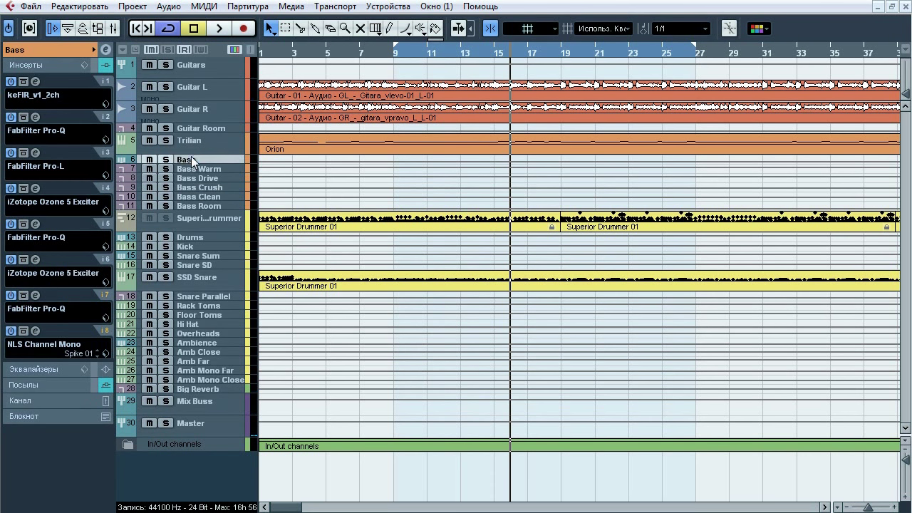
{"action": "left_click", "coordinate": [40, 384]}
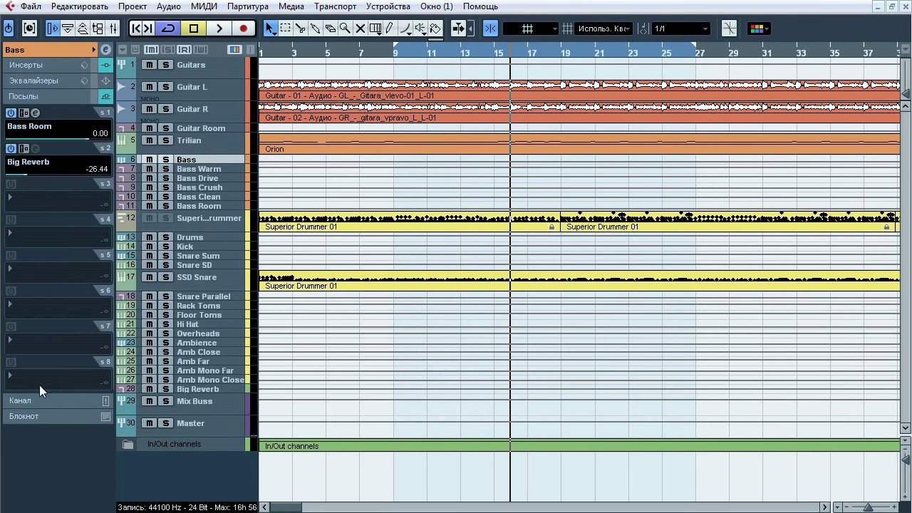
{"action": "left_click", "coordinate": [193, 197]}
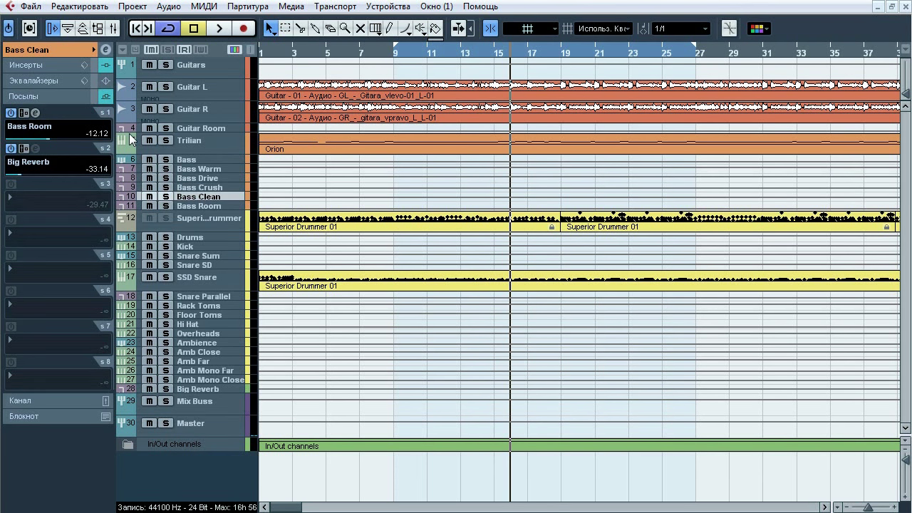
{"action": "left_click", "coordinate": [191, 207]}
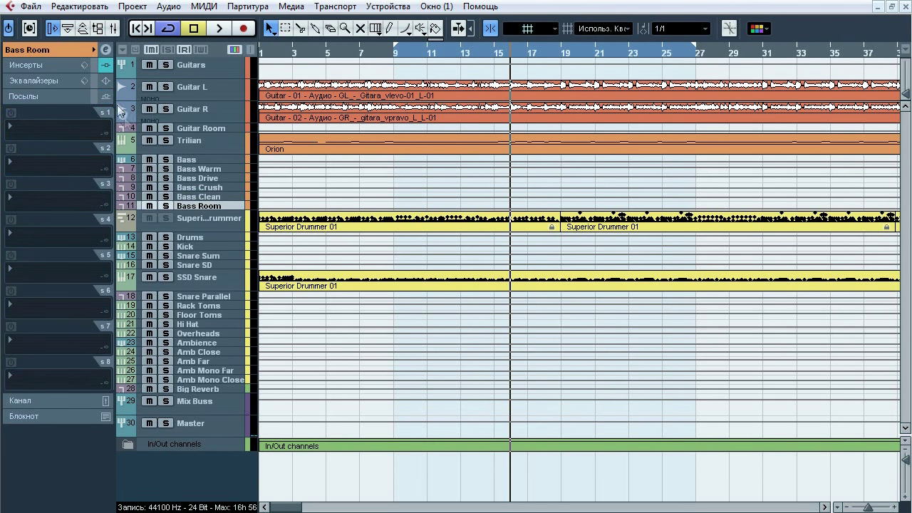
Solo Bass Room with the bass tracks, audition it, and route its output to Groups > Mix Buss
{"action": "left_click", "coordinate": [165, 206]}
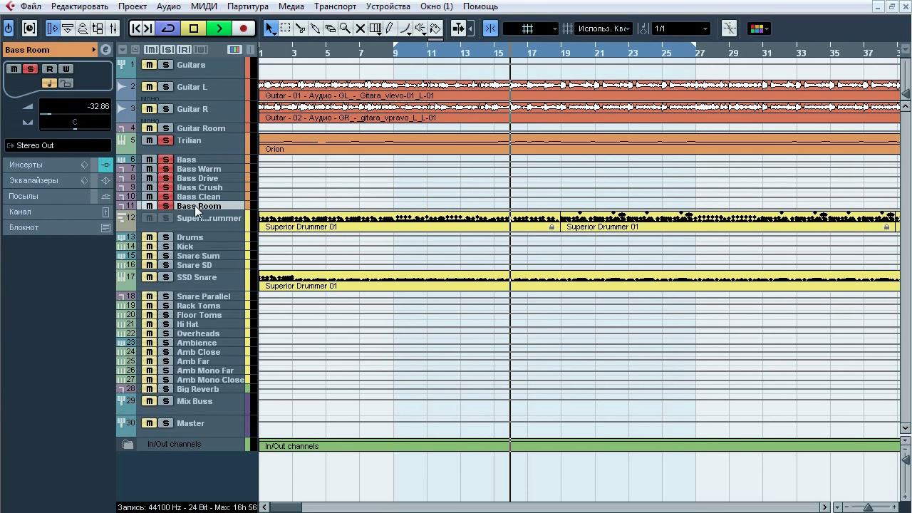
{"action": "key", "text": "space"}
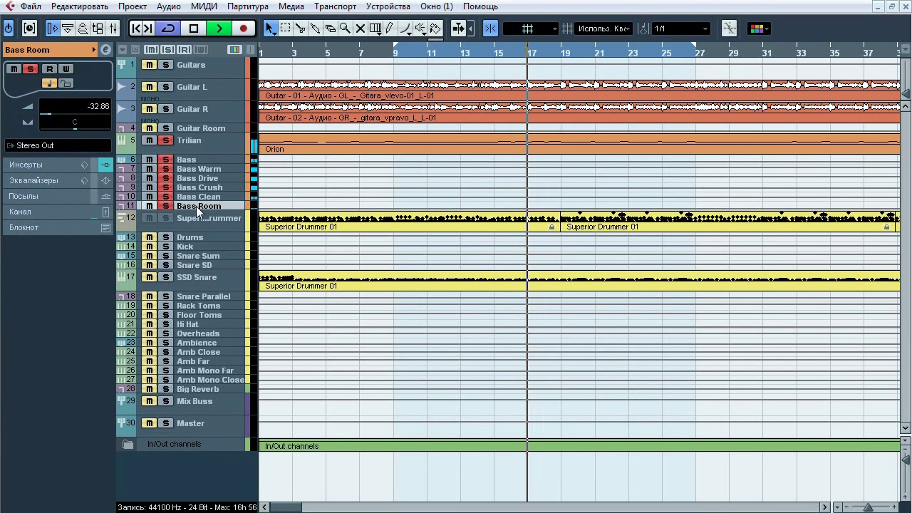
{"action": "key", "text": "space"}
{"action": "left_click", "coordinate": [47, 148]}
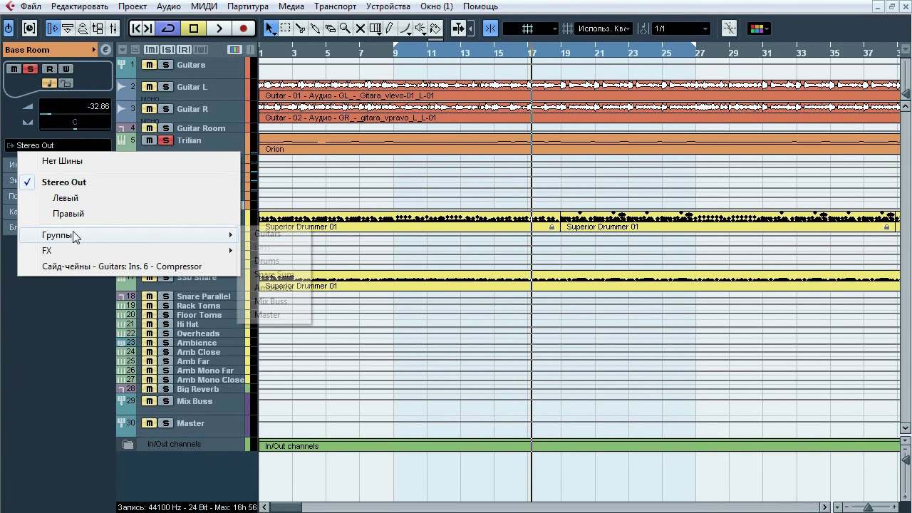
{"action": "mouse_move", "coordinate": [76, 236]}
{"action": "left_click", "coordinate": [275, 302]}
Review Bass Room's ValhallaRoom and NLS Channel Stereo inserts during playback, then close both editors
{"action": "left_click", "coordinate": [46, 170]}
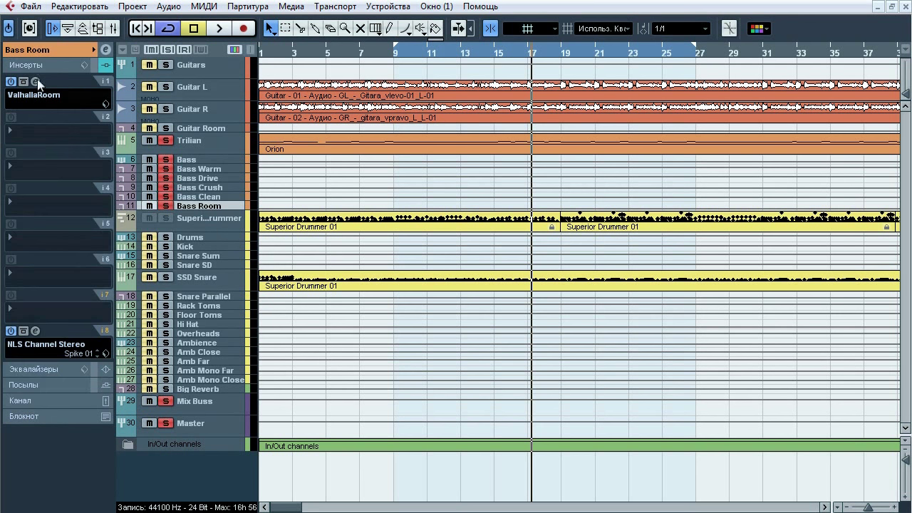
{"action": "left_click", "coordinate": [36, 81]}
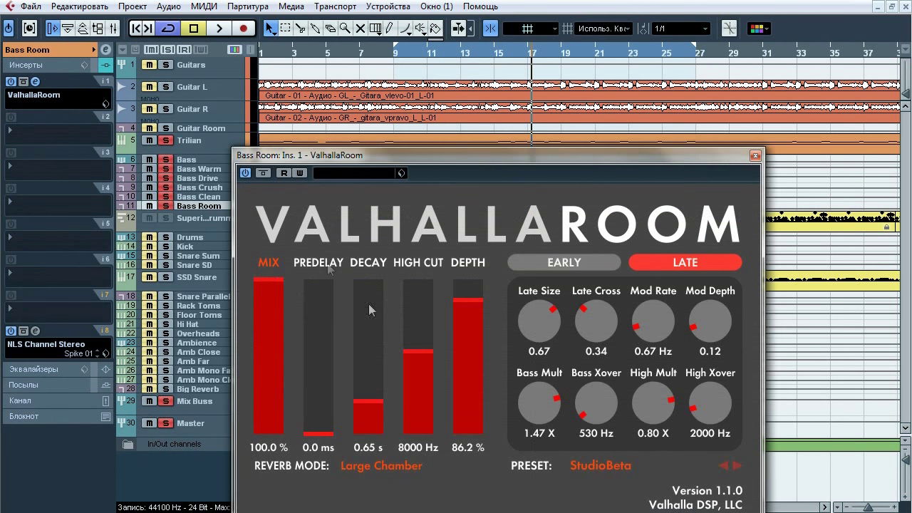
{"action": "left_click", "coordinate": [756, 155]}
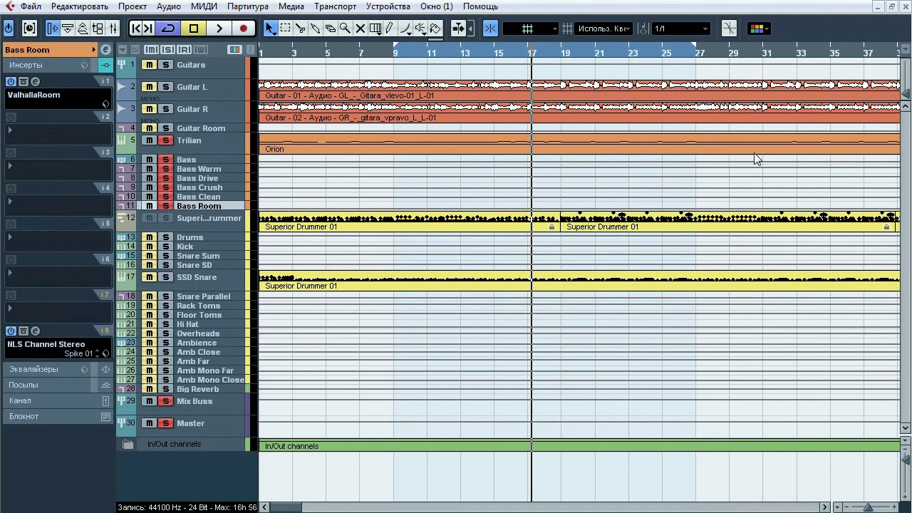
{"action": "left_click", "coordinate": [36, 331]}
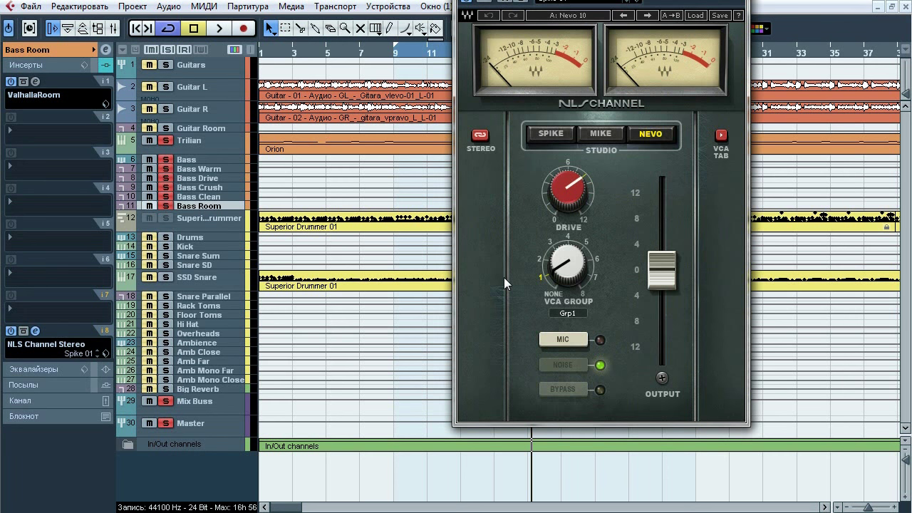
{"action": "key", "text": "space"}
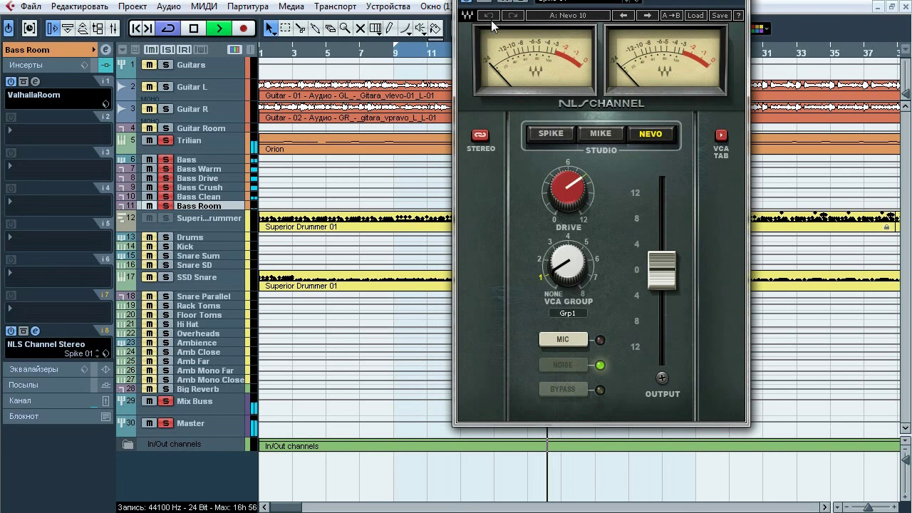
{"action": "key", "text": "space"}
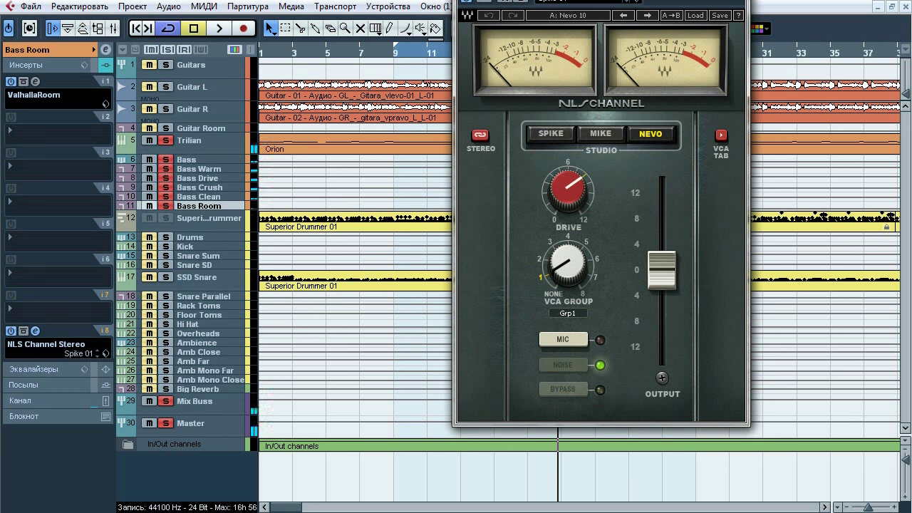
{"action": "left_click", "coordinate": [732, 44]}
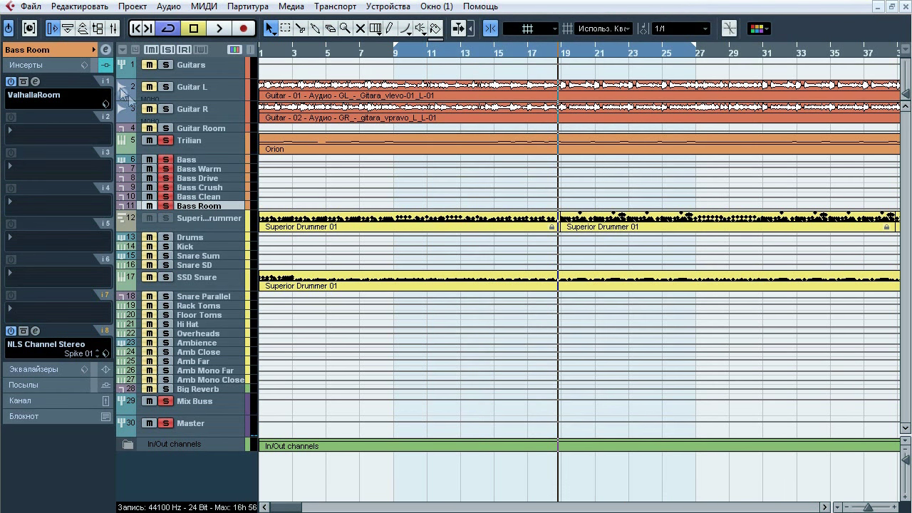
Audition the Superior Drummer drums soloed and unsoloed, then open its instrument editor
{"action": "left_click", "coordinate": [73, 56]}
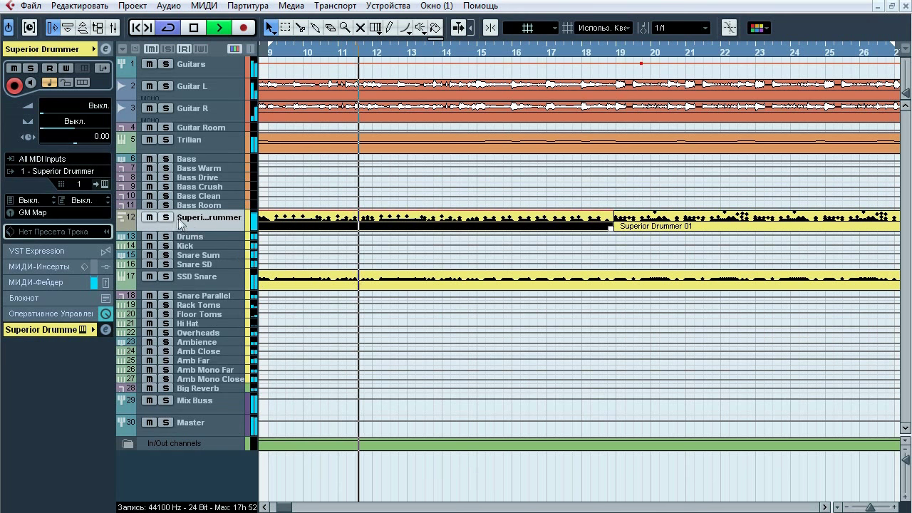
{"action": "left_click", "coordinate": [168, 219]}
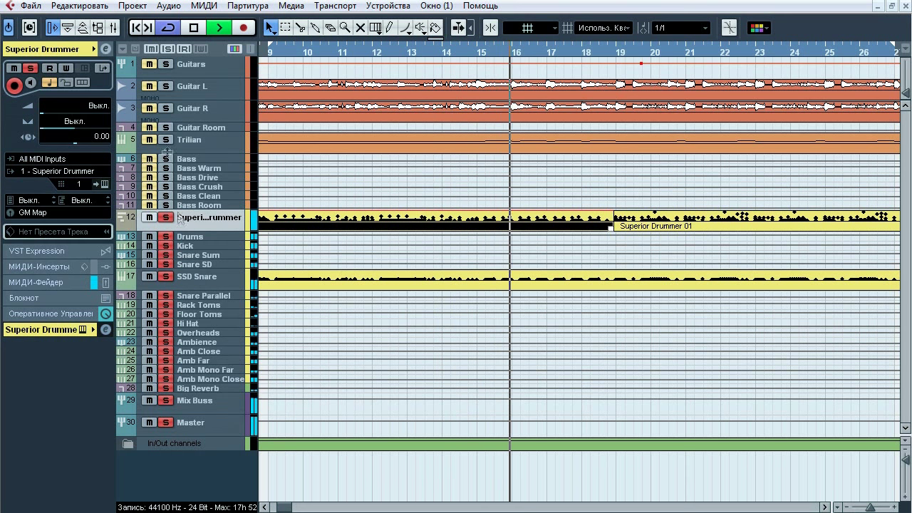
{"action": "left_click", "coordinate": [166, 50]}
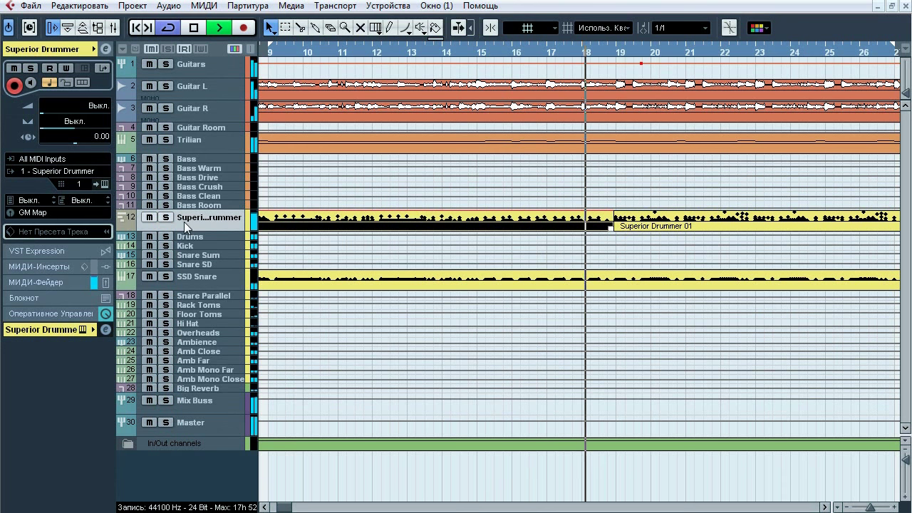
{"action": "left_click", "coordinate": [166, 217]}
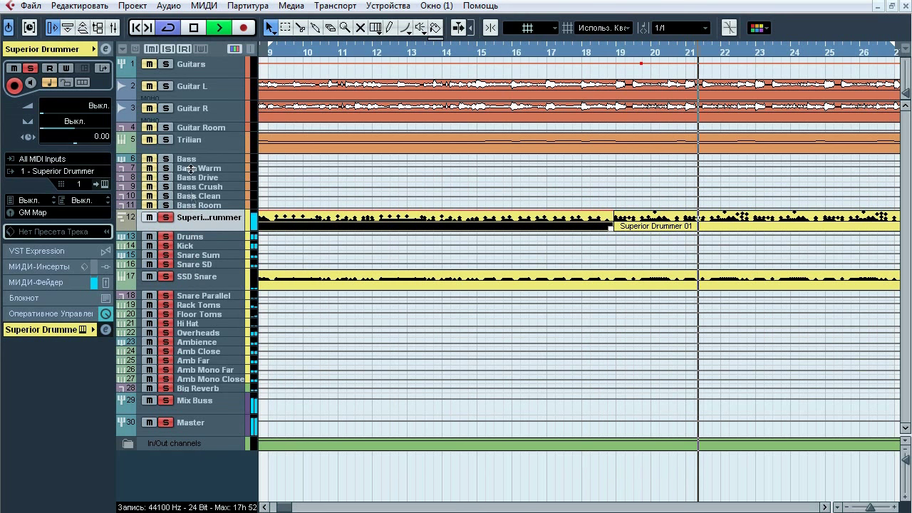
{"action": "left_click", "coordinate": [167, 48]}
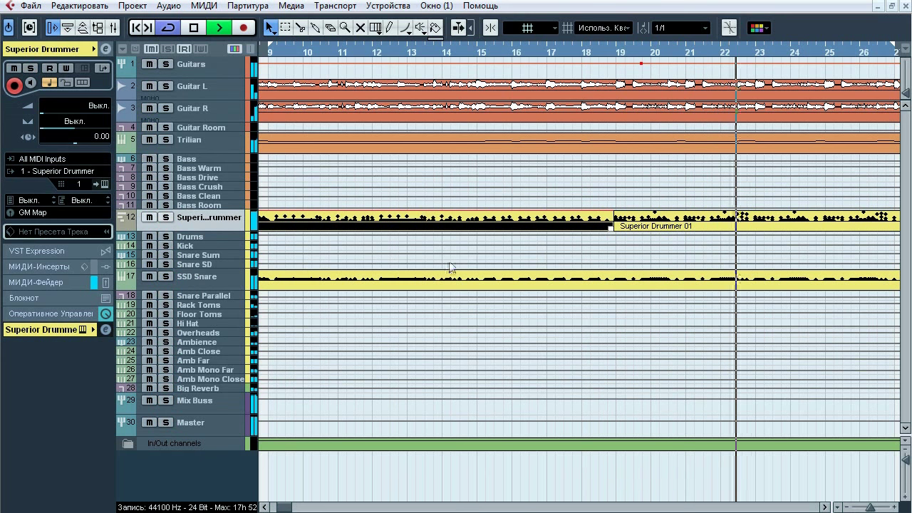
{"action": "key", "text": "space"}
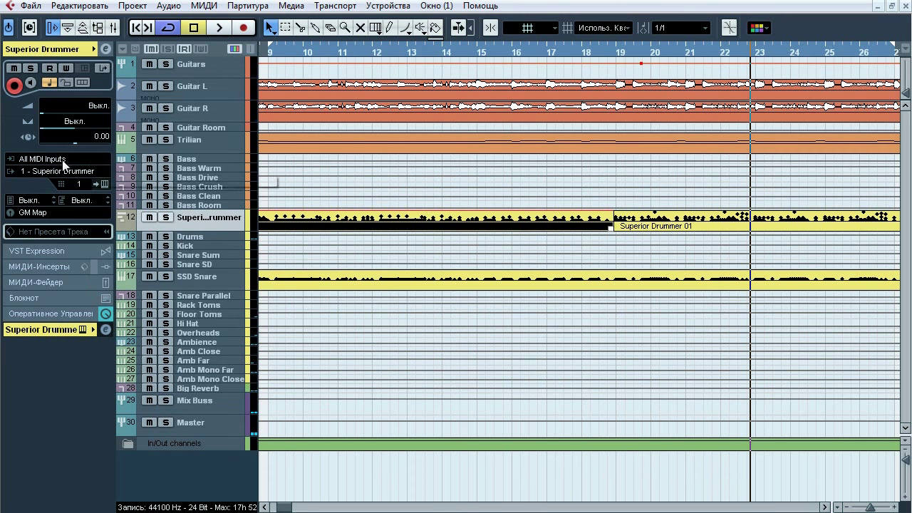
{"action": "left_click", "coordinate": [105, 185]}
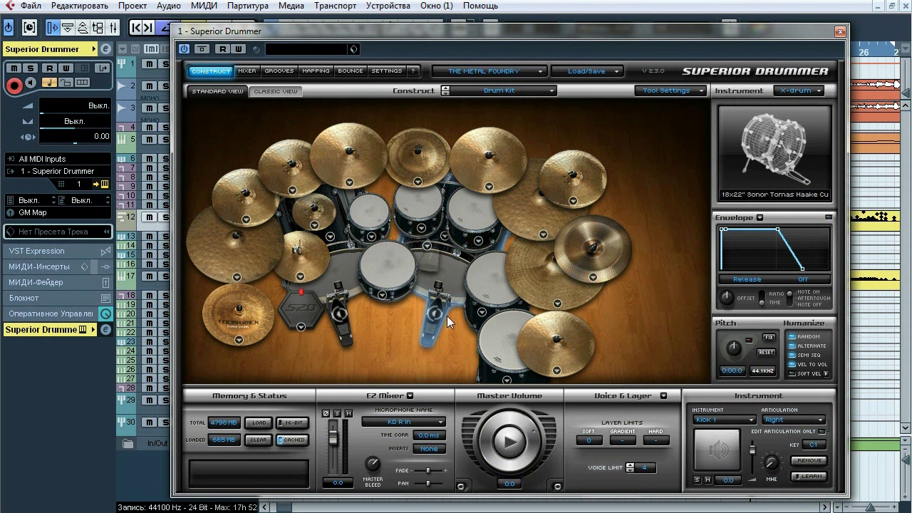
Inspect the snare, hi-hat, china, left ride and the top and stage crash cymbals in the kit
{"action": "left_click", "coordinate": [389, 269]}
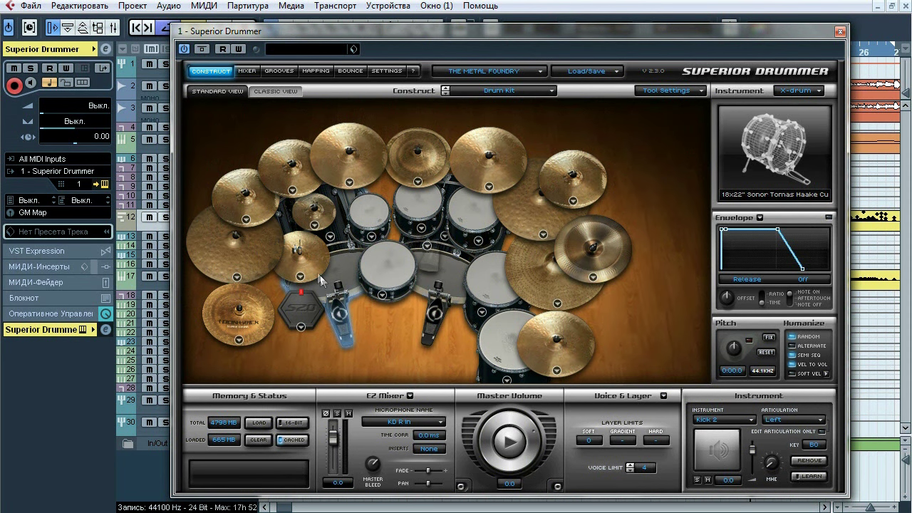
{"action": "left_click", "coordinate": [318, 275]}
{"action": "left_click", "coordinate": [255, 299]}
{"action": "left_click", "coordinate": [255, 246]}
{"action": "left_click", "coordinate": [259, 210]}
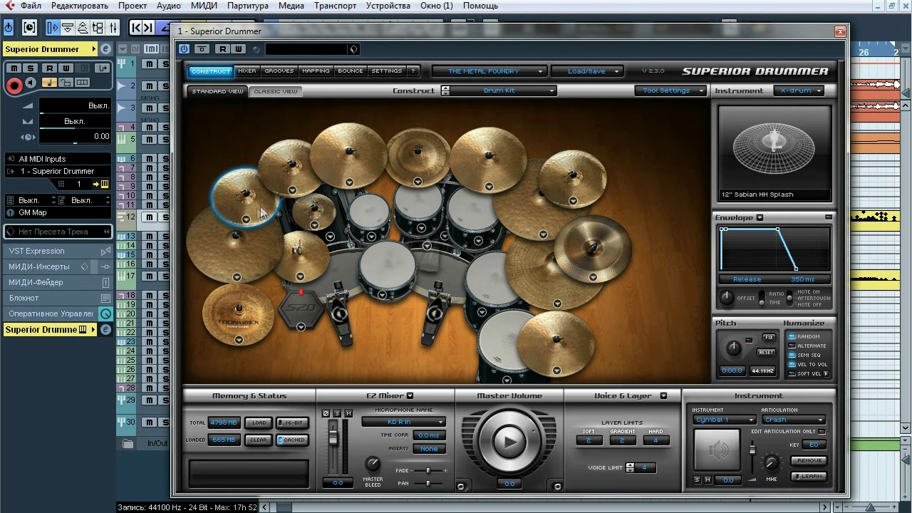
{"action": "left_click", "coordinate": [313, 211]}
{"action": "left_click", "coordinate": [304, 174]}
{"action": "left_click", "coordinate": [346, 164]}
{"action": "left_click", "coordinate": [407, 157]}
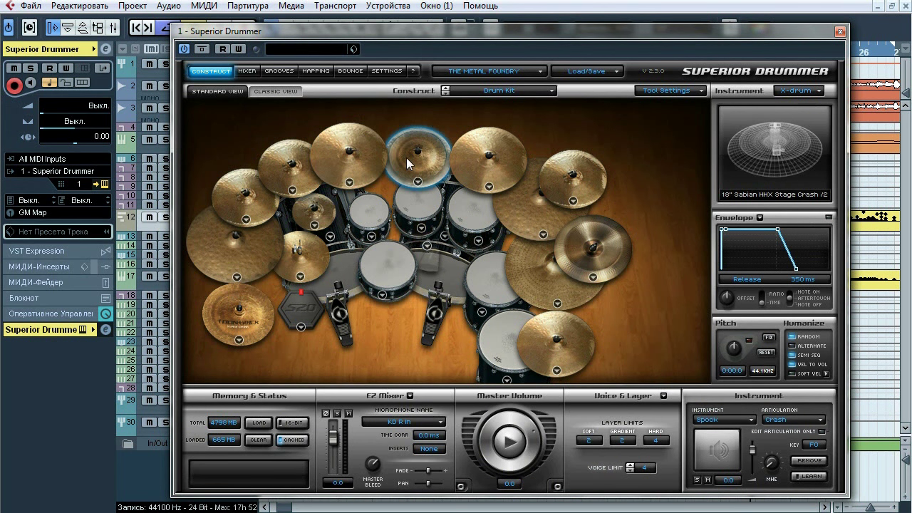
{"action": "left_click", "coordinate": [469, 157]}
{"action": "left_click", "coordinate": [532, 206]}
{"action": "left_click", "coordinate": [569, 189]}
Inspect the right china, lower ride, bottom crash, floor toms and rack toms 1-3, then show the Mixer page
{"action": "left_click", "coordinate": [584, 244]}
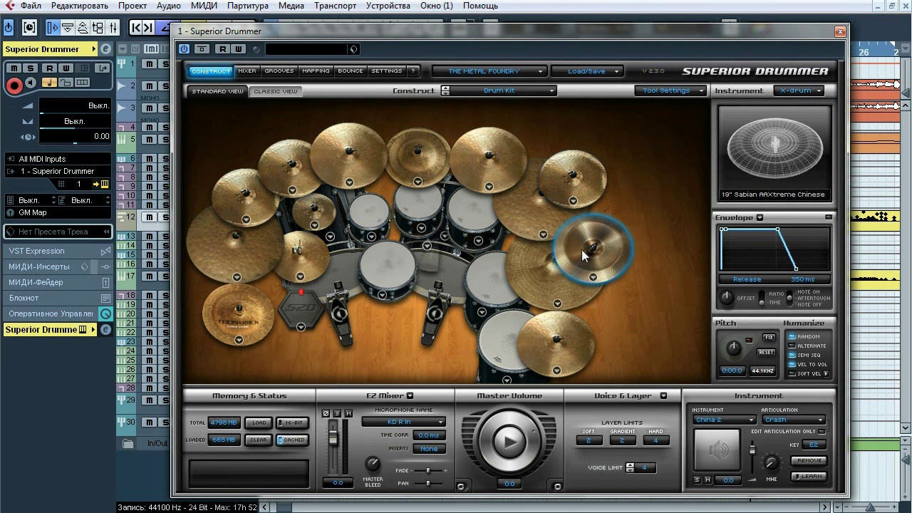
{"action": "left_click", "coordinate": [543, 276]}
{"action": "left_click", "coordinate": [555, 333]}
{"action": "left_click", "coordinate": [506, 344]}
{"action": "left_click", "coordinate": [500, 276]}
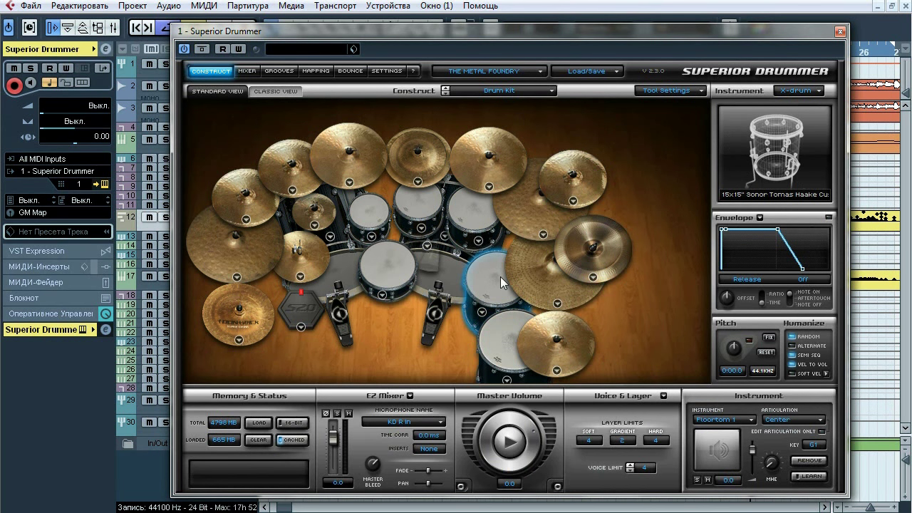
{"action": "left_click", "coordinate": [476, 218]}
{"action": "left_click", "coordinate": [428, 210]}
{"action": "left_click", "coordinate": [378, 213]}
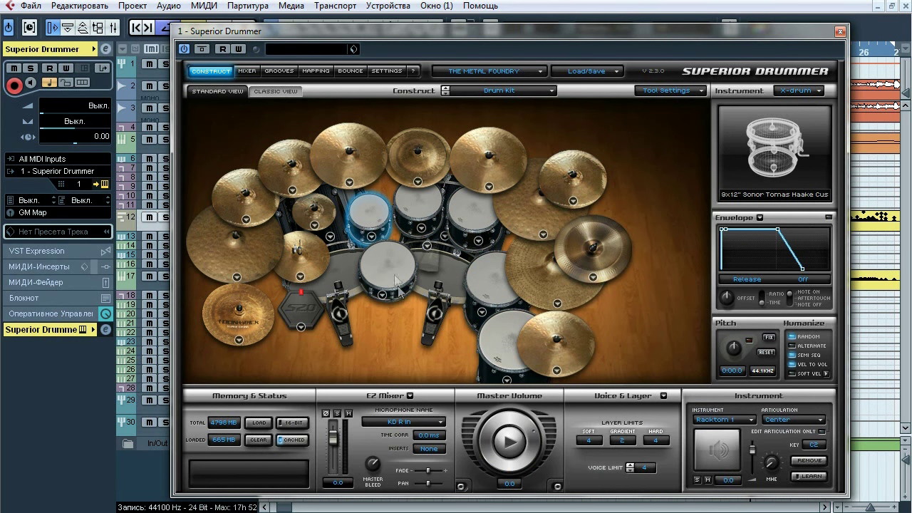
{"action": "left_click", "coordinate": [254, 72]}
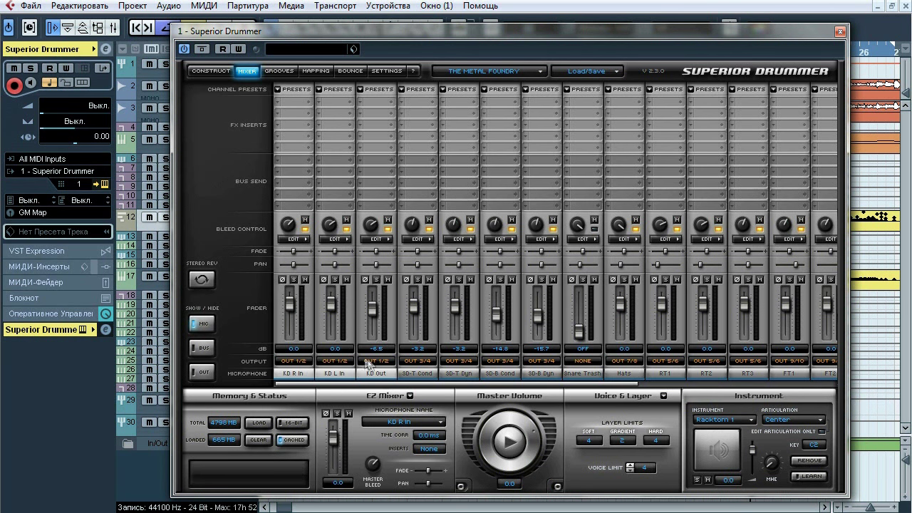
Scroll the mixer across the hats, tom and overhead channels (OUT 5/6 to 11/12) and select OH
{"action": "left_click_drag", "start_coordinate": [416, 383], "coordinate": [462, 385]}
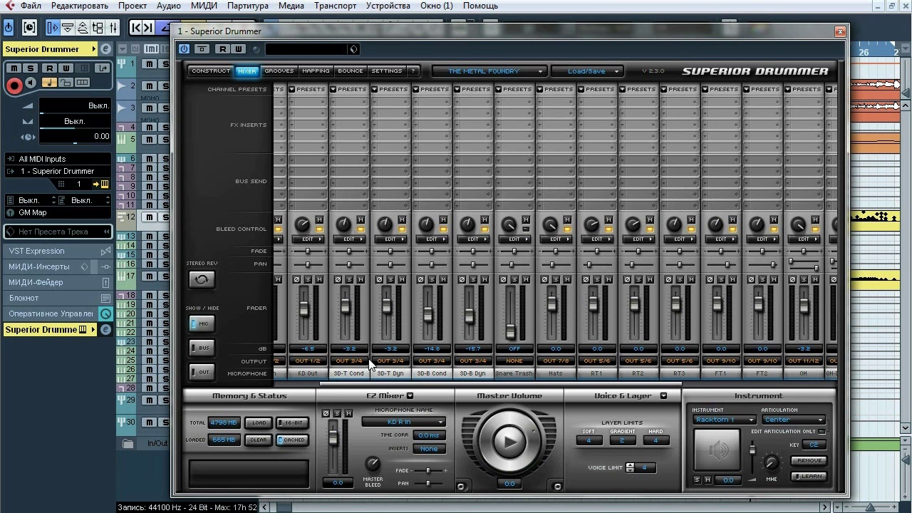
{"action": "left_click_drag", "start_coordinate": [450, 383], "coordinate": [493, 385]}
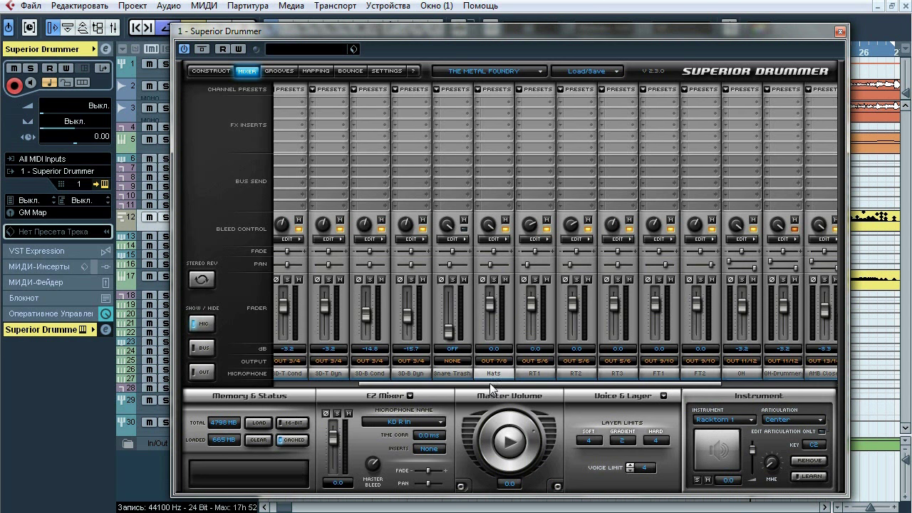
{"action": "left_click_drag", "start_coordinate": [492, 387], "coordinate": [524, 386]}
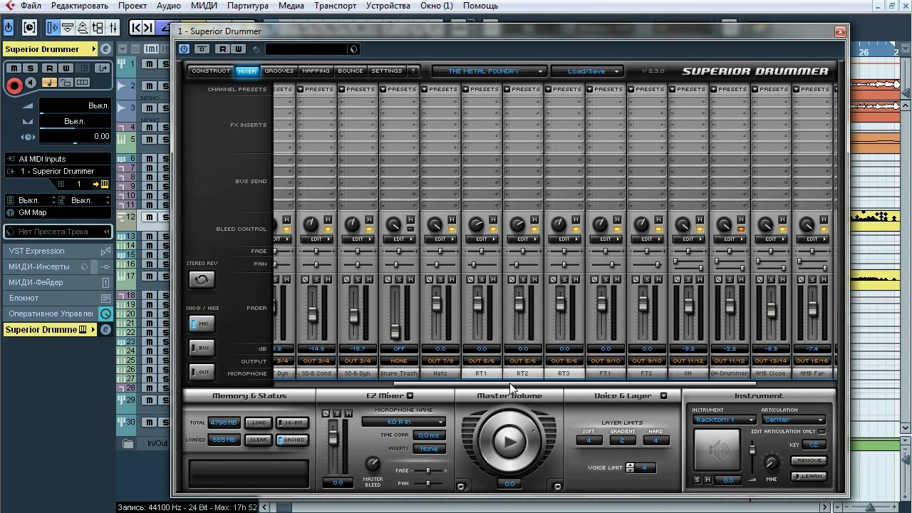
{"action": "left_click_drag", "start_coordinate": [510, 382], "coordinate": [552, 372]}
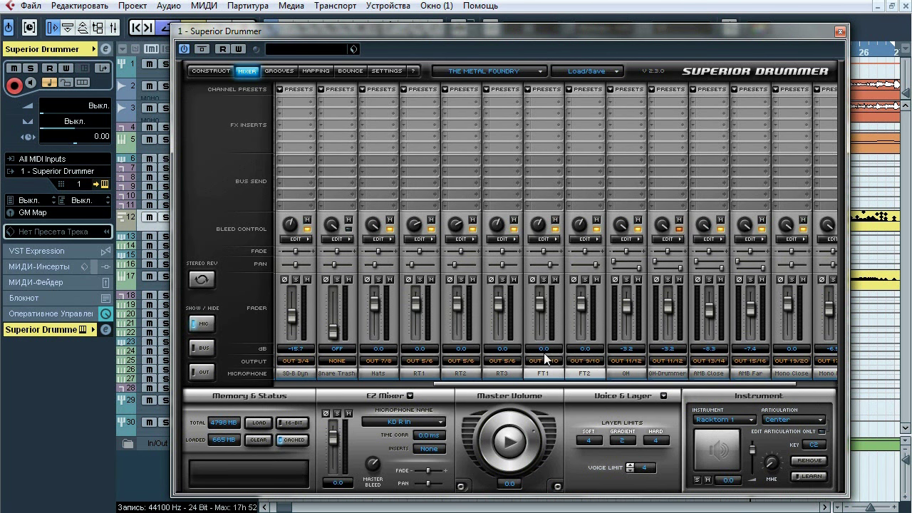
{"action": "left_click_drag", "start_coordinate": [581, 384], "coordinate": [613, 388]}
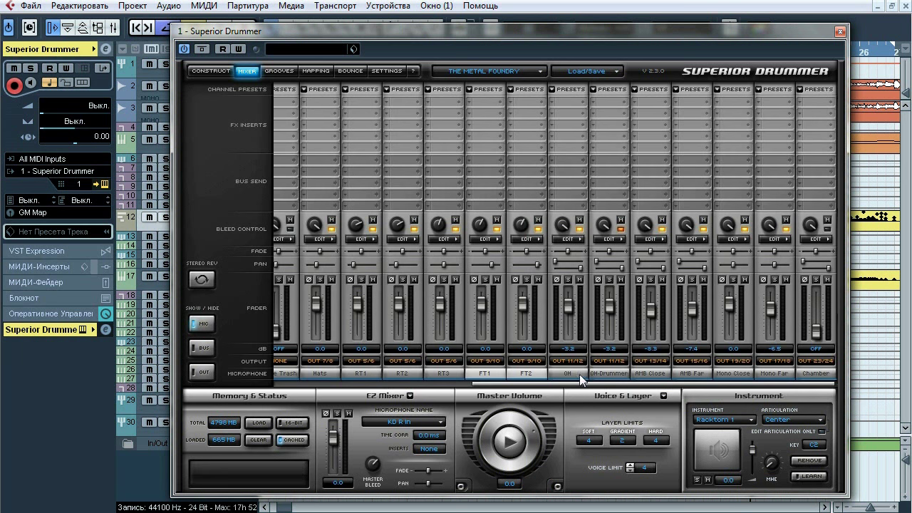
{"action": "left_click", "coordinate": [579, 374]}
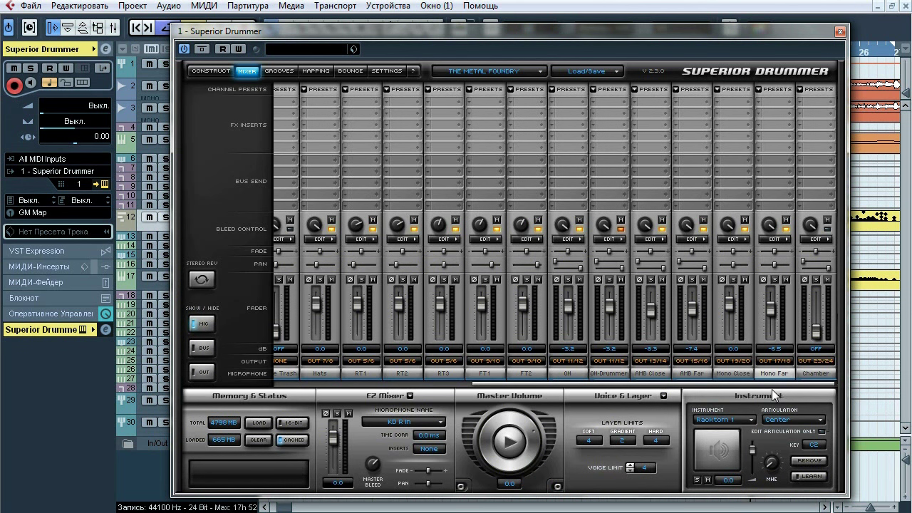
Open the individual bleed settings on the AMB Far, AMB Close, OH-Drummer and OH channels
{"action": "left_click", "coordinate": [699, 239]}
{"action": "left_click", "coordinate": [651, 239]}
{"action": "left_click", "coordinate": [610, 239]}
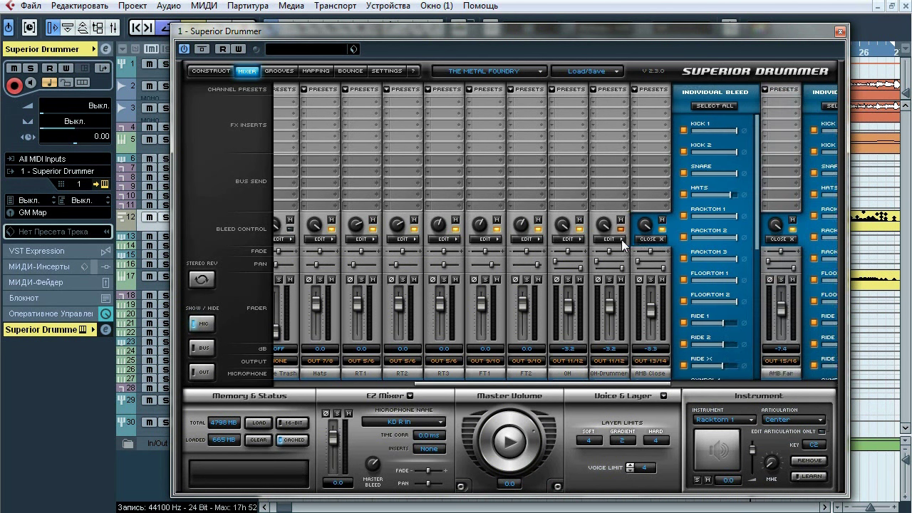
{"action": "left_click", "coordinate": [579, 239]}
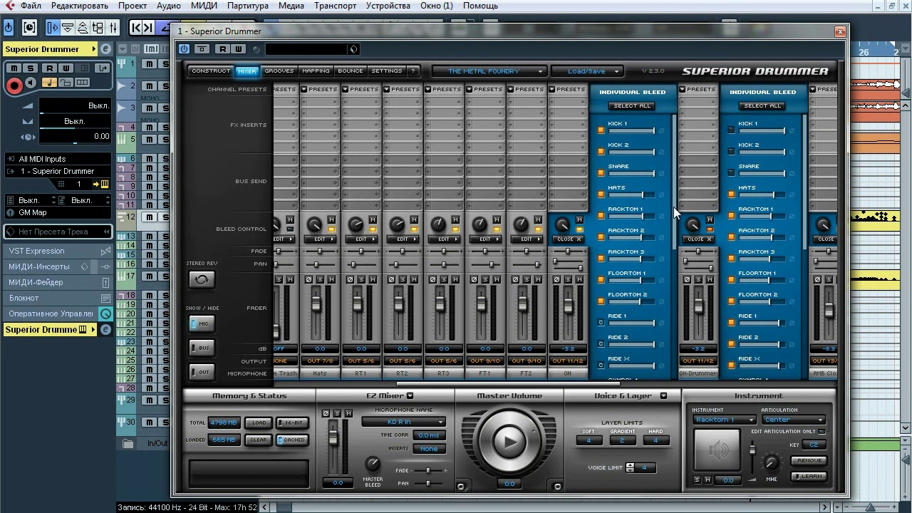
{"action": "scroll", "coordinate": [673, 263], "scroll_direction": "down", "scroll_amount": 3}
{"action": "scroll", "coordinate": [674, 263], "scroll_direction": "up", "scroll_amount": 3}
Review the ambience, Mono and Chamber channels' bleed levels (OUT 13/14 to 23/24), then close Superior Drummer
{"action": "left_click_drag", "start_coordinate": [606, 383], "coordinate": [704, 383]}
{"action": "mouse_move", "coordinate": [566, 212]}
{"action": "left_mouse_down"}
{"action": "mouse_move", "coordinate": [568, 303]}
{"action": "mouse_move", "coordinate": [571, 203]}
{"action": "left_mouse_up"}
{"action": "mouse_move", "coordinate": [698, 201]}
{"action": "left_mouse_down"}
{"action": "mouse_move", "coordinate": [700, 328]}
{"action": "mouse_move", "coordinate": [706, 189]}
{"action": "left_mouse_up"}
{"action": "left_click", "coordinate": [687, 384]}
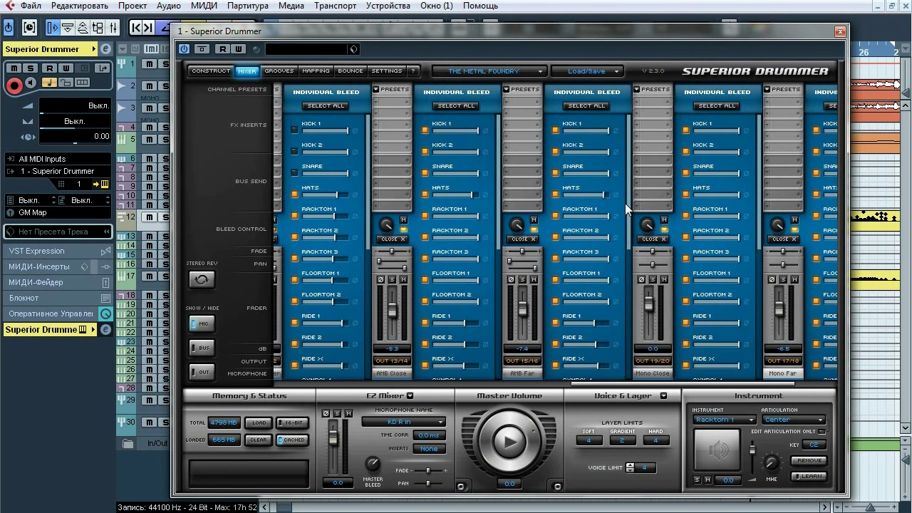
{"action": "left_click_drag", "start_coordinate": [625, 203], "coordinate": [639, 224]}
{"action": "mouse_move", "coordinate": [759, 202]}
{"action": "left_mouse_down"}
{"action": "mouse_move", "coordinate": [762, 317]}
{"action": "mouse_move", "coordinate": [760, 193]}
{"action": "left_mouse_up"}
{"action": "left_click", "coordinate": [751, 385]}
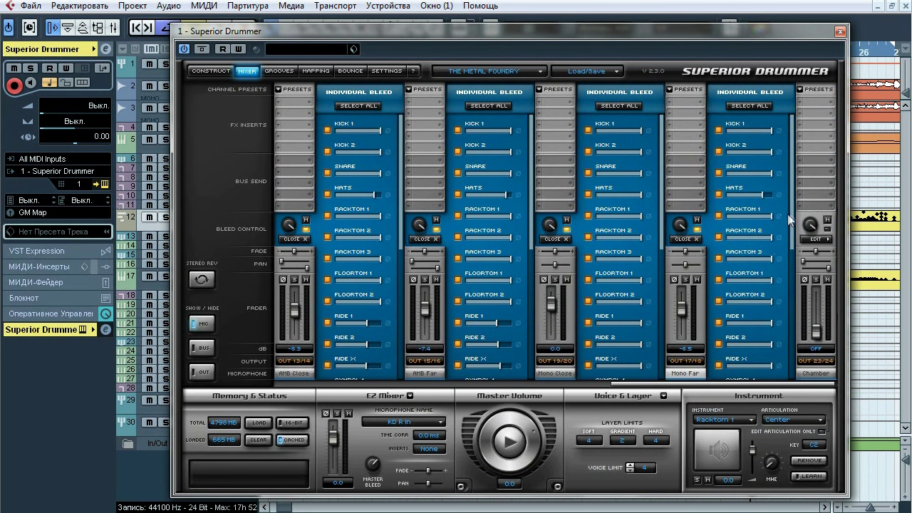
{"action": "left_click_drag", "start_coordinate": [790, 221], "coordinate": [796, 203]}
{"action": "left_click", "coordinate": [840, 31]}
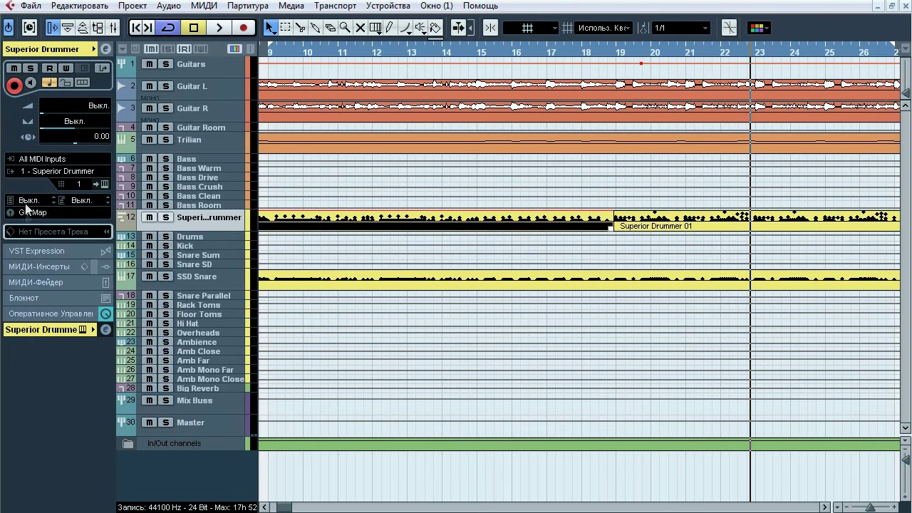
{"action": "double_click", "coordinate": [420, 228]}
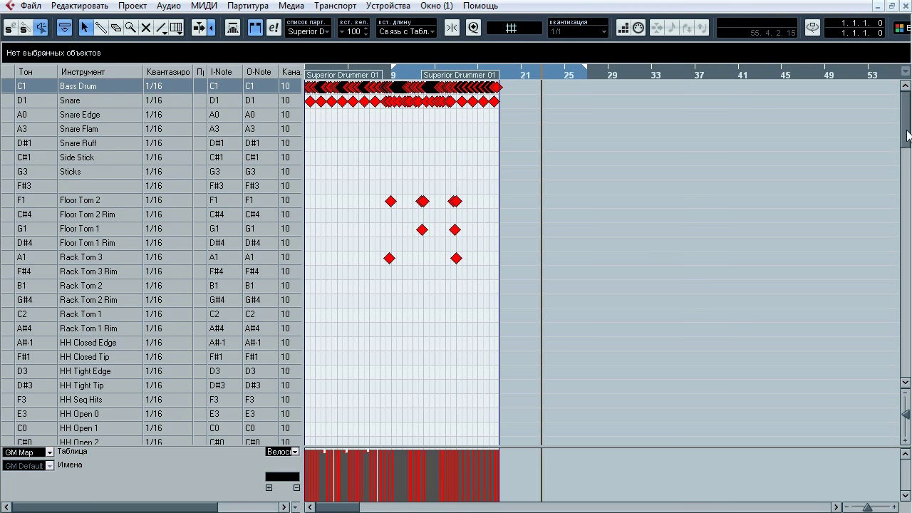
{"action": "mouse_move", "coordinate": [908, 136]}
{"action": "left_mouse_down"}
{"action": "mouse_move", "coordinate": [908, 251]}
{"action": "mouse_move", "coordinate": [905, 132]}
{"action": "left_mouse_up"}
{"action": "left_click", "coordinate": [906, 5]}
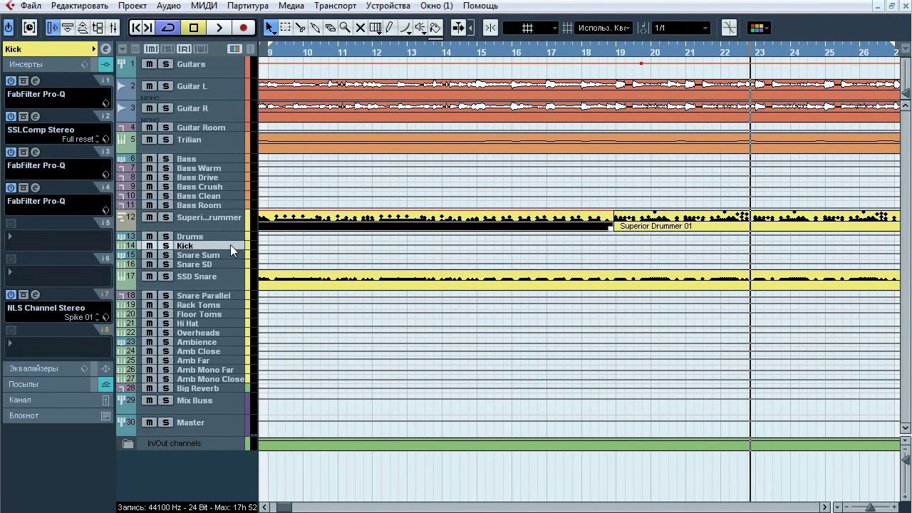
Check the group routing of the Kick, Snare, tom, hi-hat, overhead and ambience tracks
{"action": "left_click", "coordinate": [28, 48]}
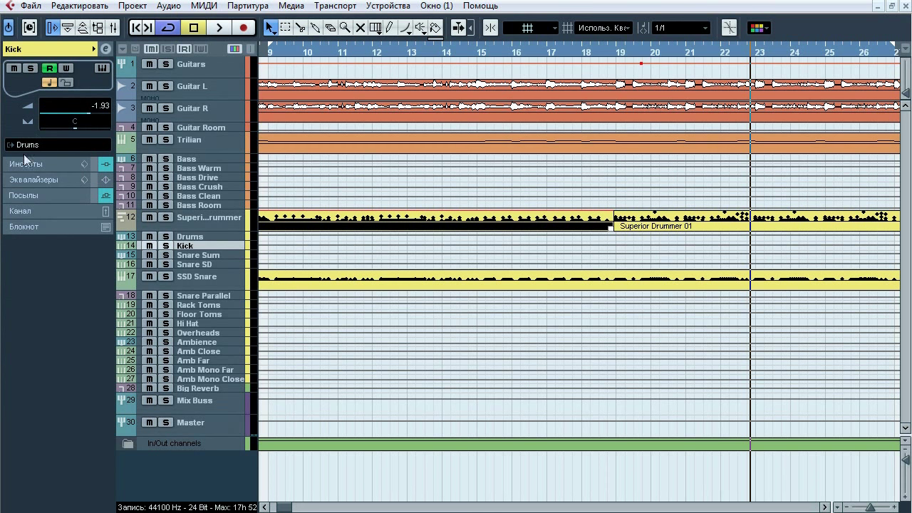
{"action": "left_click", "coordinate": [222, 264]}
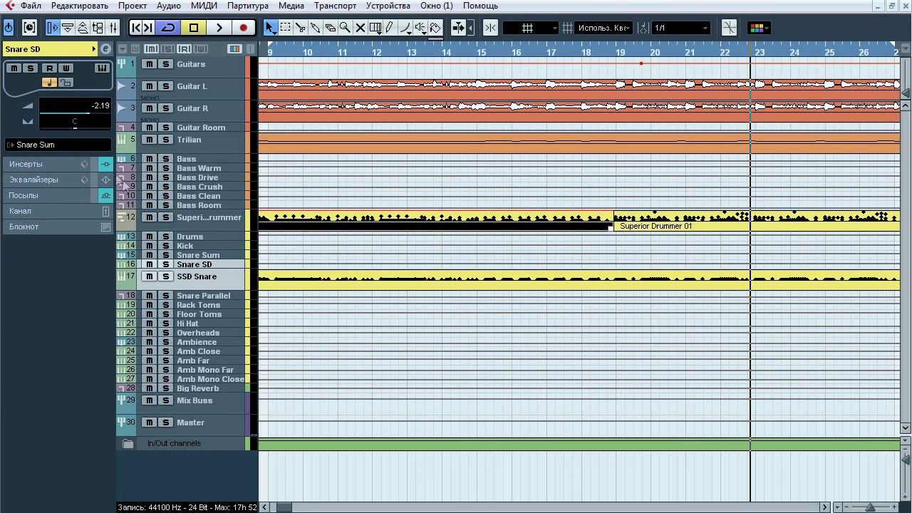
{"action": "left_click", "coordinate": [199, 256]}
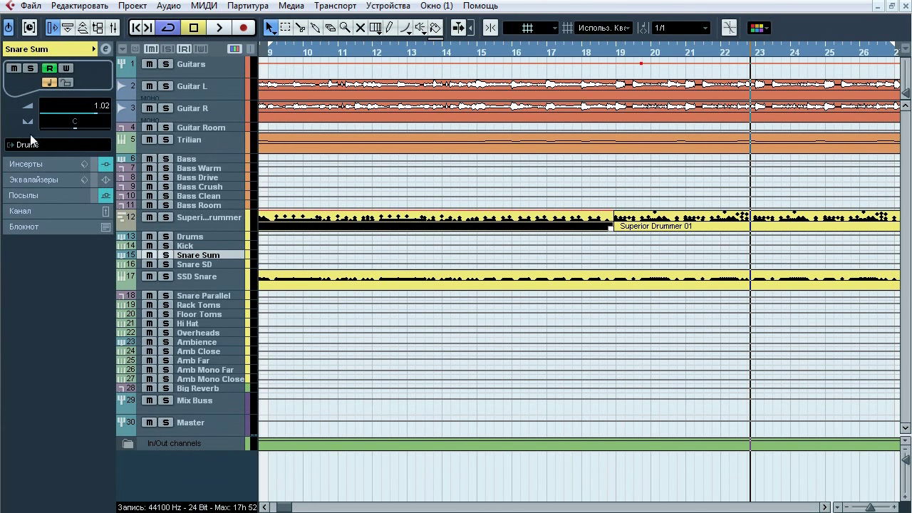
{"action": "left_click", "coordinate": [206, 305]}
{"action": "left_click", "coordinate": [205, 314], "text": "shift"}
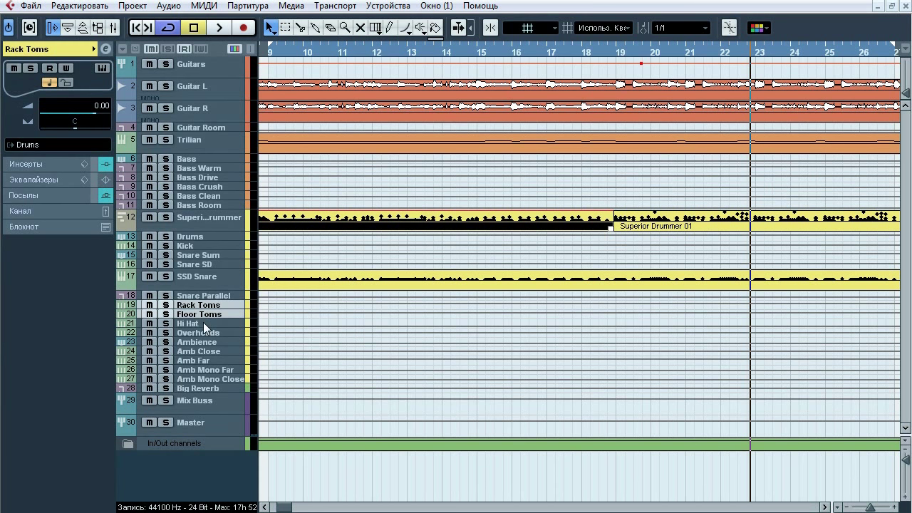
{"action": "left_click", "coordinate": [203, 323], "text": "shift"}
{"action": "left_click", "coordinate": [204, 332], "text": "shift"}
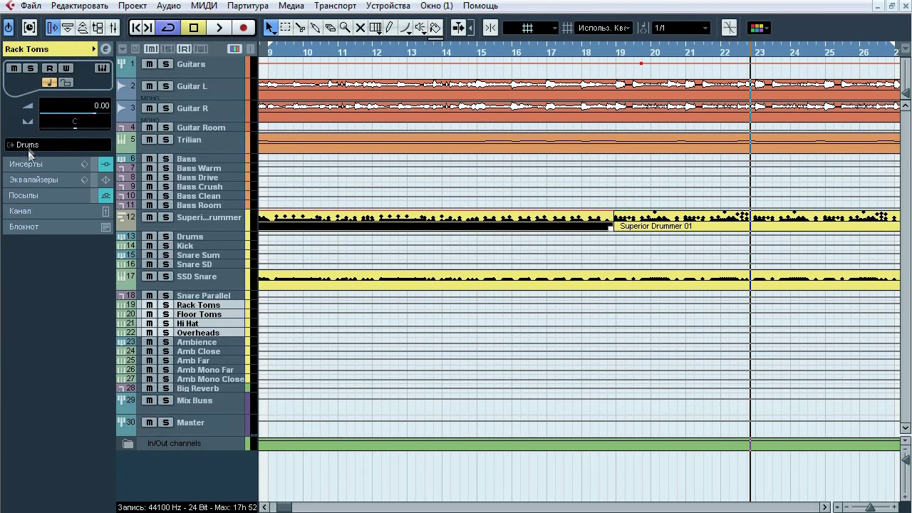
{"action": "left_click", "coordinate": [216, 354]}
{"action": "left_click", "coordinate": [216, 380], "text": "shift"}
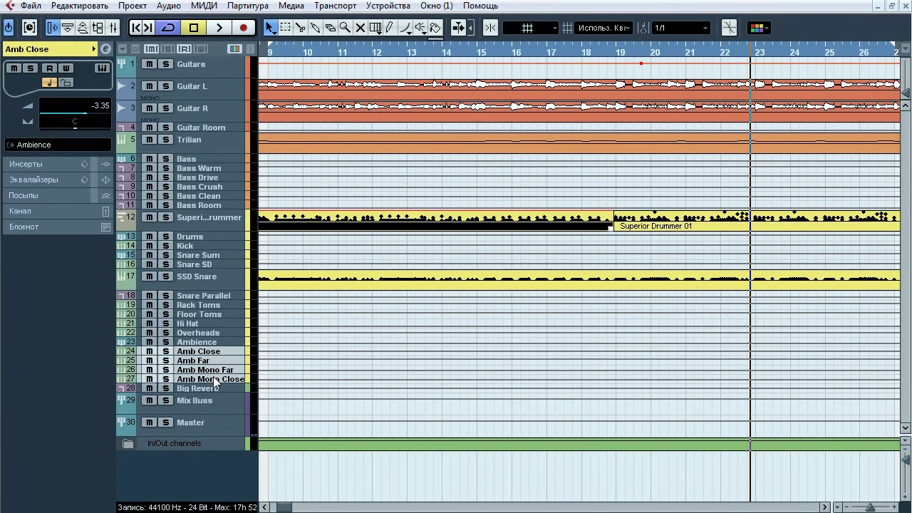
{"action": "left_click", "coordinate": [197, 343]}
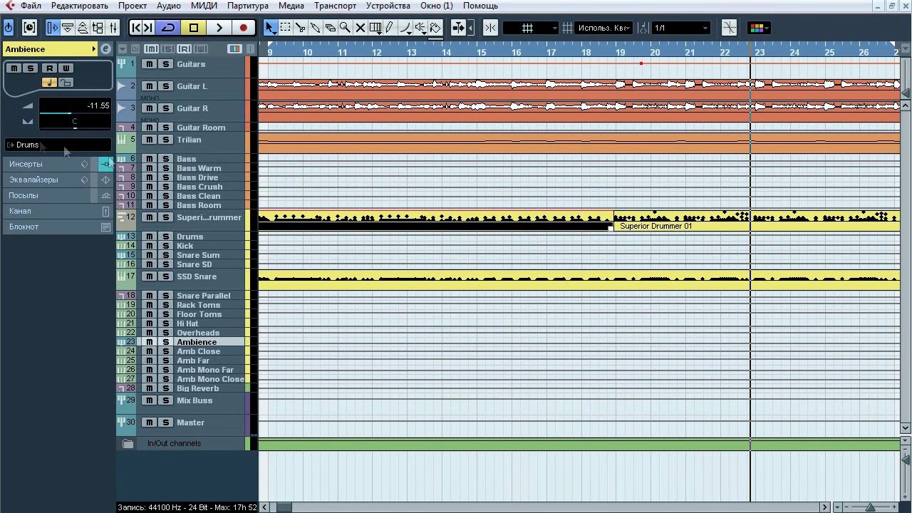
Solo the Kick track and play it from bar 9 with its inserts shown
{"action": "left_click", "coordinate": [166, 245]}
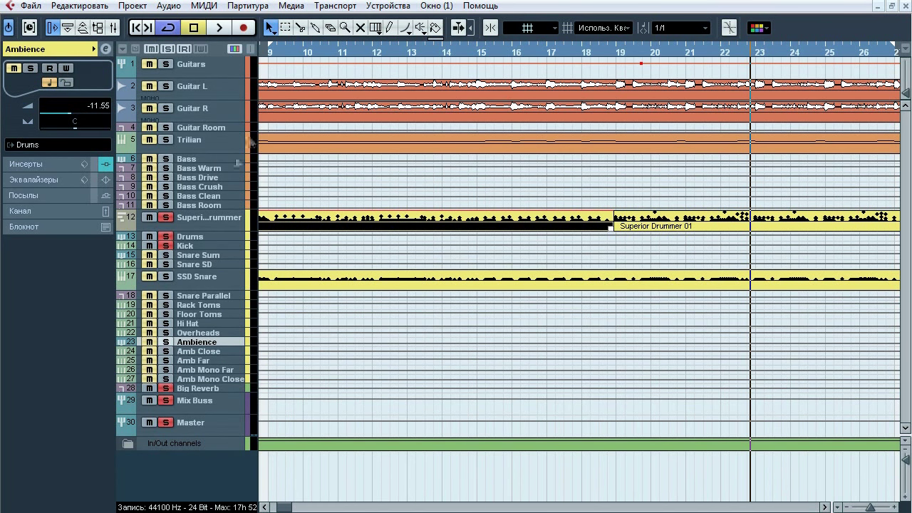
{"action": "key", "text": "Home"}
{"action": "left_click", "coordinate": [191, 245]}
{"action": "left_click", "coordinate": [53, 166]}
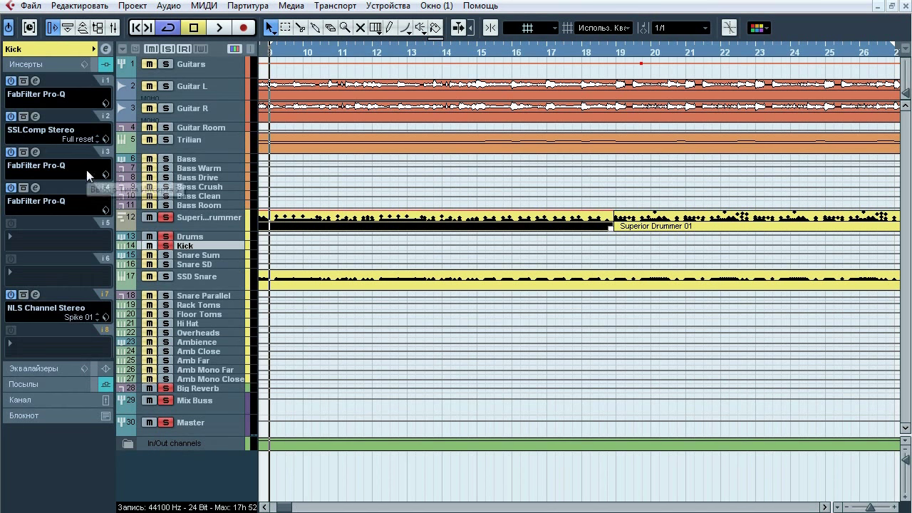
{"action": "key", "text": "space"}
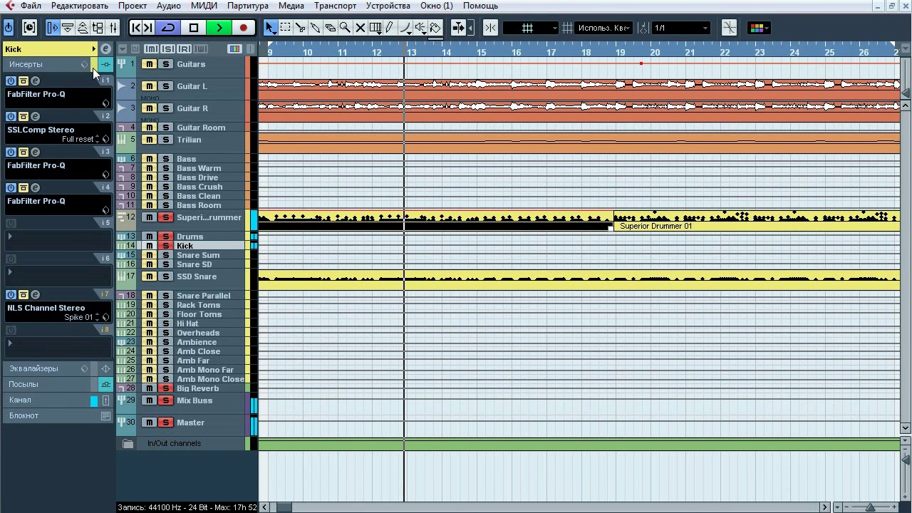
{"action": "key", "text": "space"}
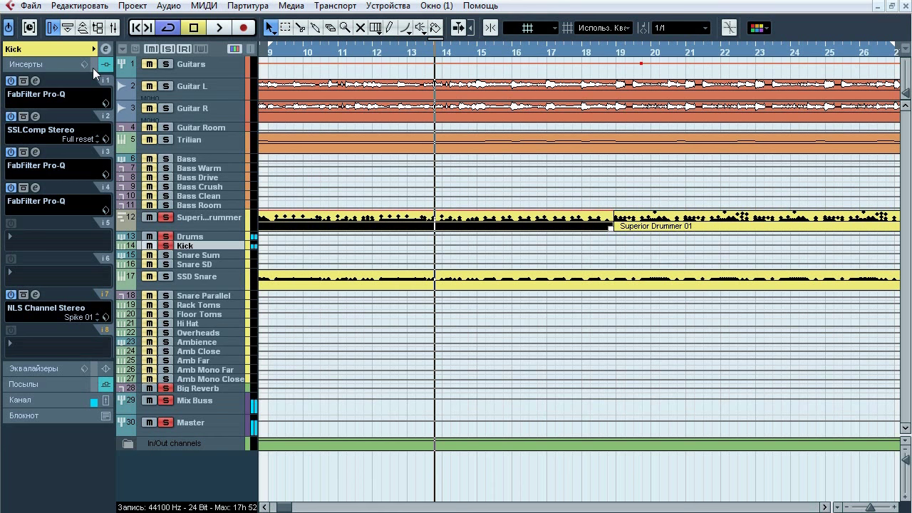
A/B the kick's first Pro-Q during playback, then bring up the insert 2 SSLComp Stereo
{"action": "left_click", "coordinate": [35, 81]}
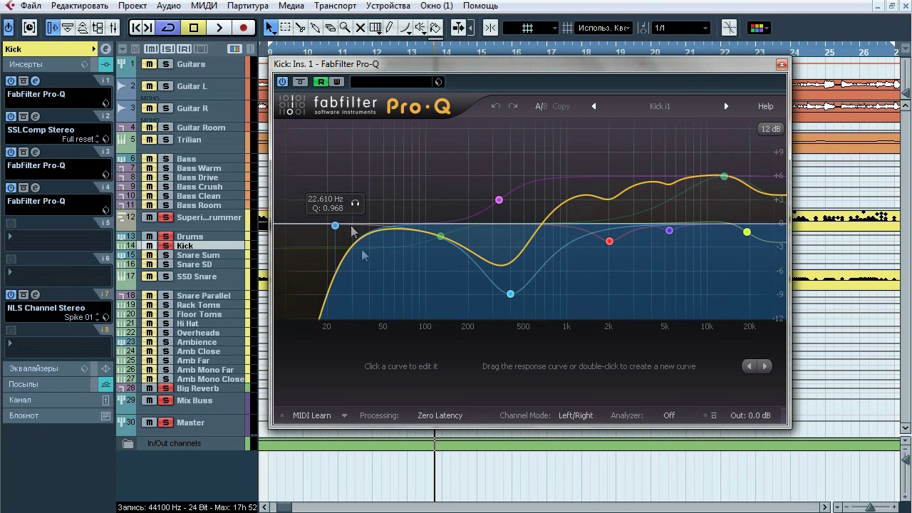
{"action": "key", "text": "space"}
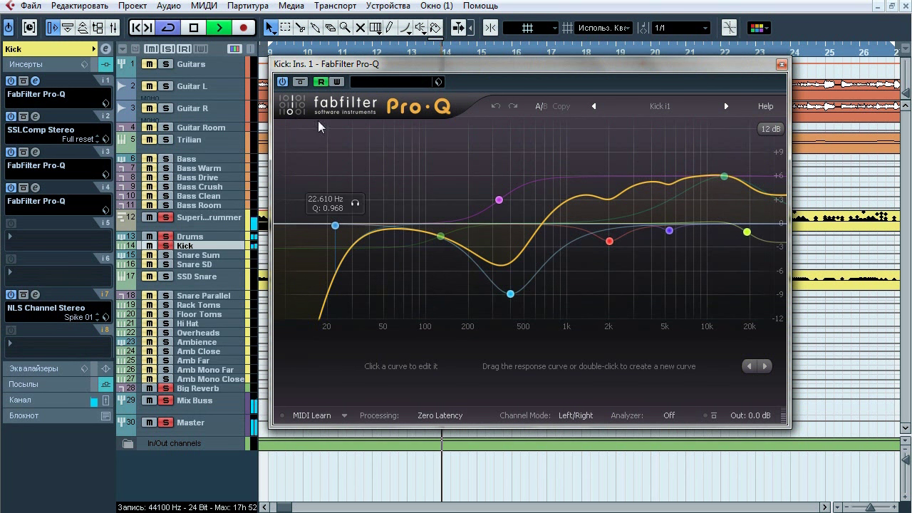
{"action": "left_click", "coordinate": [301, 82]}
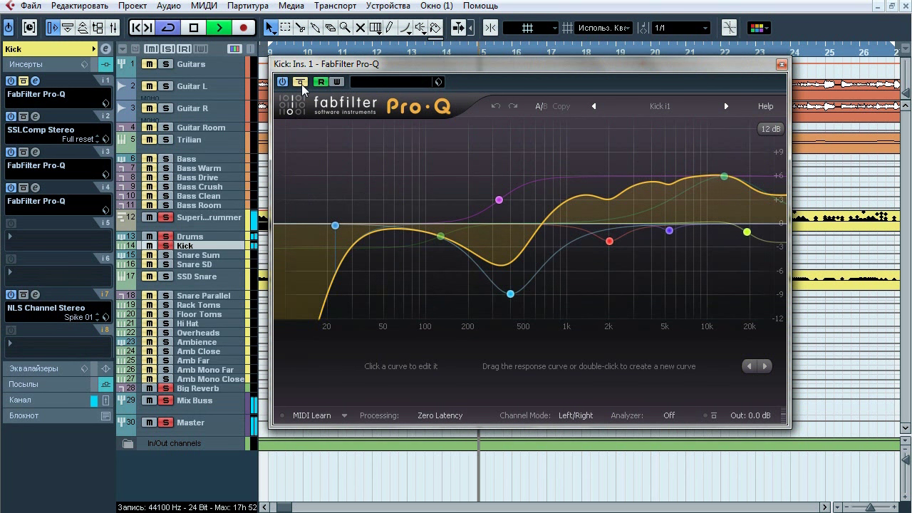
{"action": "left_click", "coordinate": [300, 82]}
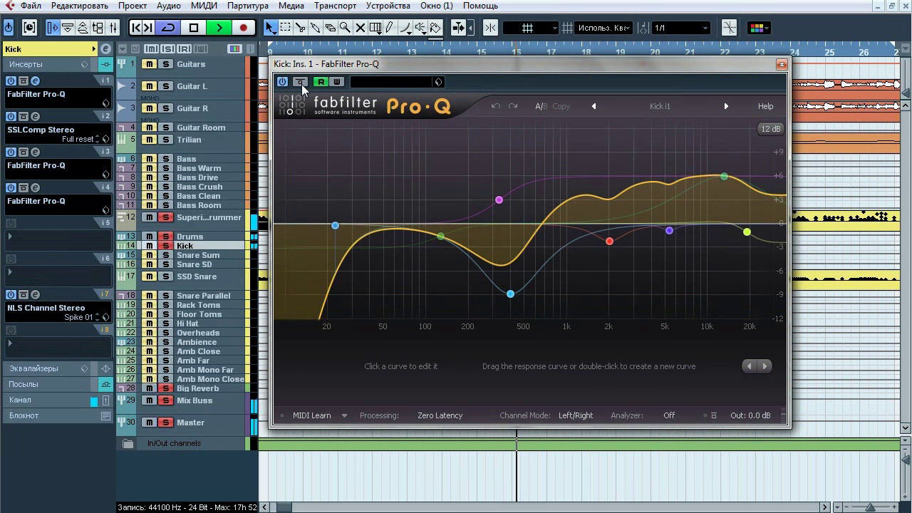
{"action": "left_click", "coordinate": [301, 82]}
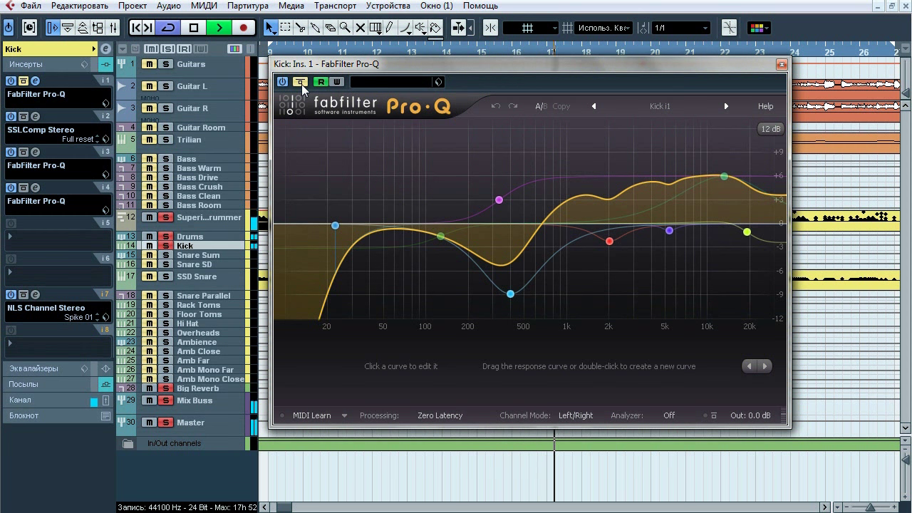
{"action": "left_click", "coordinate": [300, 82]}
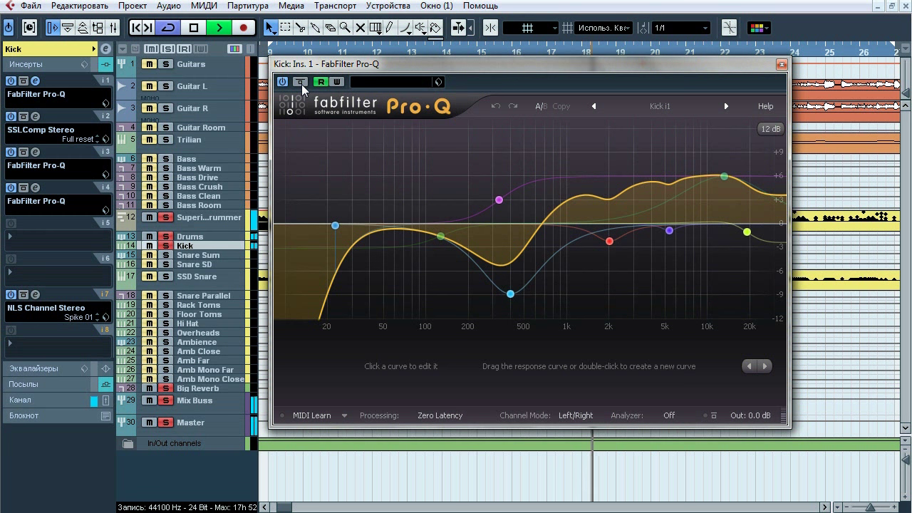
{"action": "left_click", "coordinate": [301, 82]}
{"action": "left_click", "coordinate": [301, 82]}
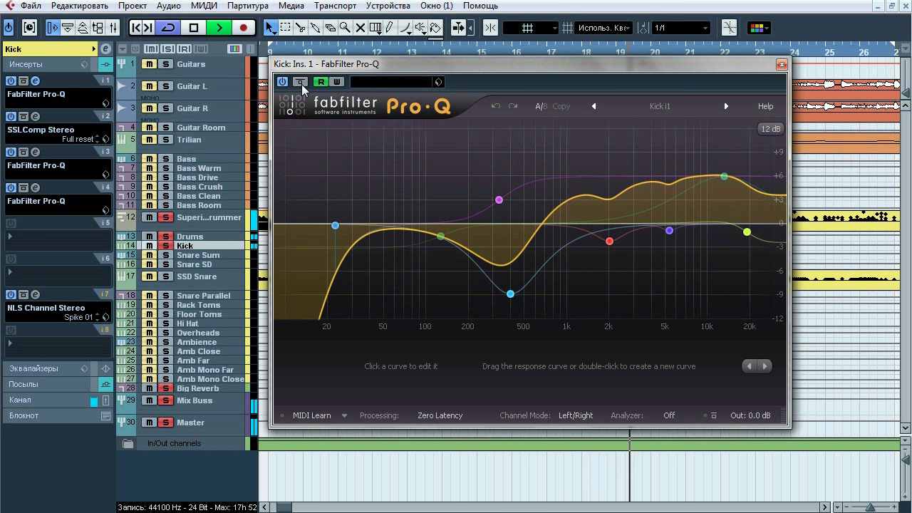
{"action": "key", "text": "space"}
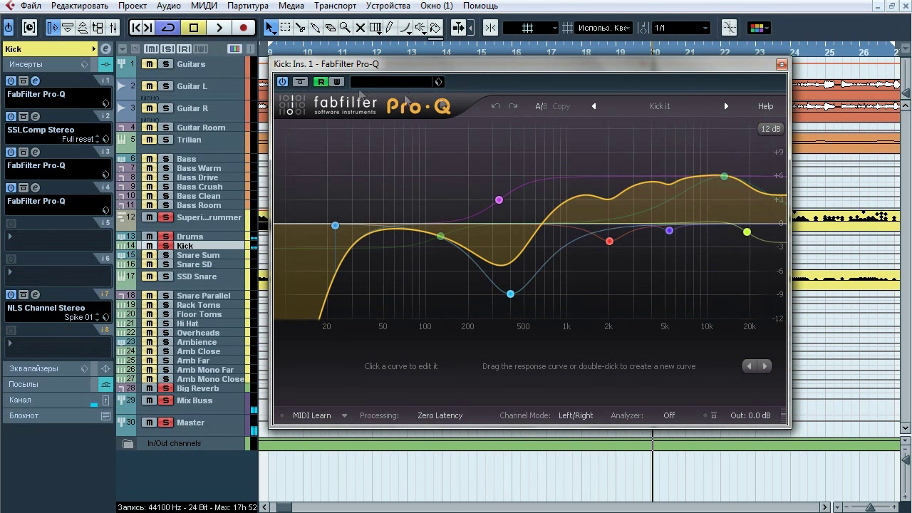
{"action": "left_click", "coordinate": [782, 64]}
{"action": "left_click", "coordinate": [38, 116]}
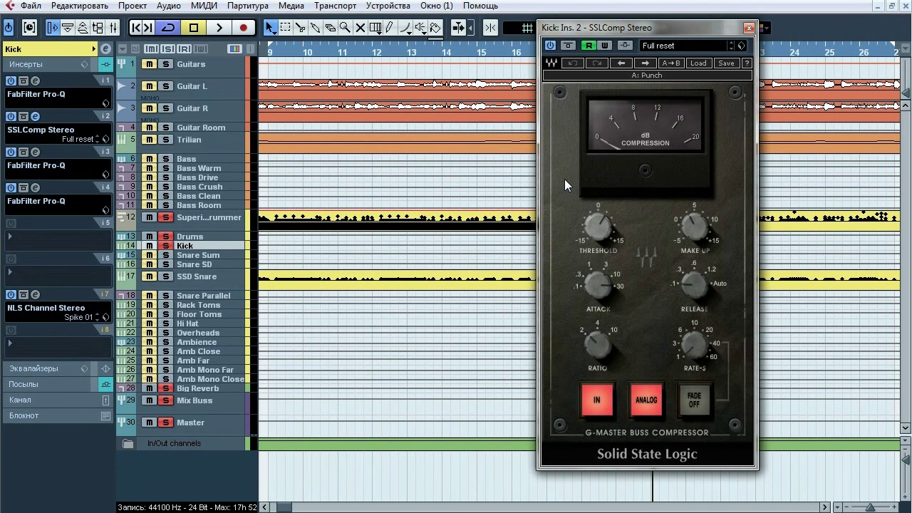
Compare the kick with and without the SSLComp (A: Punch), then open the Ins. 3 Pro-Q
{"action": "key", "text": "space"}
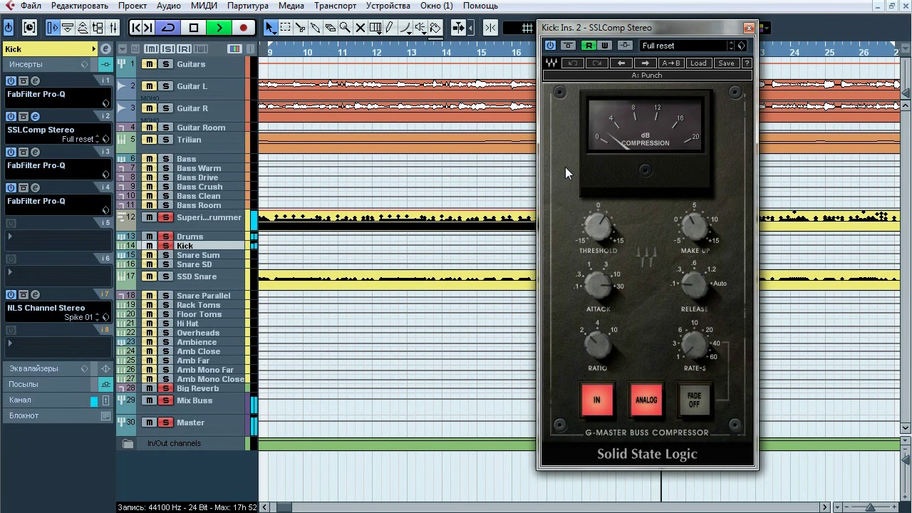
{"action": "left_click", "coordinate": [573, 45]}
{"action": "left_click", "coordinate": [573, 45]}
{"action": "left_click", "coordinate": [573, 45]}
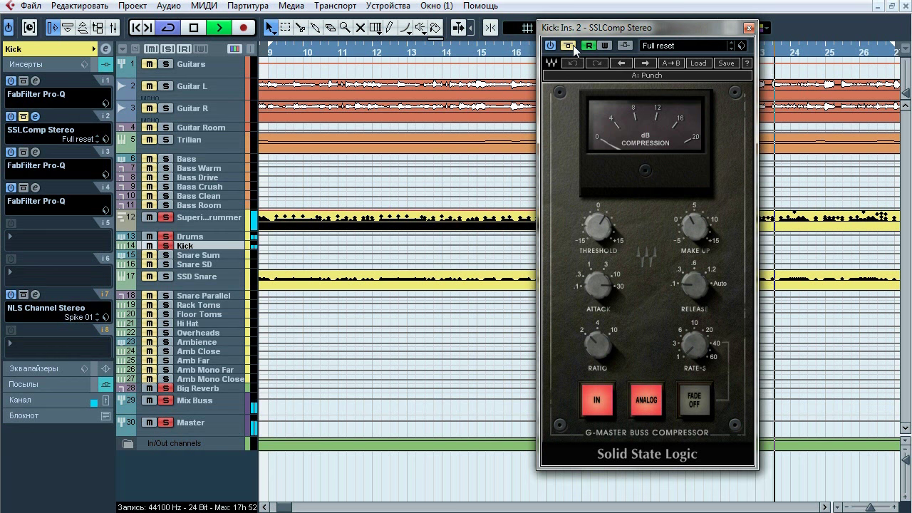
{"action": "left_click", "coordinate": [573, 45]}
{"action": "key", "text": "space"}
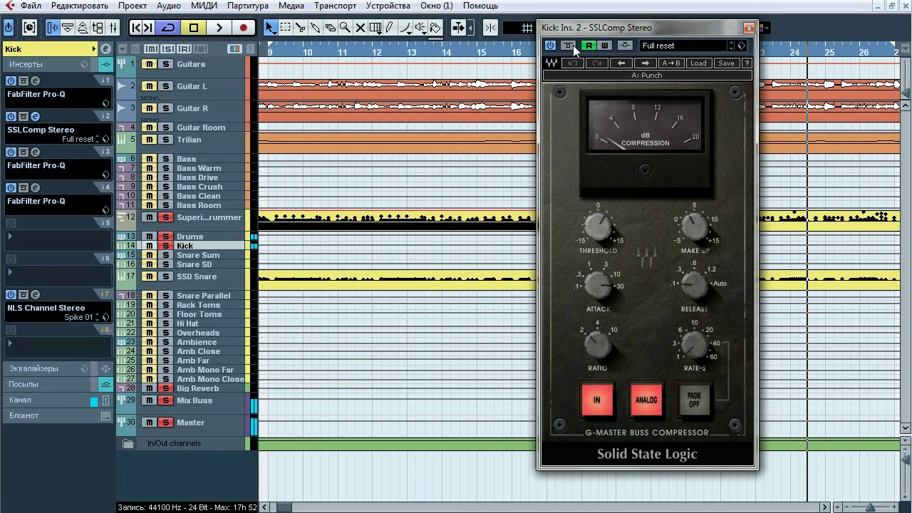
{"action": "left_click", "coordinate": [748, 27]}
{"action": "left_click", "coordinate": [35, 152]}
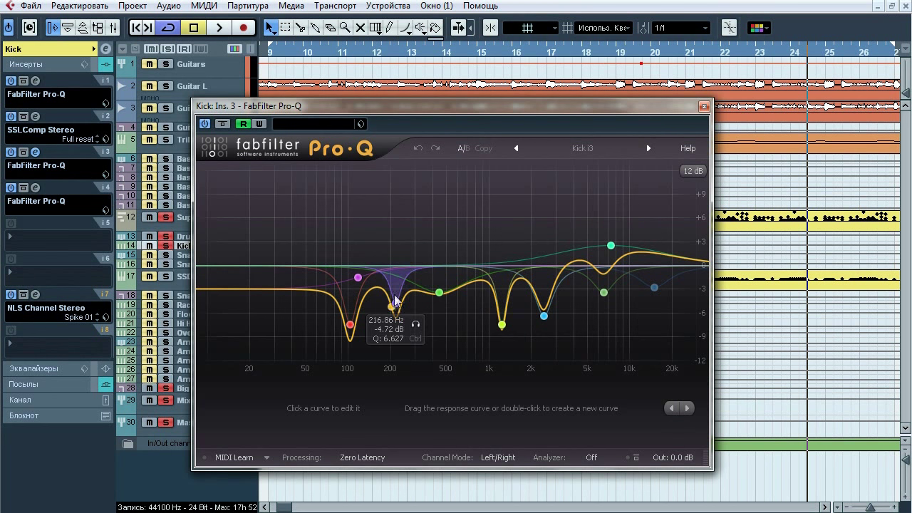
A/B the Ins. 3 Pro-Q (216.86 Hz cut, 7323 Hz boost), then open the Ins. 4 Pro-Q
{"action": "key", "text": "space"}
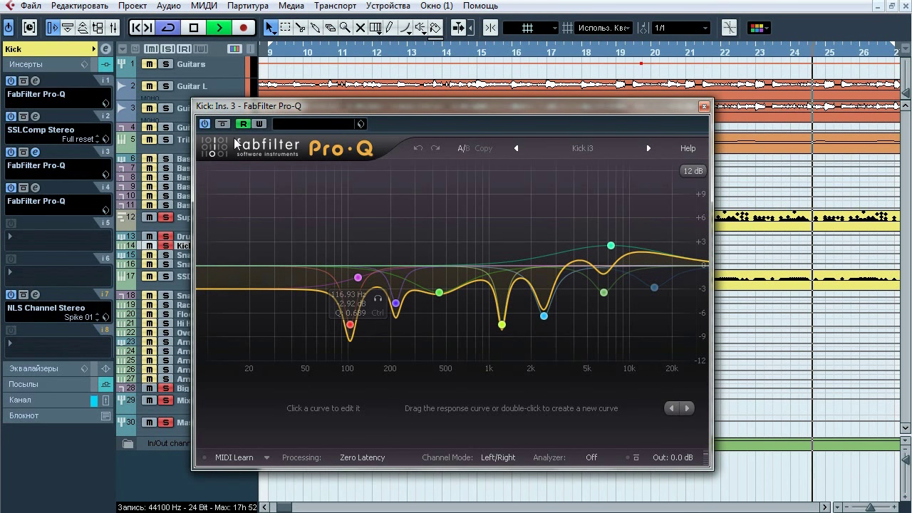
{"action": "left_click", "coordinate": [226, 124]}
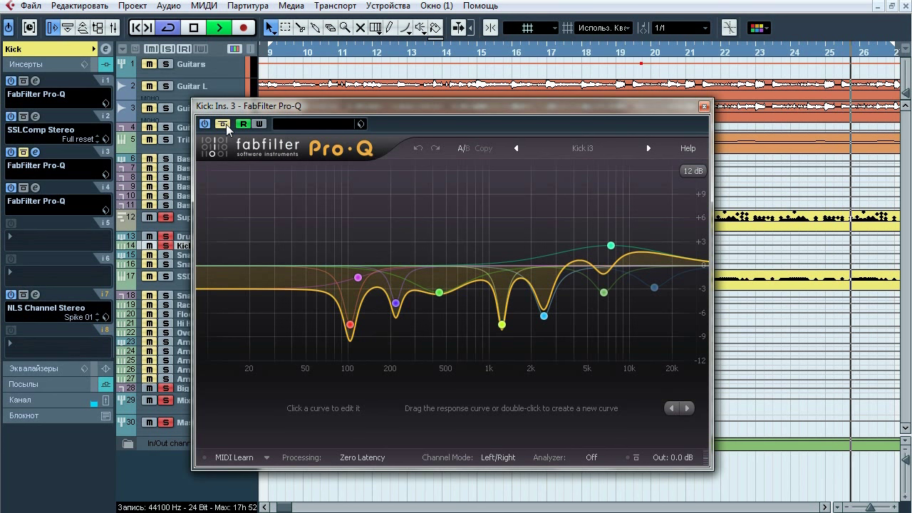
{"action": "left_click", "coordinate": [226, 124]}
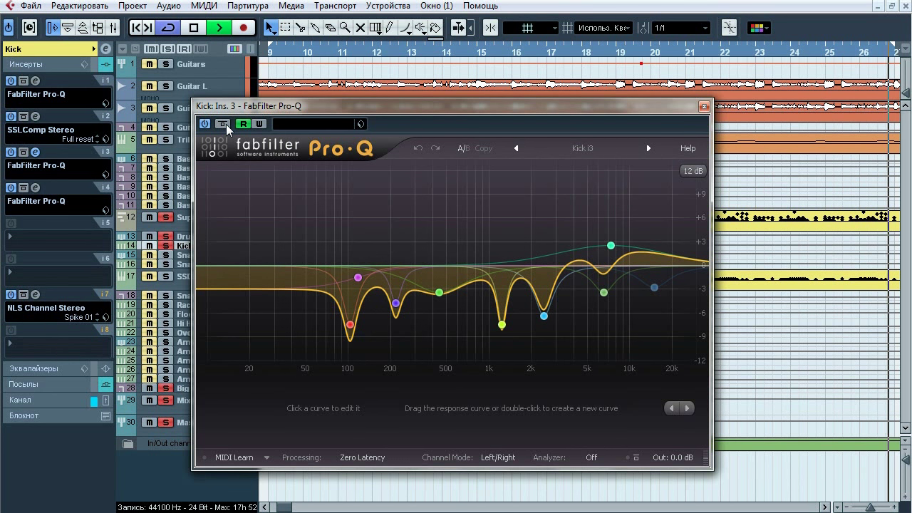
{"action": "left_click", "coordinate": [226, 124]}
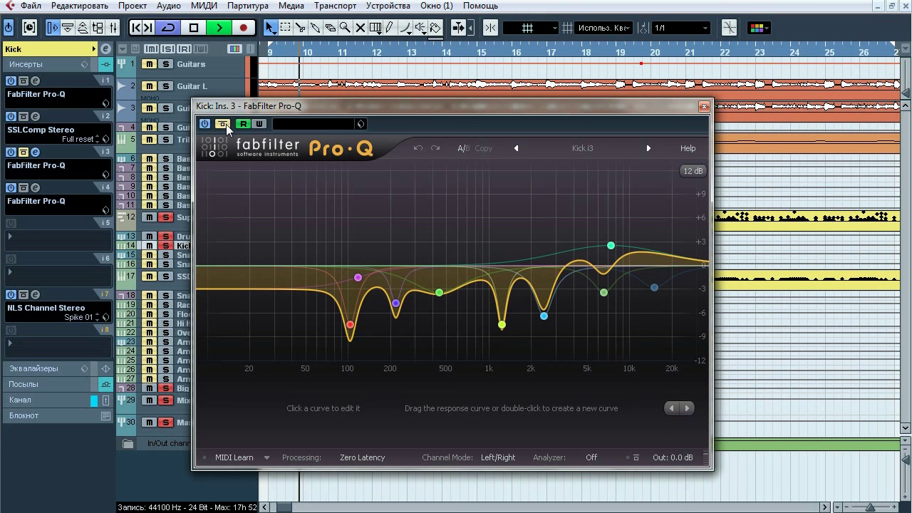
{"action": "left_click", "coordinate": [226, 124]}
{"action": "left_click", "coordinate": [225, 125]}
{"action": "key", "text": "space"}
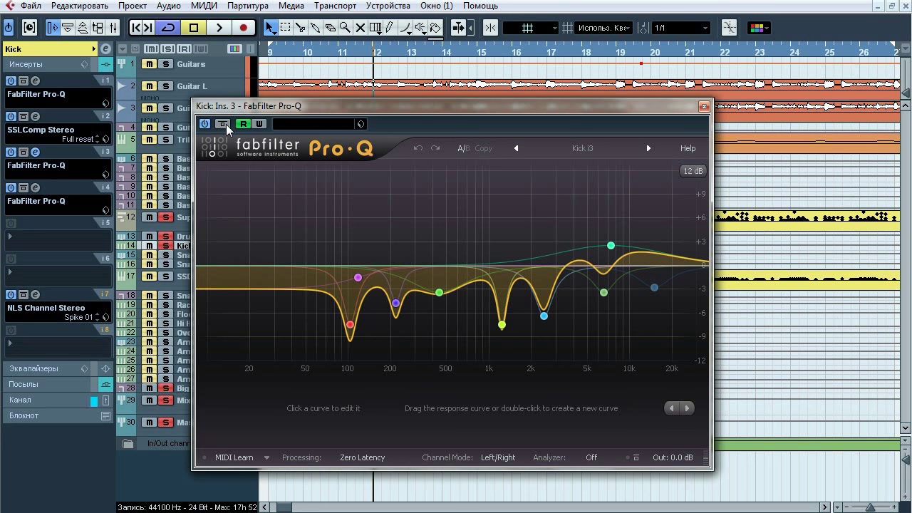
{"action": "left_click", "coordinate": [703, 107]}
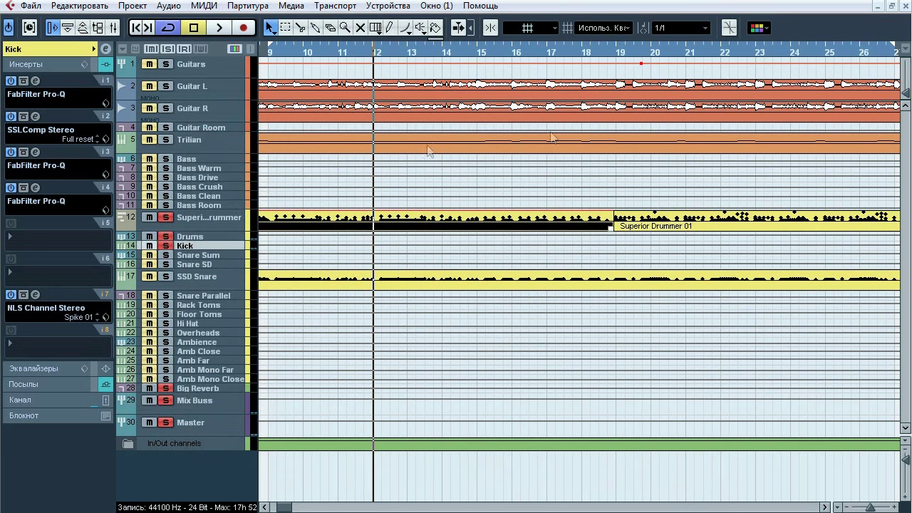
{"action": "left_click", "coordinate": [35, 187]}
Play the kick and solo each Pro-Q cut in turn: 125, 383, 818.8, 4041.8, 5223.1, 8324.9 Hz
{"action": "mouse_move", "coordinate": [414, 360]}
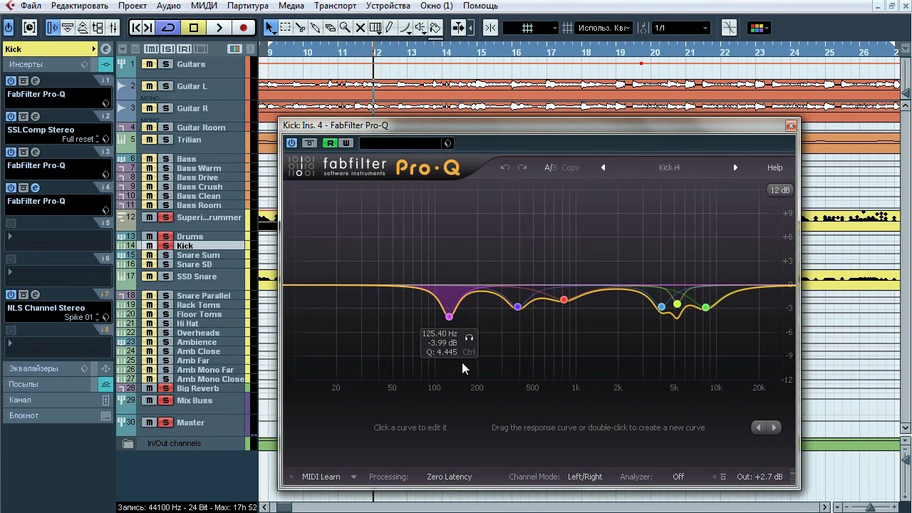
{"action": "key", "text": "space"}
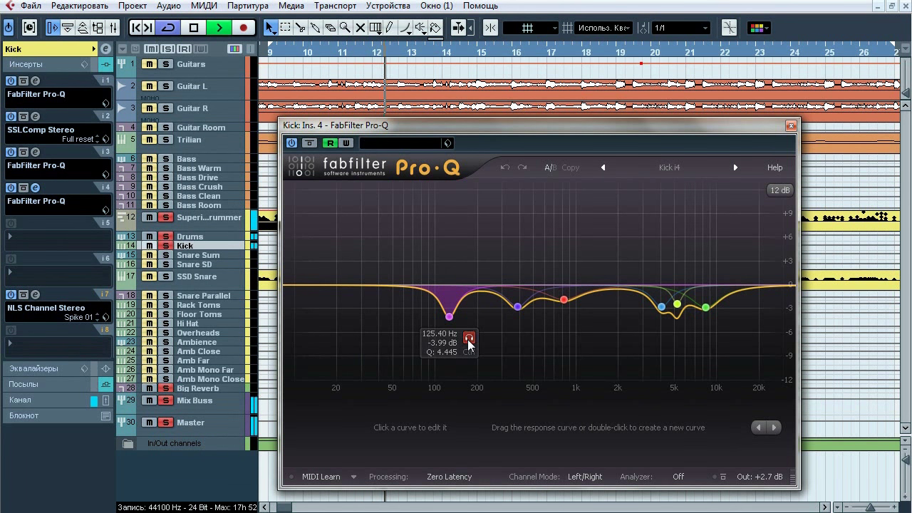
{"action": "left_click", "coordinate": [468, 339]}
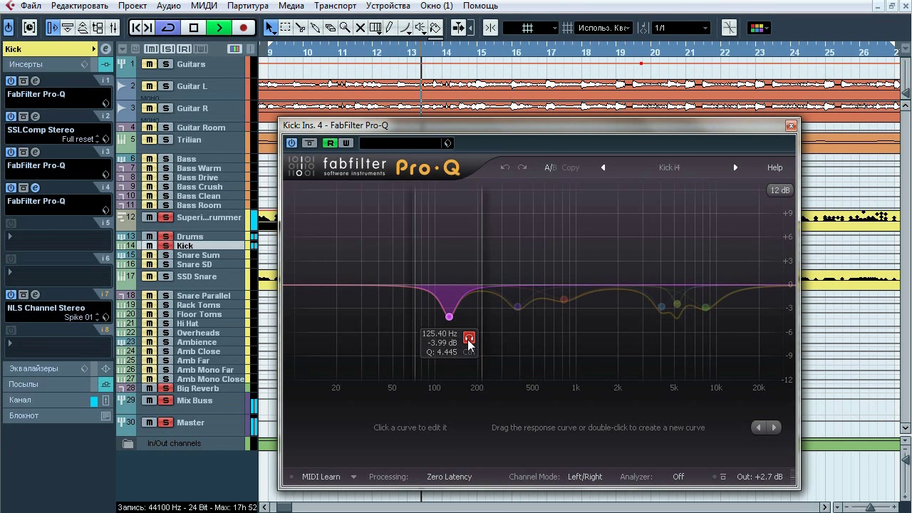
{"action": "left_click", "coordinate": [537, 328]}
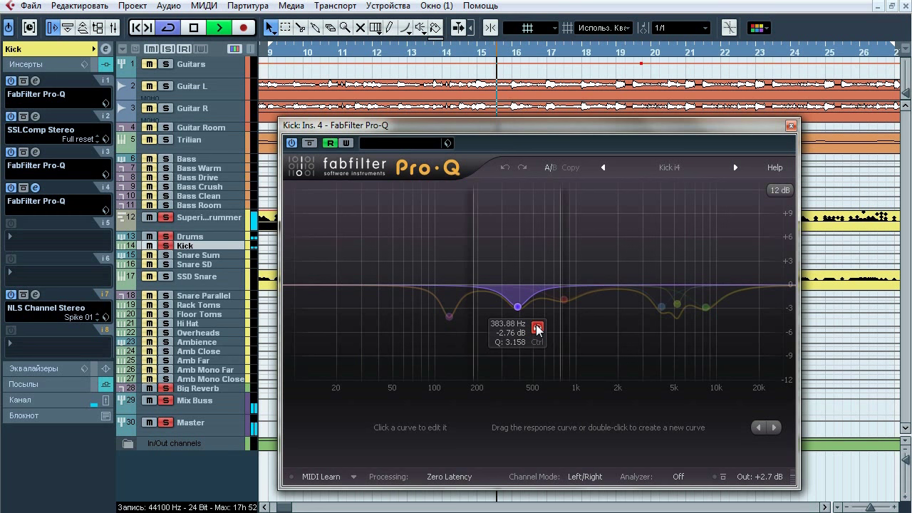
{"action": "left_click", "coordinate": [538, 328]}
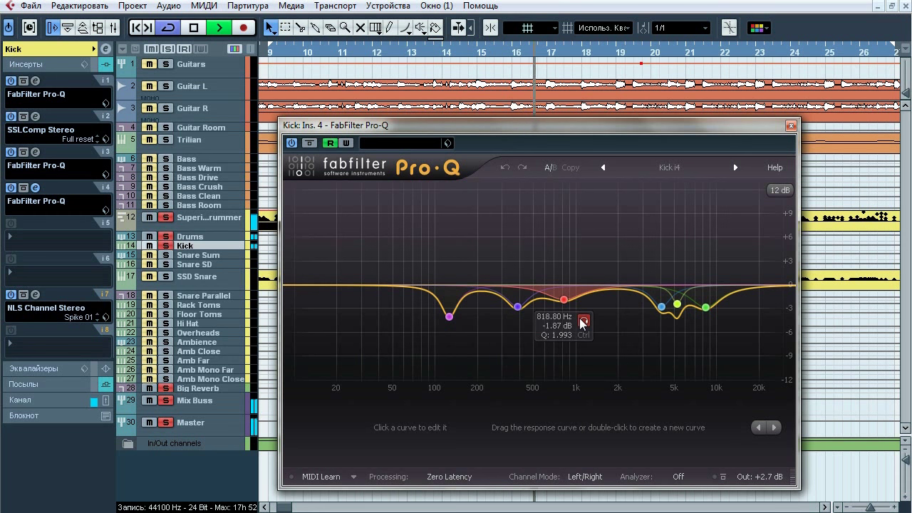
{"action": "left_click", "coordinate": [583, 323]}
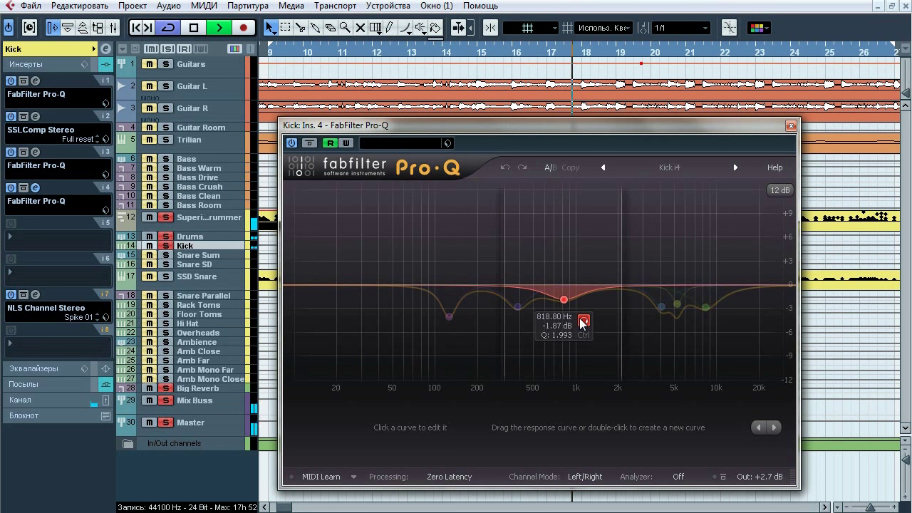
{"action": "left_click", "coordinate": [583, 323]}
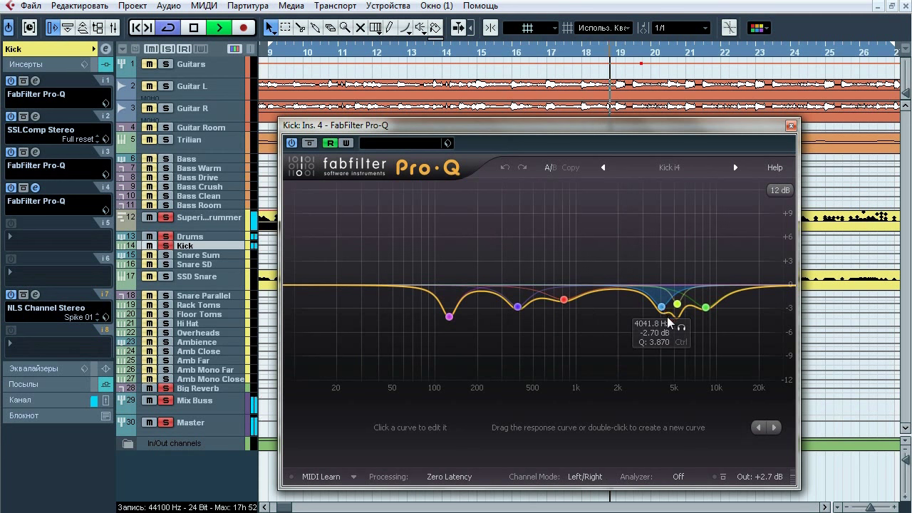
{"action": "left_click", "coordinate": [681, 329]}
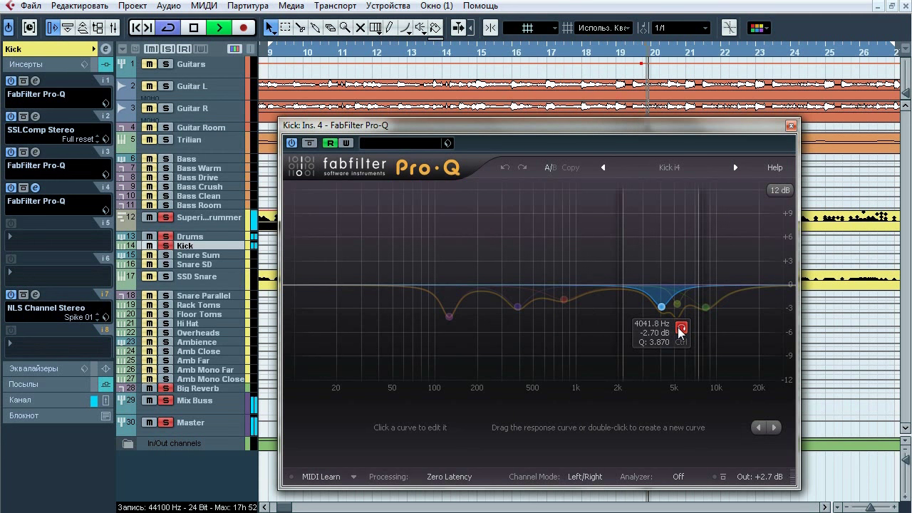
{"action": "left_click", "coordinate": [681, 329]}
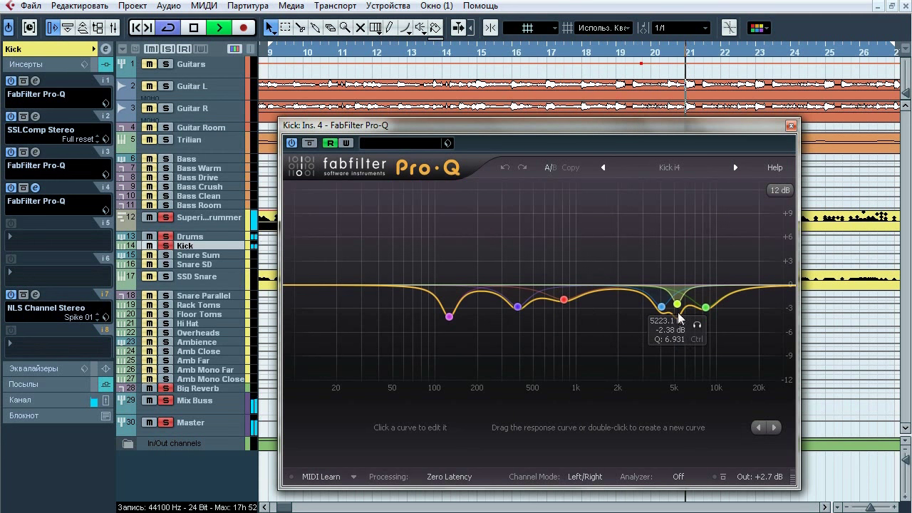
{"action": "left_click", "coordinate": [697, 325]}
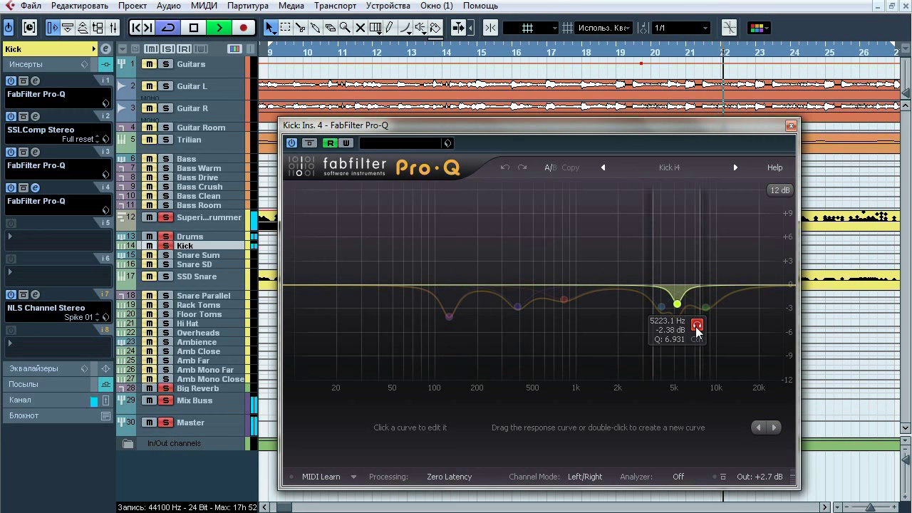
{"action": "left_click", "coordinate": [697, 325]}
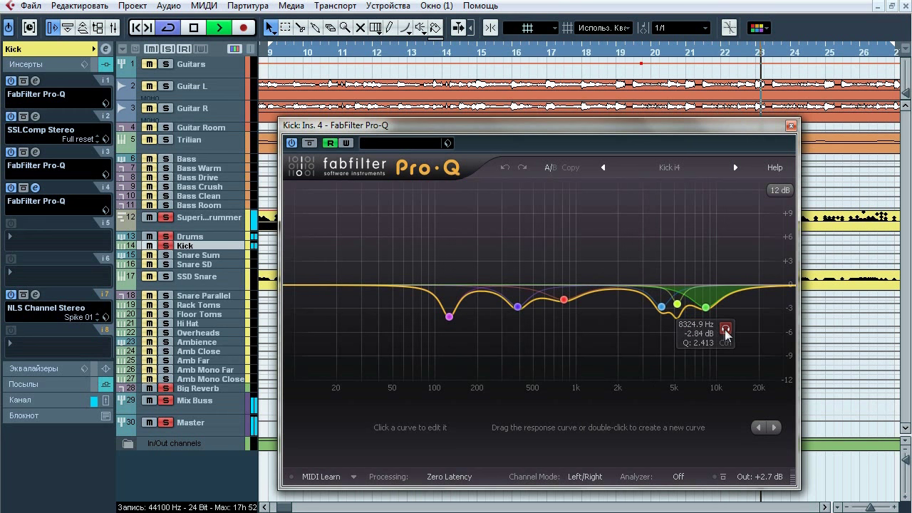
{"action": "left_click", "coordinate": [725, 330]}
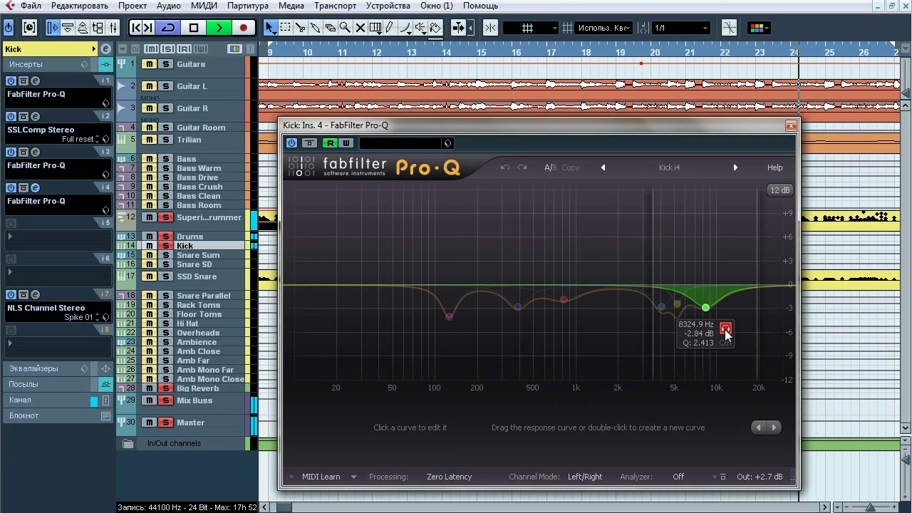
{"action": "left_click", "coordinate": [726, 329]}
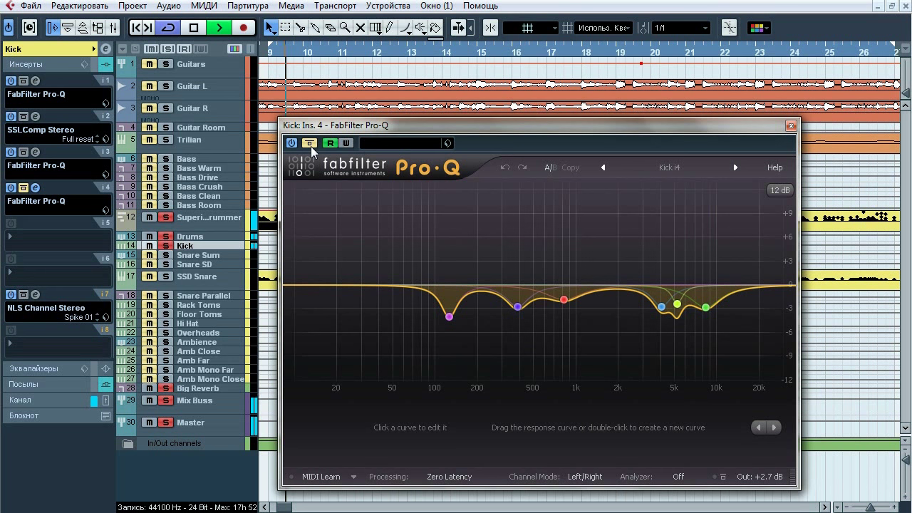
Compare the kick's Ins. 4 Pro-Q against bypass, stop playback and close the EQ
{"action": "left_click", "coordinate": [311, 145]}
{"action": "left_click", "coordinate": [311, 144]}
{"action": "key", "text": "space"}
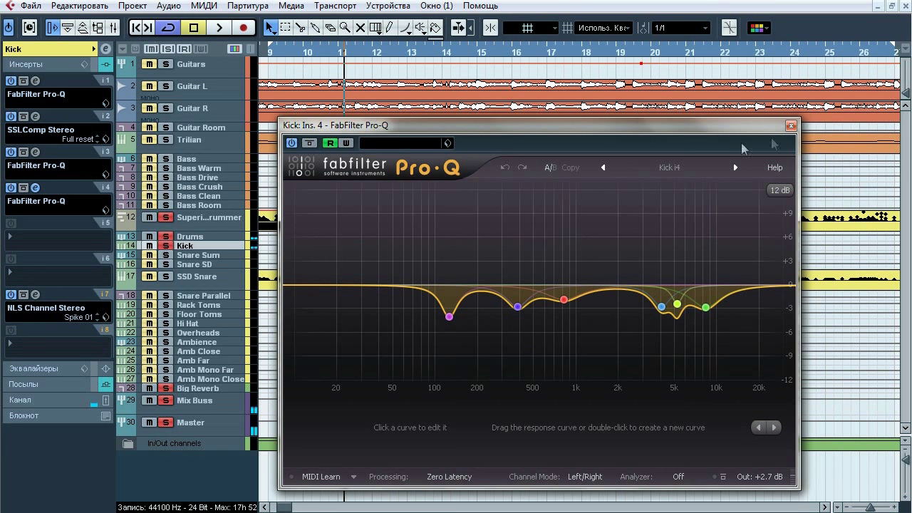
{"action": "left_click", "coordinate": [791, 126]}
Audition the kick's NLS Channel Stereo against bypass, close it, and show the Kick's sends
{"action": "left_click", "coordinate": [34, 295]}
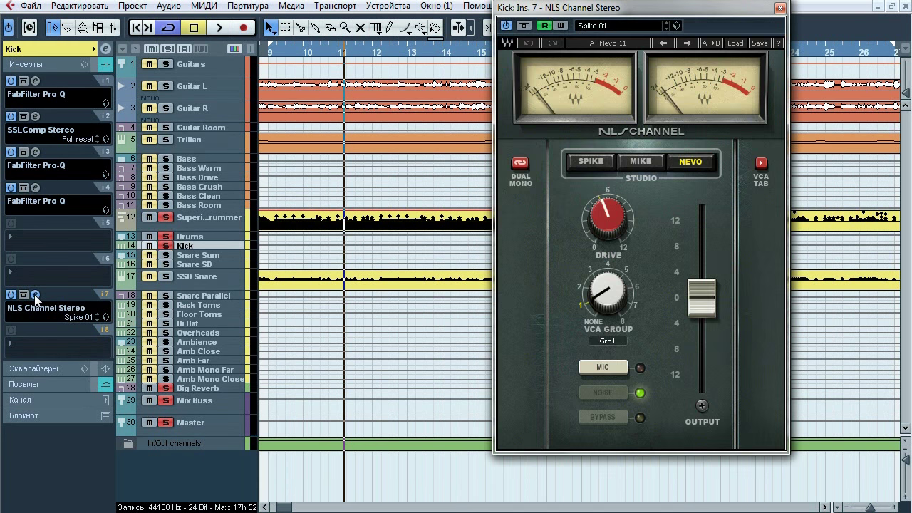
{"action": "key", "text": "space"}
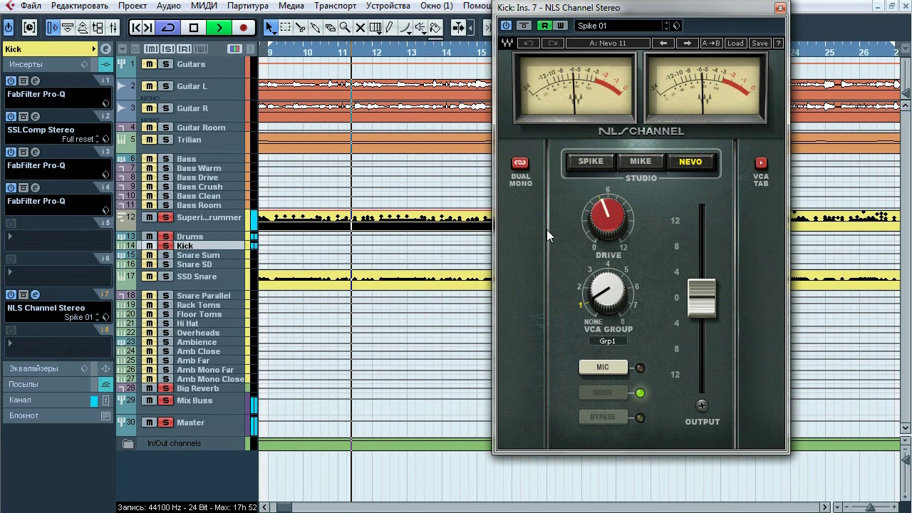
{"action": "left_click", "coordinate": [523, 26]}
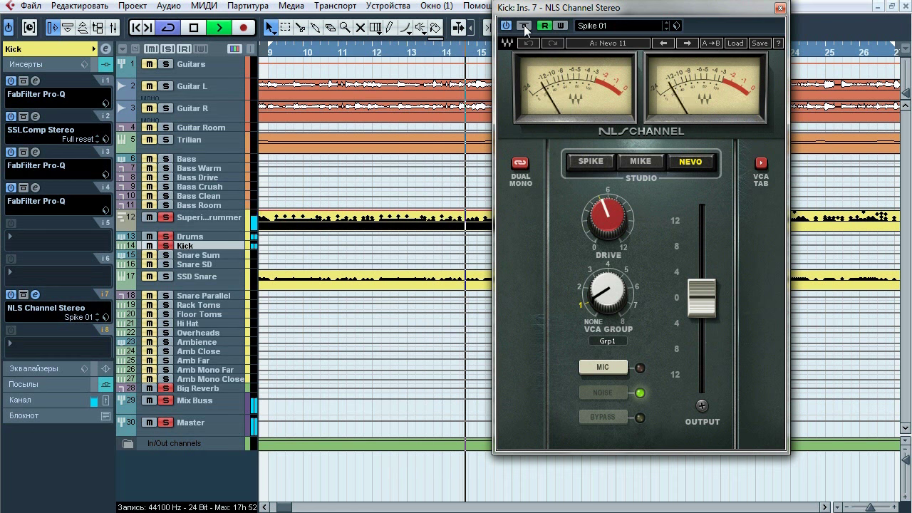
{"action": "left_click", "coordinate": [524, 26]}
{"action": "key", "text": "space"}
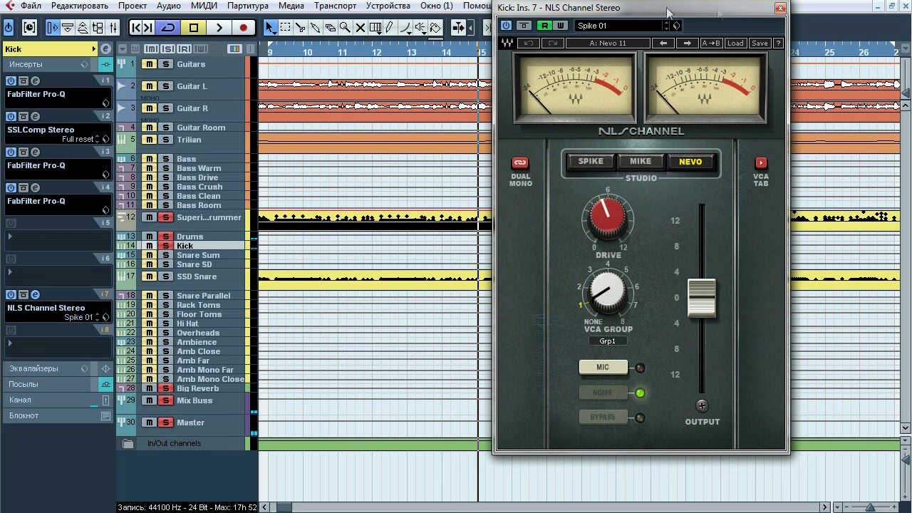
{"action": "left_click", "coordinate": [780, 8]}
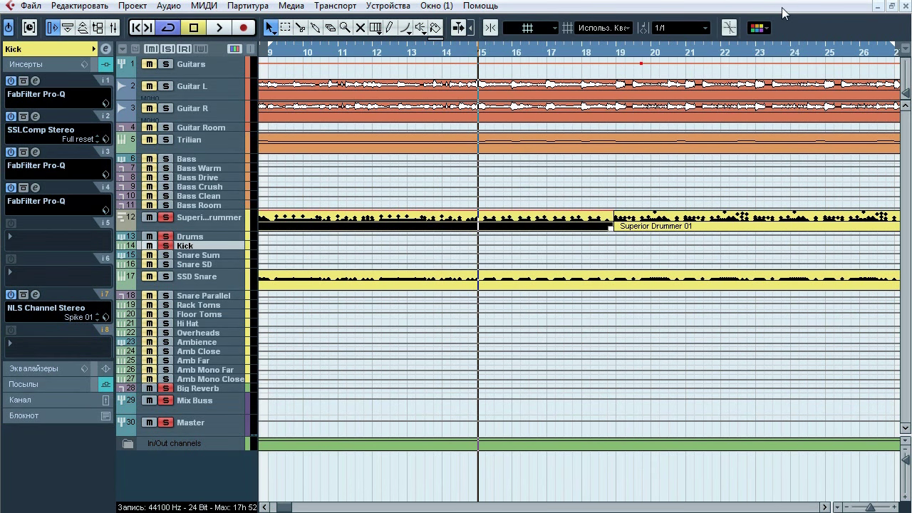
{"action": "left_click", "coordinate": [42, 384]}
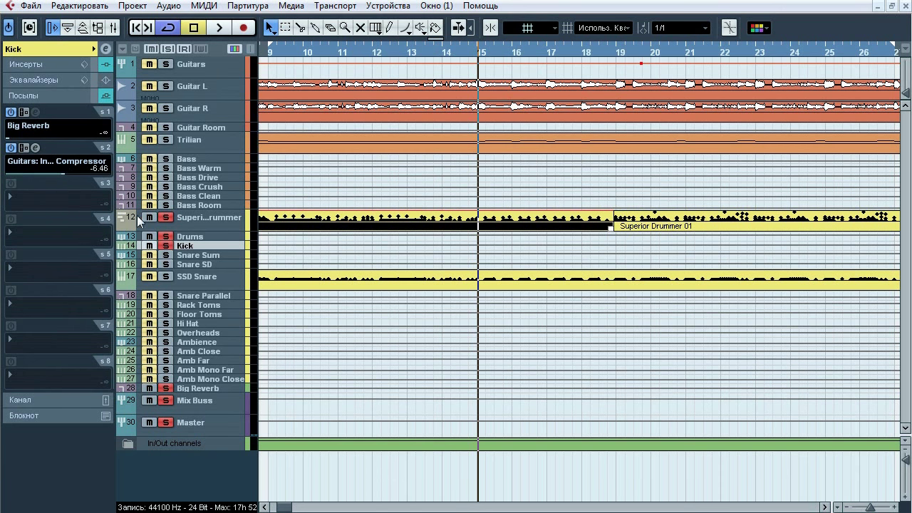
Unsolo Superior Drummer, loop bars 9–12 and audition the Snare Sum track soloed
{"action": "left_click", "coordinate": [166, 217]}
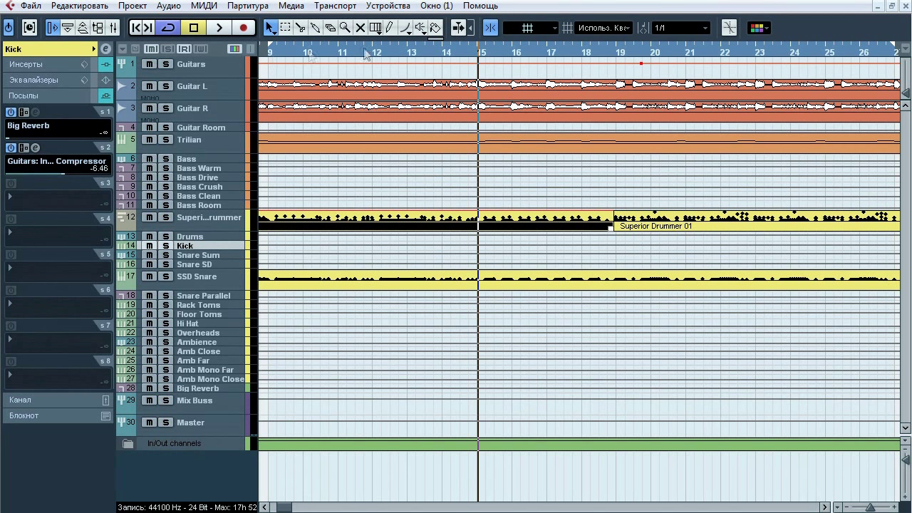
{"action": "left_click", "coordinate": [274, 56]}
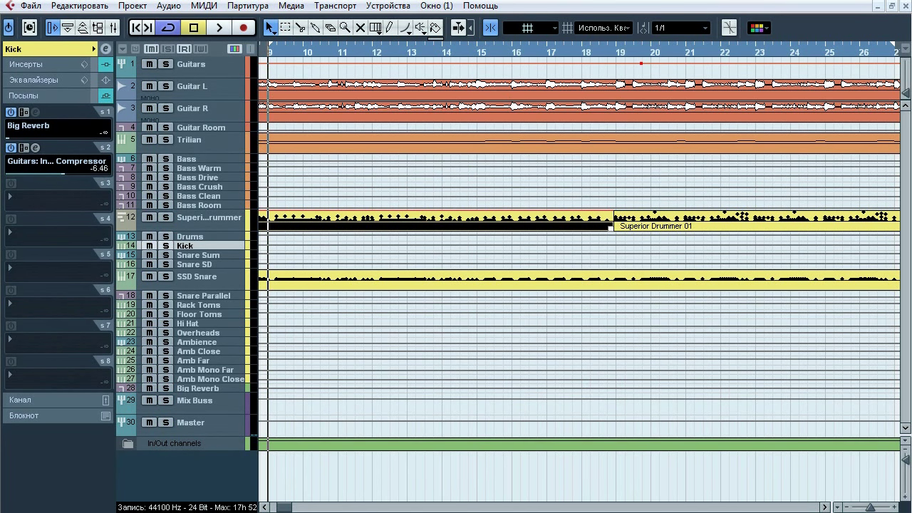
{"action": "left_click_drag", "start_coordinate": [274, 56], "coordinate": [372, 55]}
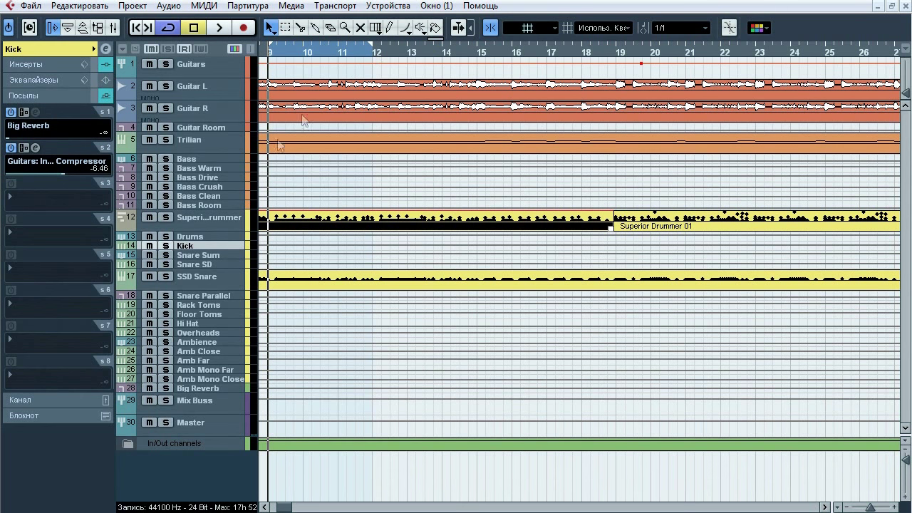
{"action": "left_click", "coordinate": [166, 255]}
{"action": "key", "text": "space"}
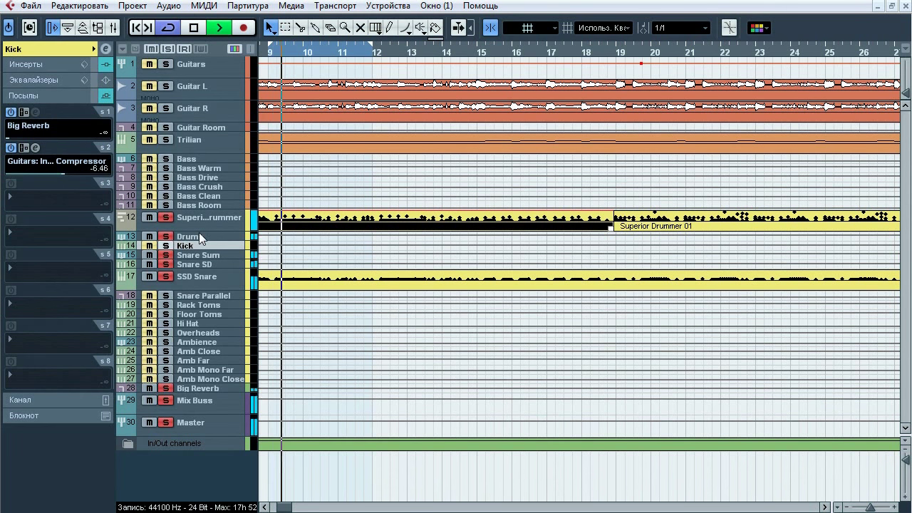
{"action": "left_click", "coordinate": [206, 256]}
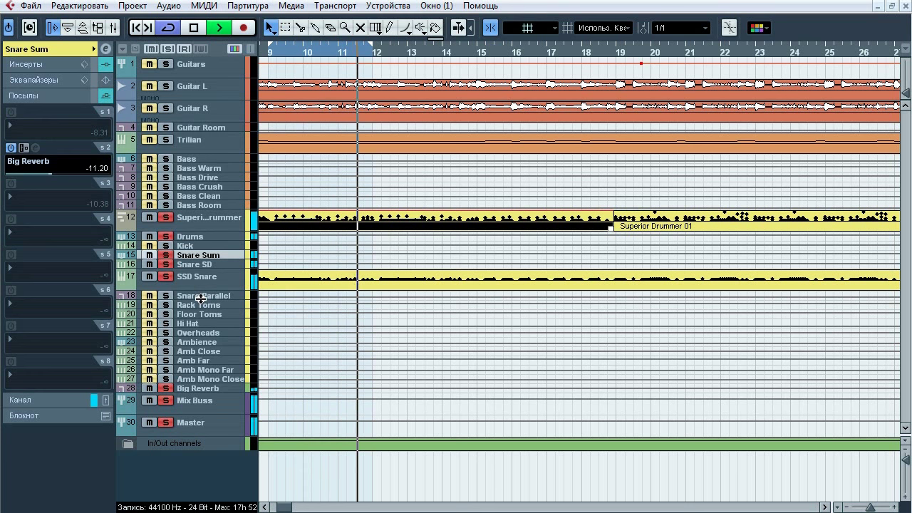
{"action": "key", "text": "space"}
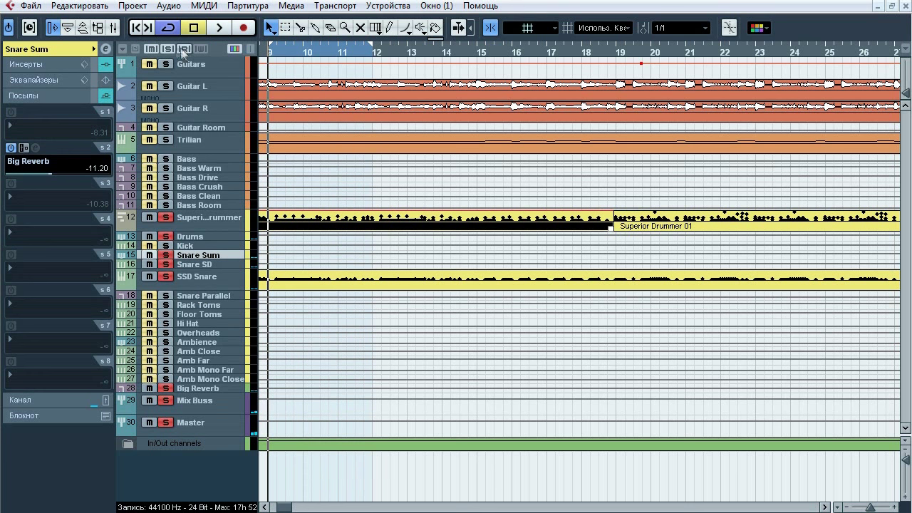
Clear all solos, solo Snare SD and open its first-insert Pro-Q
{"action": "left_click", "coordinate": [168, 50]}
{"action": "left_click", "coordinate": [165, 265]}
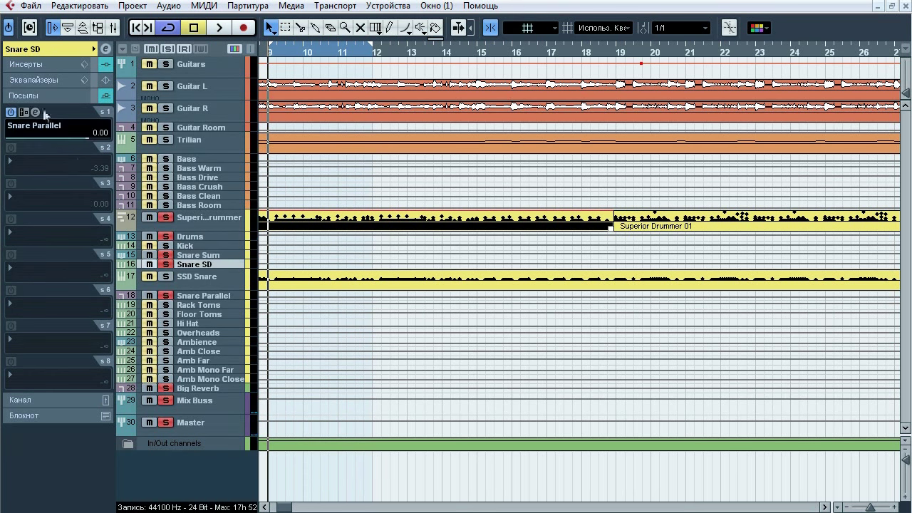
{"action": "left_click", "coordinate": [31, 67]}
{"action": "left_click", "coordinate": [35, 82]}
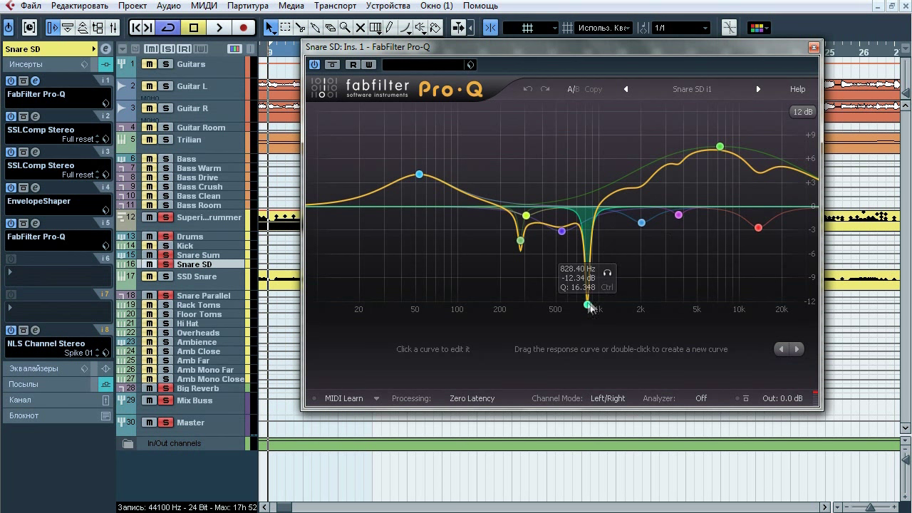
{"action": "key", "text": "space"}
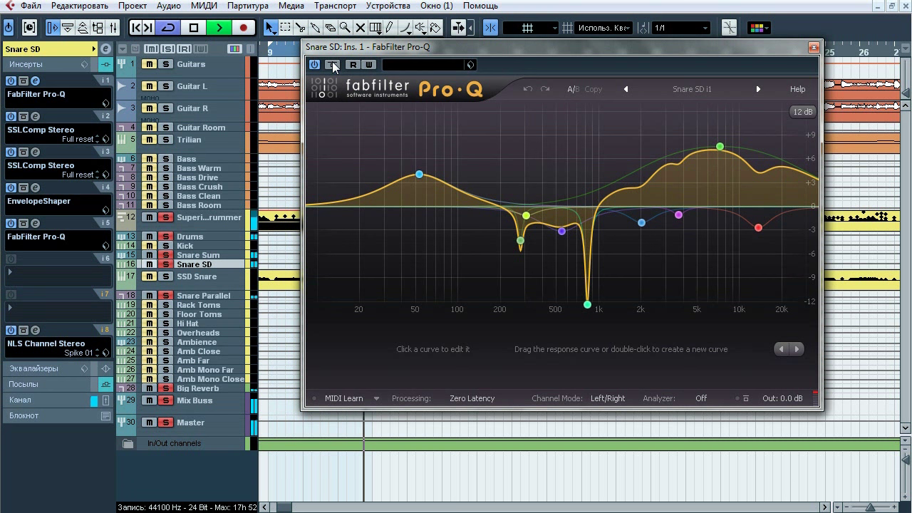
{"action": "key", "text": "space"}
{"action": "left_click", "coordinate": [814, 48]}
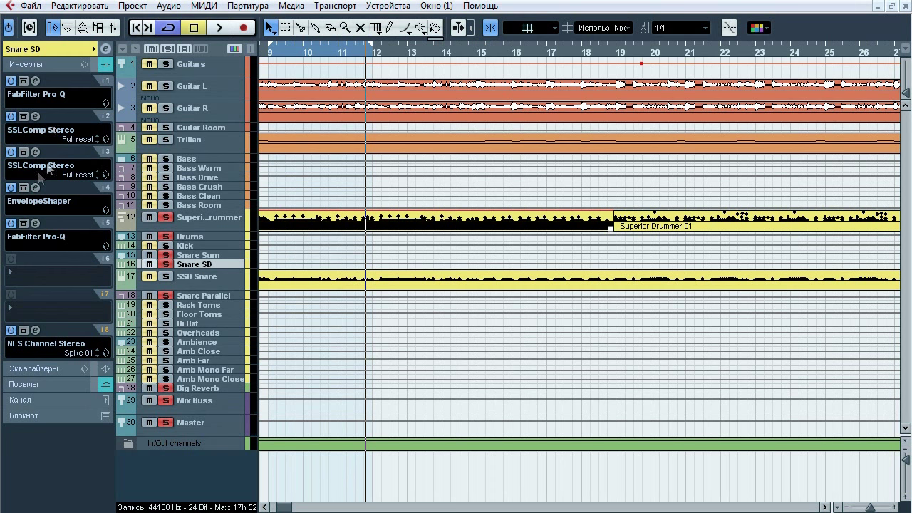
{"action": "left_click", "coordinate": [35, 116]}
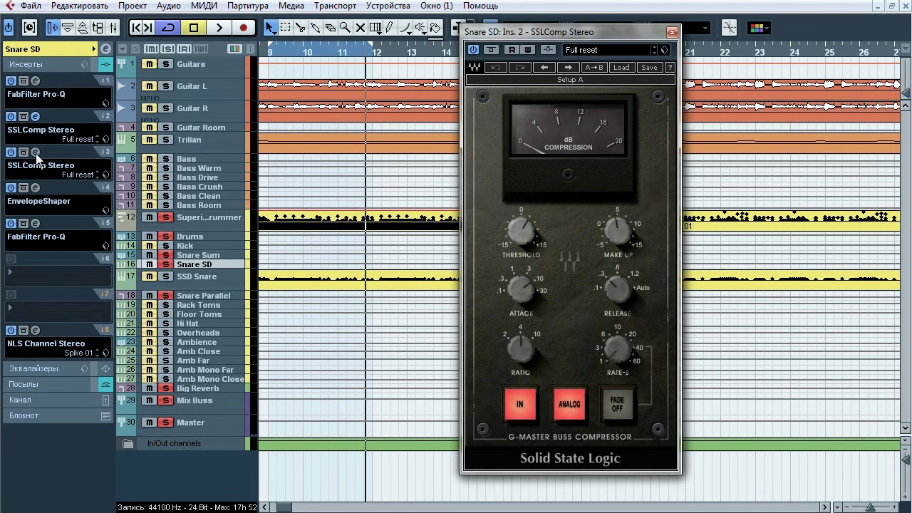
{"action": "left_click", "coordinate": [35, 152]}
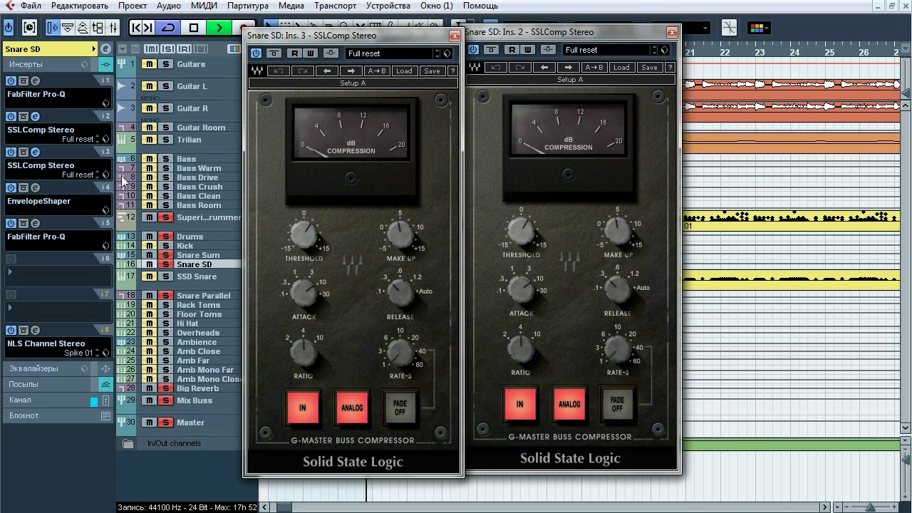
{"action": "left_click", "coordinate": [23, 152]}
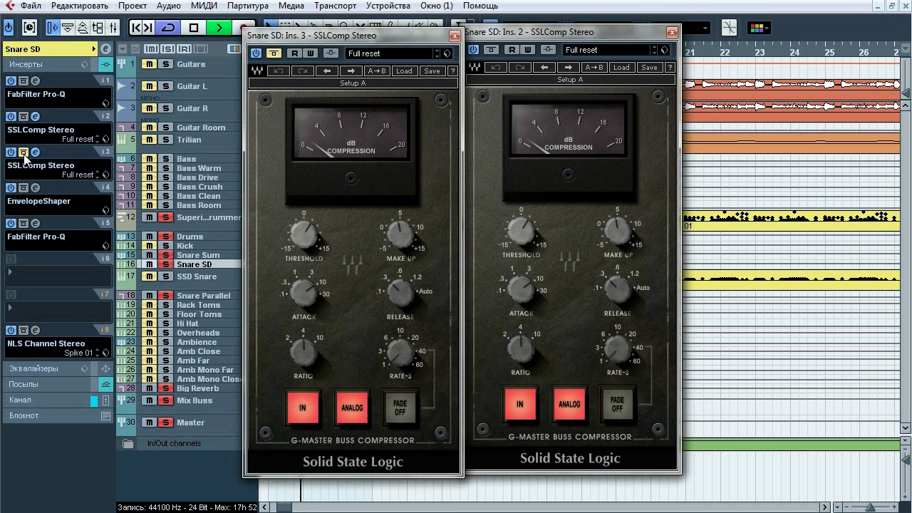
{"action": "left_click", "coordinate": [23, 117]}
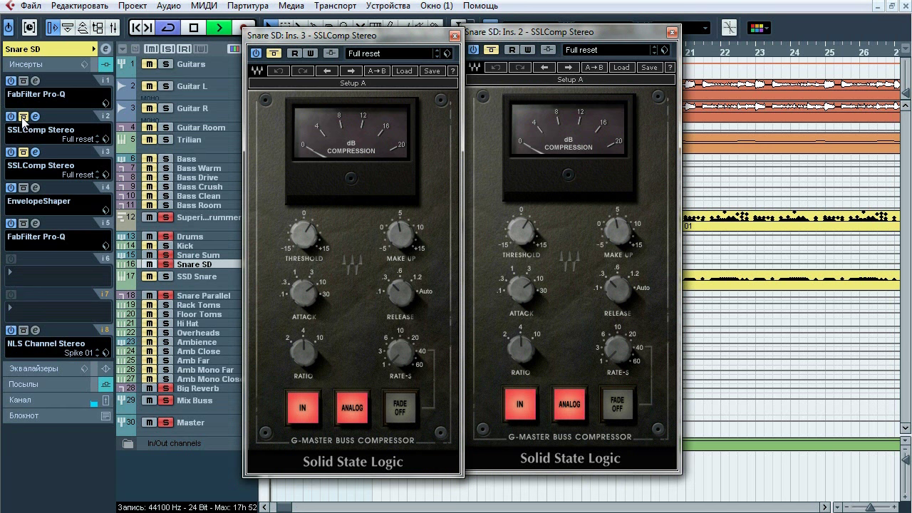
{"action": "left_click", "coordinate": [24, 117]}
{"action": "left_click", "coordinate": [25, 152]}
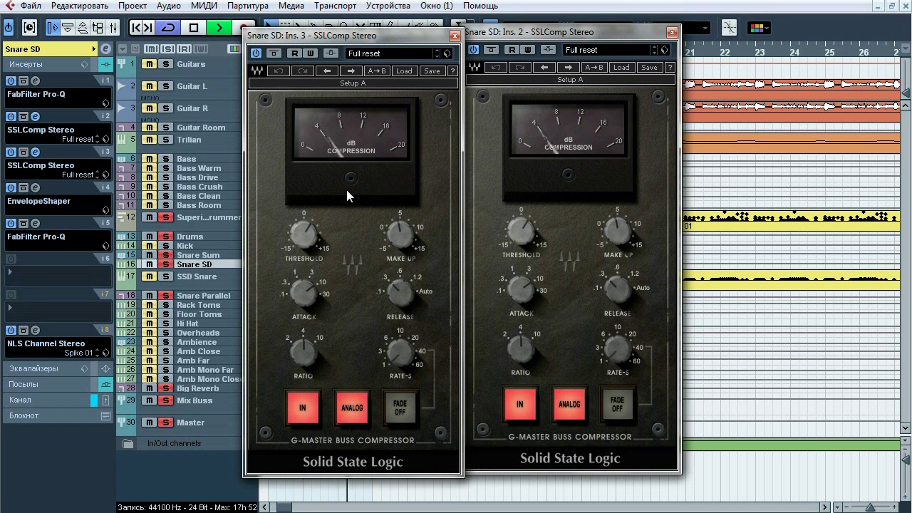
{"action": "key", "text": "space"}
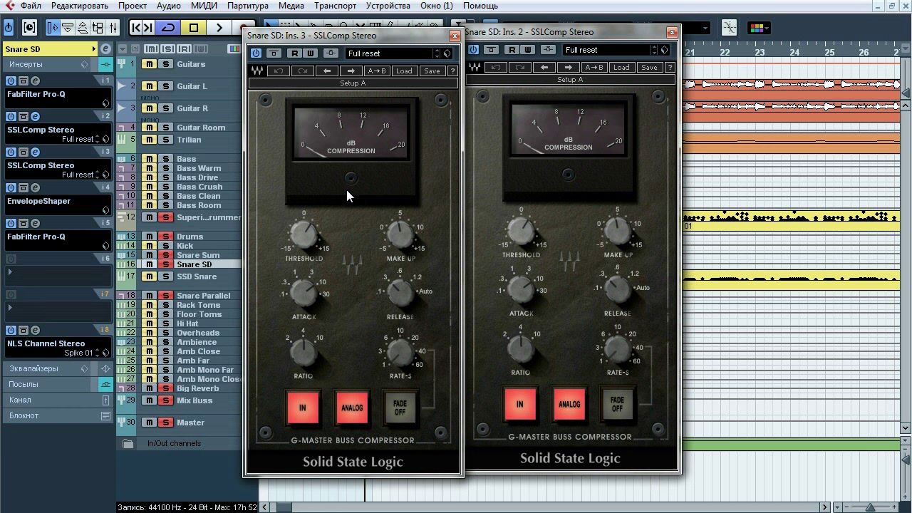
{"action": "left_click", "coordinate": [672, 32]}
{"action": "left_click", "coordinate": [454, 36]}
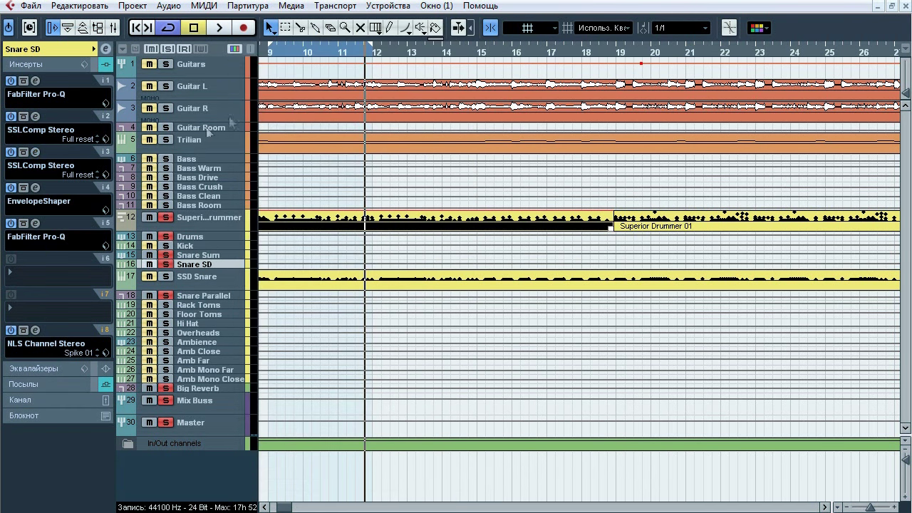
{"action": "left_click", "coordinate": [35, 189]}
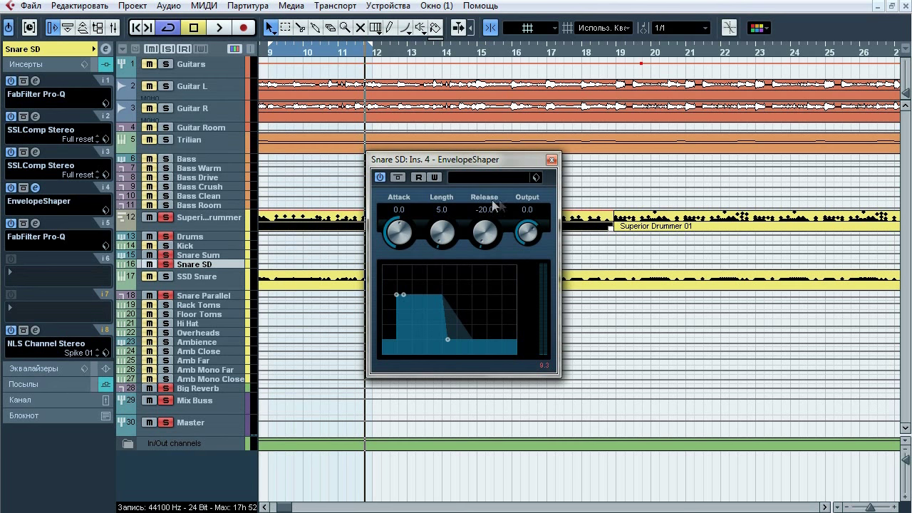
{"action": "key", "text": "space"}
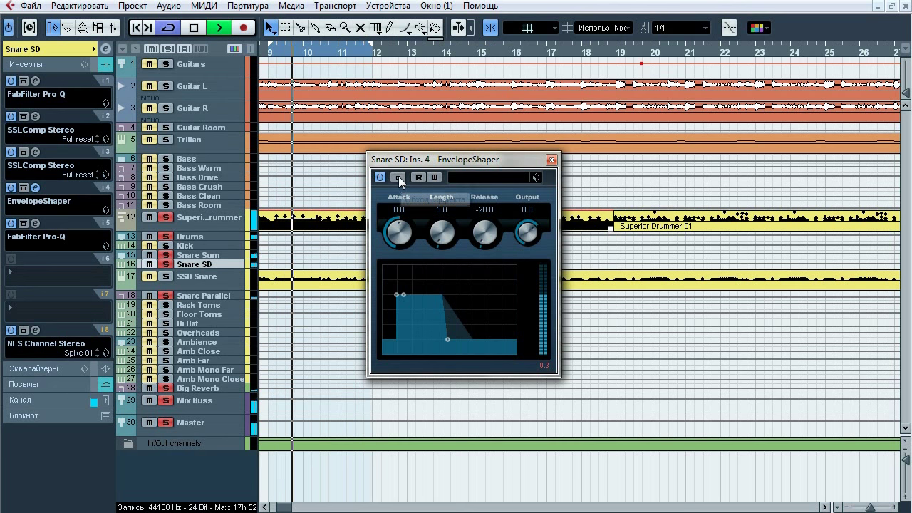
{"action": "left_click", "coordinate": [399, 179]}
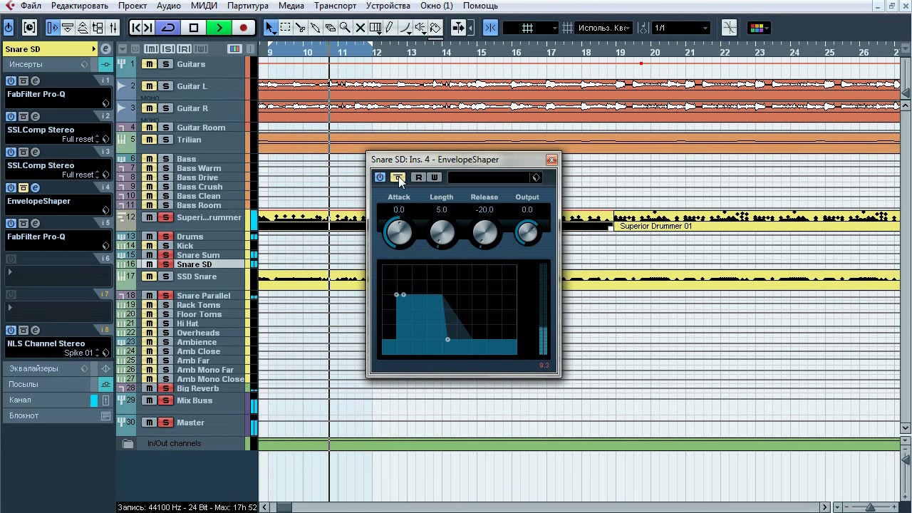
{"action": "left_click", "coordinate": [398, 178]}
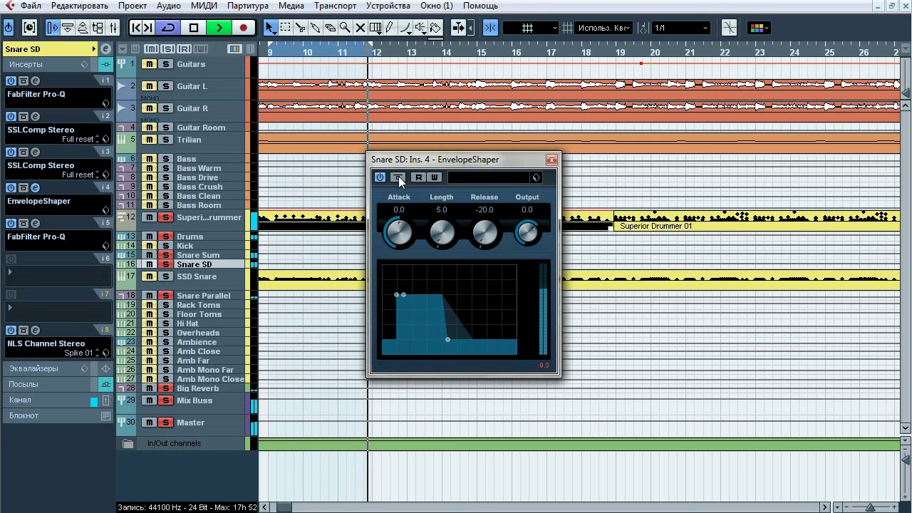
{"action": "left_click", "coordinate": [399, 179]}
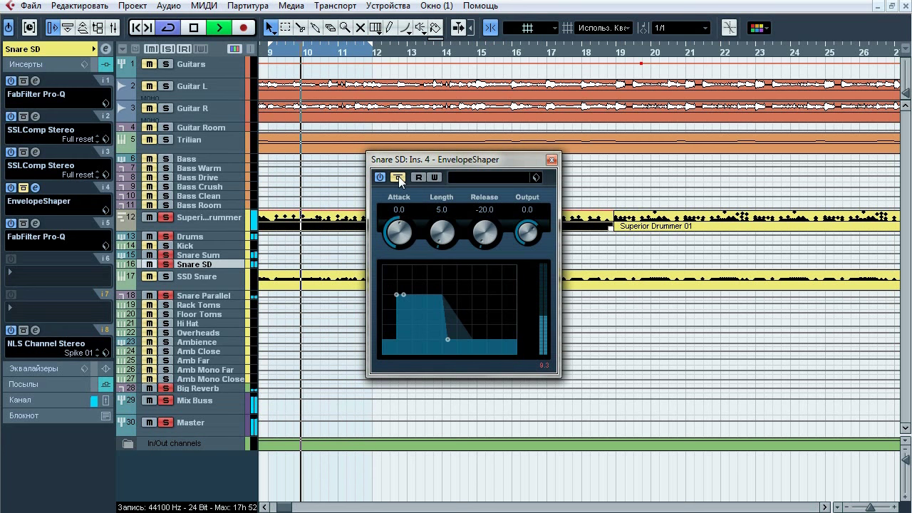
{"action": "left_click", "coordinate": [399, 178]}
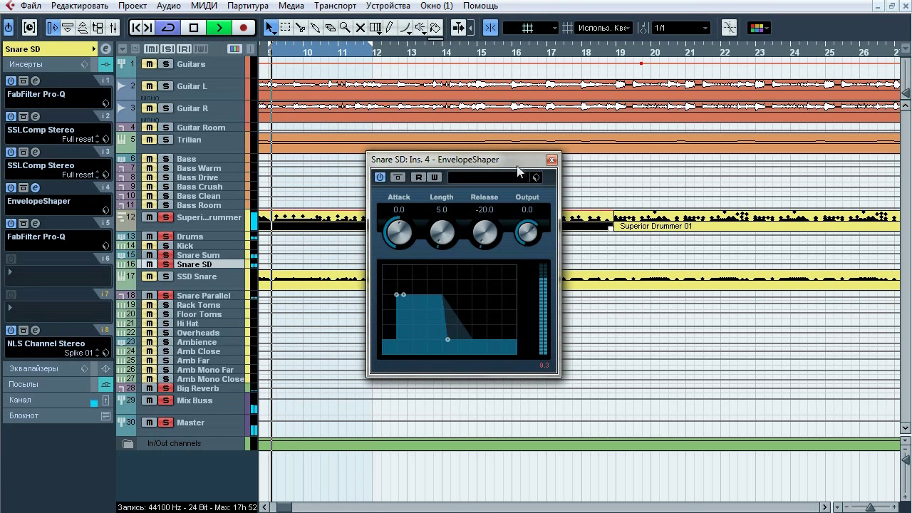
{"action": "key", "text": "space"}
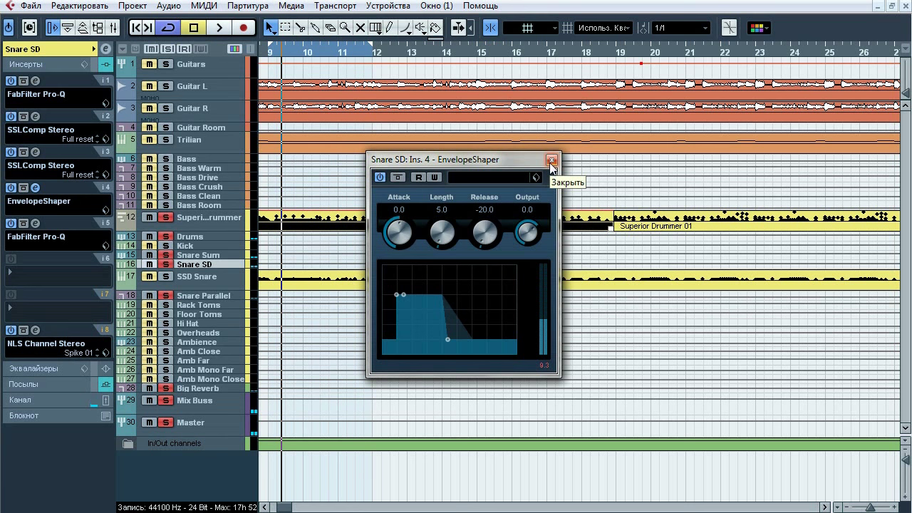
{"action": "left_click", "coordinate": [551, 160]}
Solo the snare's second Pro-Q bands at 277, 687, 10388, 14909 and 21901 Hz, then close it
{"action": "left_click", "coordinate": [36, 224]}
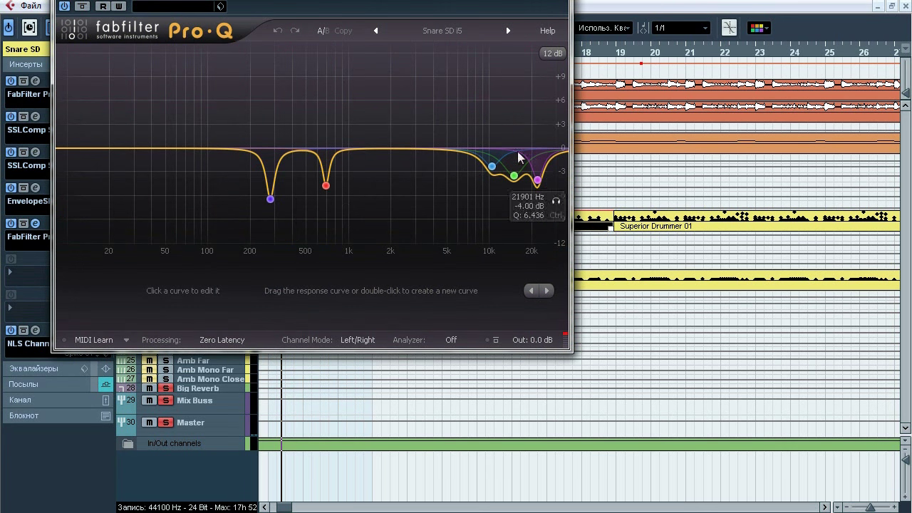
{"action": "left_click", "coordinate": [291, 222]}
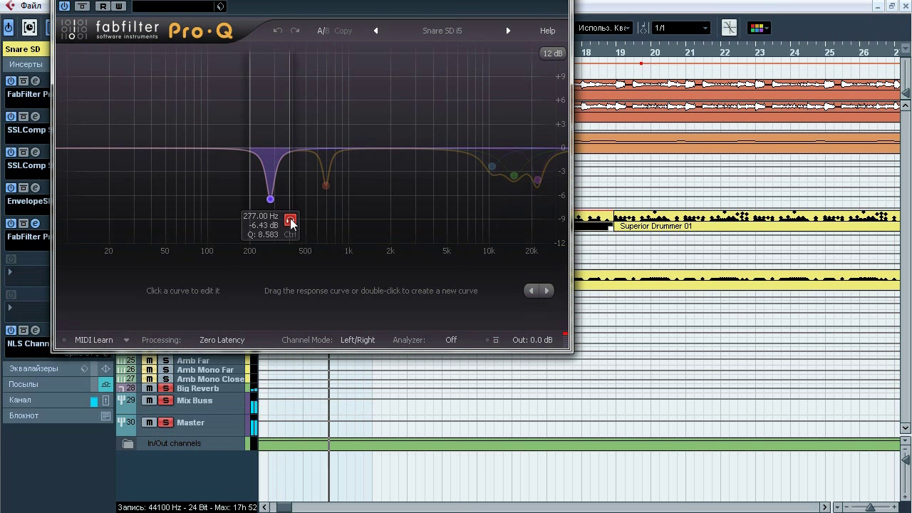
{"action": "left_click", "coordinate": [291, 221]}
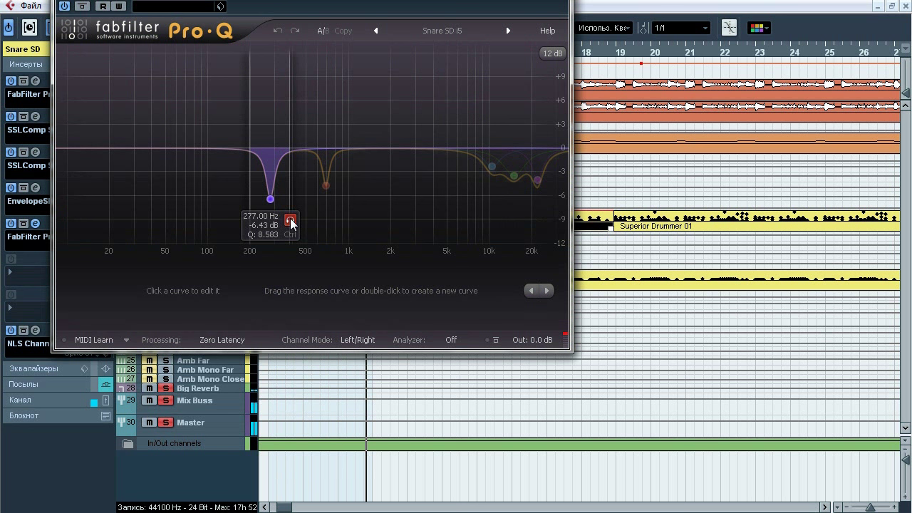
{"action": "left_click", "coordinate": [345, 207]}
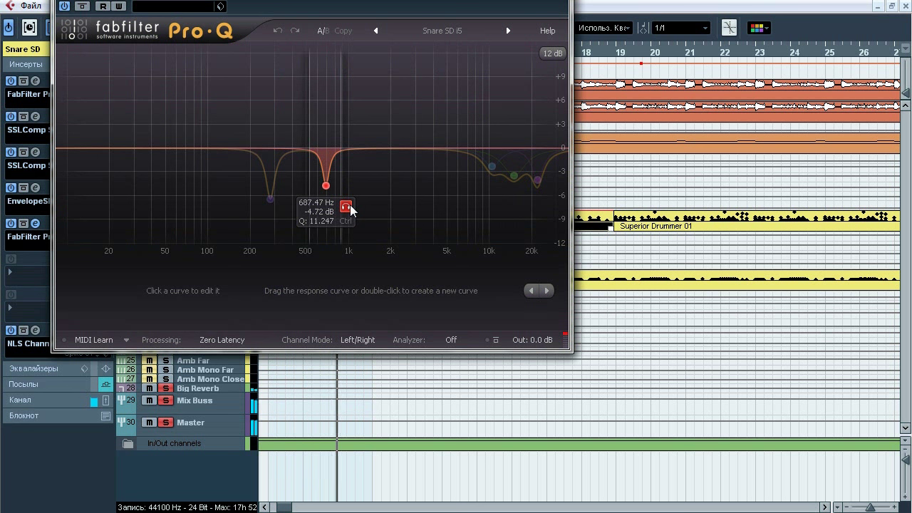
{"action": "left_click", "coordinate": [346, 206]}
{"action": "left_click", "coordinate": [510, 188]}
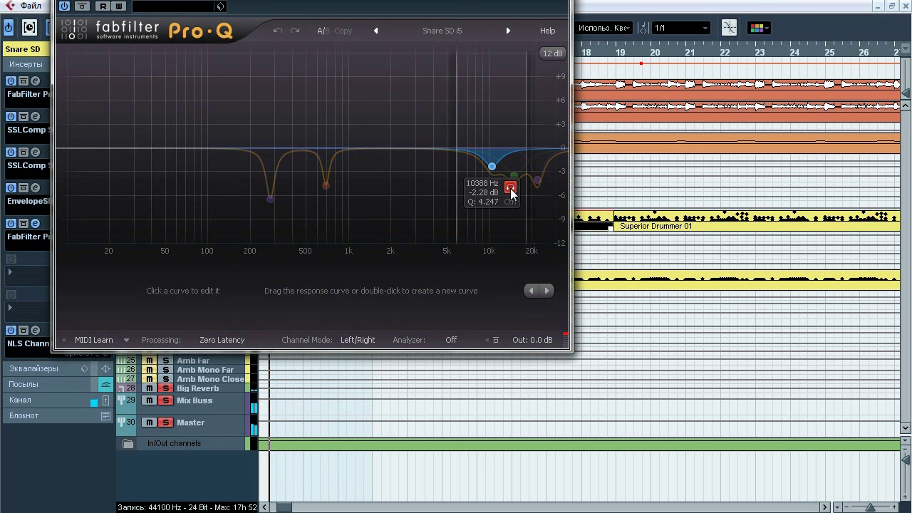
{"action": "left_click", "coordinate": [510, 188]}
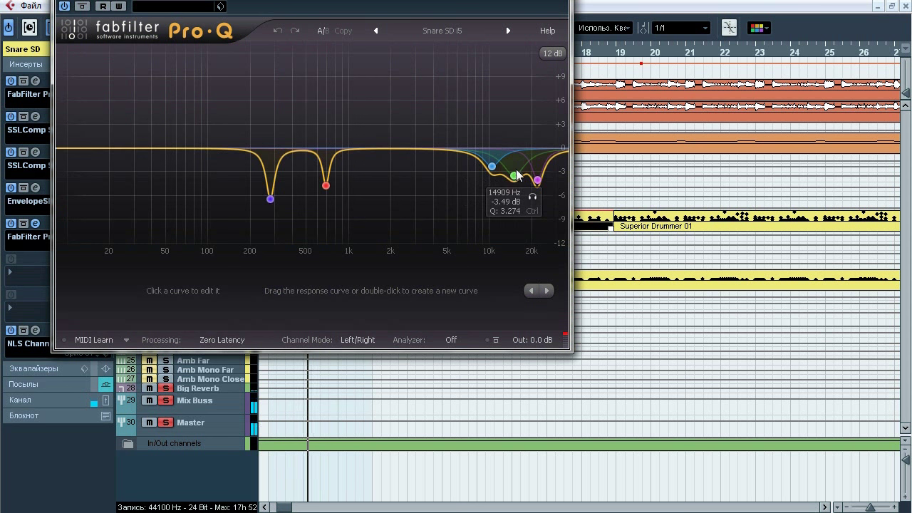
{"action": "left_click", "coordinate": [534, 198]}
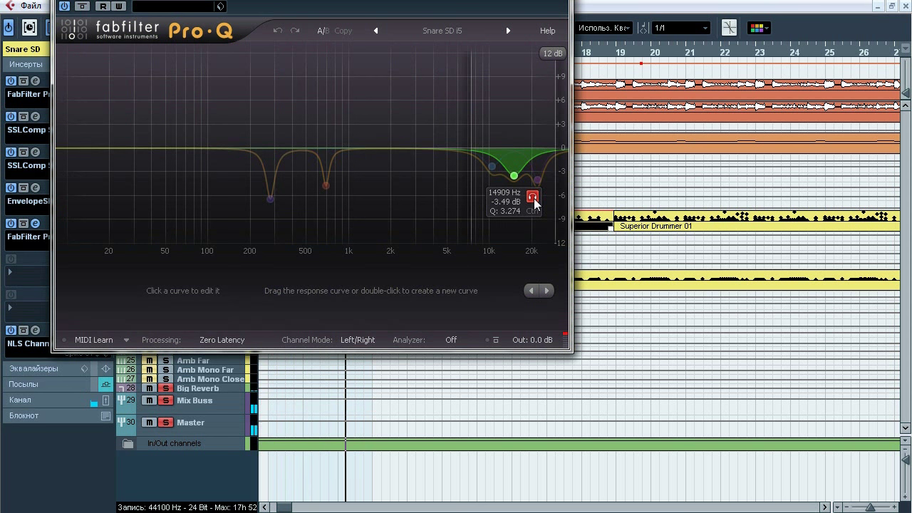
{"action": "left_click", "coordinate": [533, 198]}
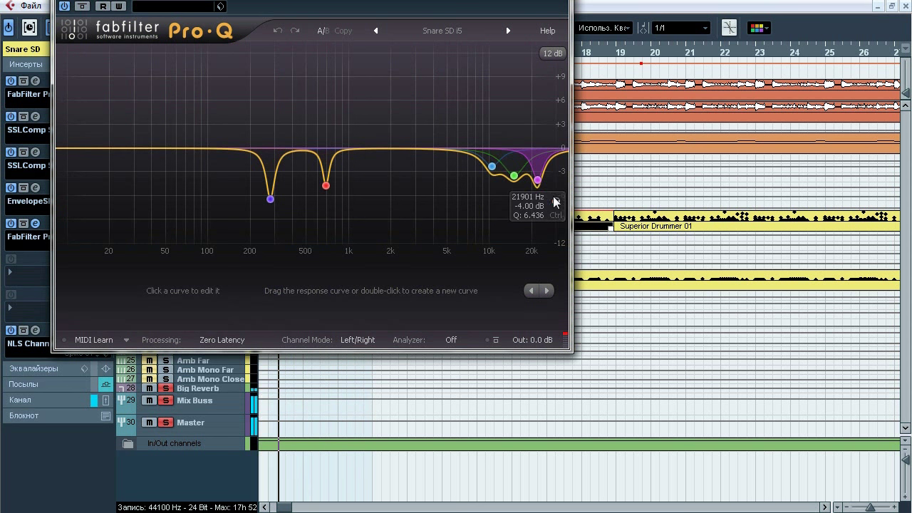
{"action": "left_click", "coordinate": [556, 202]}
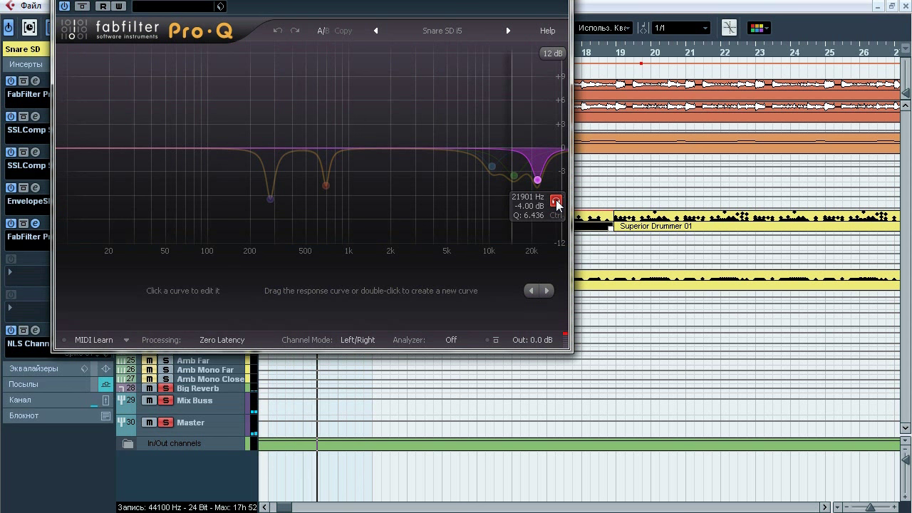
{"action": "left_click", "coordinate": [556, 202]}
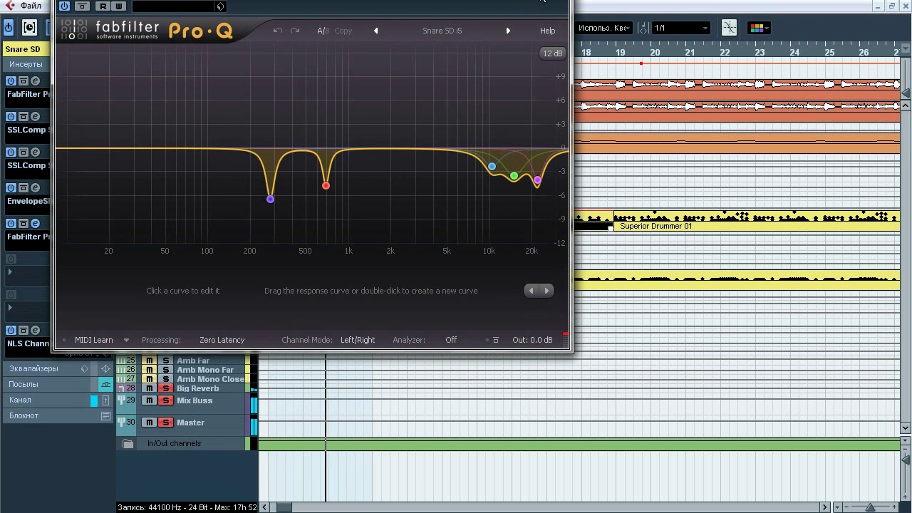
{"action": "left_click", "coordinate": [567, 2]}
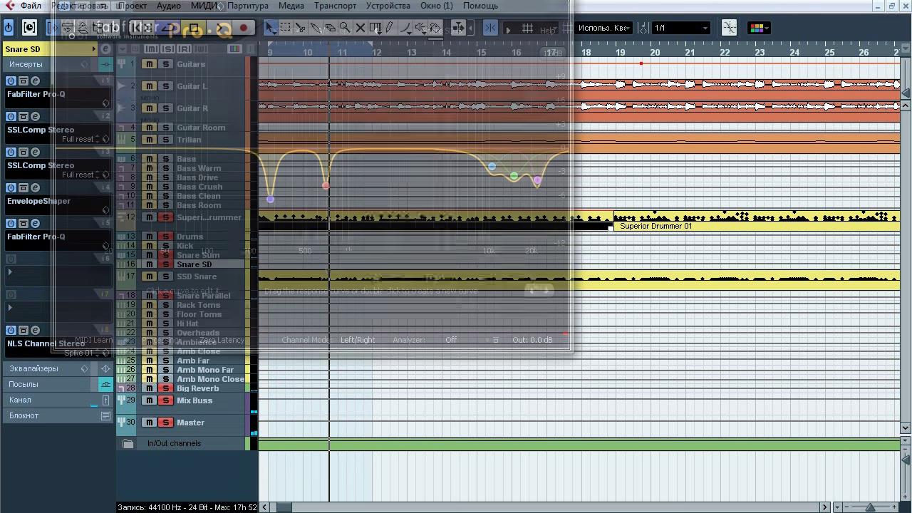
{"action": "left_click", "coordinate": [35, 331]}
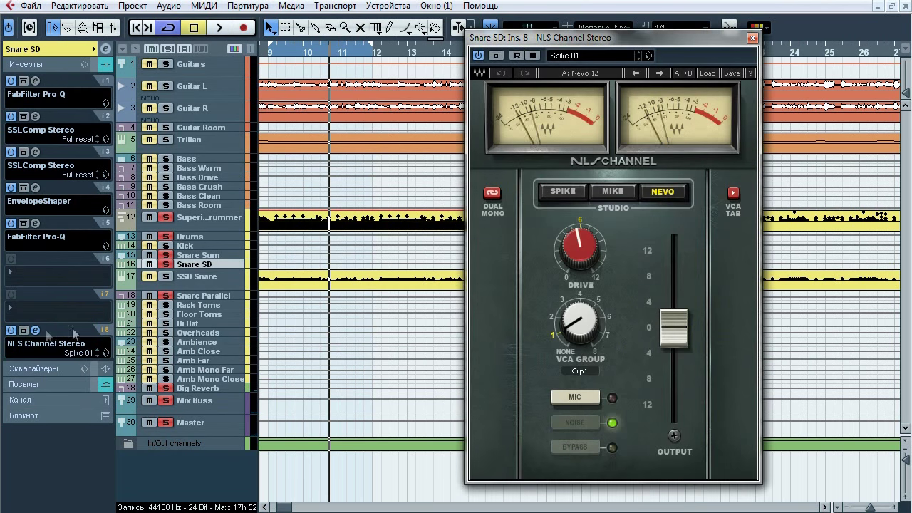
{"action": "key", "text": "space"}
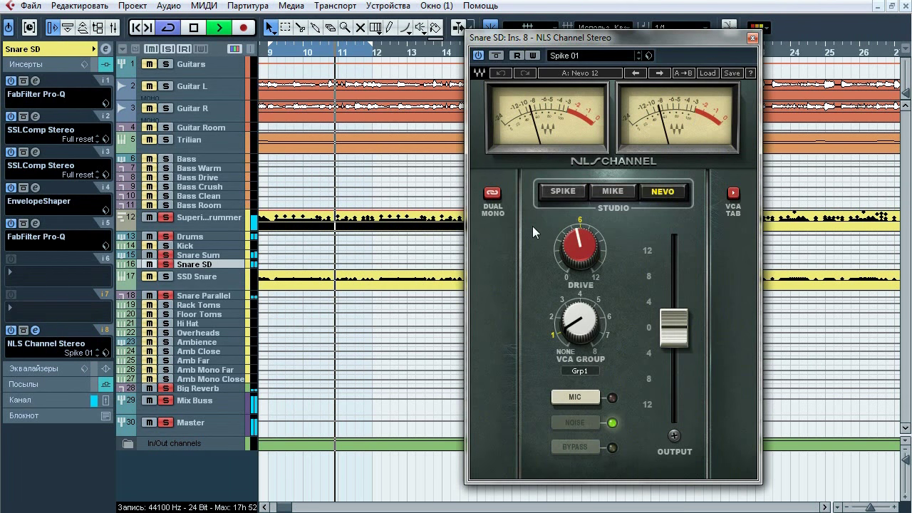
{"action": "left_click", "coordinate": [497, 55]}
{"action": "left_click", "coordinate": [497, 57]}
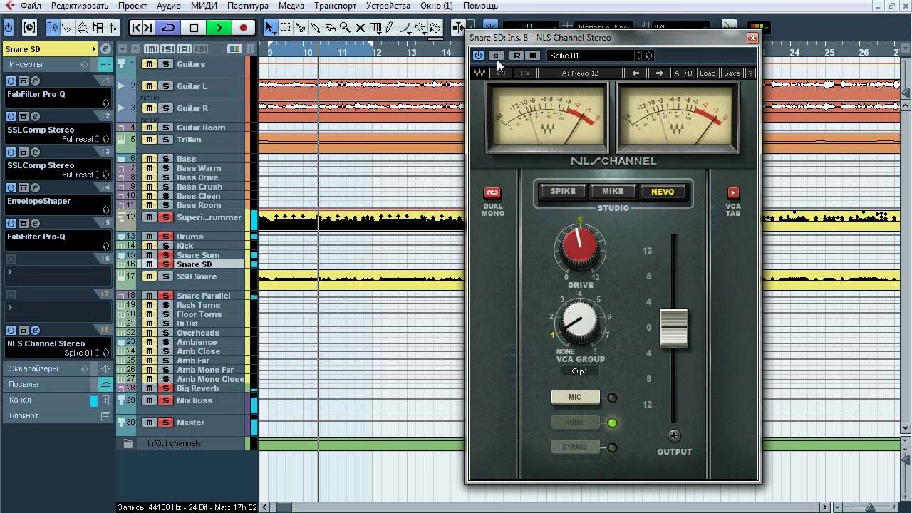
{"action": "left_click", "coordinate": [497, 57]}
{"action": "left_click", "coordinate": [497, 56]}
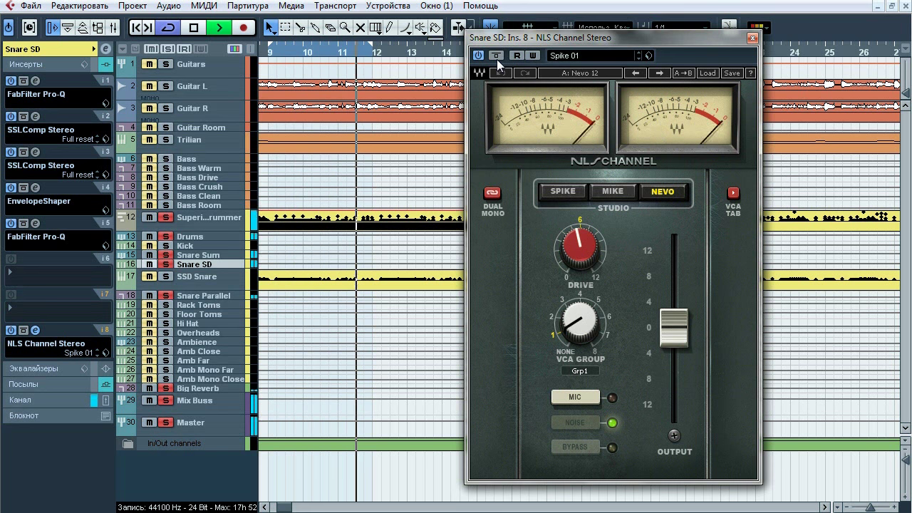
{"action": "key", "text": "space"}
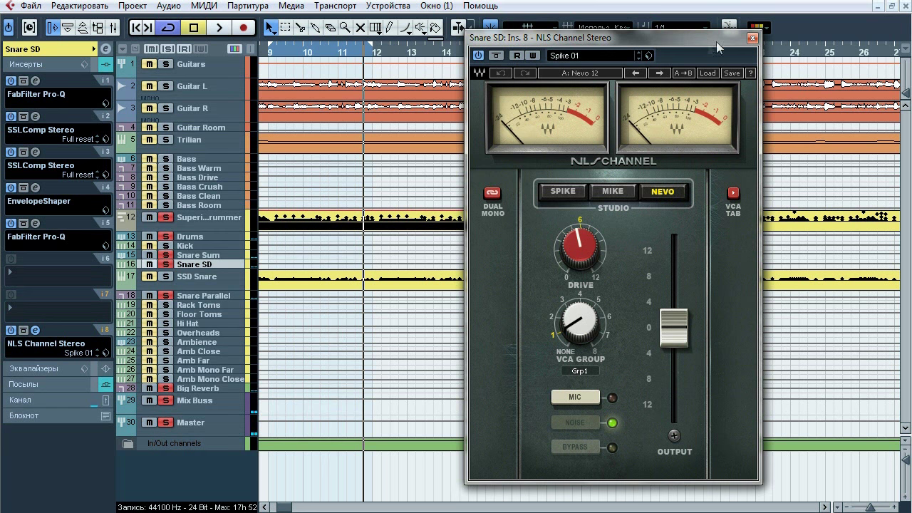
{"action": "left_click", "coordinate": [752, 39]}
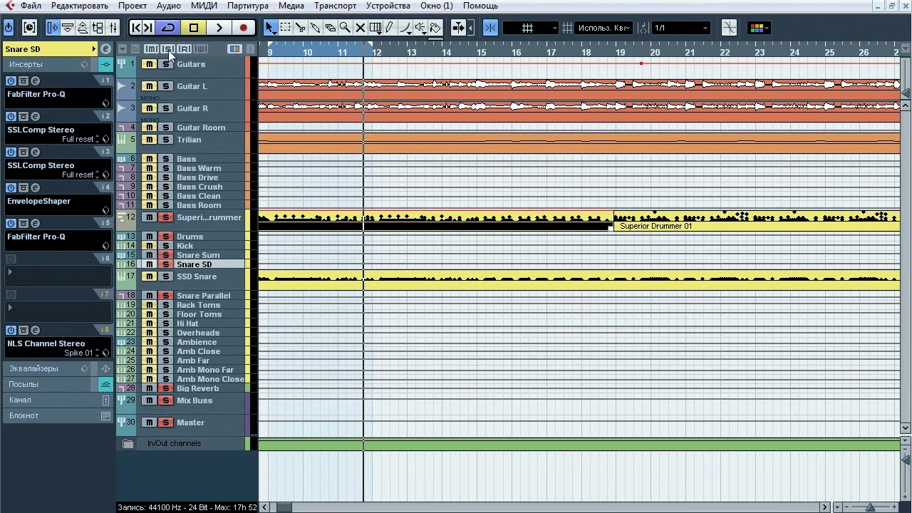
Solo SSD Snare, unfreeze its instrument, and open then close the Steven Slate Drums editor
{"action": "left_click", "coordinate": [209, 284]}
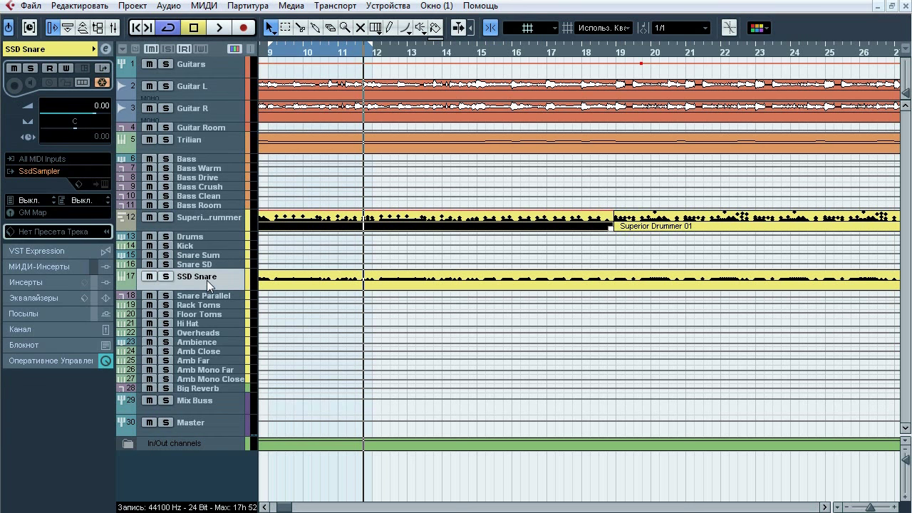
{"action": "left_click", "coordinate": [166, 277]}
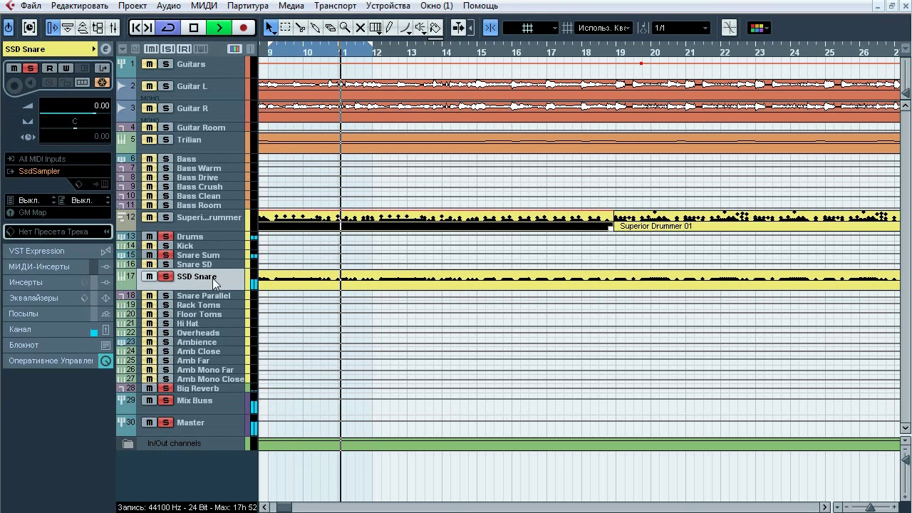
{"action": "key", "text": "space"}
{"action": "key", "text": "ctrl+z"}
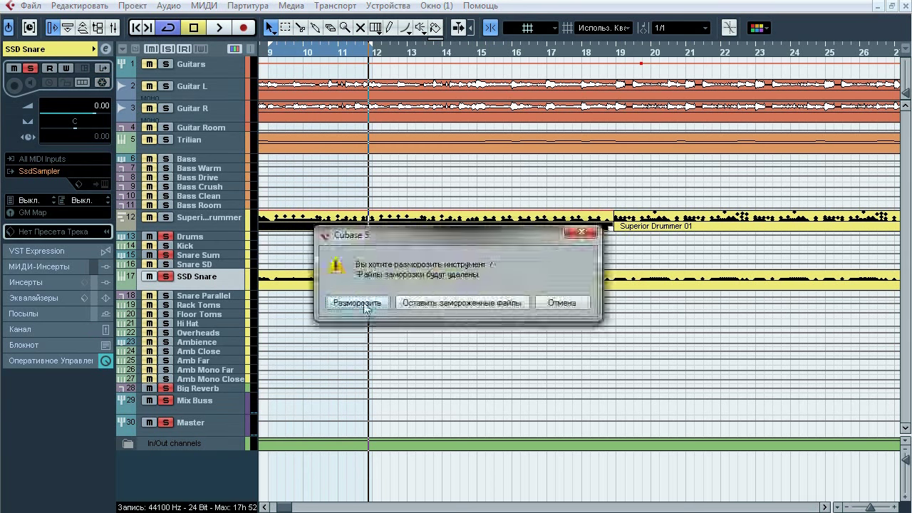
{"action": "left_click", "coordinate": [349, 306]}
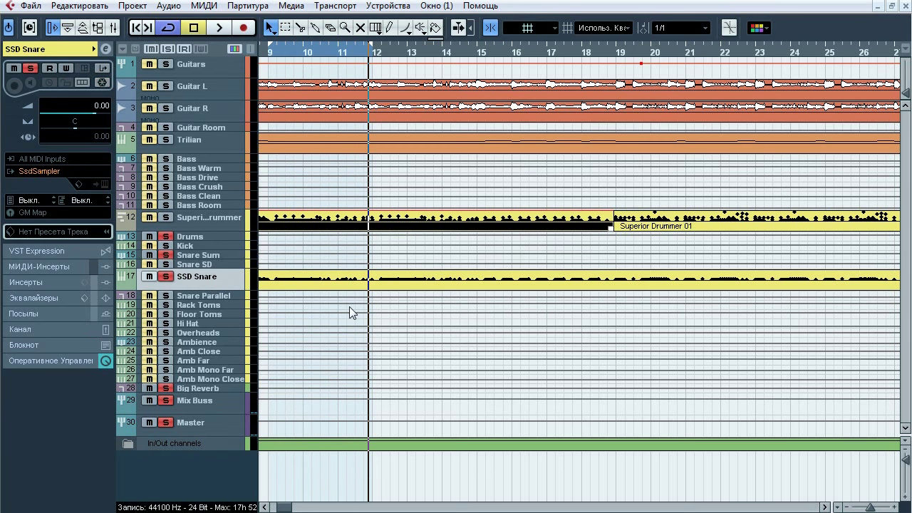
{"action": "left_click", "coordinate": [102, 184]}
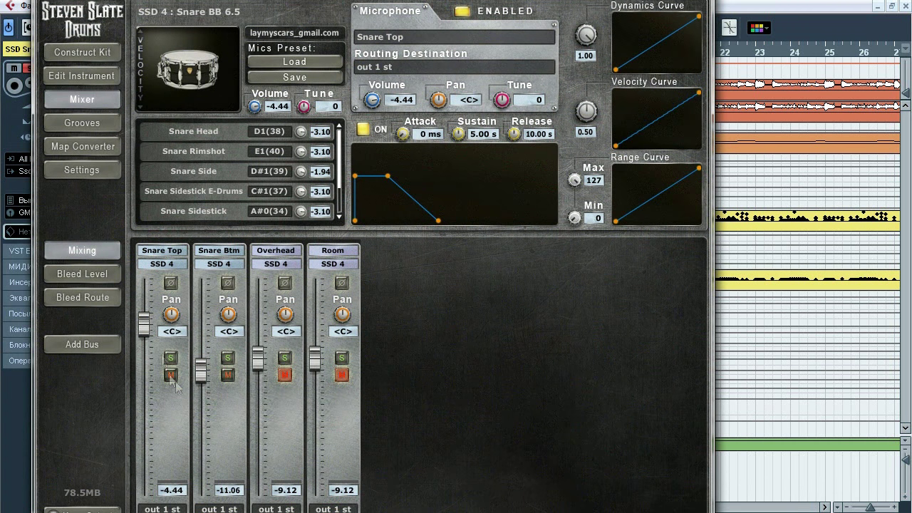
{"action": "key", "text": "Escape"}
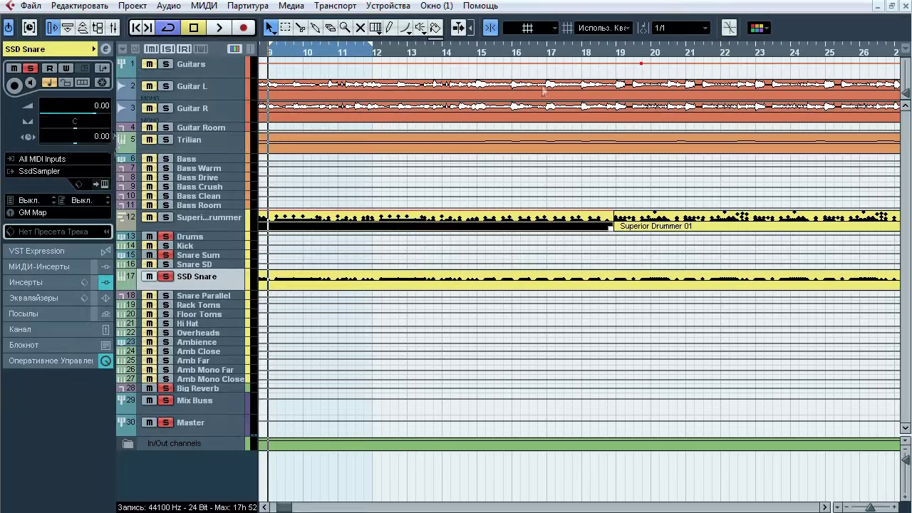
{"action": "left_click", "coordinate": [39, 279]}
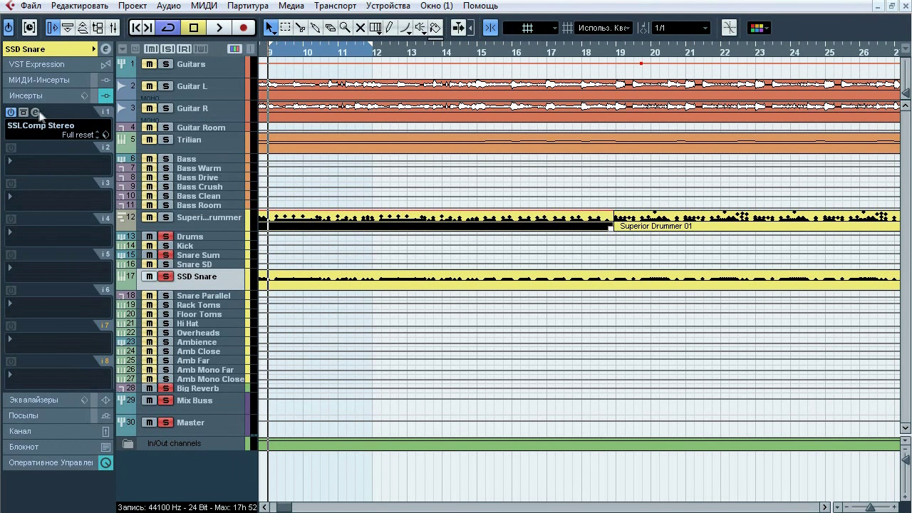
{"action": "left_click", "coordinate": [36, 112]}
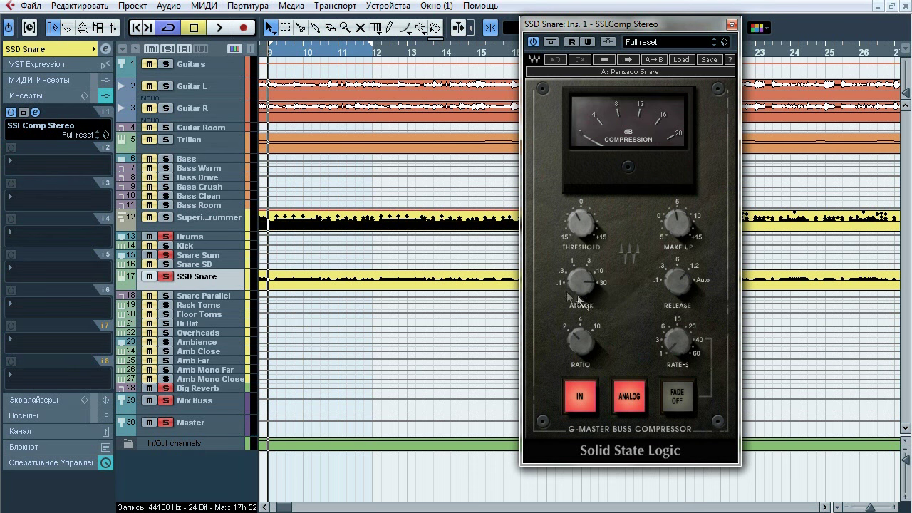
{"action": "left_click", "coordinate": [216, 27]}
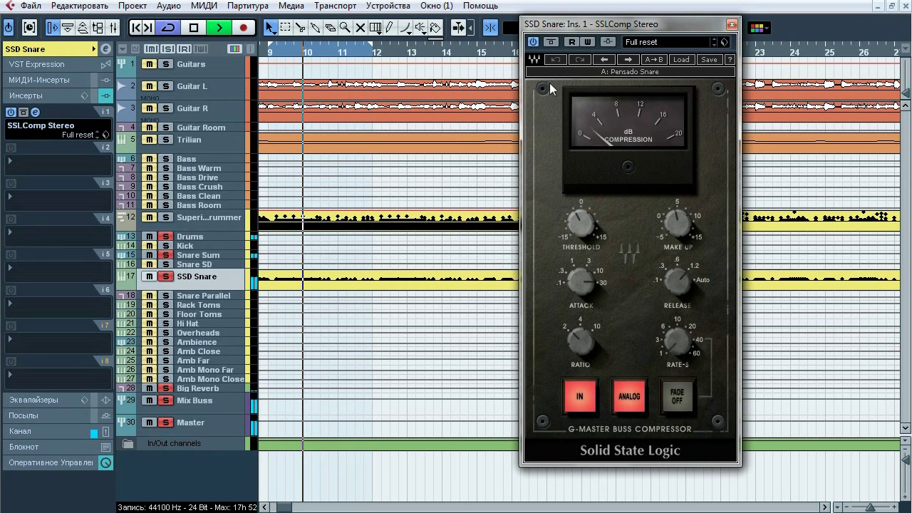
{"action": "left_click", "coordinate": [551, 42]}
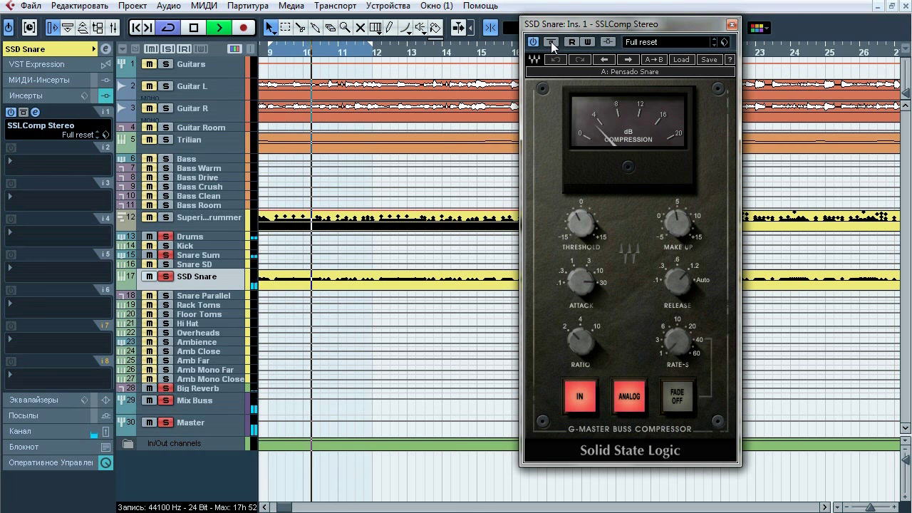
{"action": "key", "text": "space"}
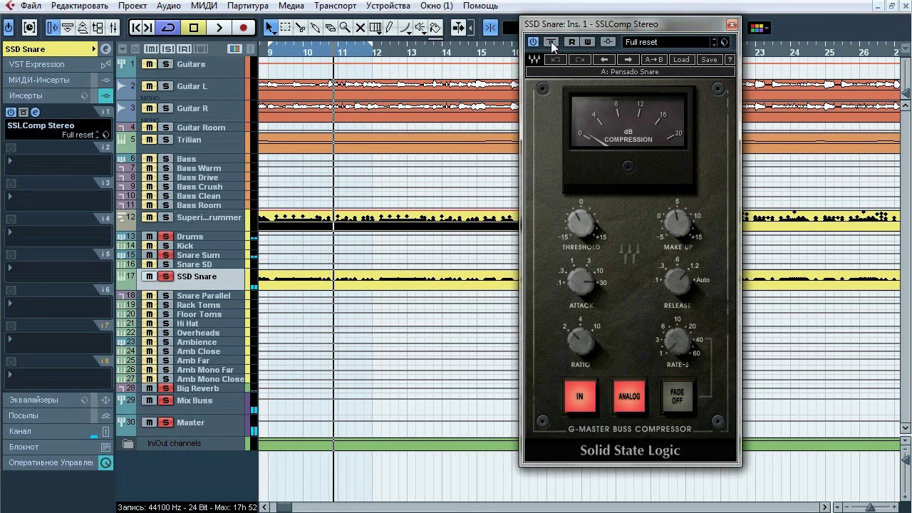
{"action": "left_click", "coordinate": [732, 25]}
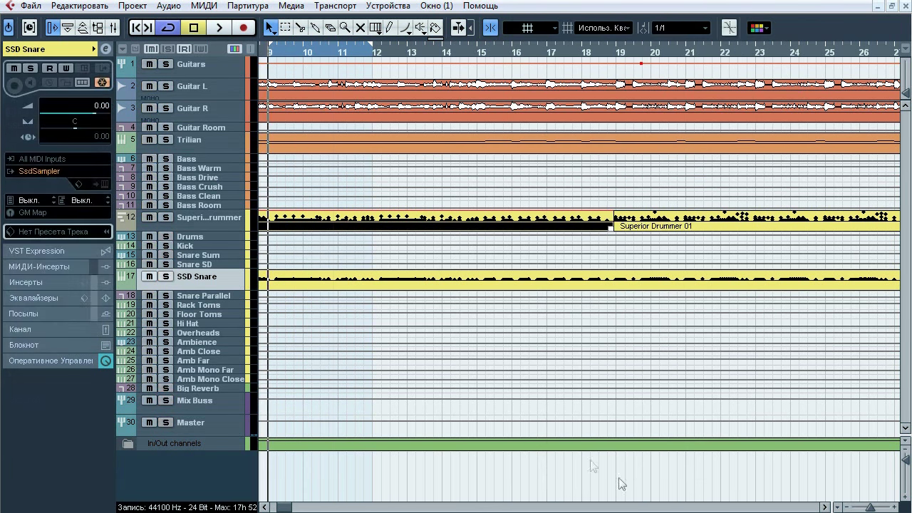
Solo the Snare Sum track, open its Pro-Q equaliser and start playback
{"action": "left_click", "coordinate": [105, 48]}
{"action": "left_click", "coordinate": [694, 135]}
{"action": "left_click", "coordinate": [165, 255]}
{"action": "left_click", "coordinate": [53, 165]}
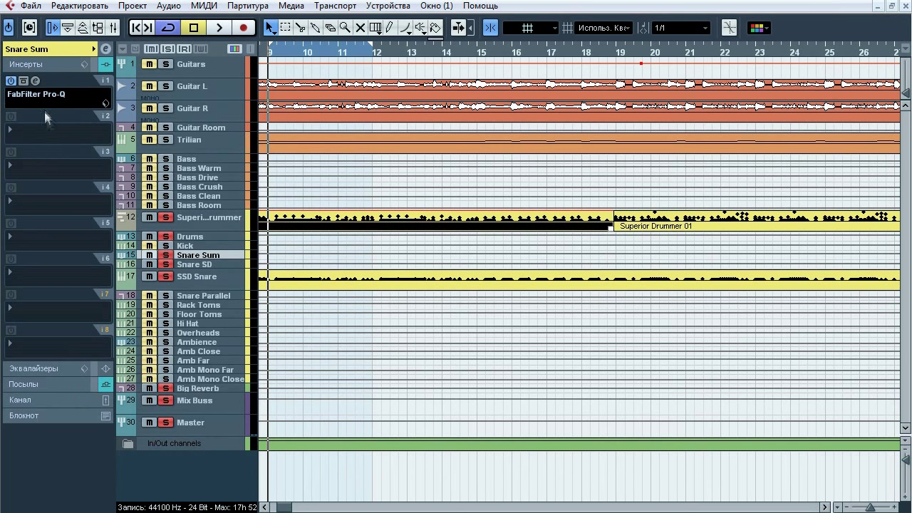
{"action": "left_click", "coordinate": [35, 81]}
{"action": "left_click_drag", "start_coordinate": [319, 343], "coordinate": [384, 89]}
{"action": "key", "text": "space"}
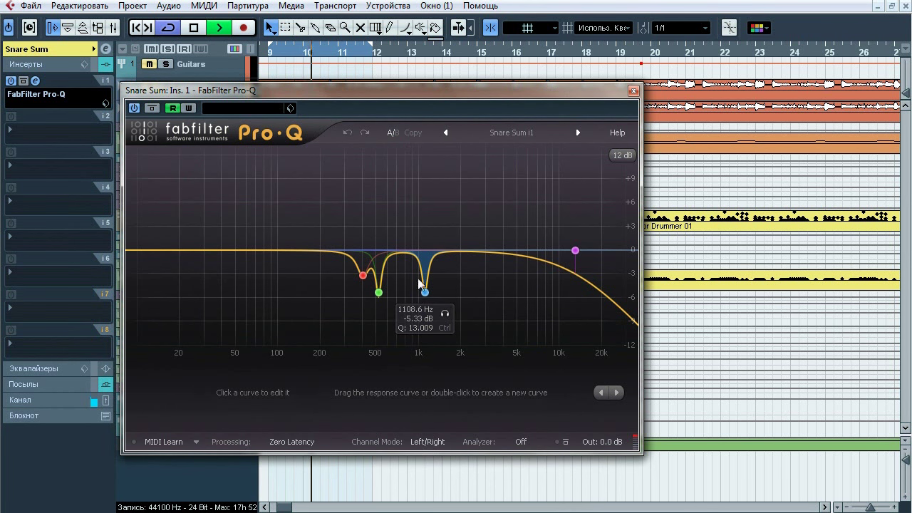
Solo the Snare Sum EQ bands around 402 Hz, 520 Hz, 1.1 kHz and 12963 Hz
{"action": "left_click", "coordinate": [382, 298]}
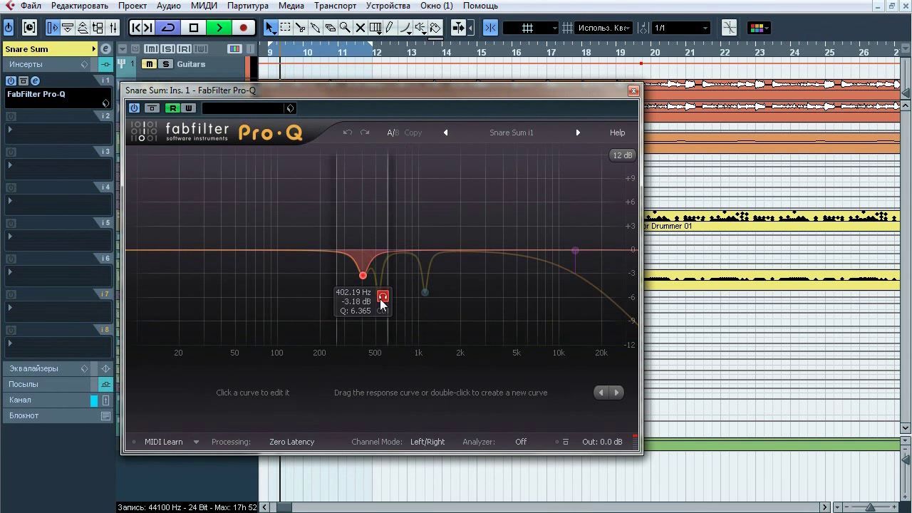
{"action": "left_click", "coordinate": [379, 292]}
{"action": "left_click", "coordinate": [398, 314]}
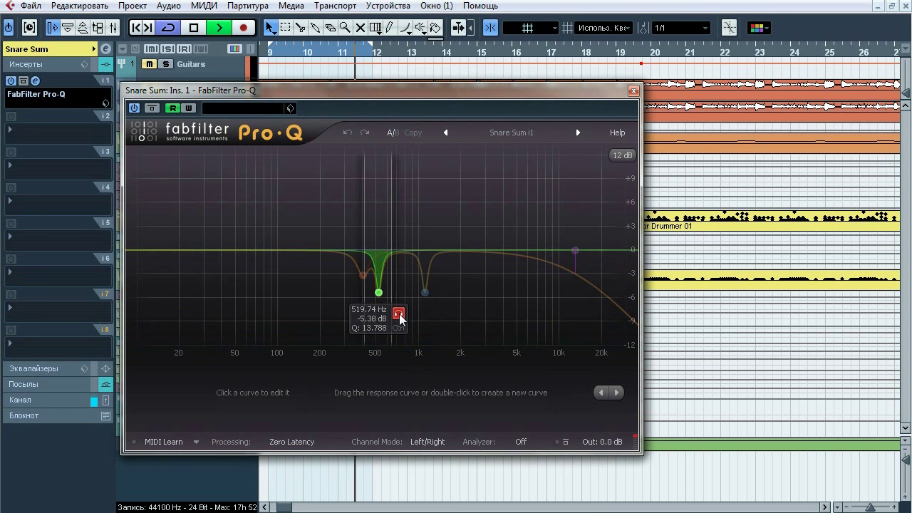
{"action": "left_click", "coordinate": [425, 292]}
{"action": "left_click", "coordinate": [445, 315]}
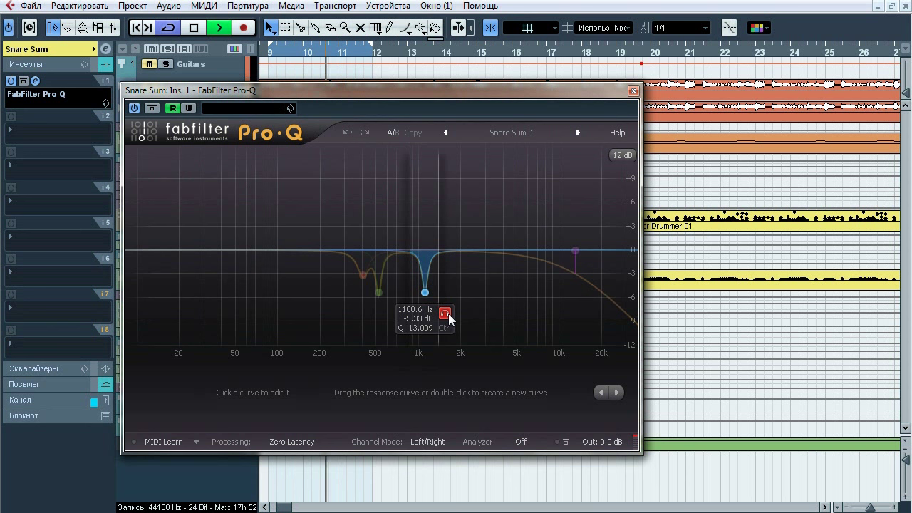
{"action": "left_click", "coordinate": [445, 314]}
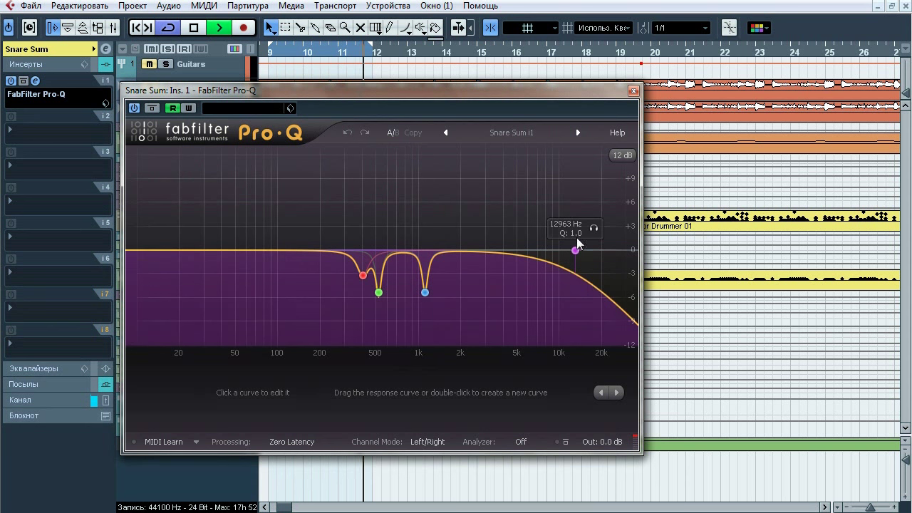
{"action": "left_click", "coordinate": [594, 227]}
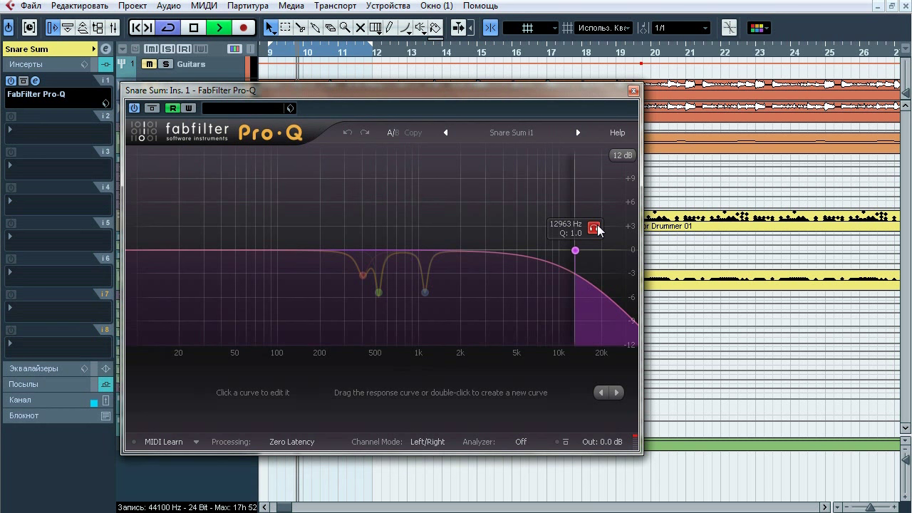
{"action": "left_click", "coordinate": [595, 228]}
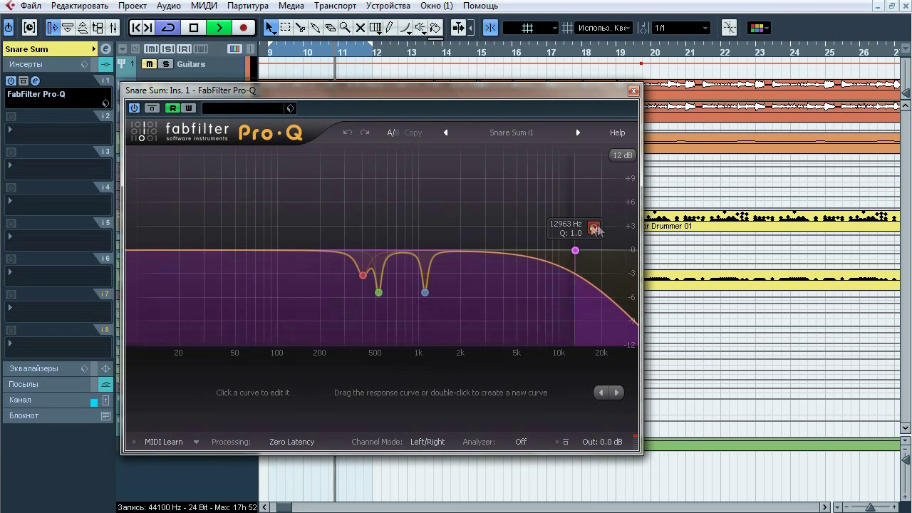
Compare the Snare Sum EQ against bypass twice, close it and clear all solos
{"action": "left_click", "coordinate": [150, 109]}
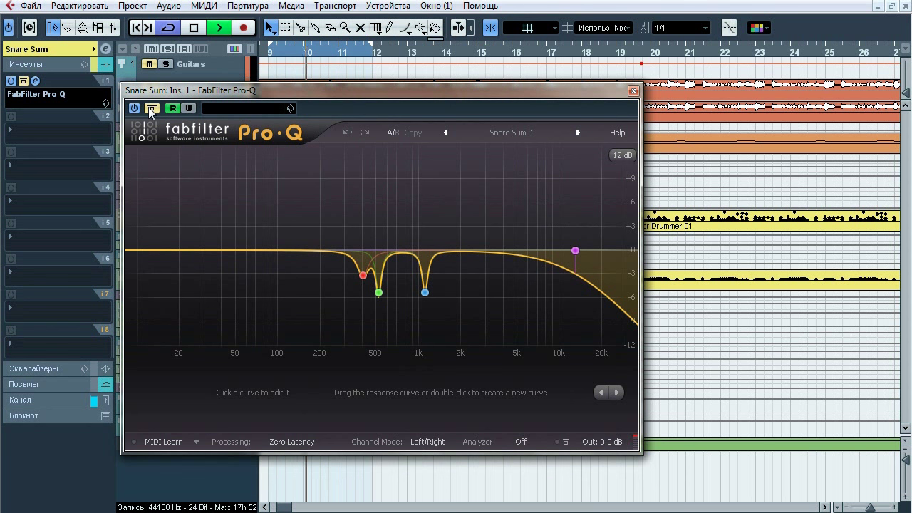
{"action": "left_click", "coordinate": [150, 109]}
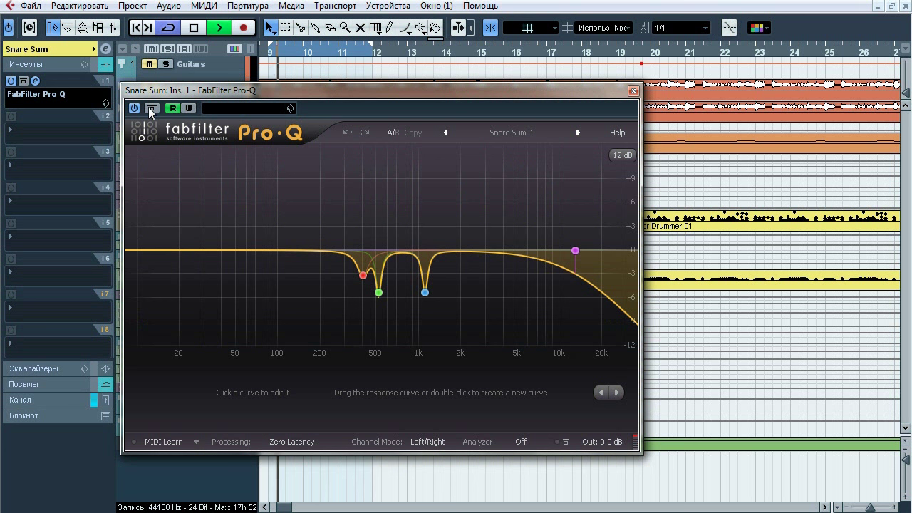
{"action": "left_click", "coordinate": [150, 109]}
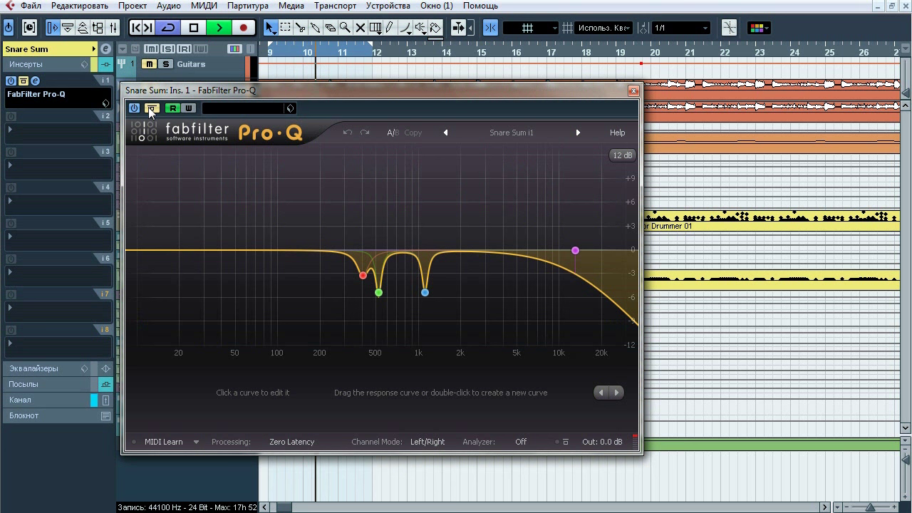
{"action": "left_click", "coordinate": [151, 109]}
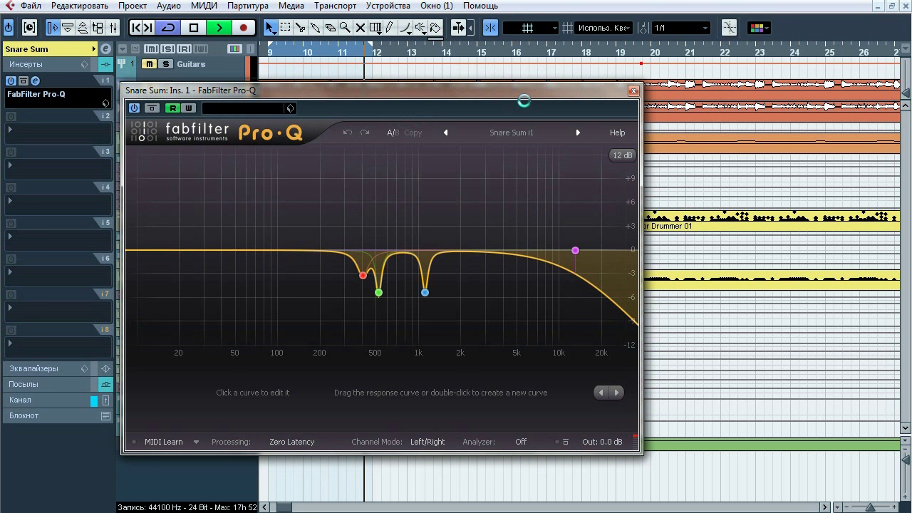
{"action": "key", "text": "space"}
{"action": "left_click", "coordinate": [633, 90]}
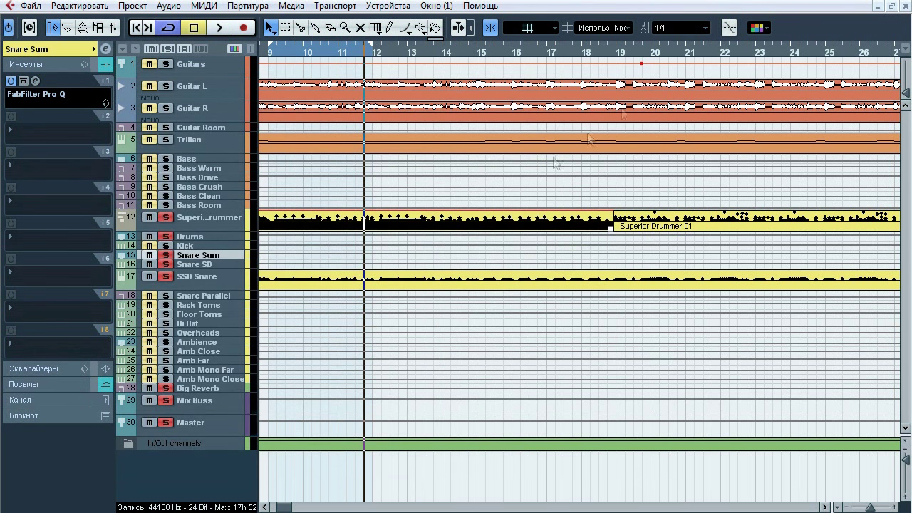
{"action": "left_click", "coordinate": [167, 49]}
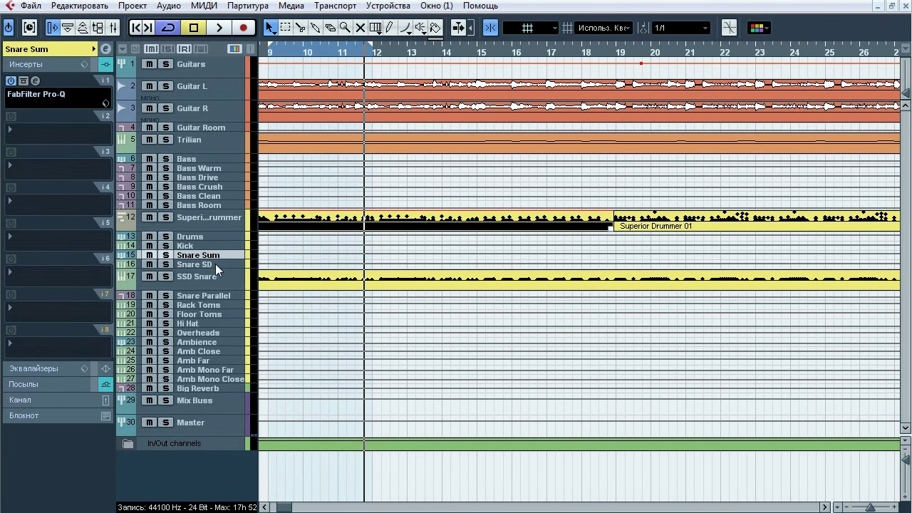
Check Snare SD's sends, then solo Snare Parallel and show its channel settings and inserts
{"action": "left_click", "coordinate": [215, 264]}
{"action": "left_click", "coordinate": [63, 378]}
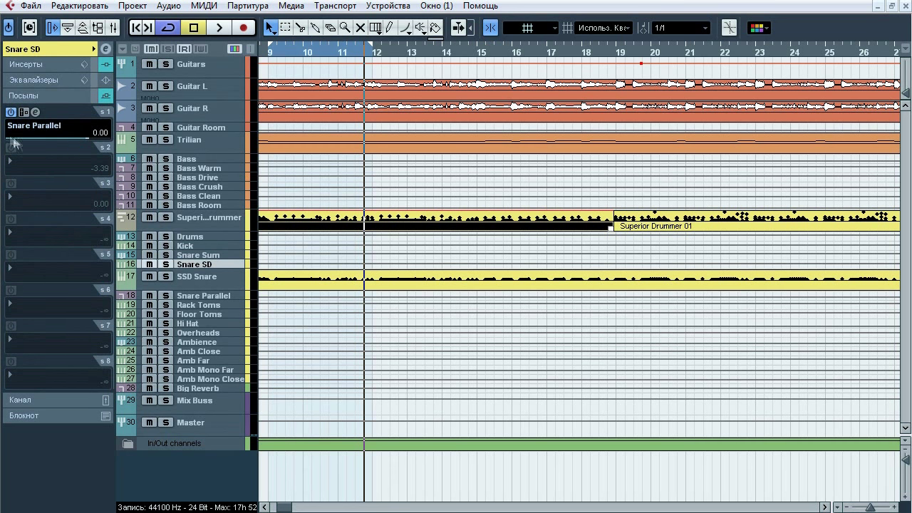
{"action": "left_click", "coordinate": [187, 301]}
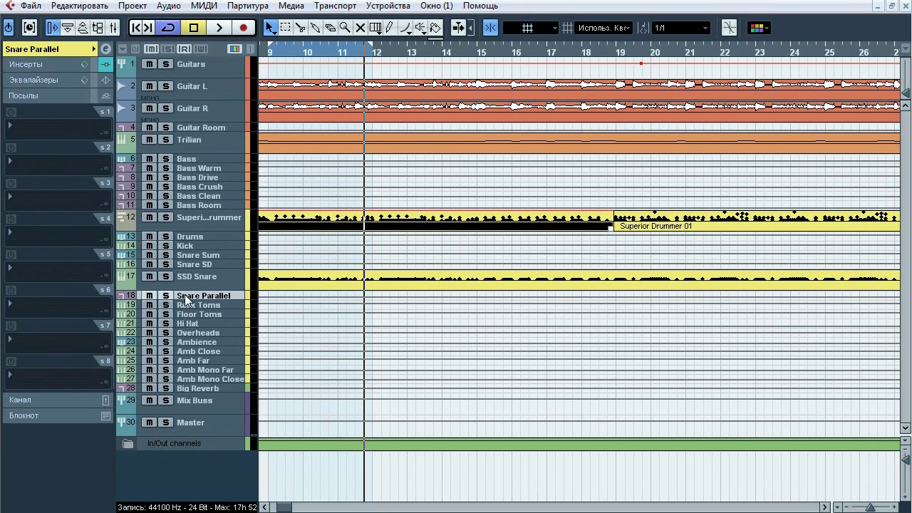
{"action": "left_click", "coordinate": [165, 295]}
{"action": "left_click", "coordinate": [55, 51]}
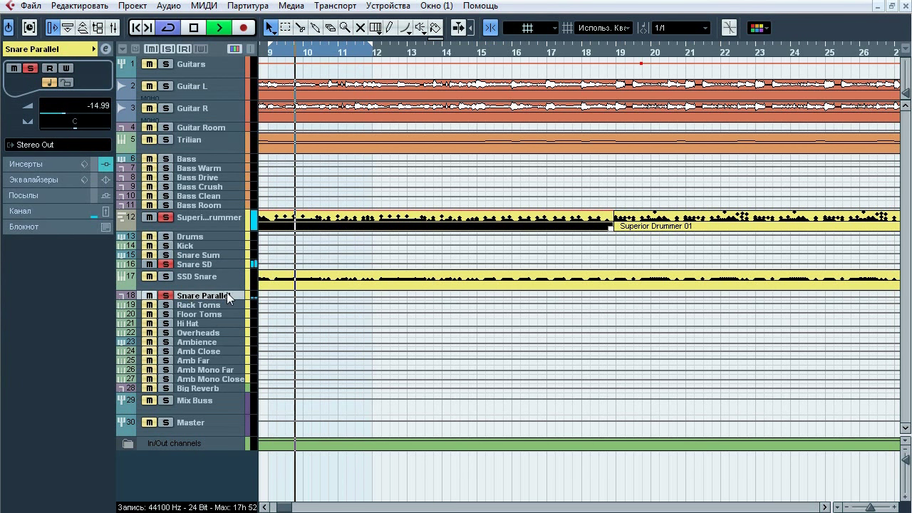
{"action": "left_click", "coordinate": [37, 166]}
Review Snare Parallel's CLA-76 compressor (Start Me Up), stop playback and close it
{"action": "left_click", "coordinate": [36, 80]}
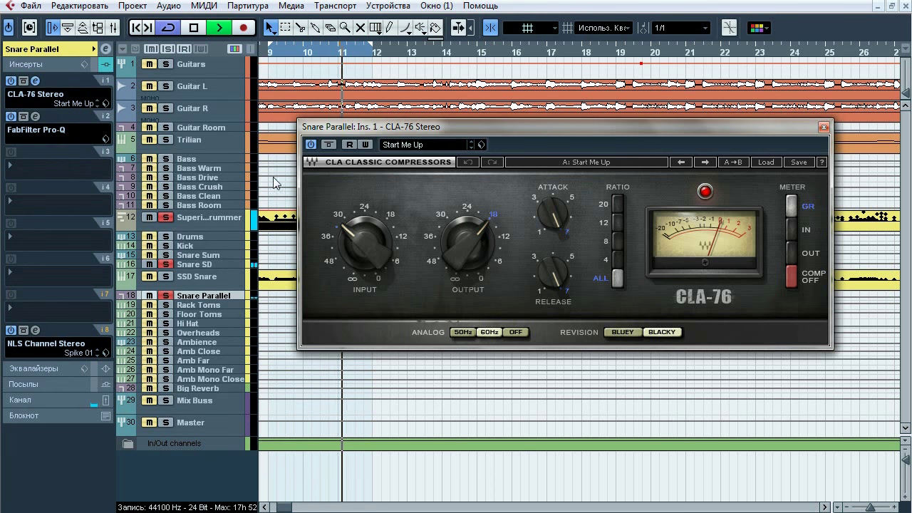
{"action": "key", "text": "space"}
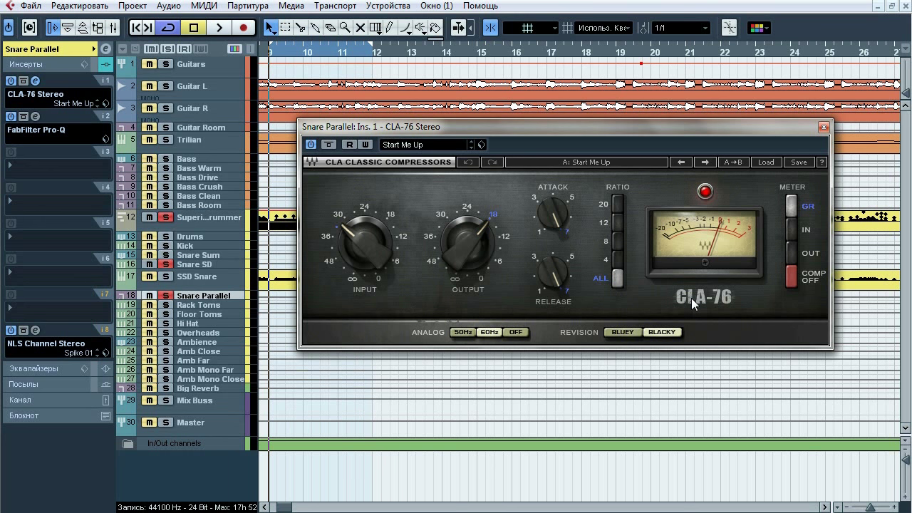
{"action": "left_click", "coordinate": [825, 128]}
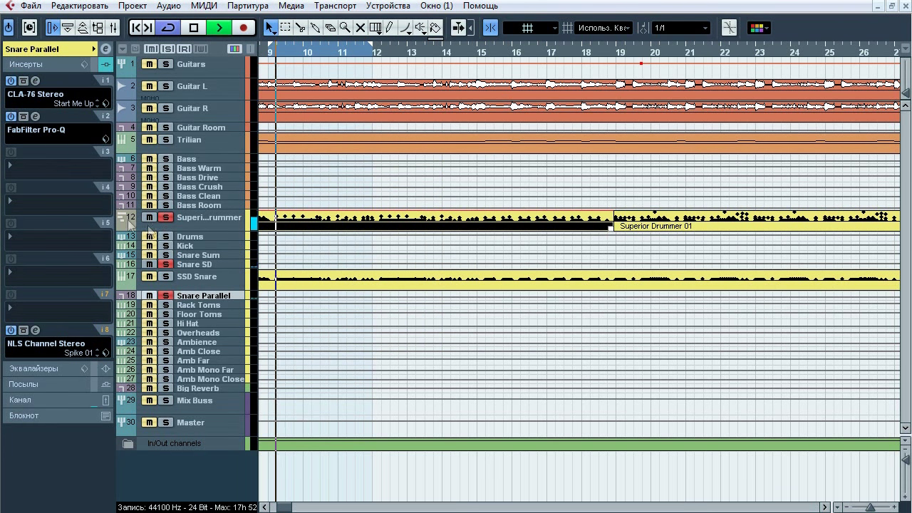
{"action": "left_click", "coordinate": [35, 116]}
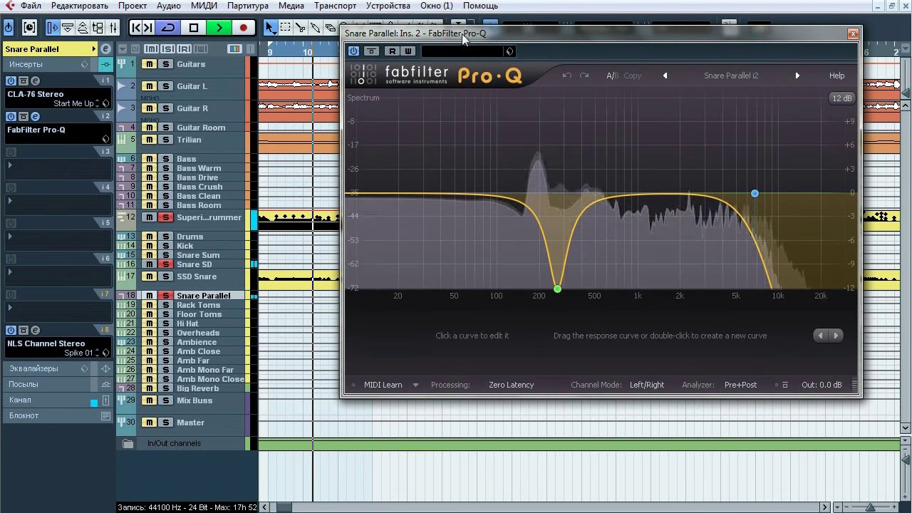
{"action": "left_click_drag", "start_coordinate": [455, 32], "coordinate": [341, 51]}
{"action": "key", "text": "space"}
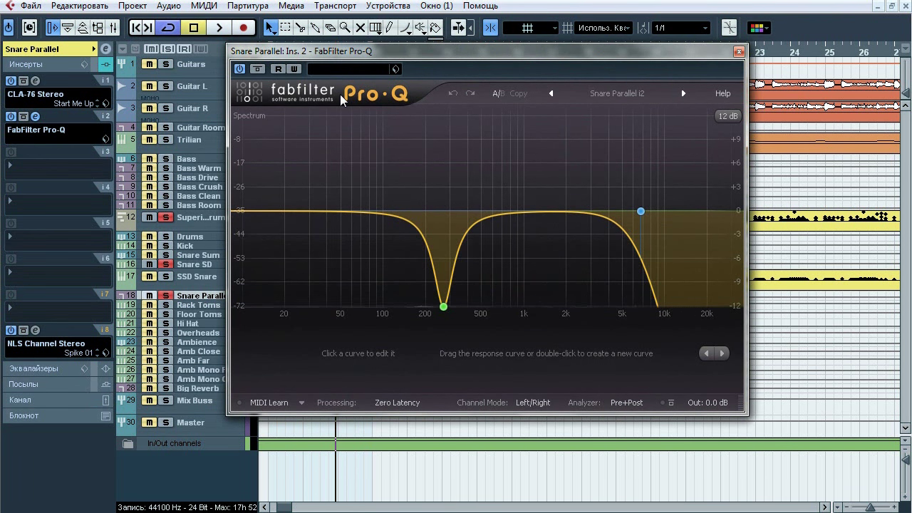
{"action": "key", "text": "space"}
{"action": "mouse_move", "coordinate": [464, 279]}
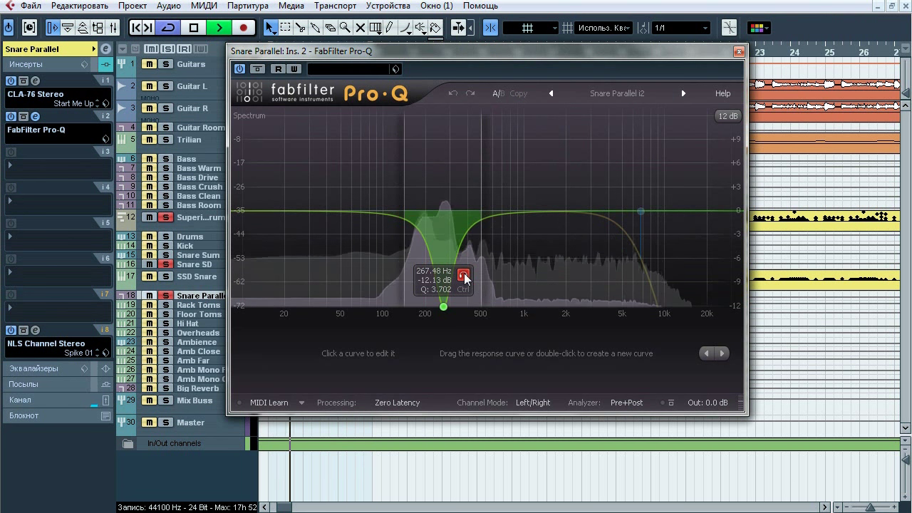
{"action": "mouse_move", "coordinate": [655, 198]}
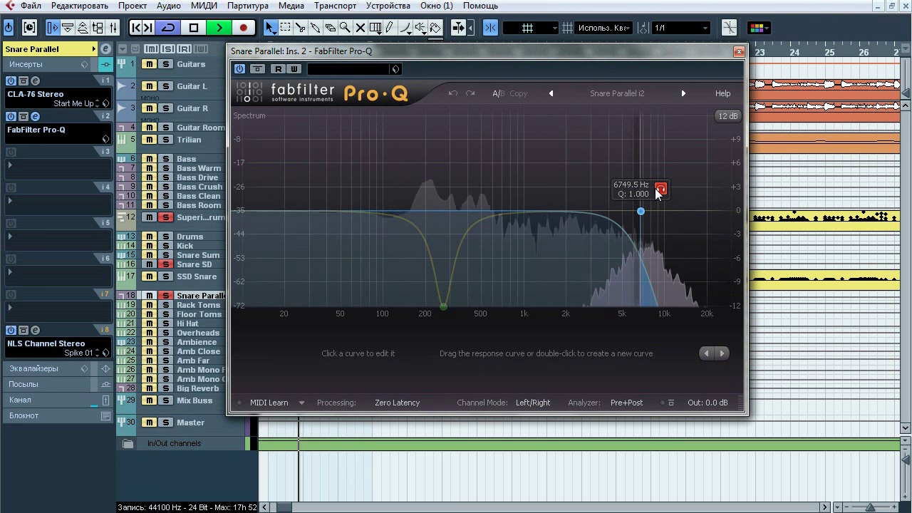
{"action": "left_click", "coordinate": [660, 189]}
{"action": "key", "text": "space"}
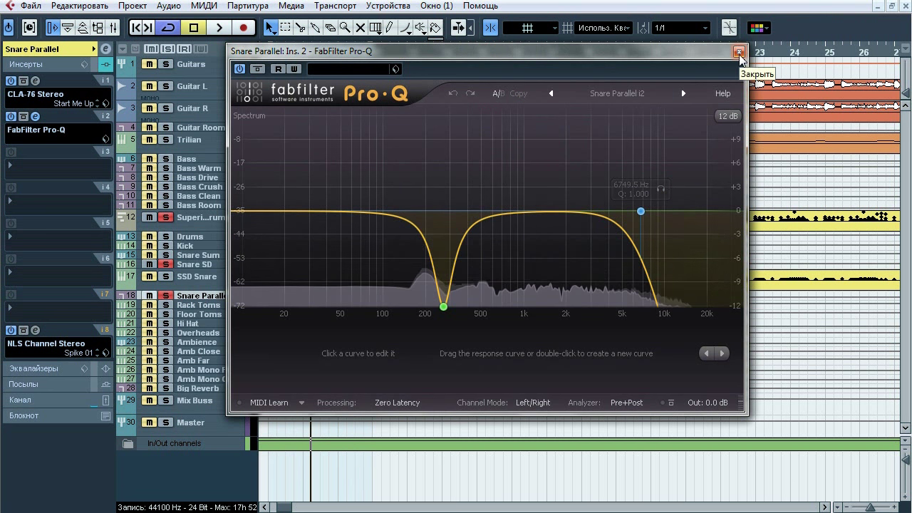
{"action": "left_click", "coordinate": [740, 52]}
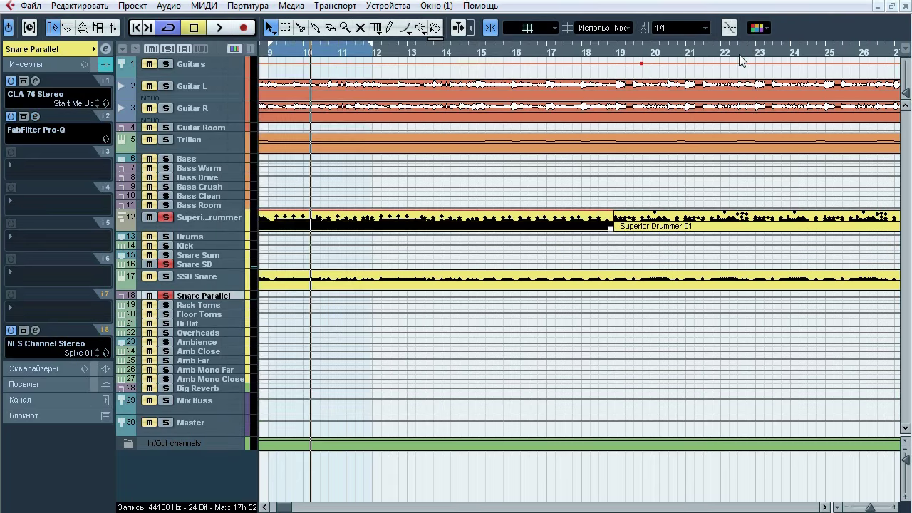
{"action": "left_click", "coordinate": [35, 331]}
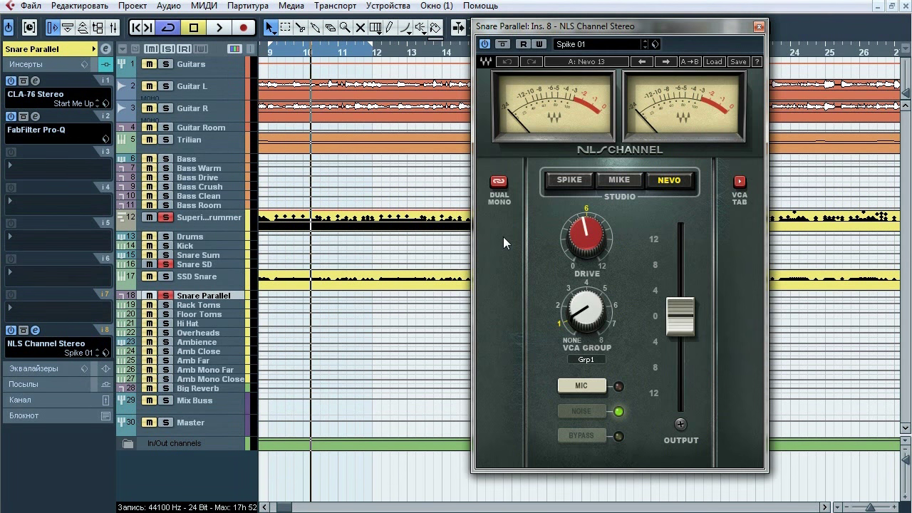
Play and stop to hear the Snare Parallel NLS Channel (Nevo, Spike 01), then close it
{"action": "key", "text": "space"}
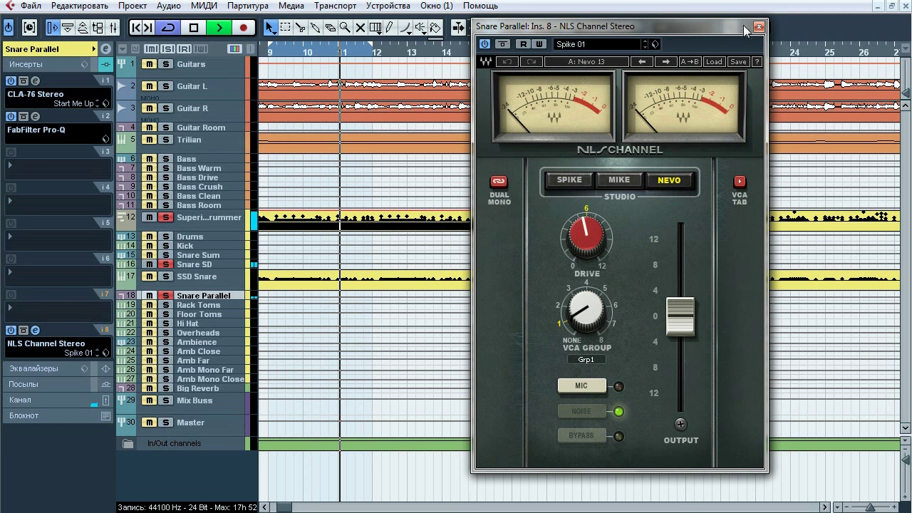
{"action": "key", "text": "space"}
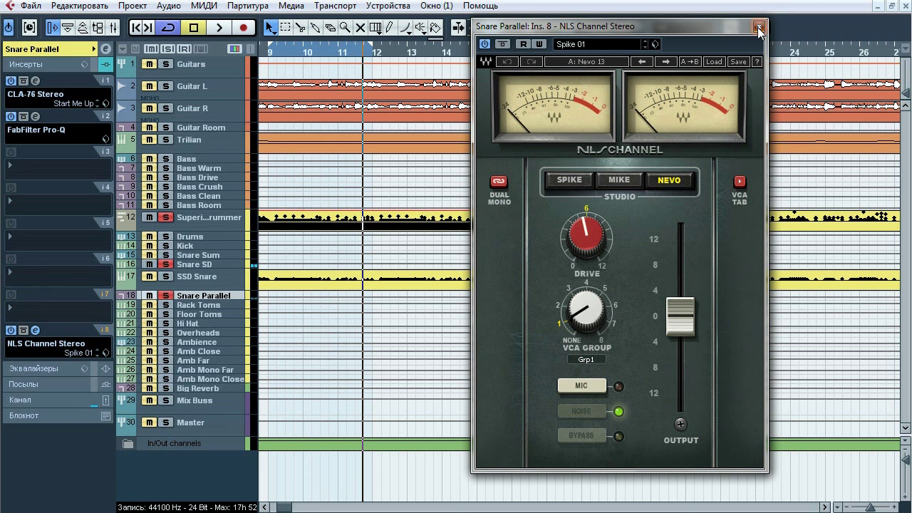
{"action": "left_click", "coordinate": [759, 28]}
Route Snare Parallel's output to the Snare Sum group
{"action": "left_click", "coordinate": [45, 50]}
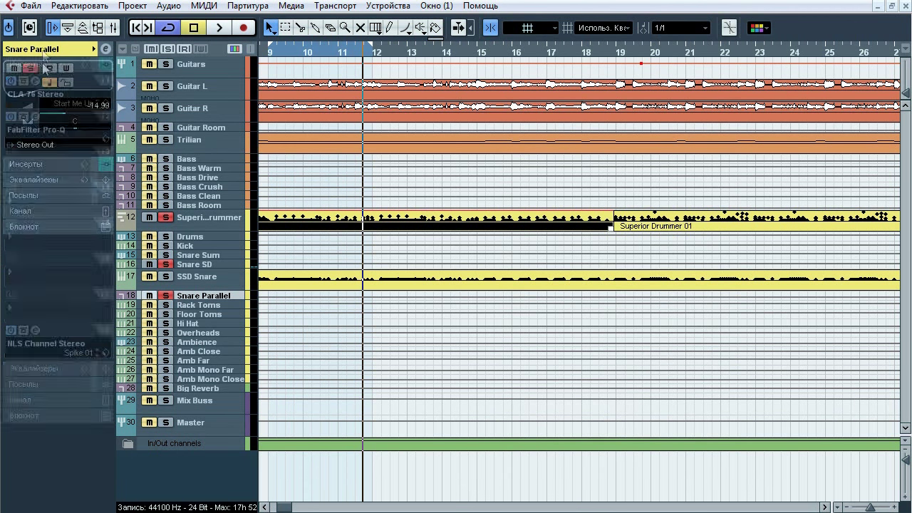
{"action": "left_click", "coordinate": [43, 150]}
{"action": "mouse_move", "coordinate": [31, 241]}
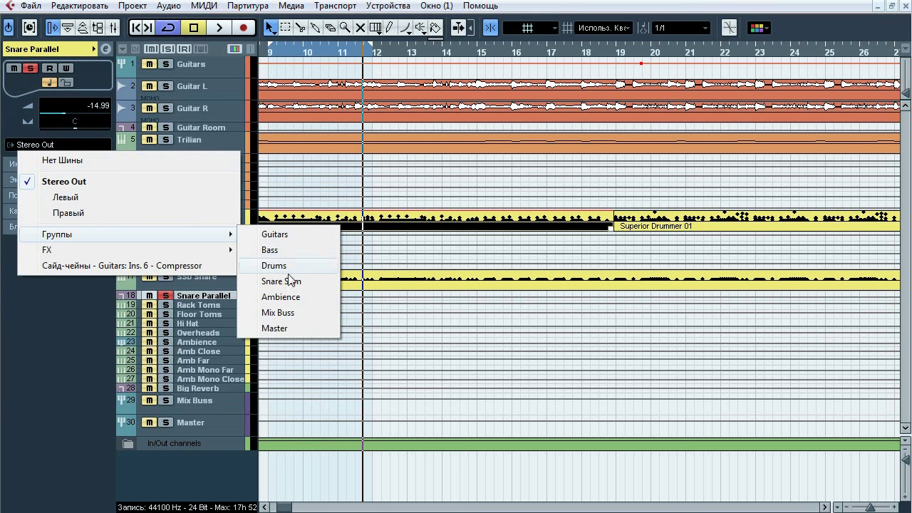
{"action": "left_click", "coordinate": [283, 282]}
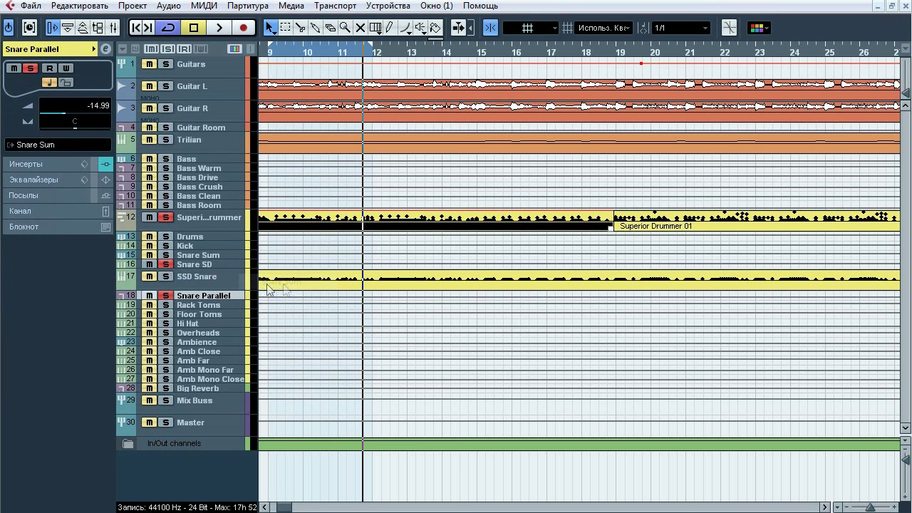
Audition Snare Parallel soloed and unsoloed, then show Snare Sum's sends
{"action": "left_click", "coordinate": [167, 295]}
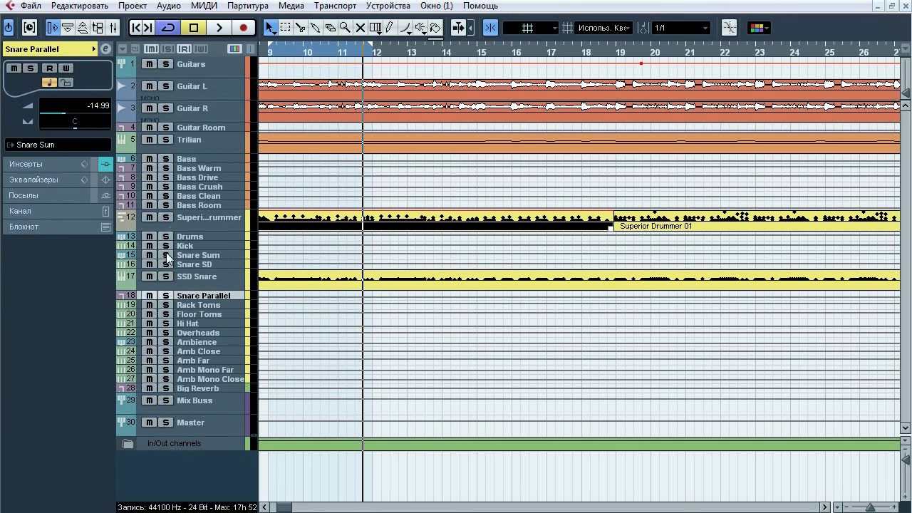
{"action": "left_click", "coordinate": [167, 295]}
{"action": "key", "text": "space"}
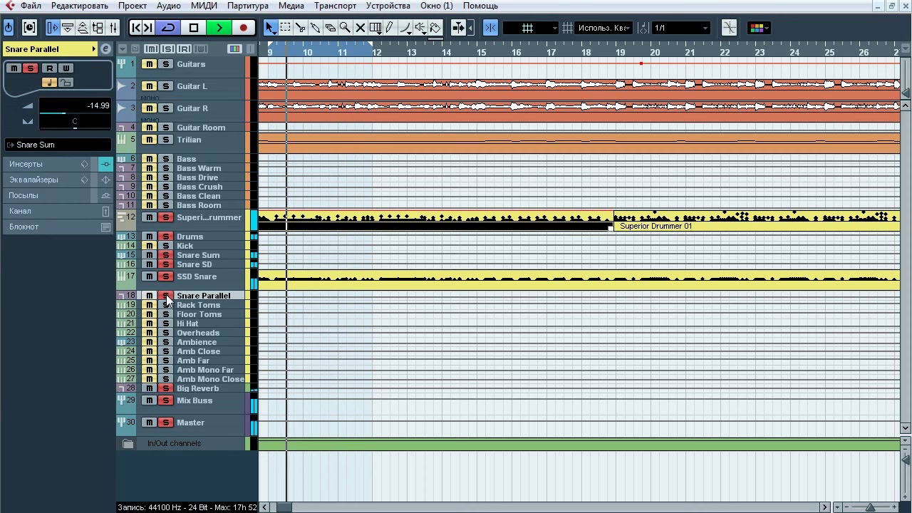
{"action": "left_click", "coordinate": [166, 296]}
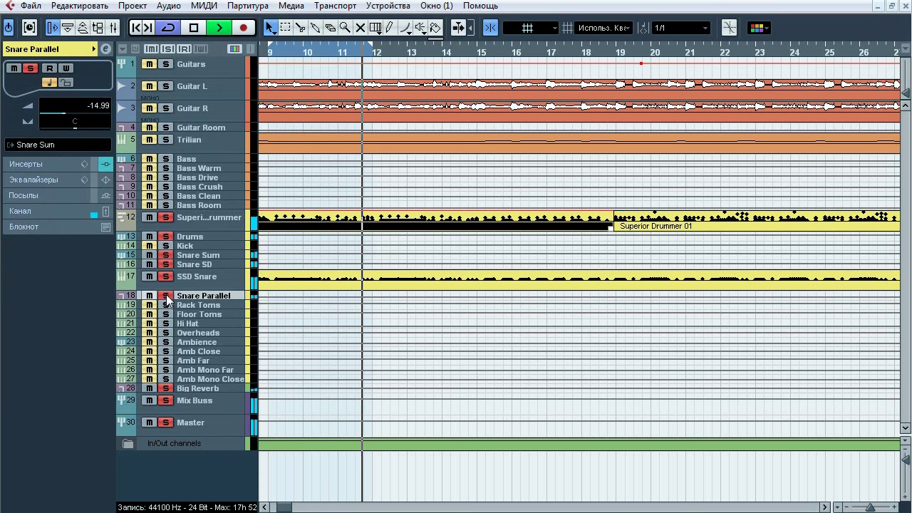
{"action": "key", "text": "space"}
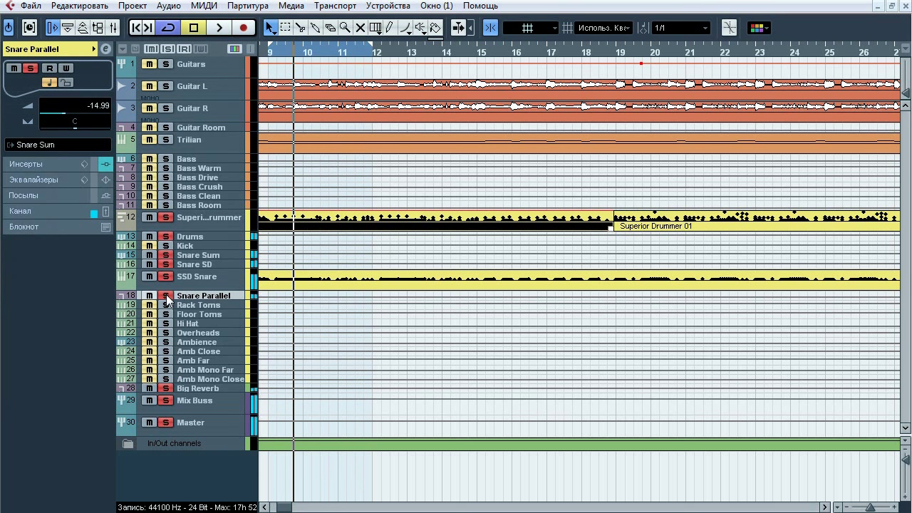
{"action": "left_click", "coordinate": [203, 256]}
{"action": "left_click", "coordinate": [34, 191]}
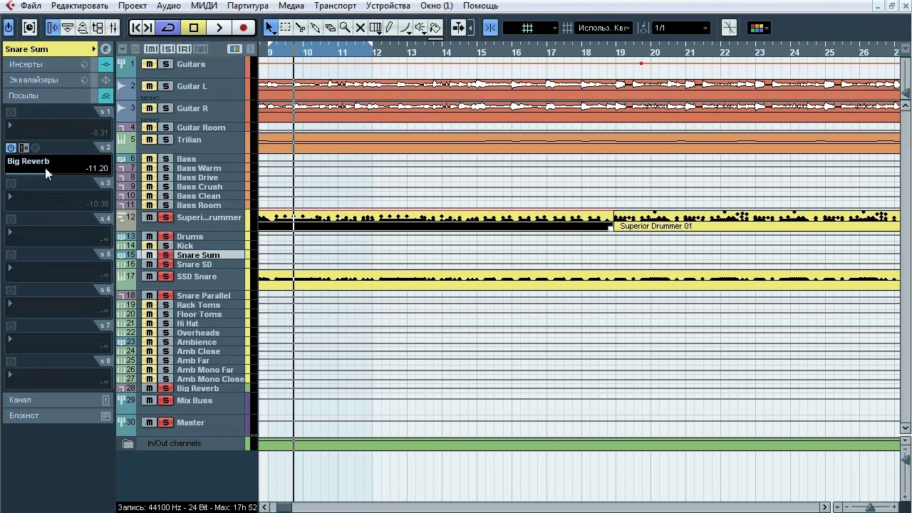
Audition the mix from around bar 13 and from a point further into the song
{"action": "left_click", "coordinate": [166, 306]}
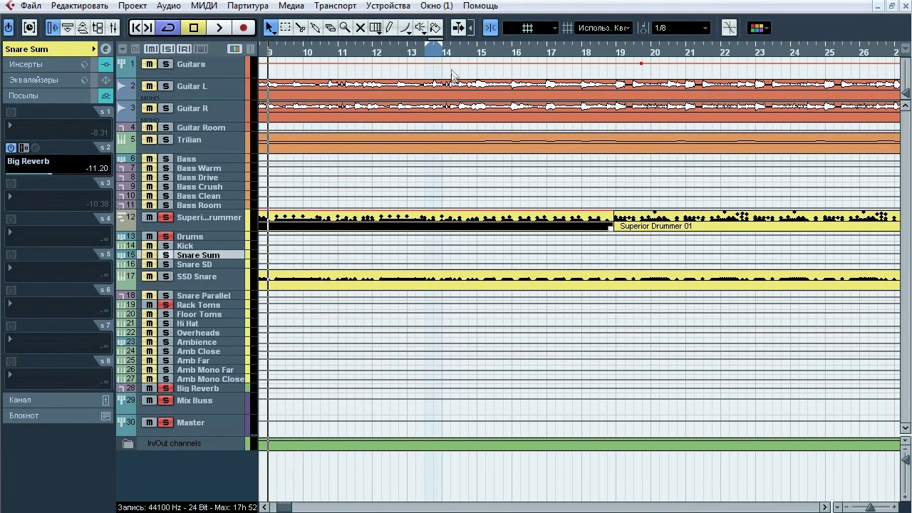
{"action": "left_click", "coordinate": [431, 52]}
{"action": "key", "text": "space"}
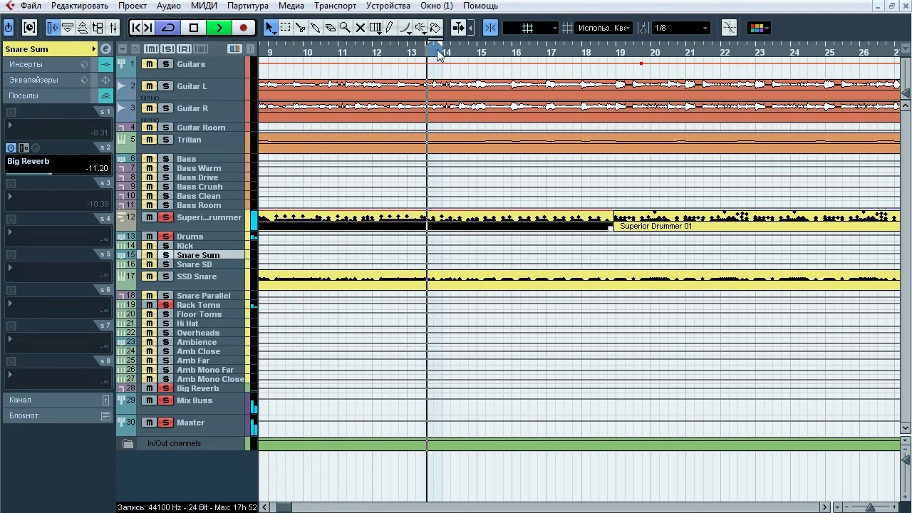
{"action": "key", "text": "space"}
{"action": "left_click", "coordinate": [464, 56]}
{"action": "key", "text": "space"}
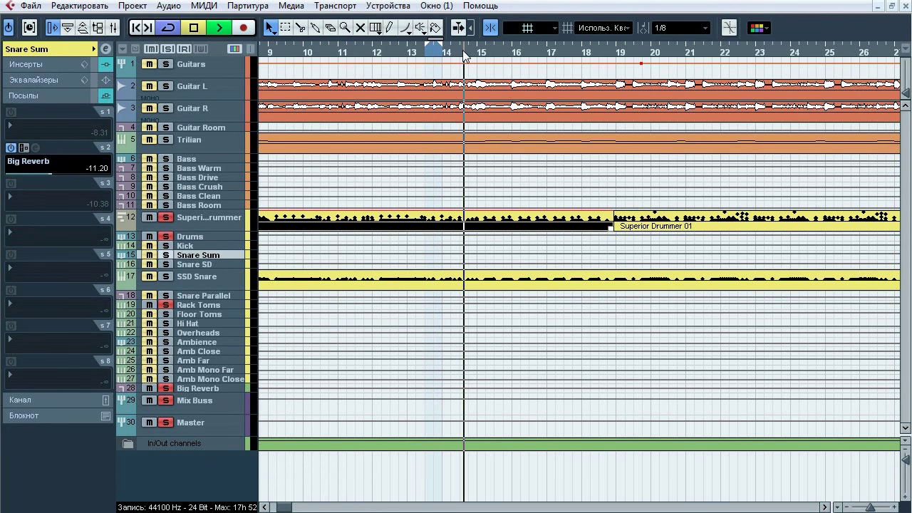
{"action": "key", "text": "space"}
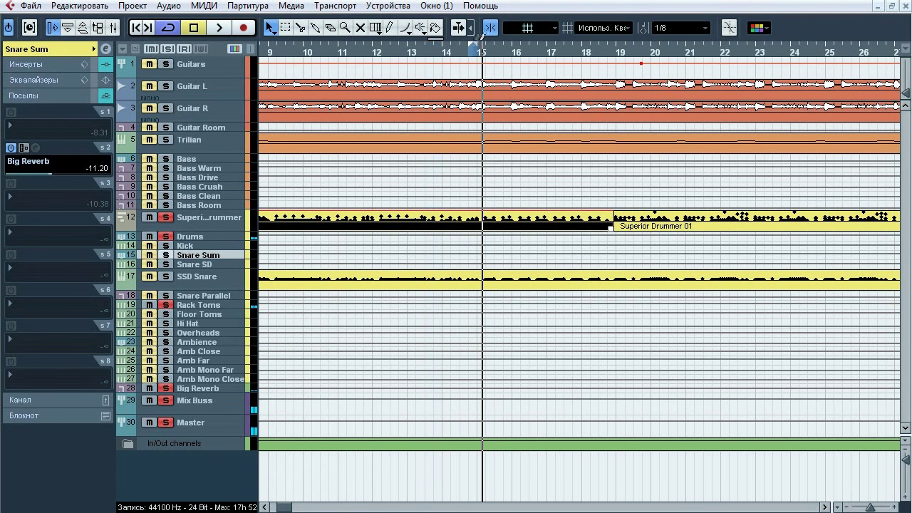
Replay from slightly earlier, then select Rack Toms and list its inserts, Pro-Q through NLS Channel Stereo
{"action": "left_click", "coordinate": [470, 54]}
{"action": "key", "text": "space"}
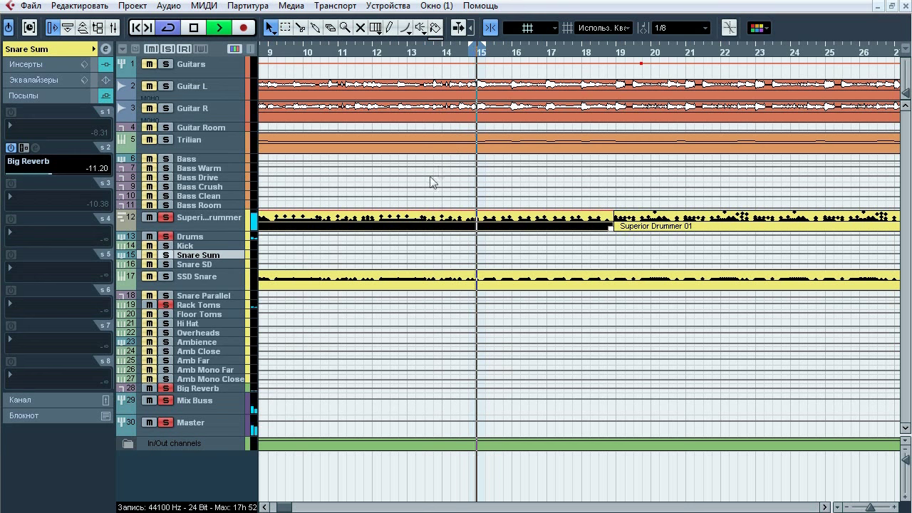
{"action": "left_click", "coordinate": [205, 305]}
{"action": "key", "text": "space"}
{"action": "left_click", "coordinate": [49, 66]}
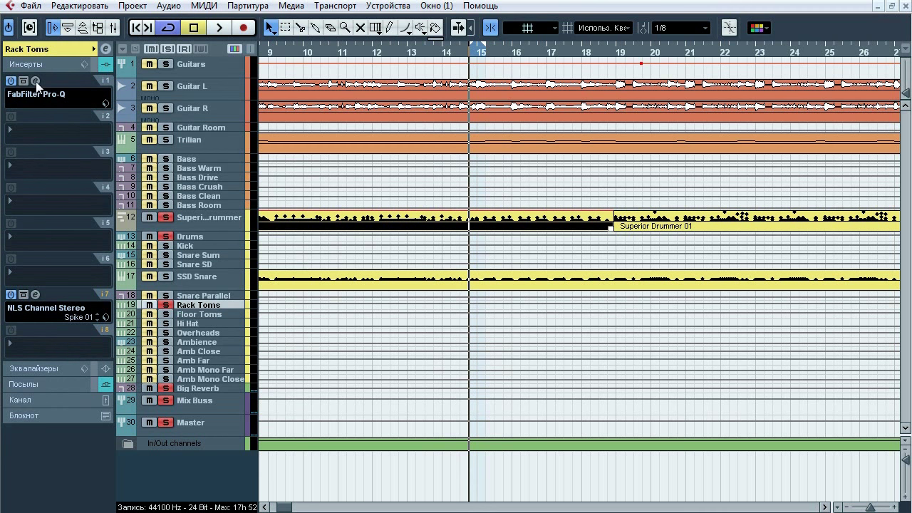
{"action": "left_click", "coordinate": [35, 81]}
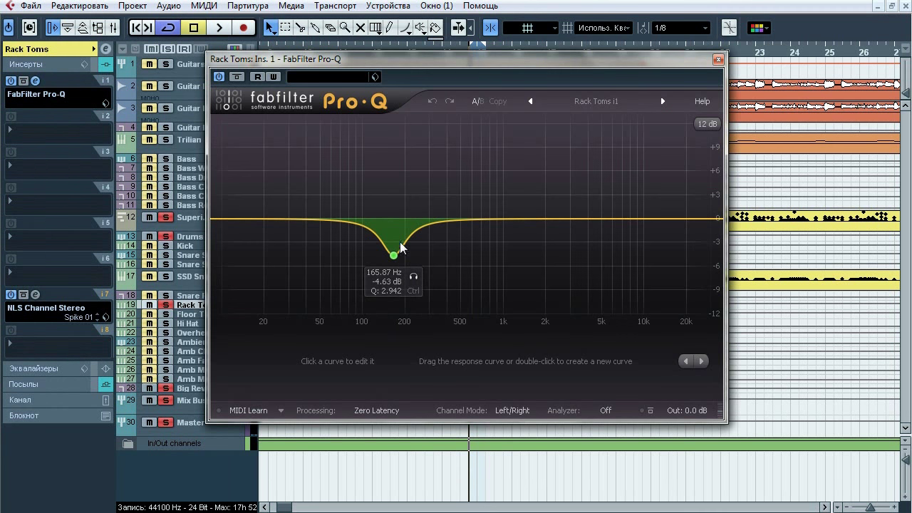
{"action": "left_click", "coordinate": [415, 279]}
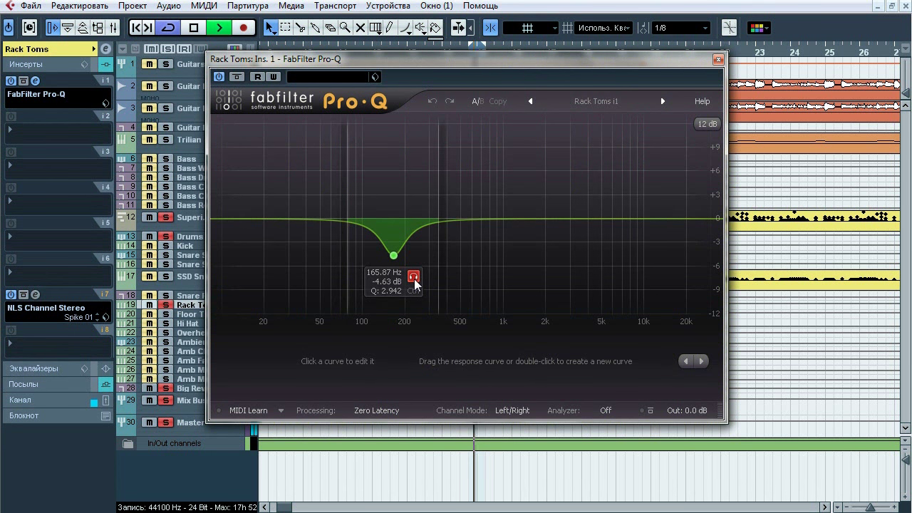
{"action": "left_click", "coordinate": [415, 279]}
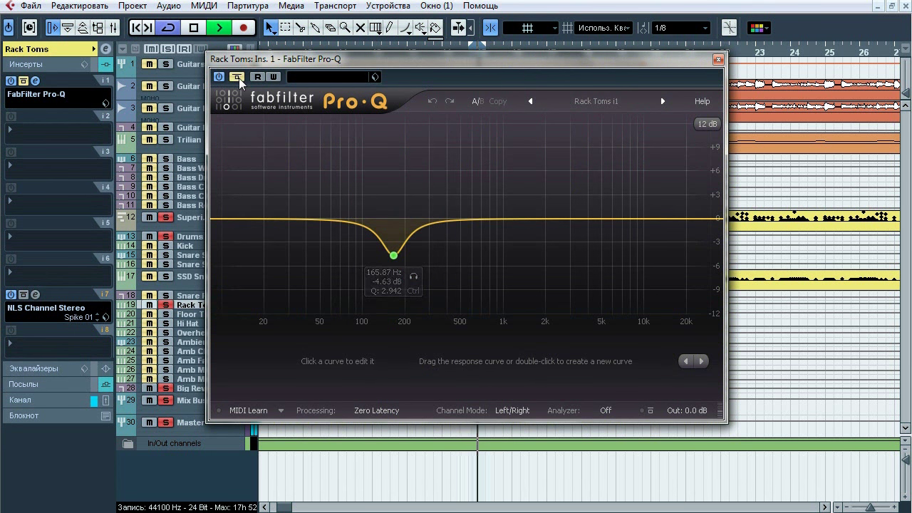
{"action": "key", "text": "space"}
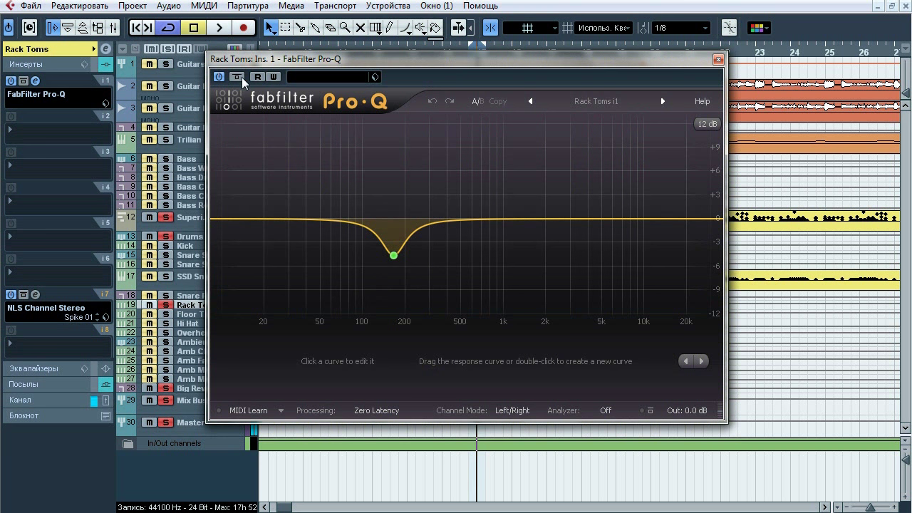
{"action": "left_click", "coordinate": [719, 60]}
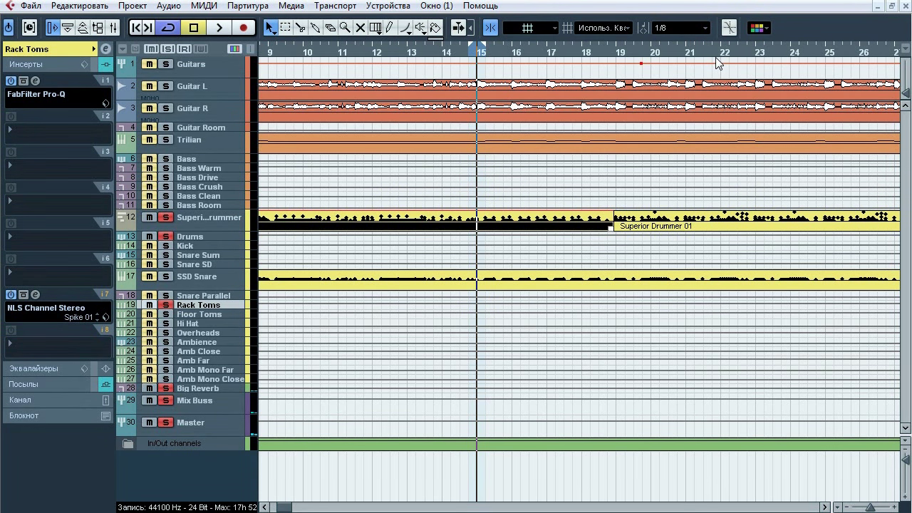
{"action": "left_click", "coordinate": [35, 295]}
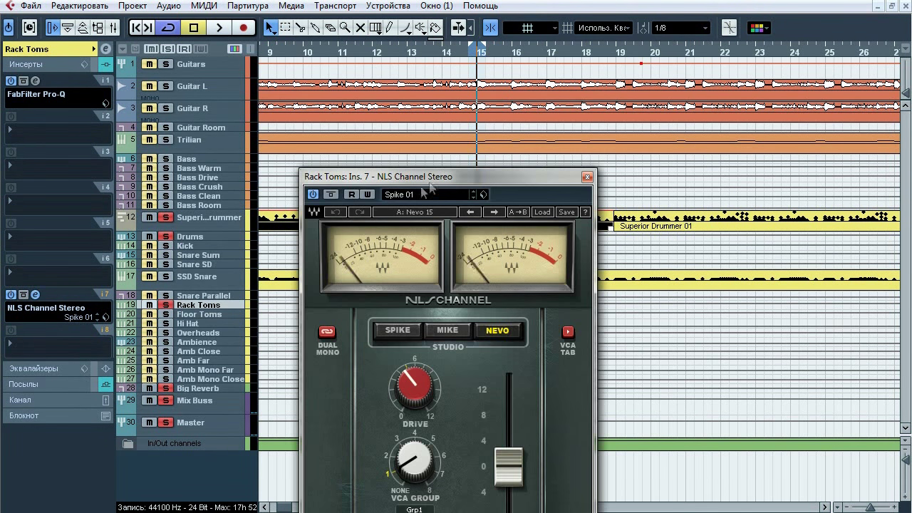
{"action": "left_click_drag", "start_coordinate": [446, 179], "coordinate": [437, 46]}
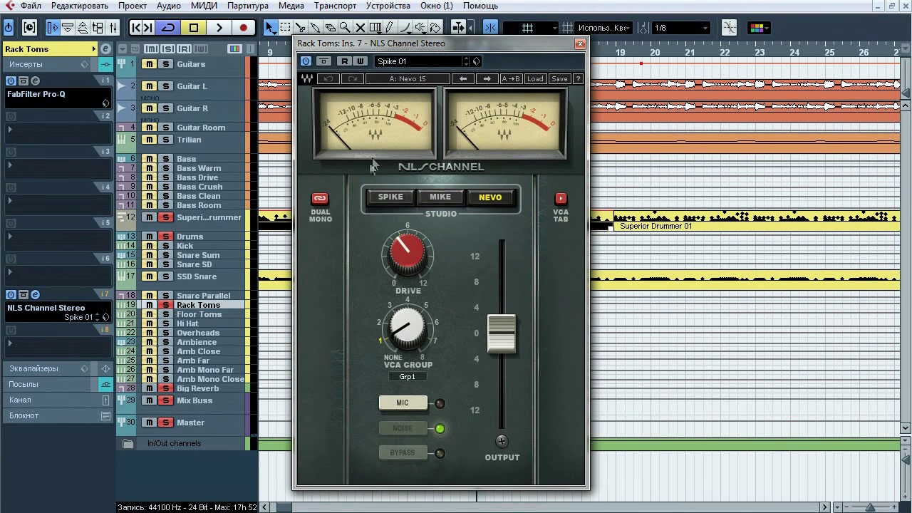
{"action": "key", "text": "space"}
{"action": "left_click", "coordinate": [325, 62]}
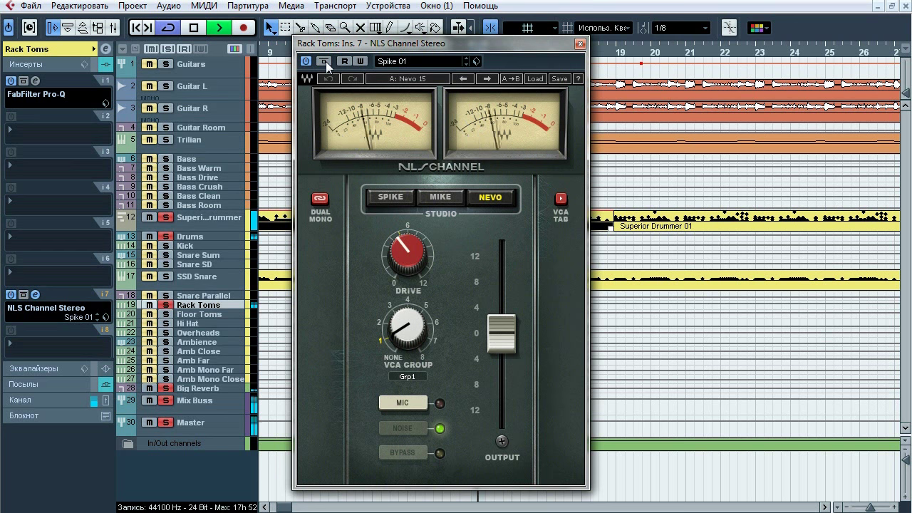
{"action": "left_click", "coordinate": [326, 61]}
{"action": "key", "text": "space"}
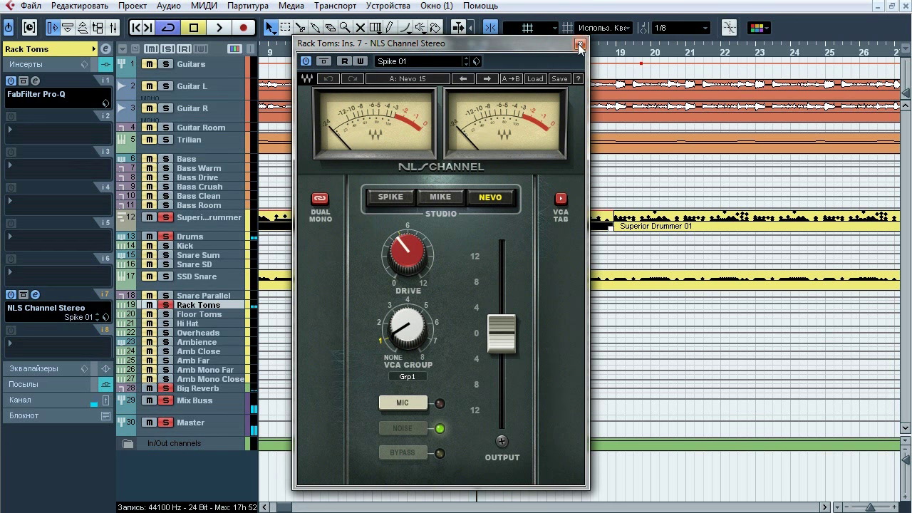
{"action": "left_click", "coordinate": [579, 45]}
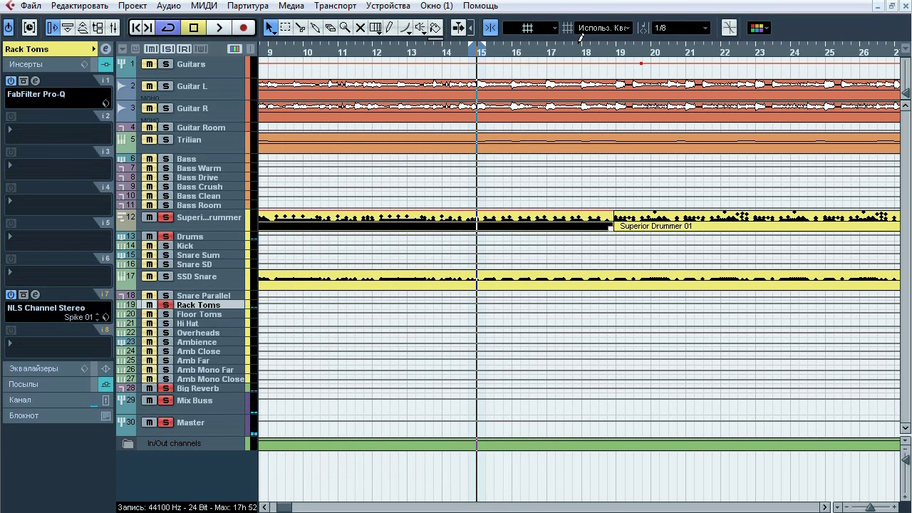
Solo and select Floor Toms, then list its inserts, Pro-Q through NLS Channel Stereo, during playback
{"action": "left_click", "coordinate": [40, 385]}
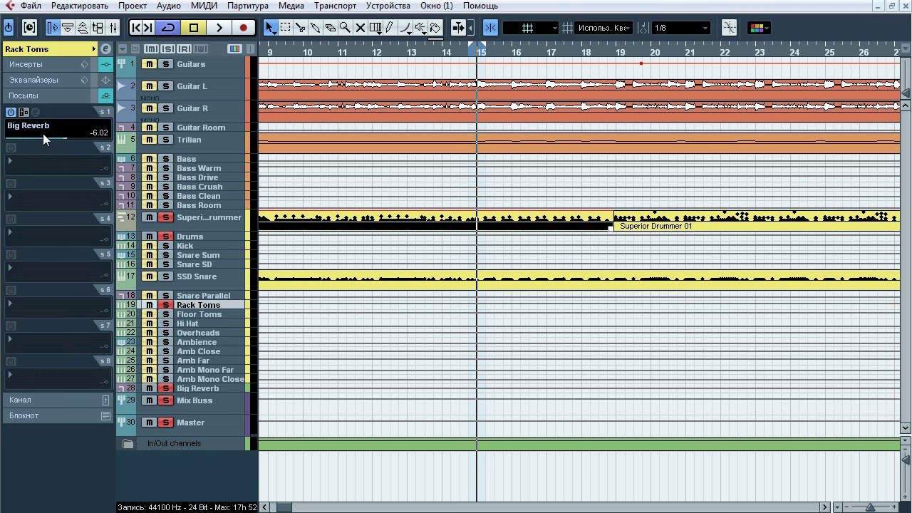
{"action": "left_click", "coordinate": [166, 314], "text": "ctrl"}
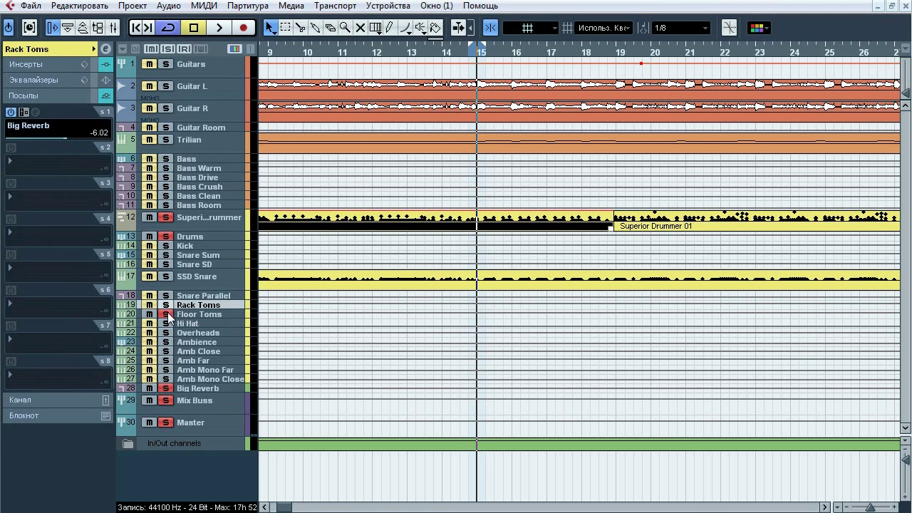
{"action": "left_click", "coordinate": [191, 314]}
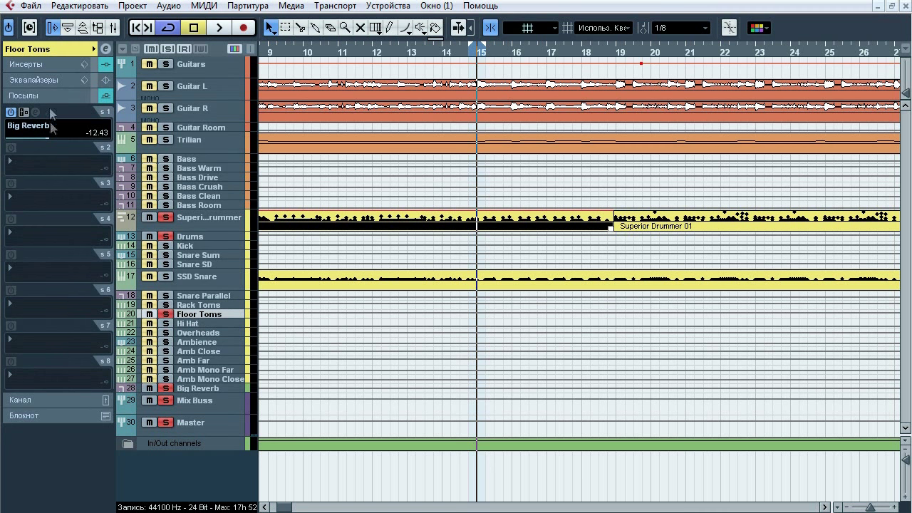
{"action": "left_click", "coordinate": [60, 64]}
{"action": "key", "text": "space"}
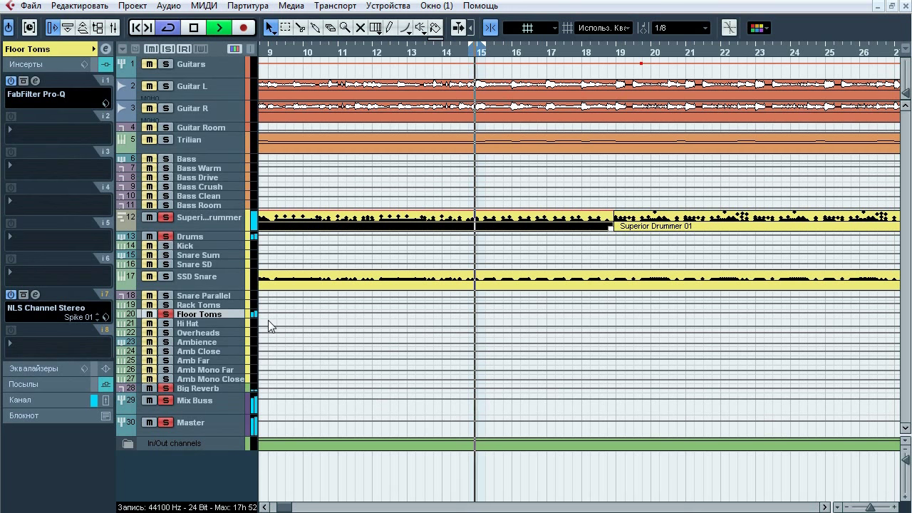
{"action": "key", "text": "space"}
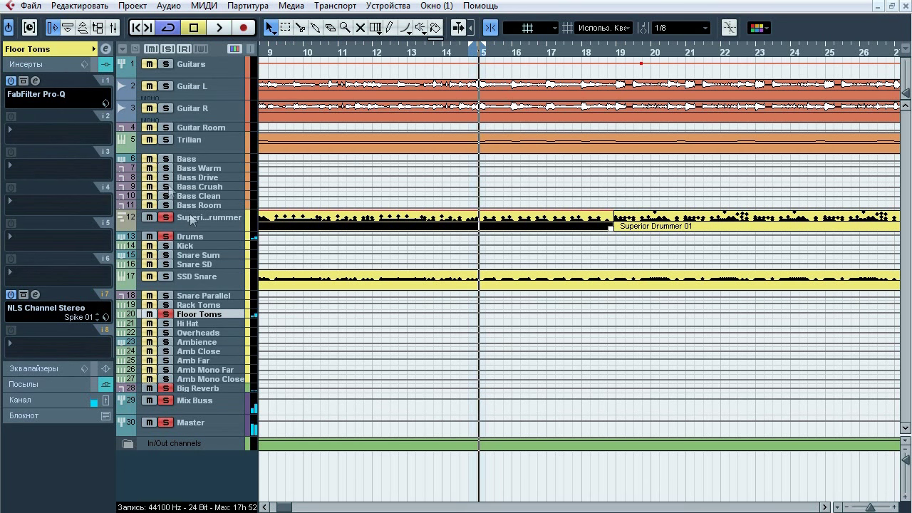
{"action": "left_click", "coordinate": [35, 82]}
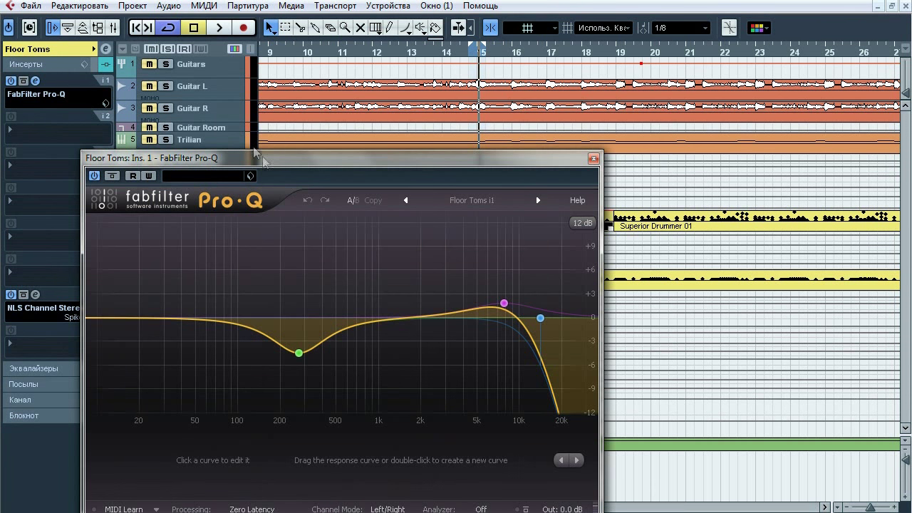
{"action": "left_click_drag", "start_coordinate": [255, 152], "coordinate": [297, 51]}
{"action": "mouse_move", "coordinate": [366, 277]}
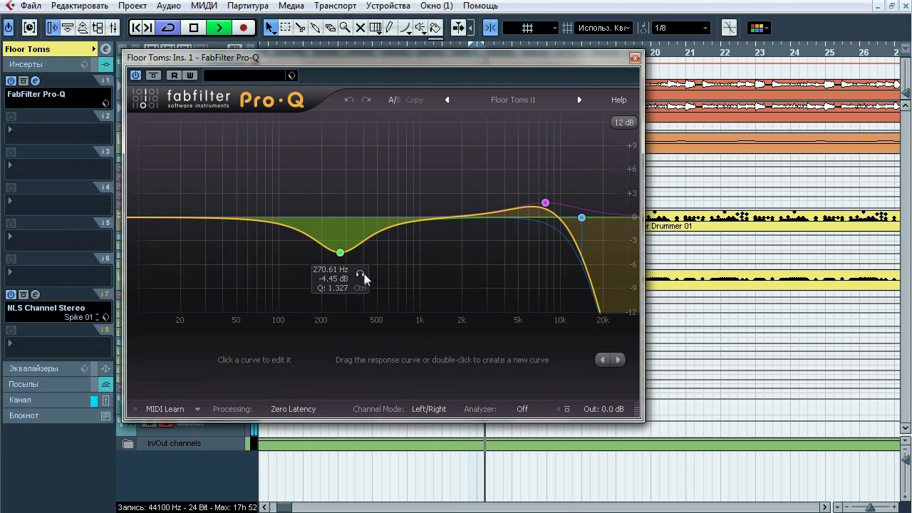
{"action": "left_click", "coordinate": [364, 277]}
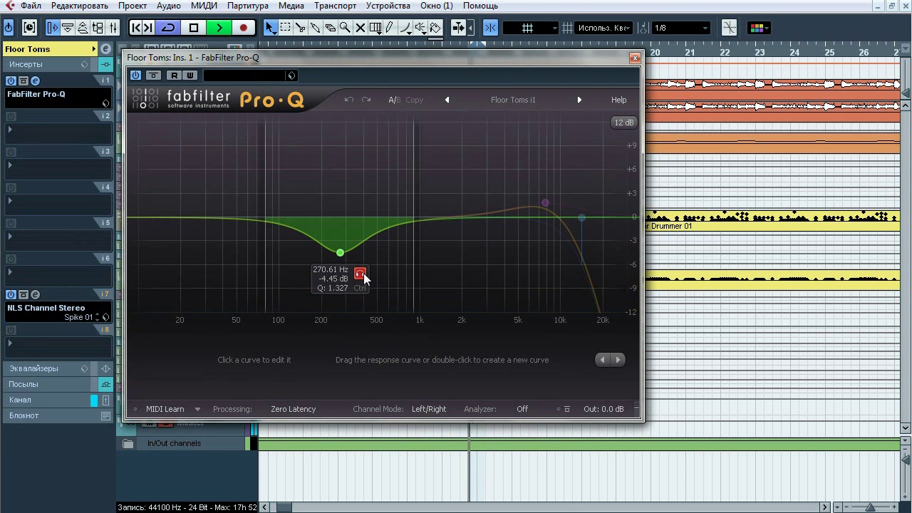
{"action": "mouse_move", "coordinate": [546, 203]}
{"action": "left_click", "coordinate": [565, 173]}
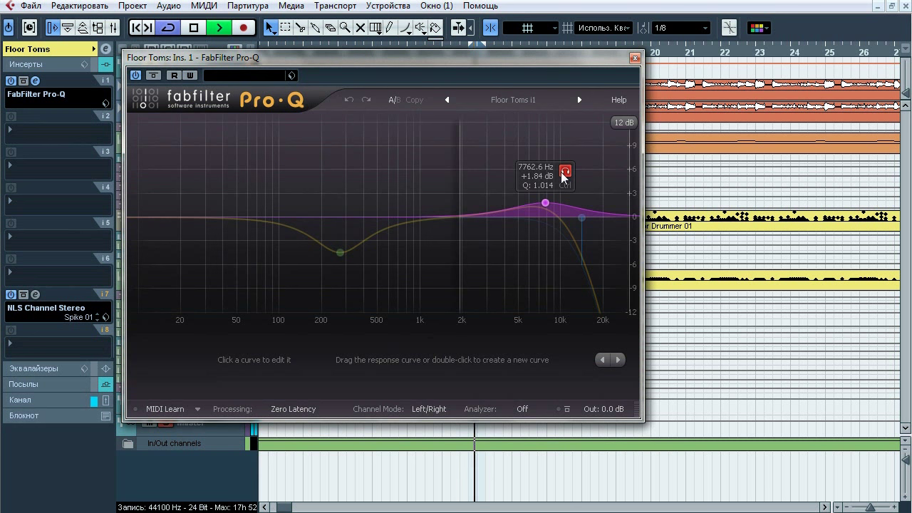
{"action": "mouse_move", "coordinate": [583, 220]}
{"action": "left_click", "coordinate": [601, 195]}
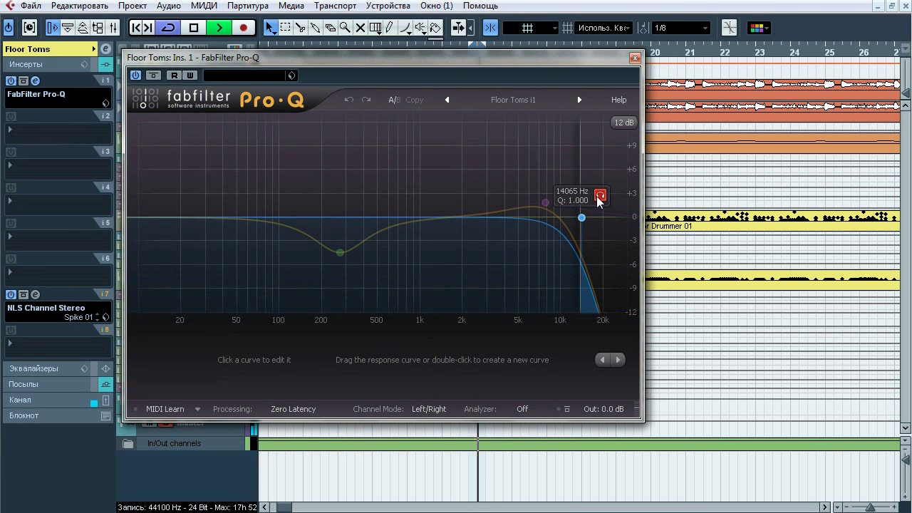
{"action": "left_click", "coordinate": [600, 196]}
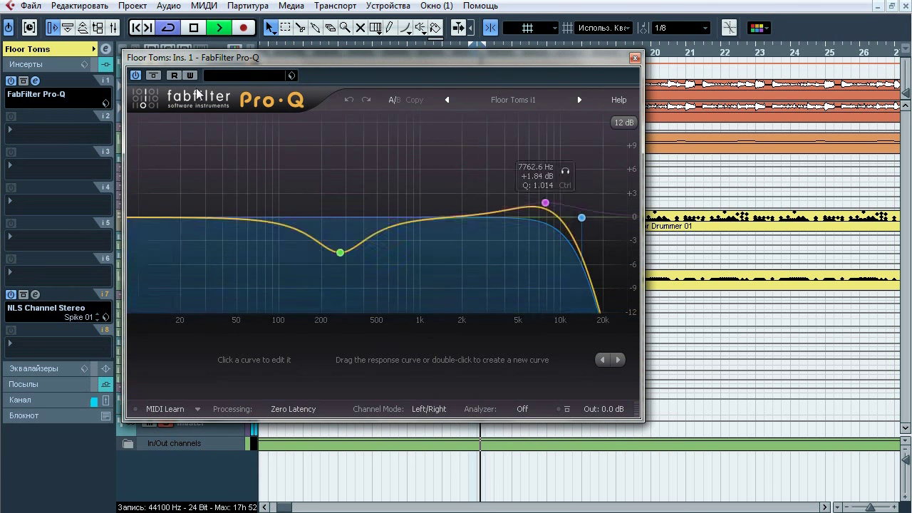
{"action": "left_click", "coordinate": [154, 76]}
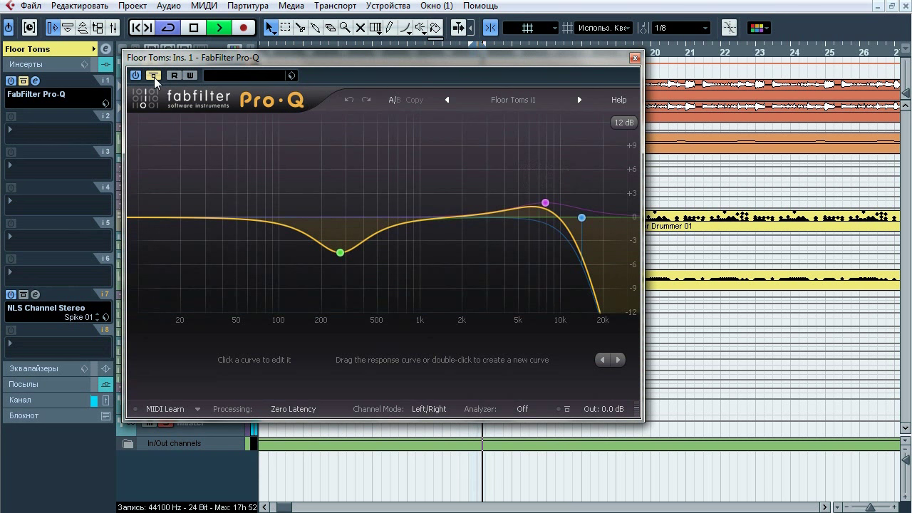
{"action": "left_click", "coordinate": [154, 77]}
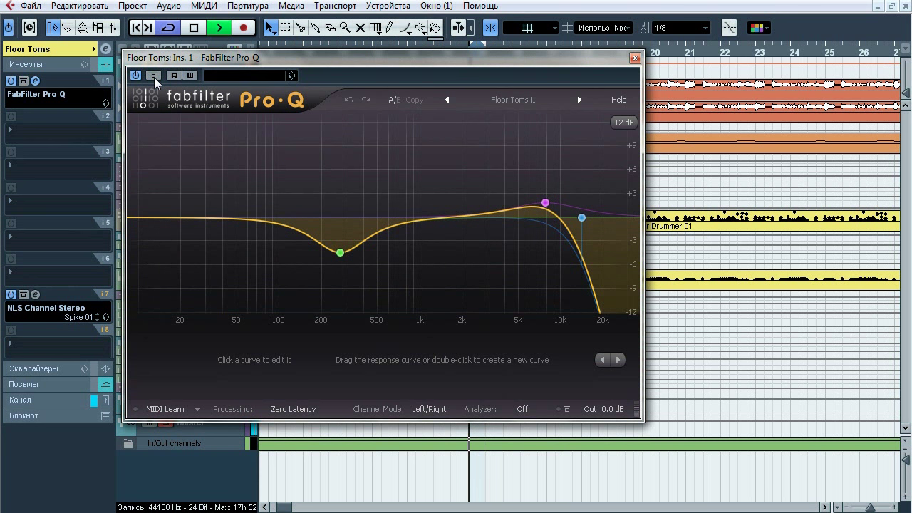
{"action": "left_click", "coordinate": [154, 77]}
{"action": "left_click", "coordinate": [153, 77]}
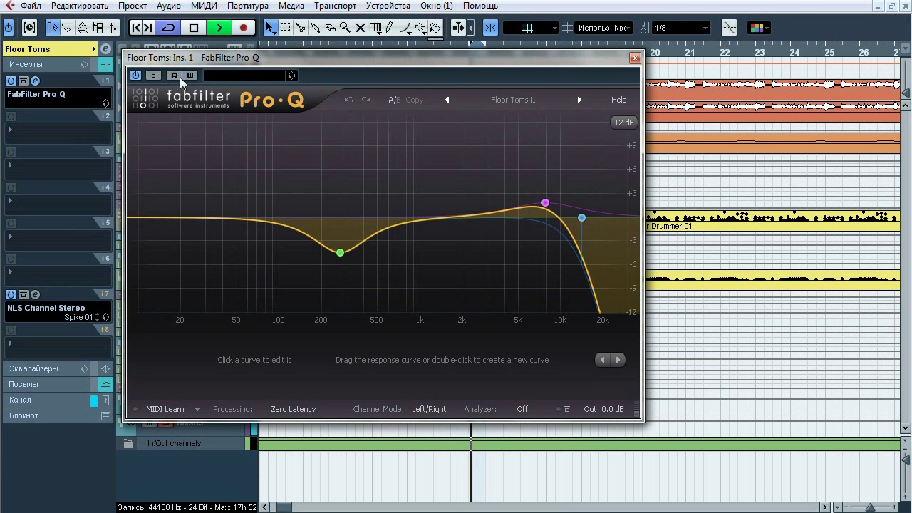
{"action": "key", "text": "space"}
{"action": "left_click", "coordinate": [637, 58]}
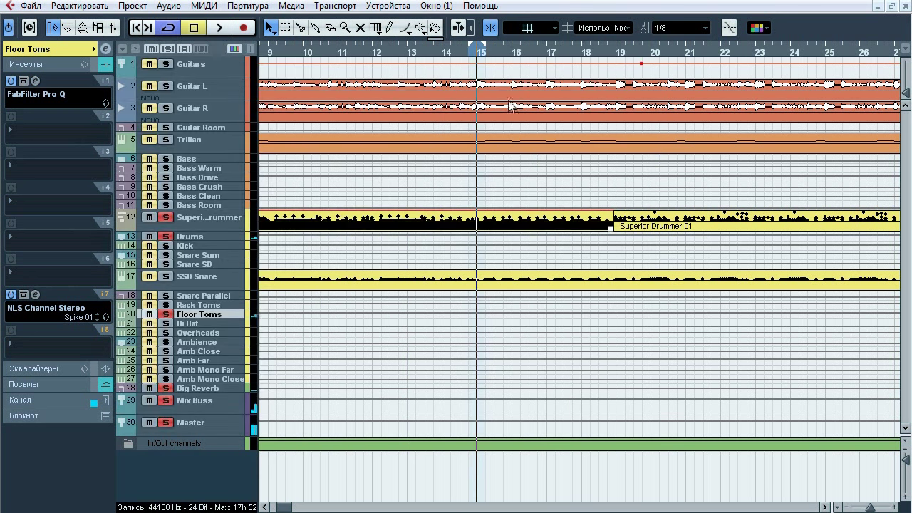
Compare Floor Toms' NLS Channel Stereo bypassed and active during playback, then close it
{"action": "left_click", "coordinate": [35, 294]}
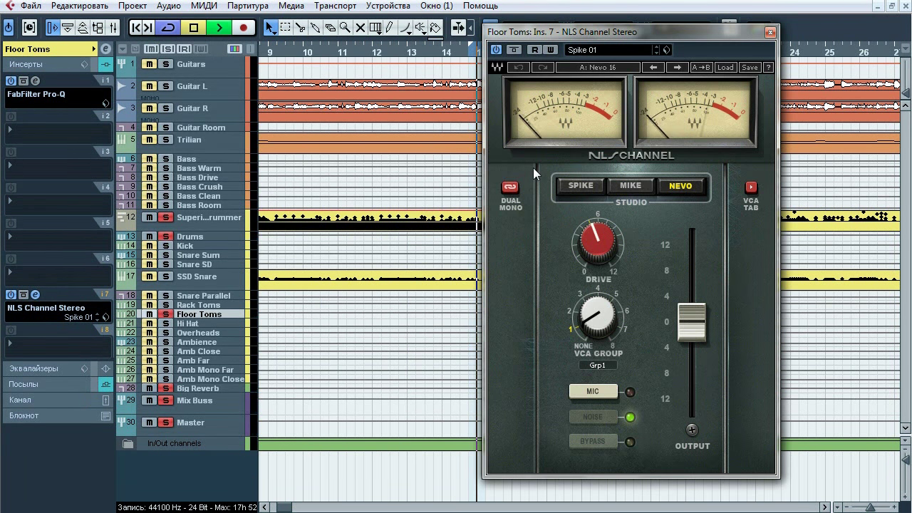
{"action": "key", "text": "space"}
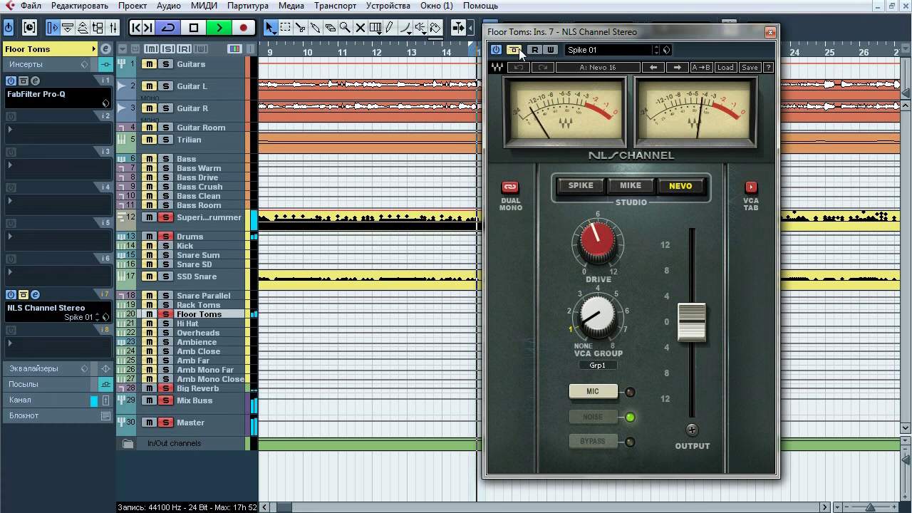
{"action": "left_click", "coordinate": [514, 49]}
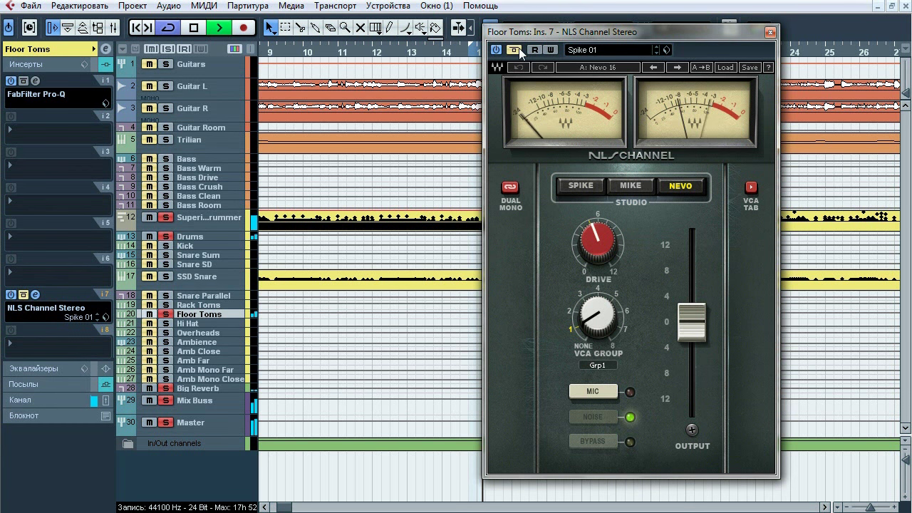
{"action": "left_click", "coordinate": [514, 49]}
{"action": "key", "text": "space"}
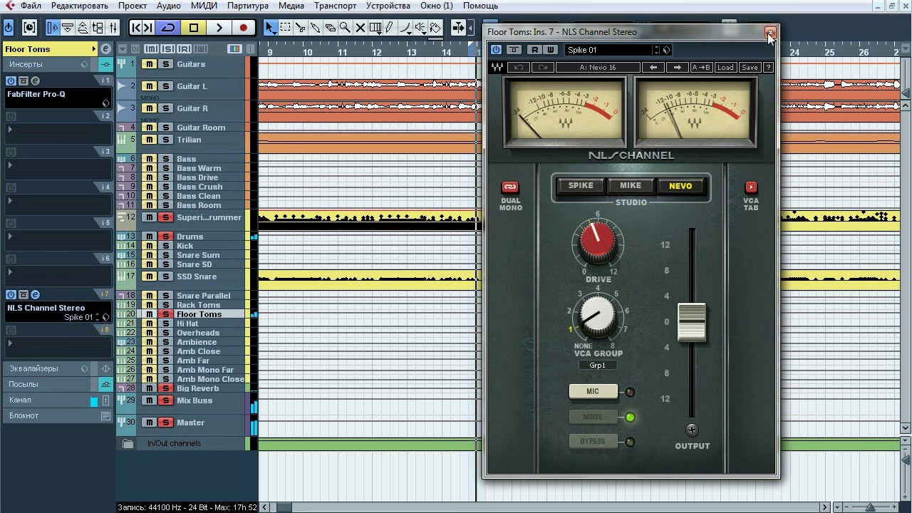
{"action": "left_click", "coordinate": [770, 32]}
Add Rack Toms to the solo, play briefly, and set a loop range from bar 9
{"action": "left_click", "coordinate": [48, 384]}
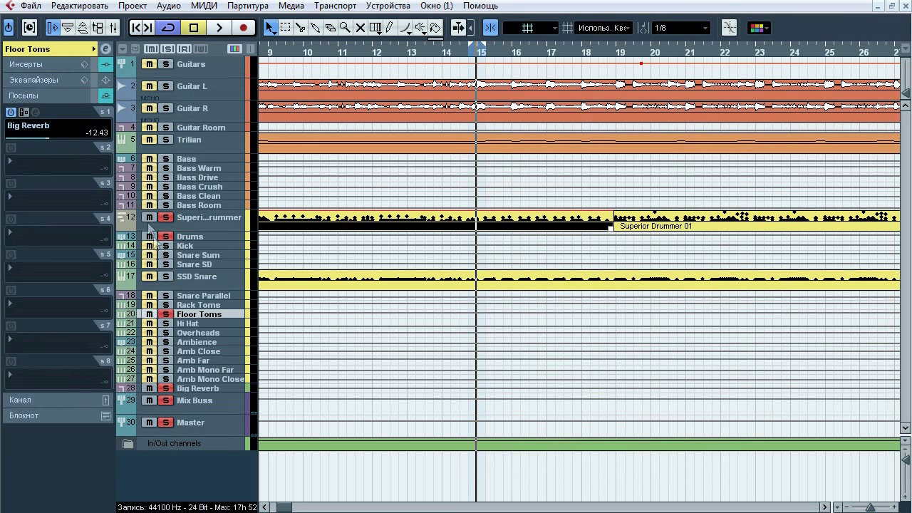
{"action": "left_click", "coordinate": [168, 305]}
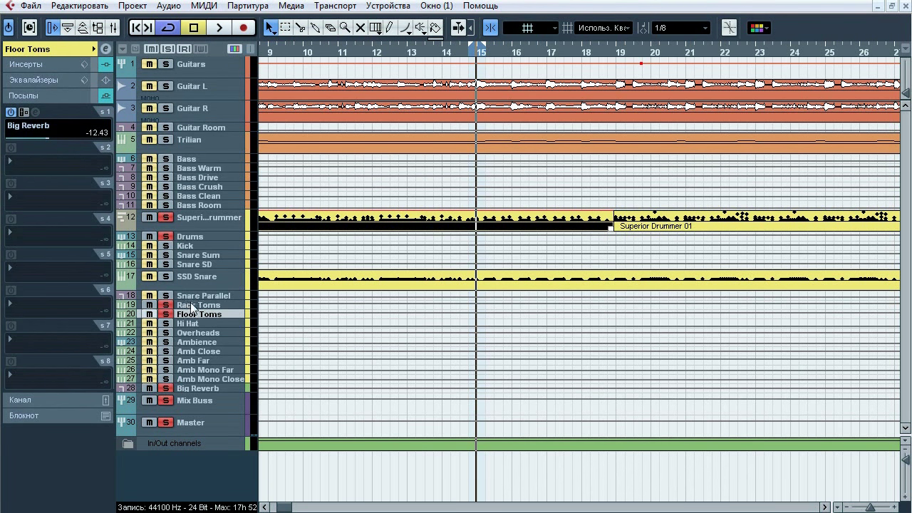
{"action": "left_click", "coordinate": [193, 305], "text": "shift"}
{"action": "key", "text": "space"}
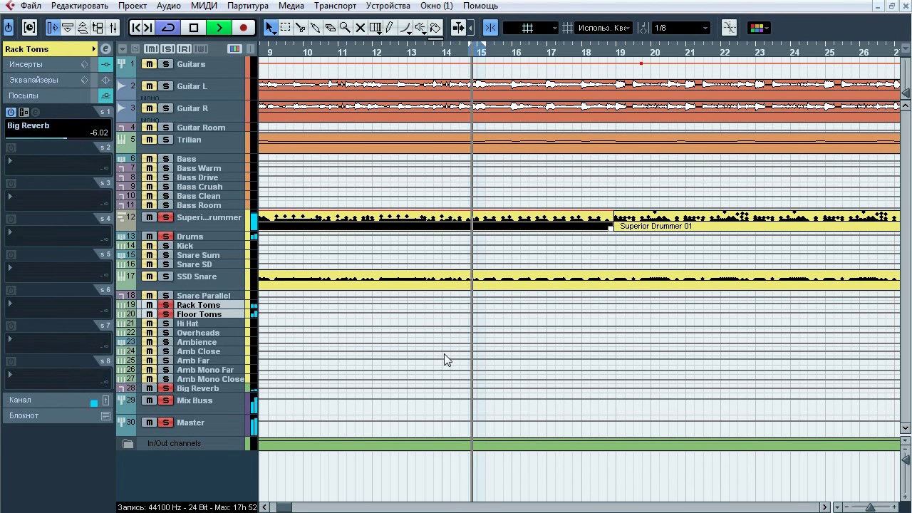
{"action": "key", "text": "space"}
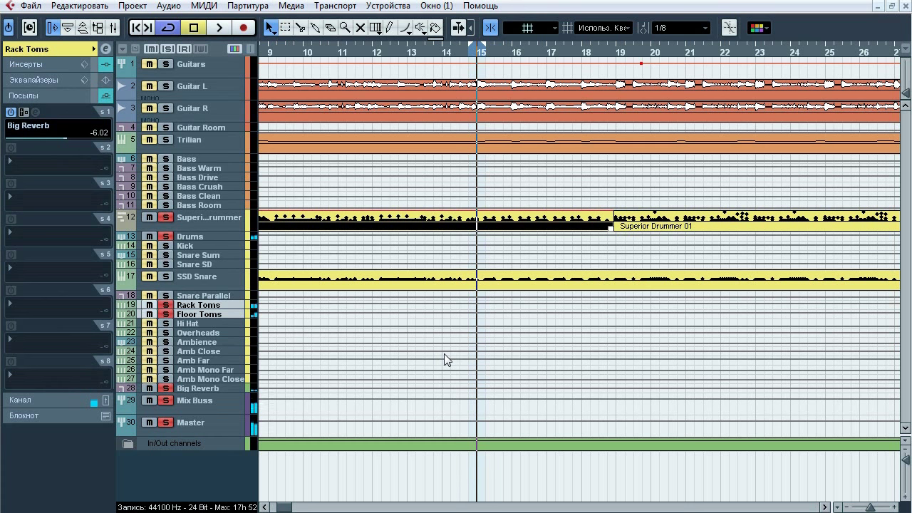
{"action": "left_click", "coordinate": [268, 55]}
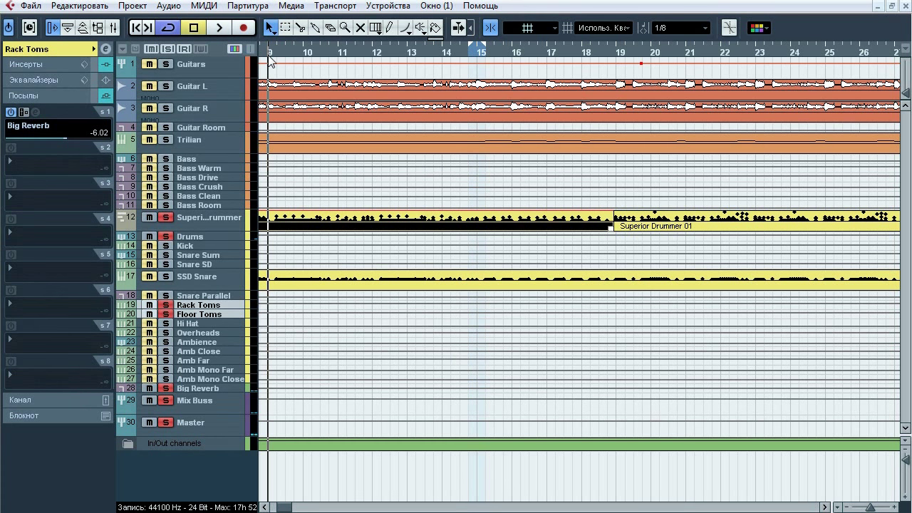
{"action": "left_click_drag", "start_coordinate": [270, 33], "coordinate": [389, 29]}
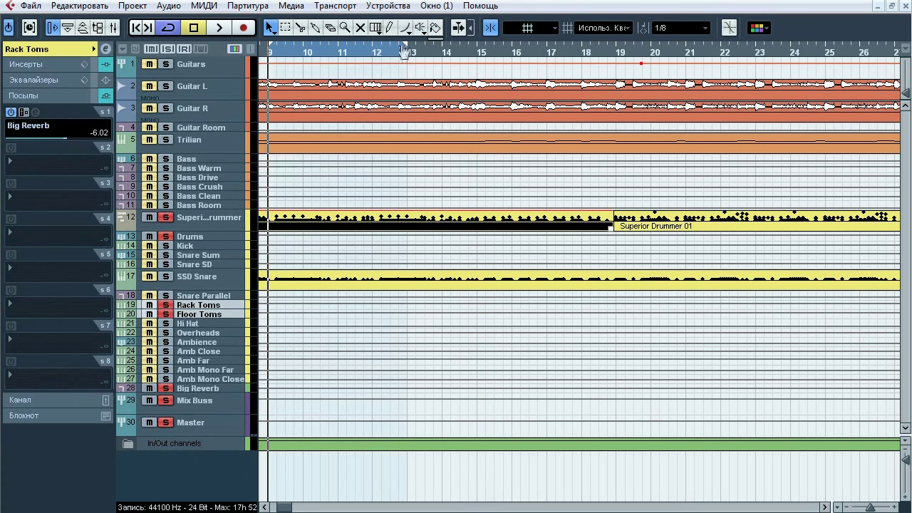
Select and solo Hi Hat, show its inserts, and start playback
{"action": "left_click", "coordinate": [201, 323]}
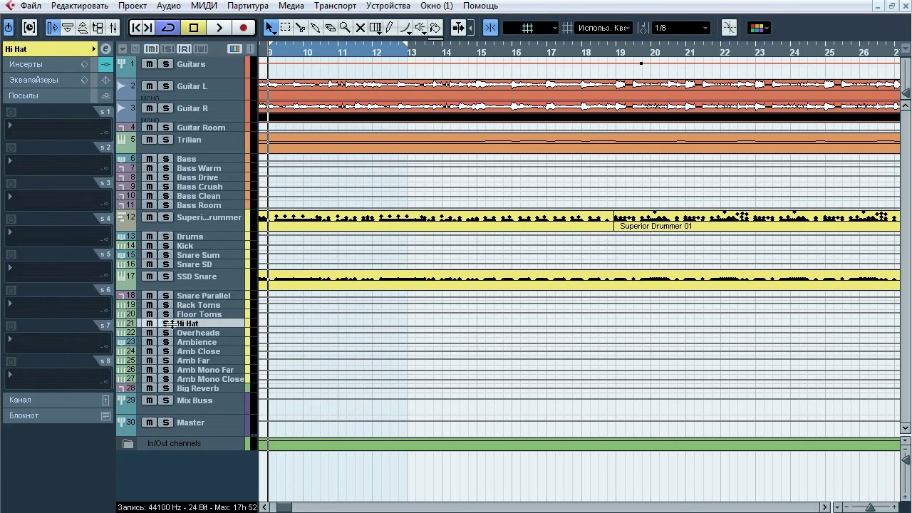
{"action": "left_click", "coordinate": [165, 323]}
{"action": "left_click", "coordinate": [61, 65]}
{"action": "key", "text": "space"}
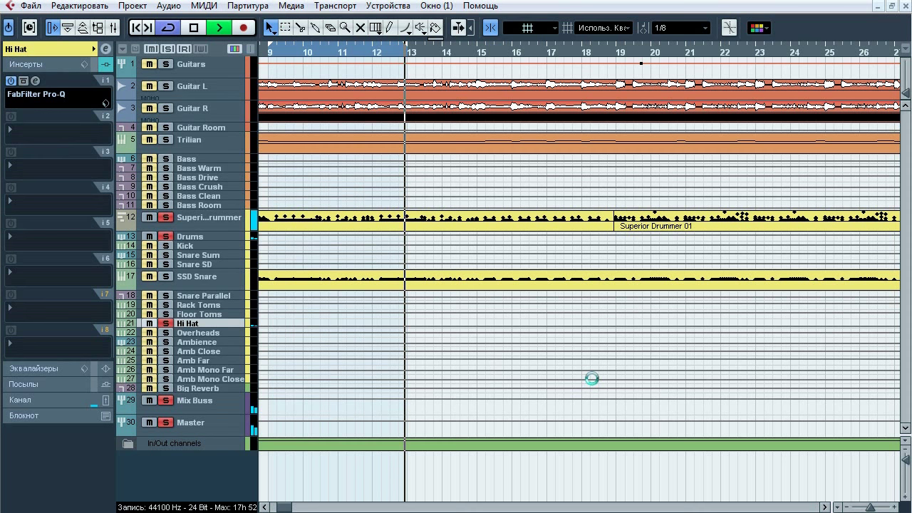
Toggle the Hi Hat Pro-Q's 293.62 Hz low-cut band off and on twice to compare, then close it
{"action": "left_click", "coordinate": [36, 81]}
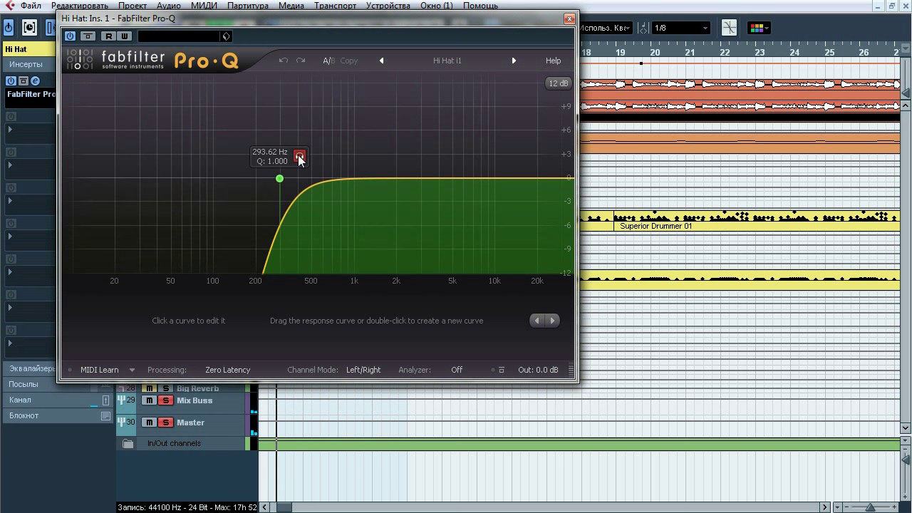
{"action": "left_click", "coordinate": [299, 157]}
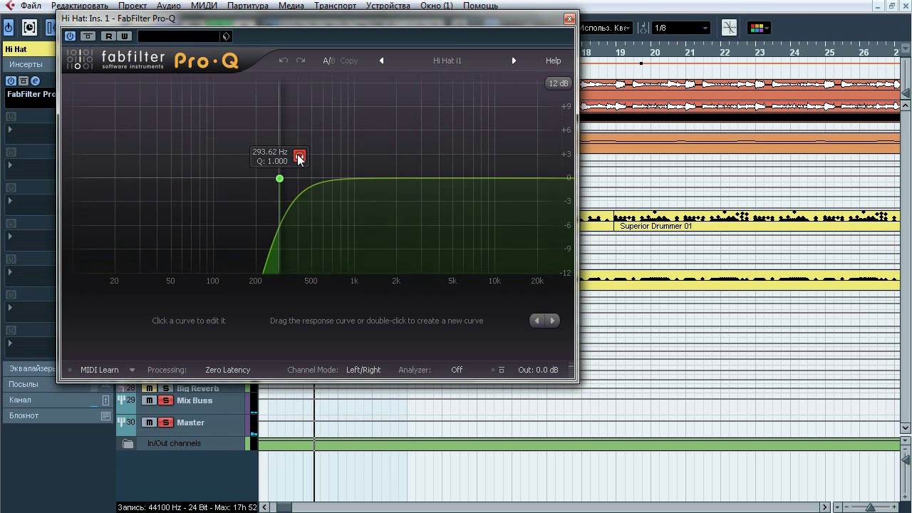
{"action": "left_click", "coordinate": [299, 157]}
{"action": "left_click", "coordinate": [300, 156]}
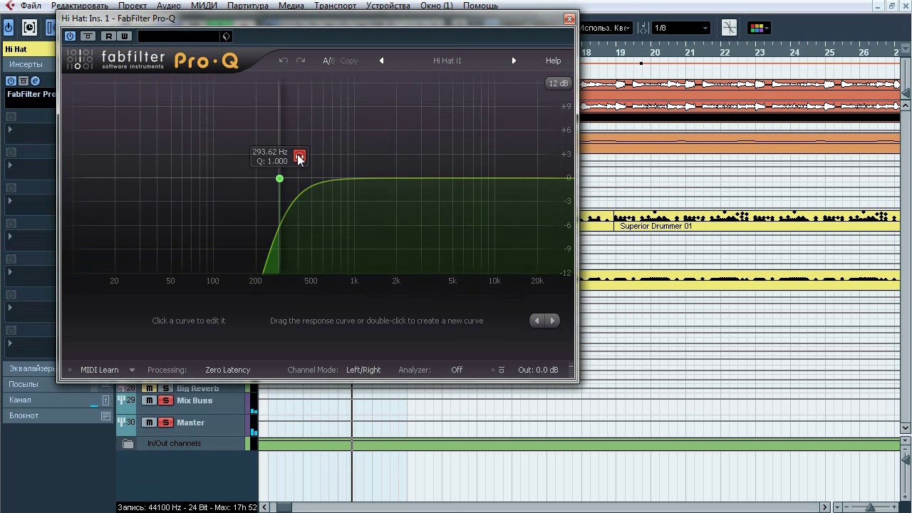
{"action": "left_click", "coordinate": [300, 157]}
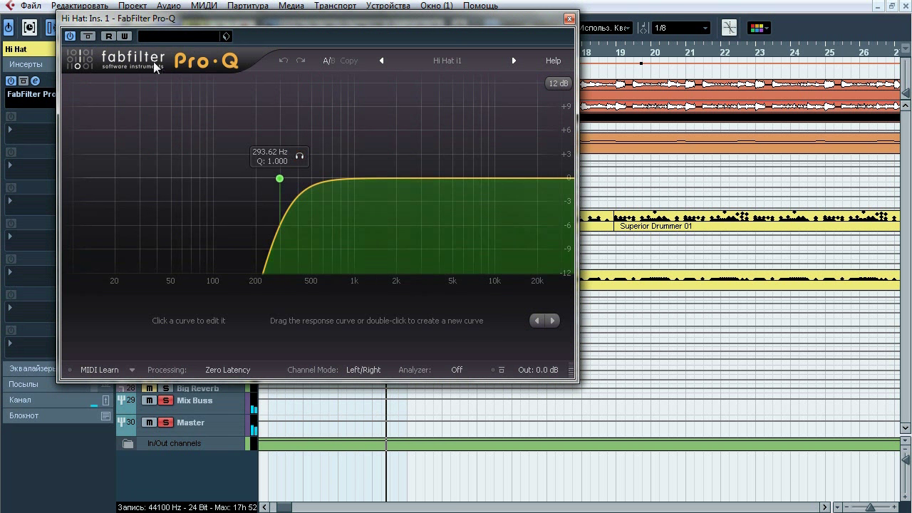
{"action": "left_click", "coordinate": [570, 21]}
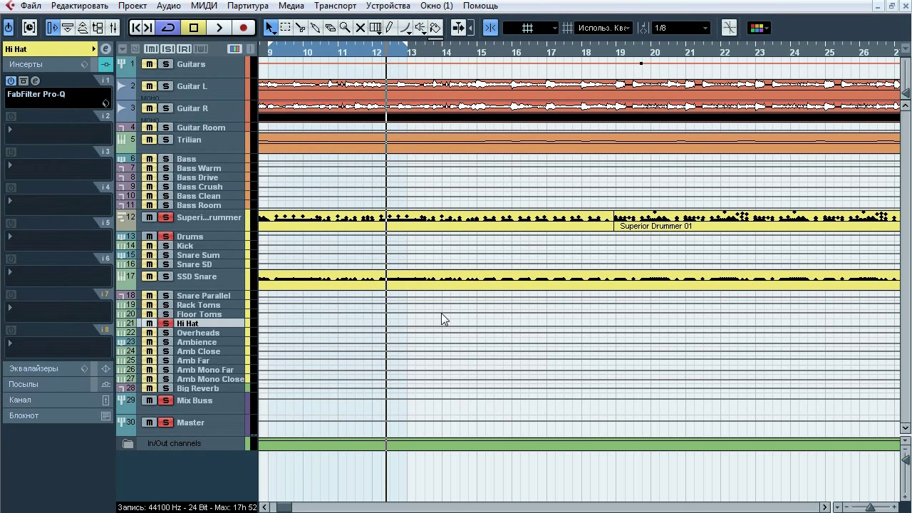
Clear all solos, solo Overheads, and move the loop and playhead to bars 19–23
{"action": "left_click", "coordinate": [54, 49]}
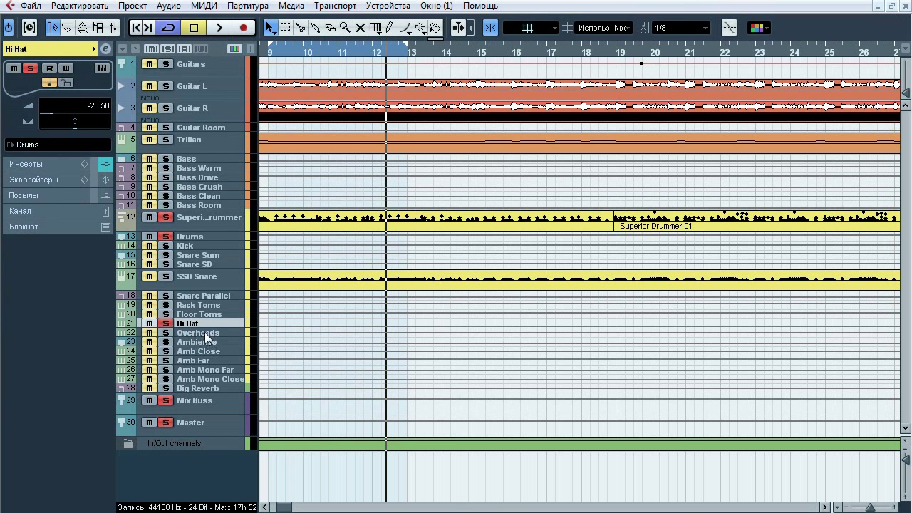
{"action": "left_click", "coordinate": [167, 324]}
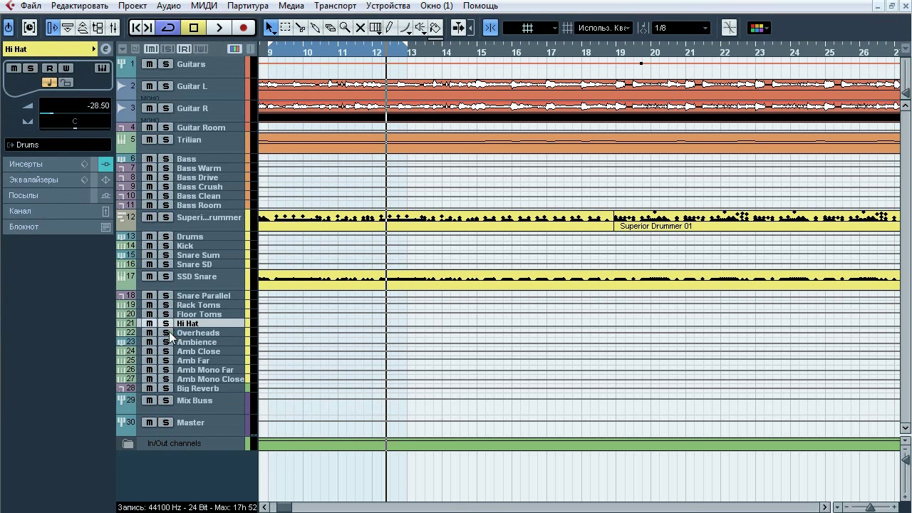
{"action": "left_click", "coordinate": [170, 332]}
{"action": "left_click_drag", "start_coordinate": [338, 49], "coordinate": [687, 35]}
{"action": "left_click", "coordinate": [617, 55]}
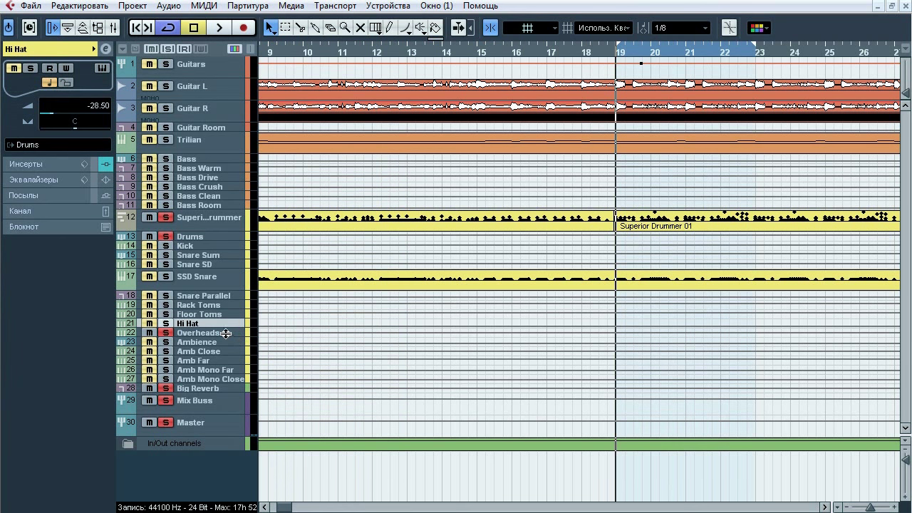
Select Overheads, show its inserts, and play a short passage
{"action": "left_click", "coordinate": [225, 333]}
{"action": "left_click", "coordinate": [48, 165]}
{"action": "key", "text": "space"}
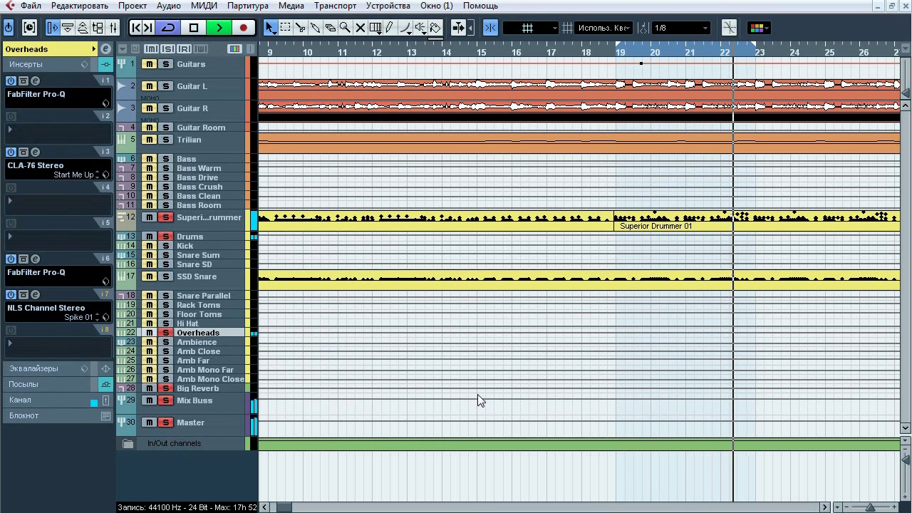
{"action": "key", "text": "space"}
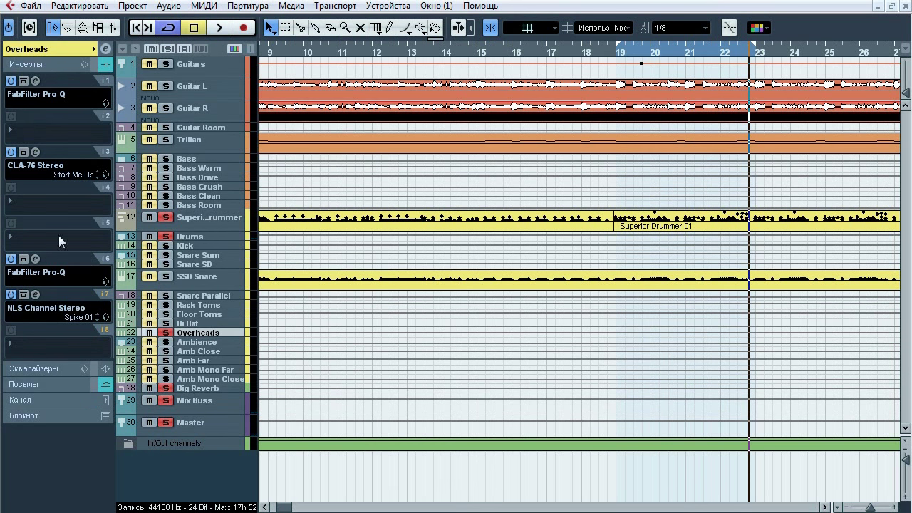
Solo the Overheads Pro-Q low-cut, 6749.5 Hz and 12373 Hz bands in turn, then close it
{"action": "left_click", "coordinate": [35, 81]}
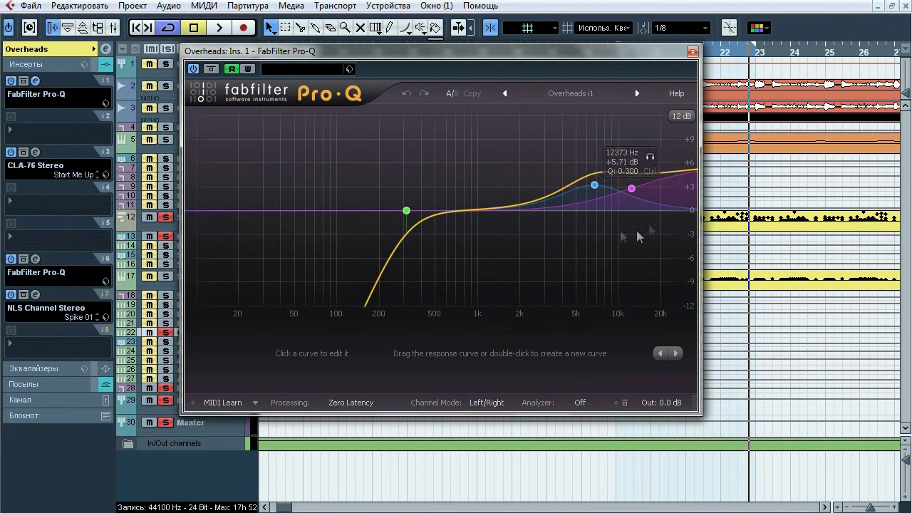
{"action": "left_click_drag", "start_coordinate": [511, 54], "coordinate": [540, 79]}
{"action": "key", "text": "space"}
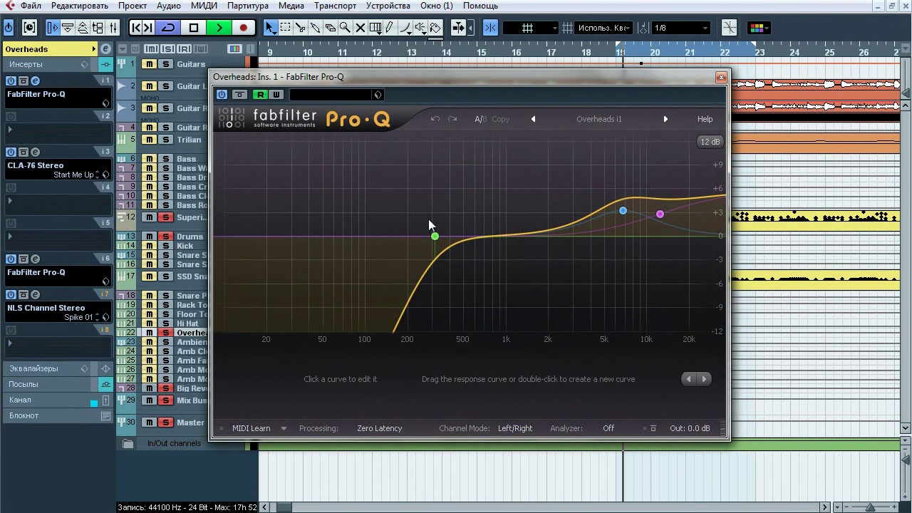
{"action": "left_click", "coordinate": [455, 214]}
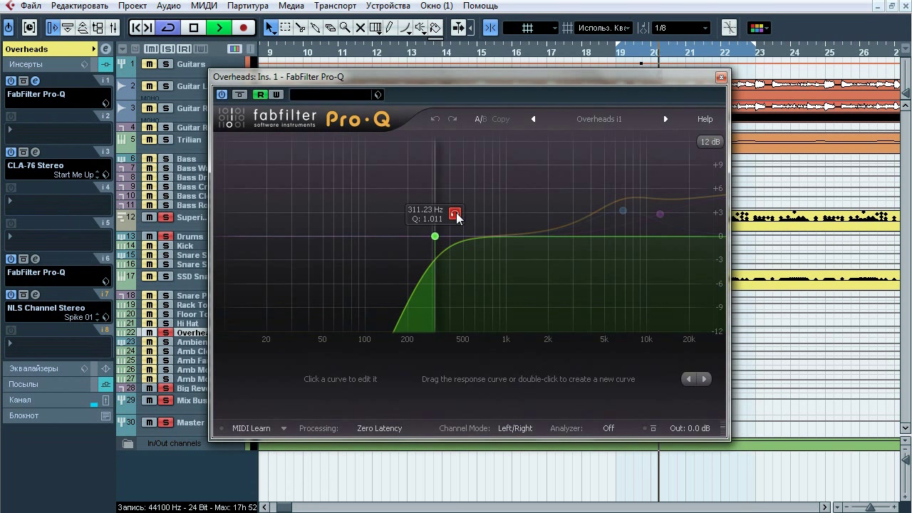
{"action": "left_click", "coordinate": [456, 214]}
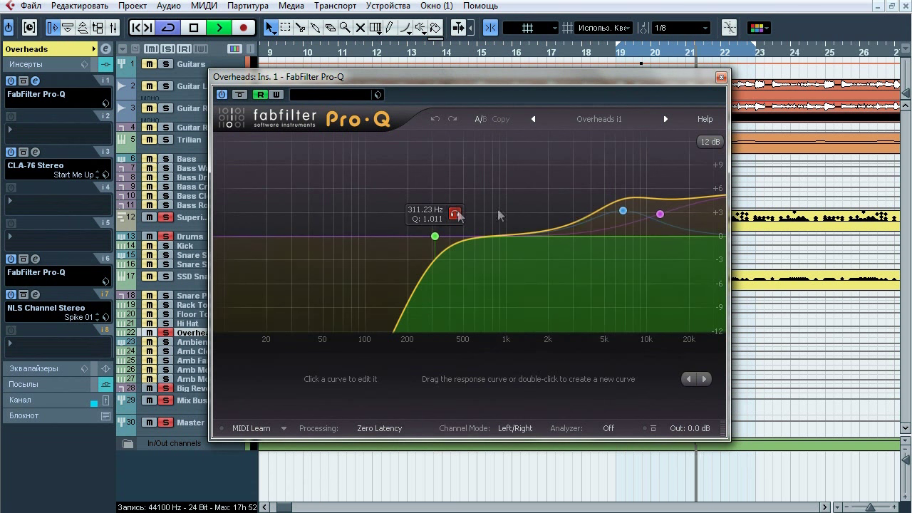
{"action": "left_click", "coordinate": [641, 179]}
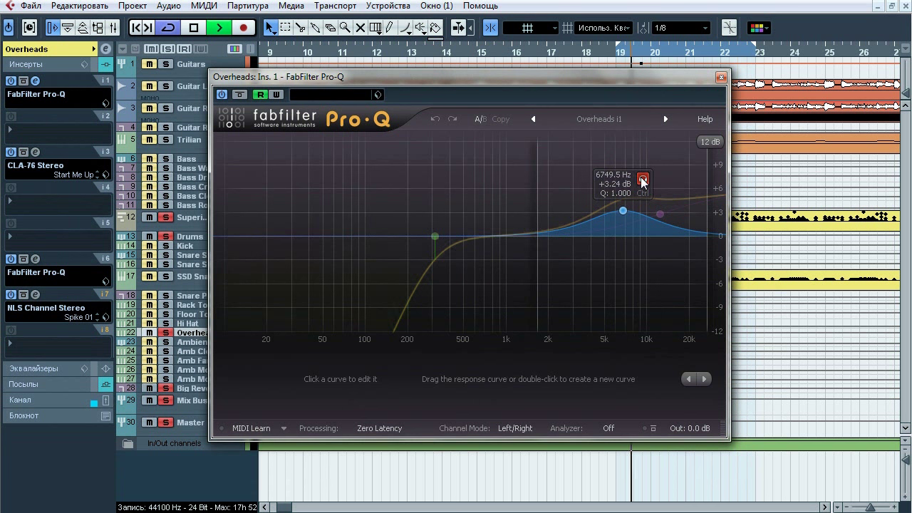
{"action": "mouse_move", "coordinate": [671, 203]}
{"action": "left_click", "coordinate": [678, 183]}
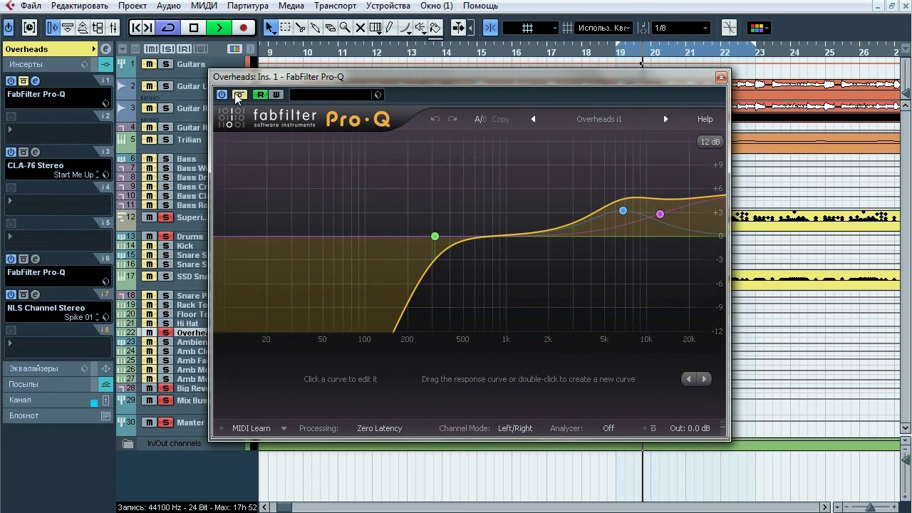
{"action": "key", "text": "space"}
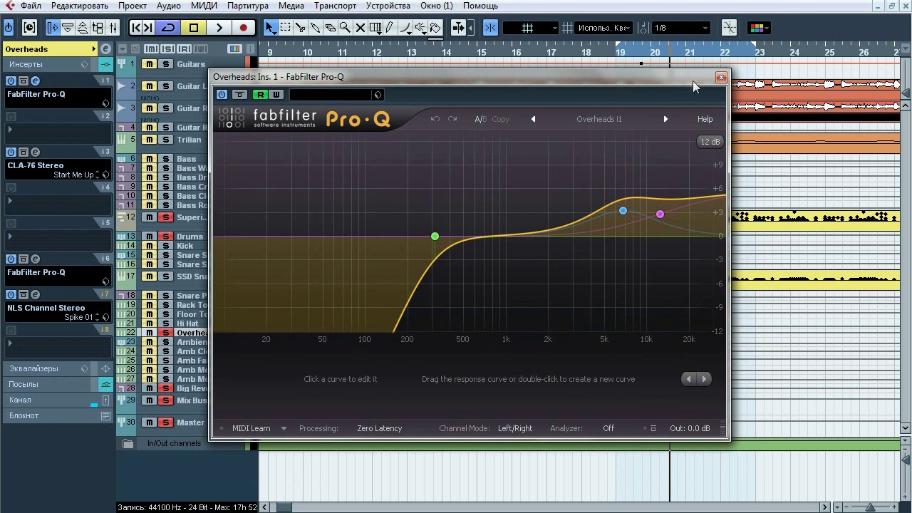
{"action": "left_click", "coordinate": [721, 78]}
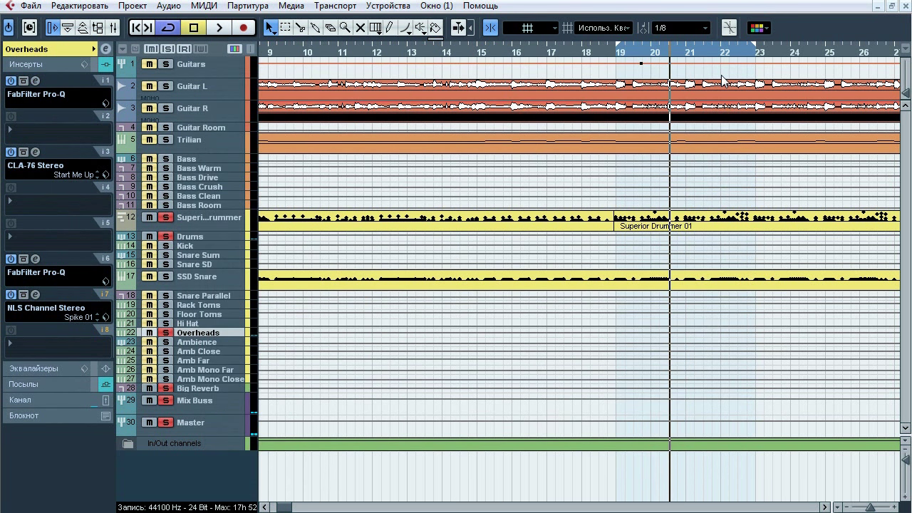
Compare Overheads' CLA-76 bypassed and active, then bring up the sixth-insert Pro-Q
{"action": "left_click", "coordinate": [39, 169]}
{"action": "left_click_drag", "start_coordinate": [387, 16], "coordinate": [416, 153]}
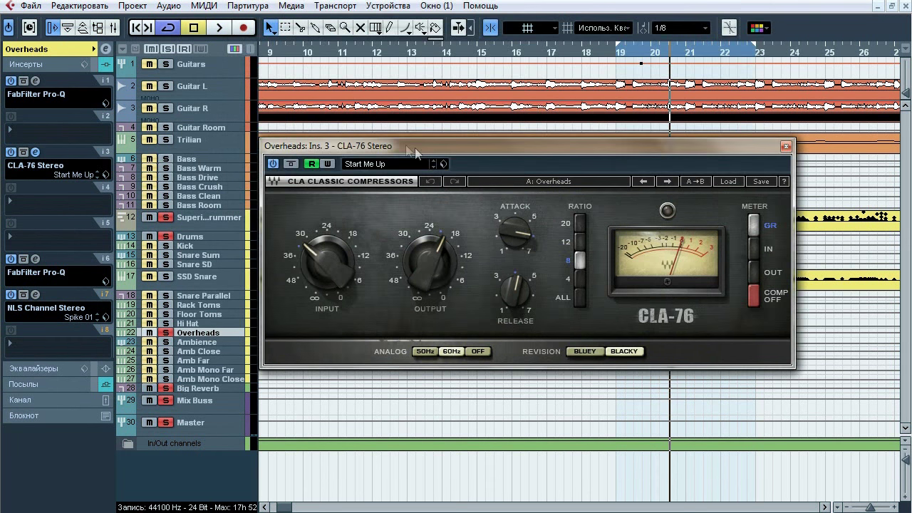
{"action": "key", "text": "space"}
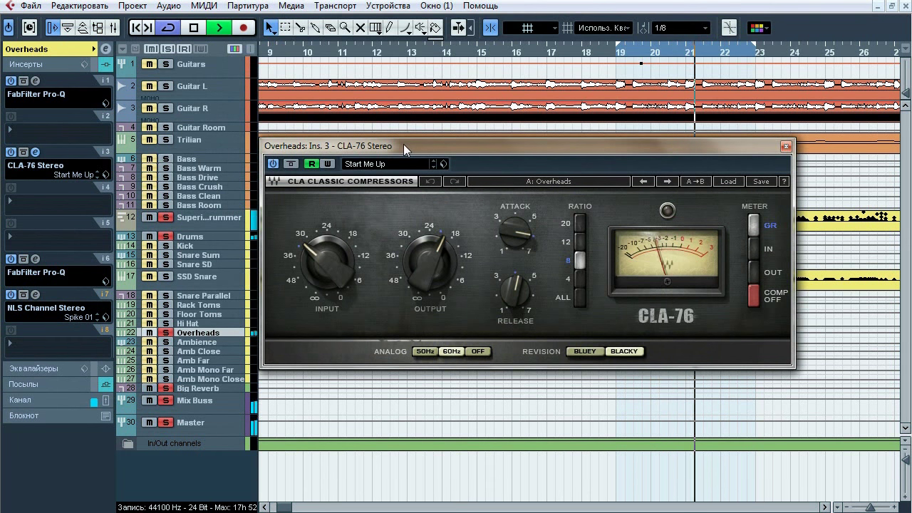
{"action": "left_click", "coordinate": [290, 164]}
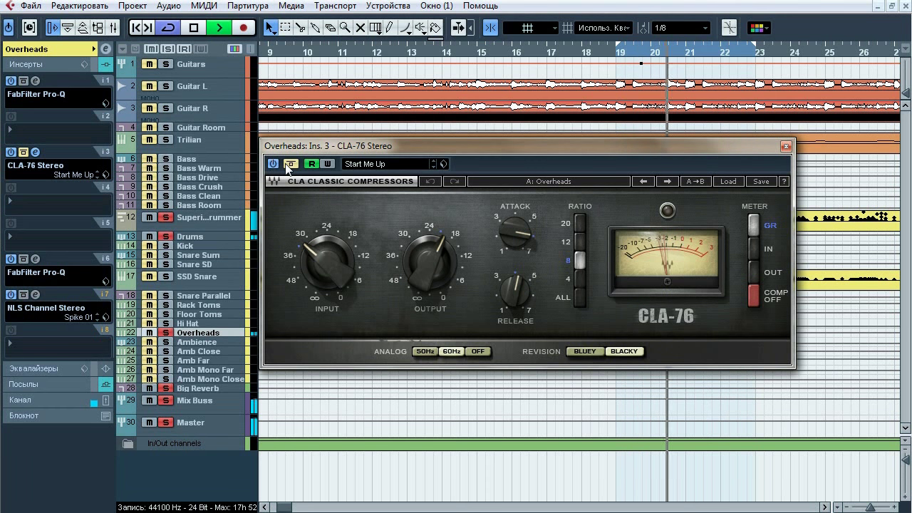
{"action": "left_click", "coordinate": [290, 164]}
{"action": "key", "text": "space"}
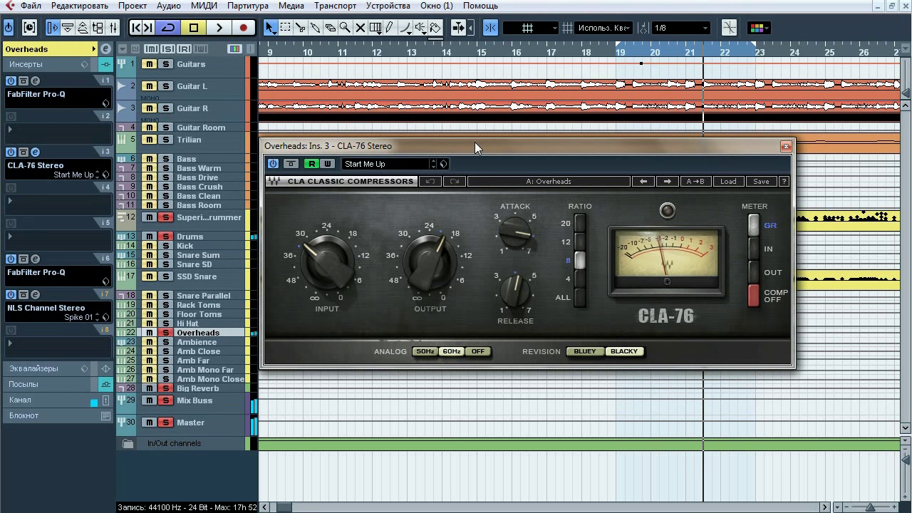
{"action": "left_click", "coordinate": [787, 147]}
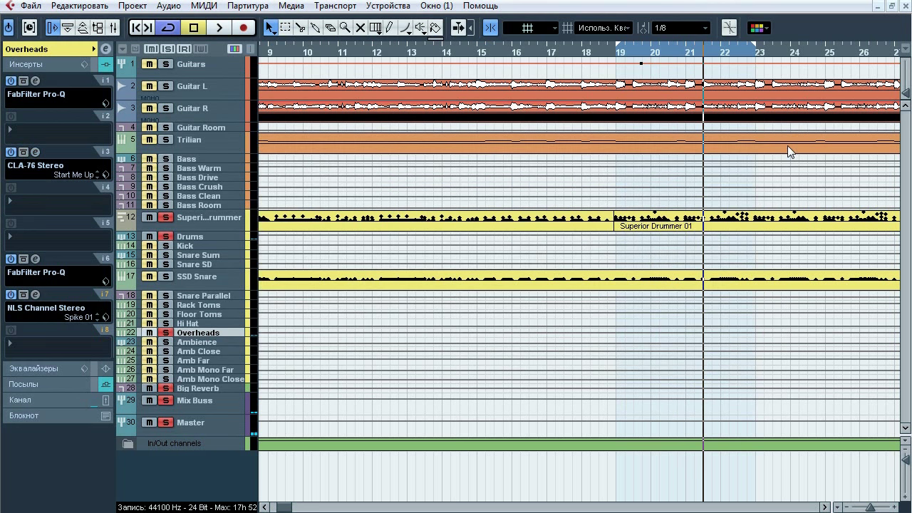
{"action": "left_click", "coordinate": [35, 259]}
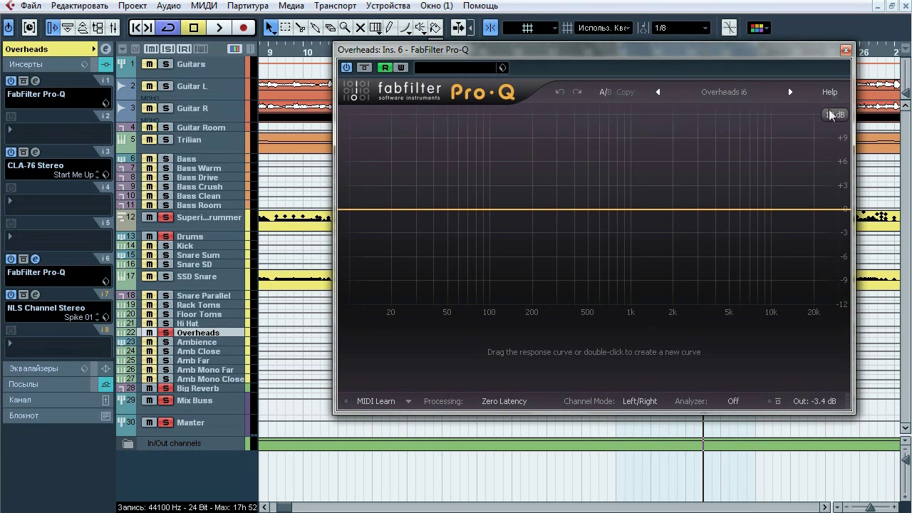
Swap the sixth-insert Pro-Q for insert 7's NLS Channel Stereo and take it out of bypass
{"action": "left_click", "coordinate": [846, 50]}
{"action": "left_click", "coordinate": [35, 295]}
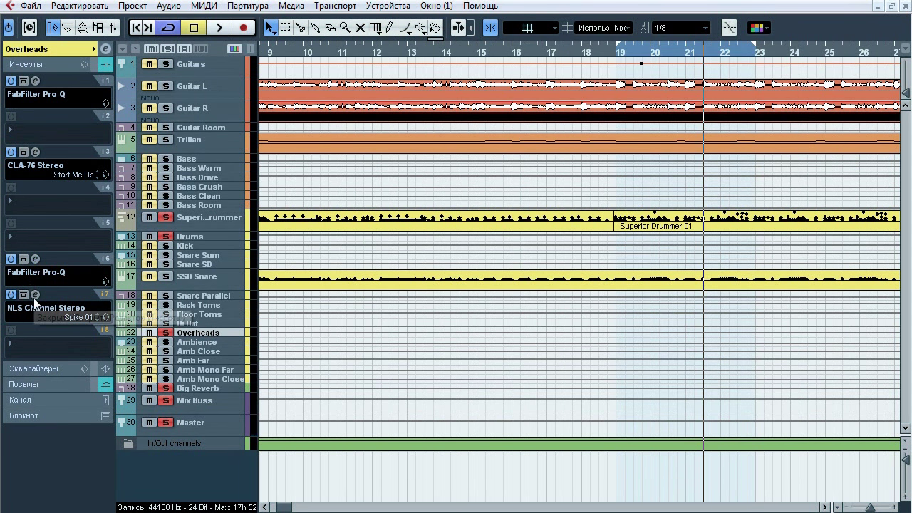
{"action": "left_click_drag", "start_coordinate": [676, 84], "coordinate": [386, 46]}
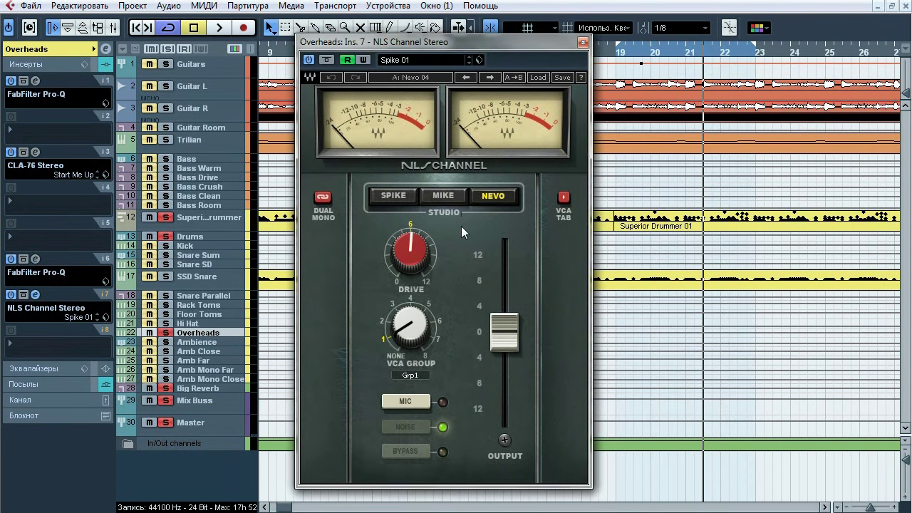
{"action": "key", "text": "space"}
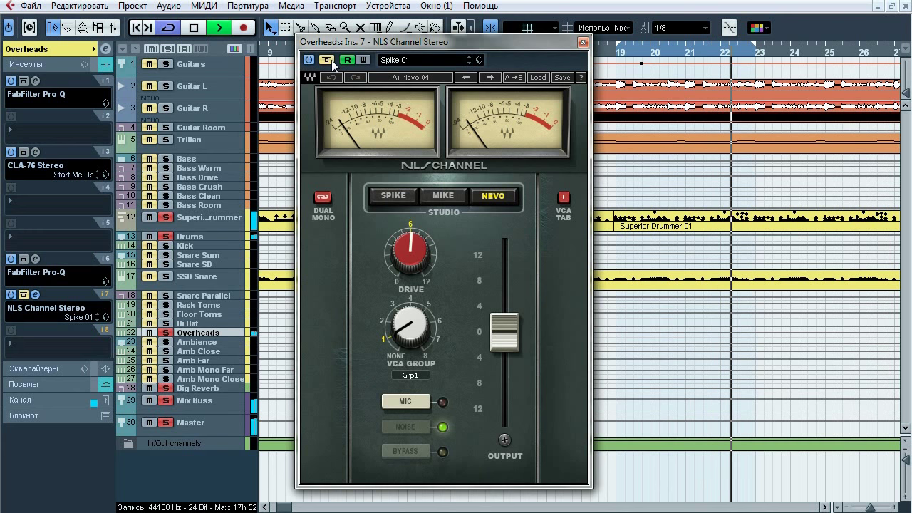
{"action": "left_click", "coordinate": [327, 60]}
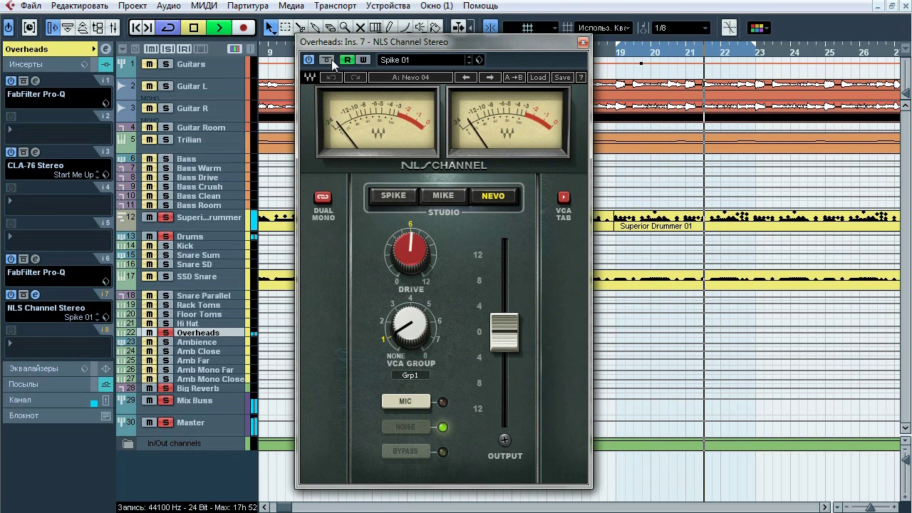
{"action": "key", "text": "space"}
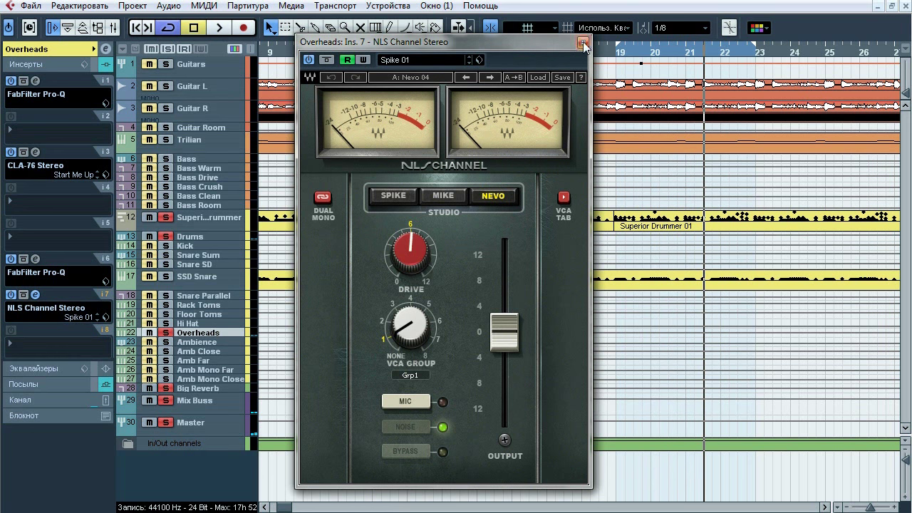
Close NLS, clear solos, solo Ambience, and list its inserts: CLA-76 Stereo, three Pro-Qs, NLS
{"action": "left_click", "coordinate": [582, 43]}
{"action": "left_click", "coordinate": [61, 383]}
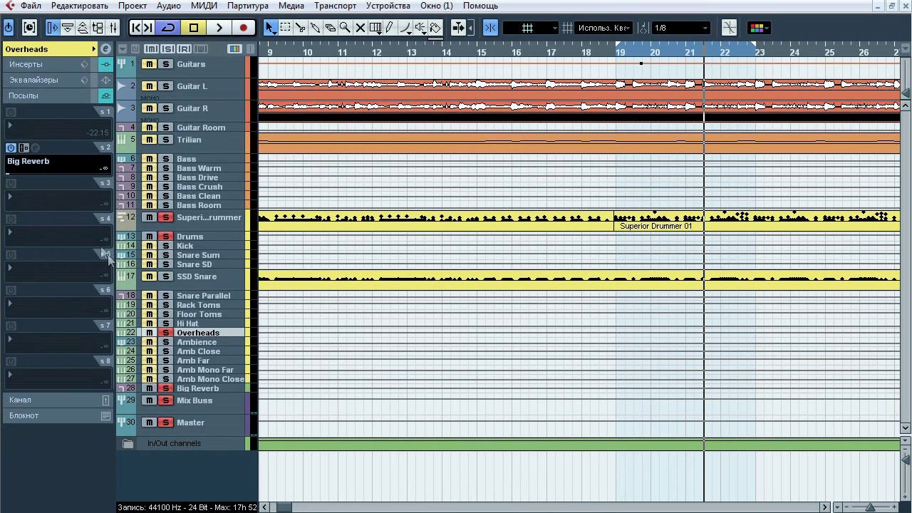
{"action": "left_click", "coordinate": [168, 49]}
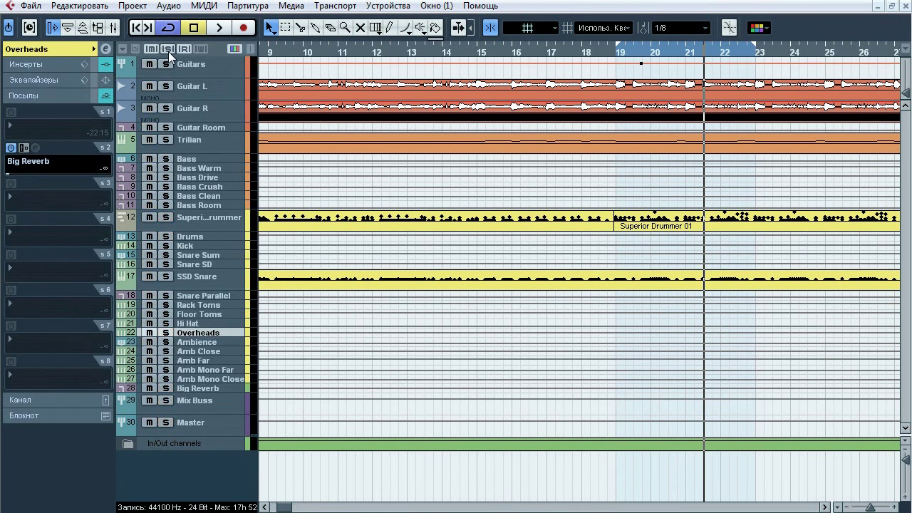
{"action": "left_click", "coordinate": [166, 342]}
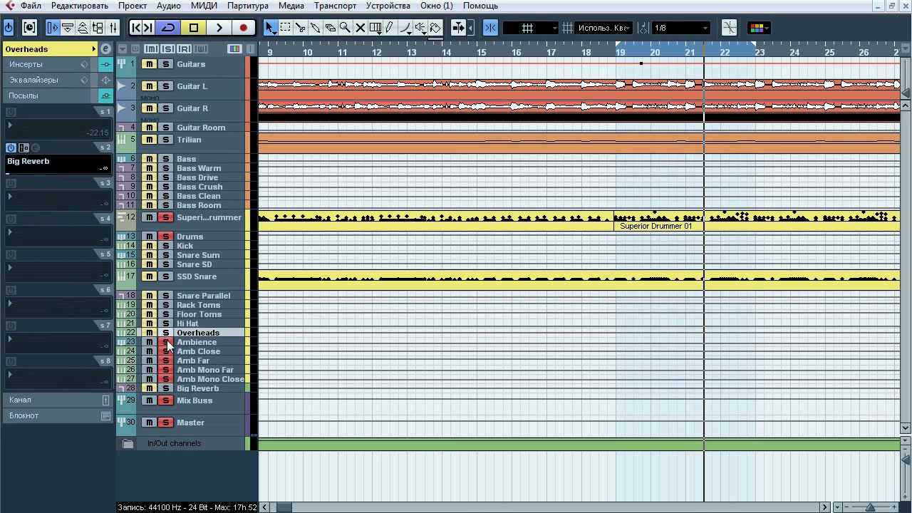
{"action": "key", "text": "space"}
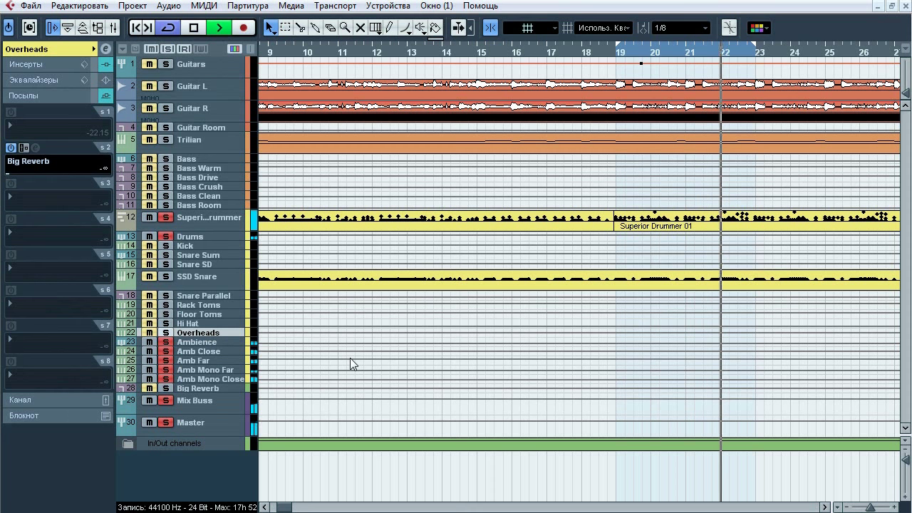
{"action": "left_click", "coordinate": [196, 343]}
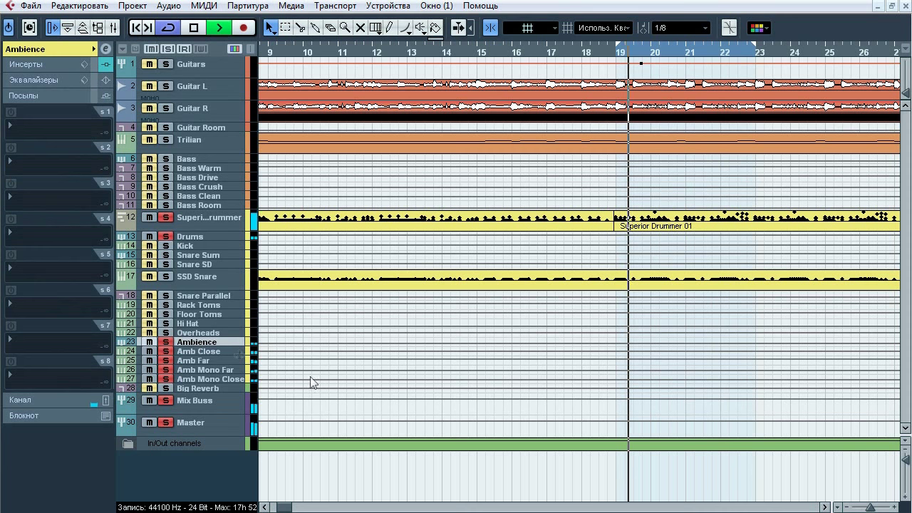
{"action": "left_click", "coordinate": [56, 65]}
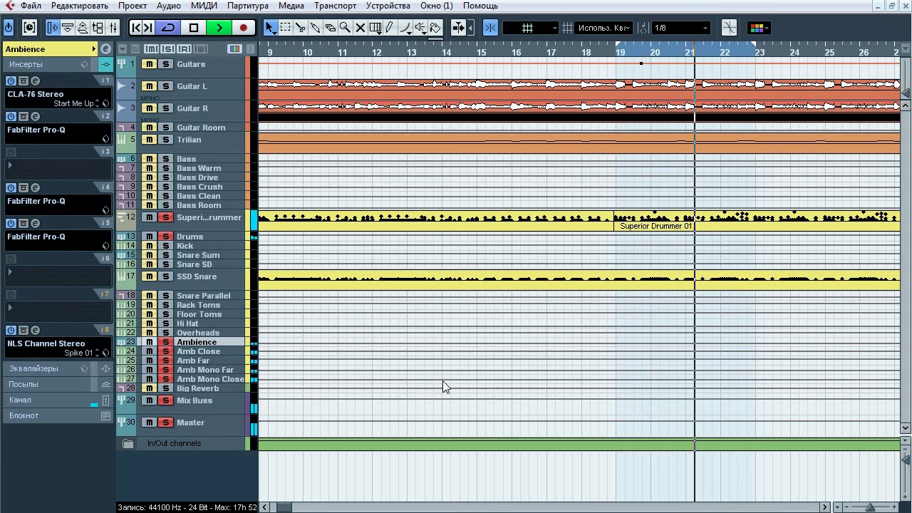
{"action": "key", "text": "space"}
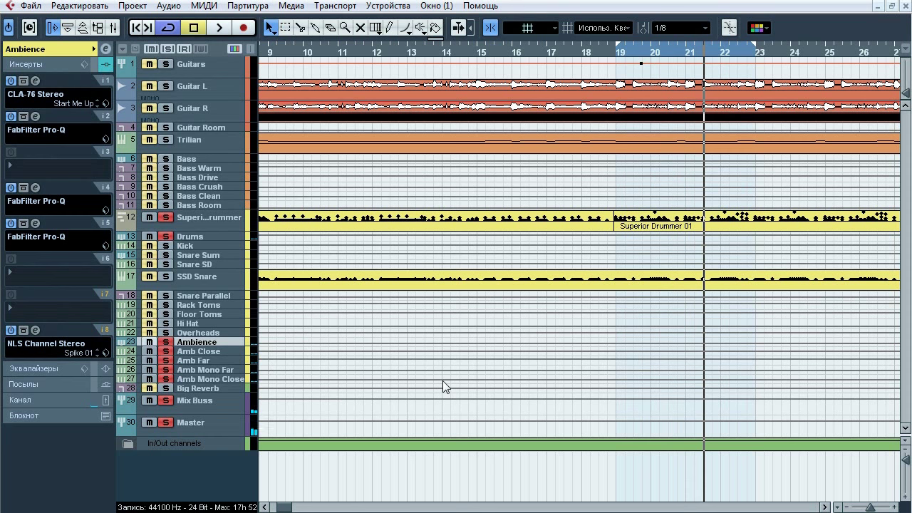
Step through the Amb tracks, select Amb Mono Close, and open its first-insert EnvelopeShaper
{"action": "left_click", "coordinate": [204, 351]}
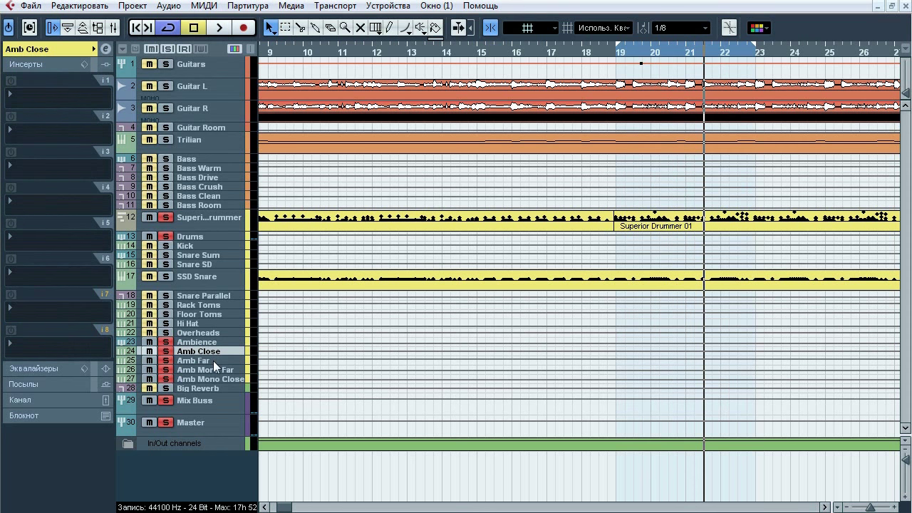
{"action": "left_click", "coordinate": [213, 360], "text": "ctrl"}
{"action": "left_click", "coordinate": [216, 370], "text": "ctrl"}
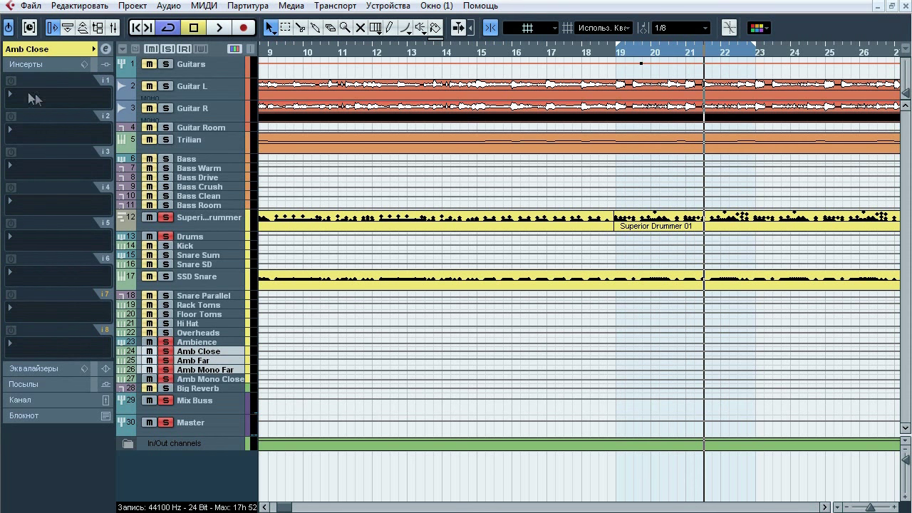
{"action": "left_click", "coordinate": [47, 63]}
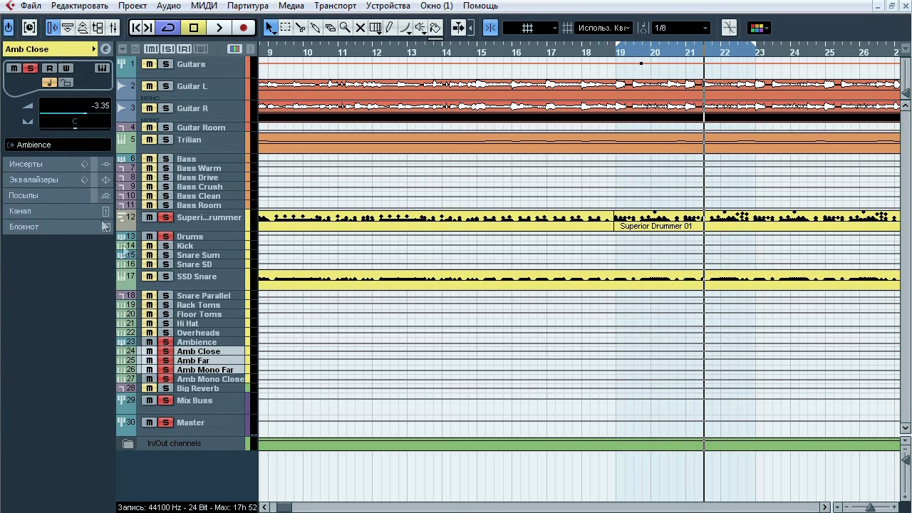
{"action": "left_click", "coordinate": [200, 380]}
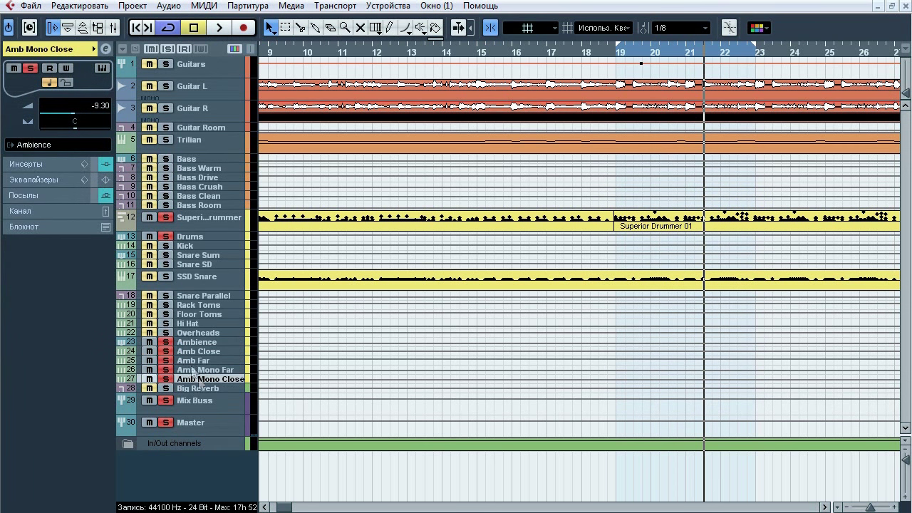
{"action": "left_click", "coordinate": [60, 167]}
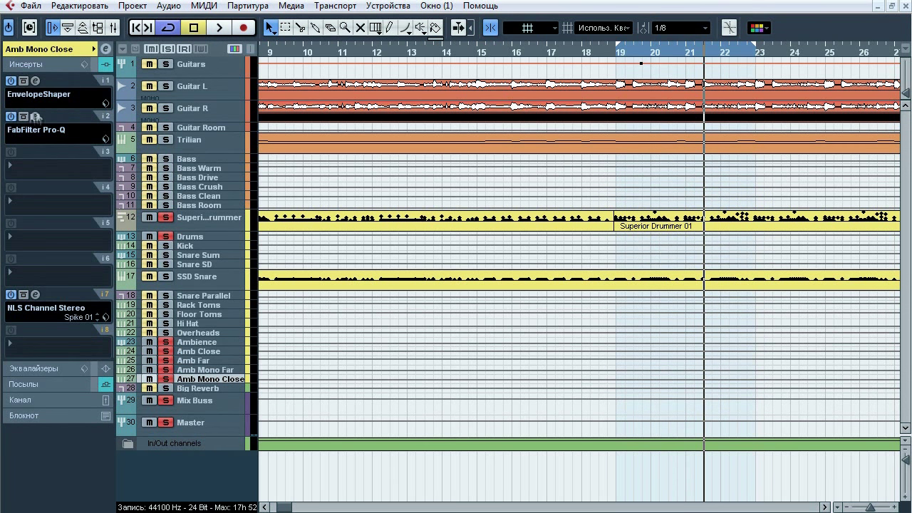
{"action": "left_click", "coordinate": [35, 81]}
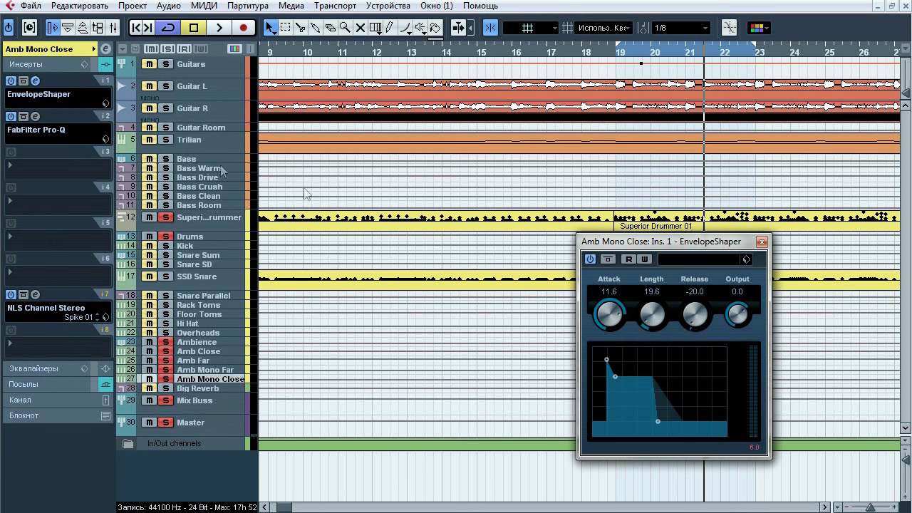
Solo Amb Mono Close, bypass EnvelopeShaper to compare, close it, and bring up the second-insert Pro-Q
{"action": "left_click_drag", "start_coordinate": [647, 241], "coordinate": [583, 147]}
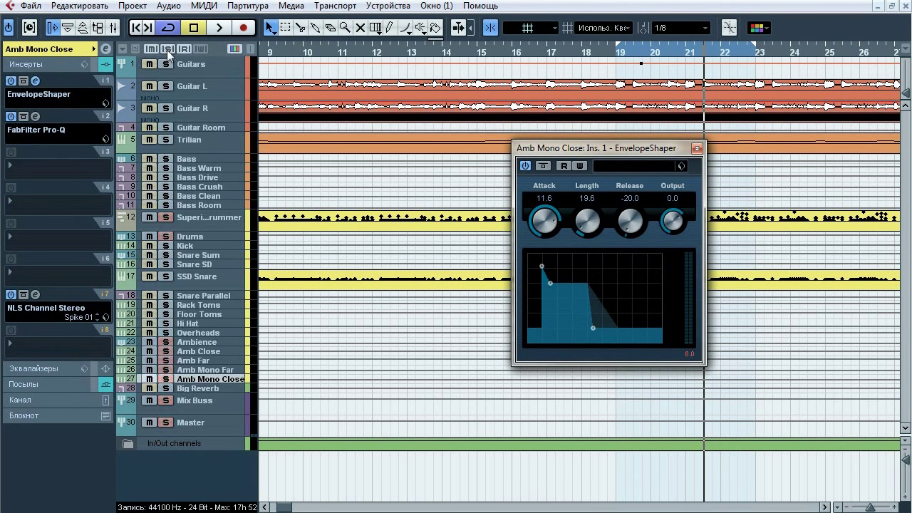
{"action": "left_click", "coordinate": [166, 379]}
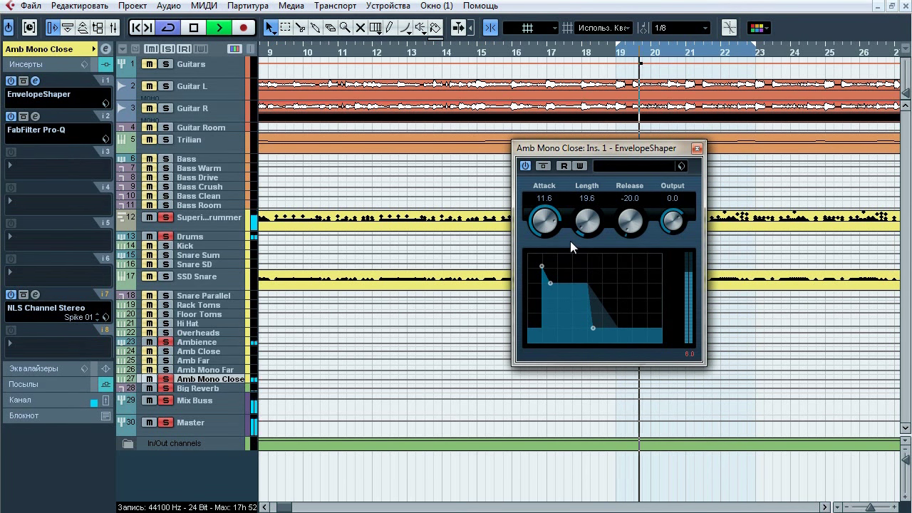
{"action": "left_click", "coordinate": [545, 165]}
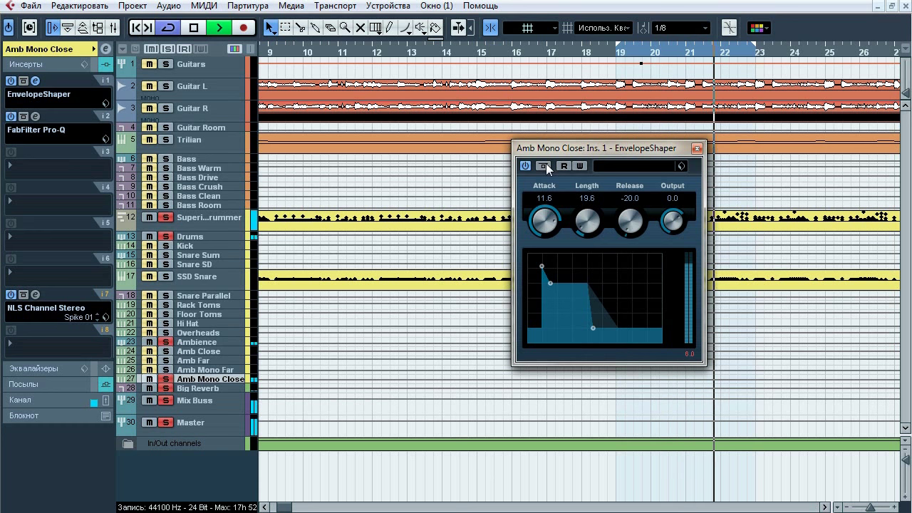
{"action": "key", "text": "space"}
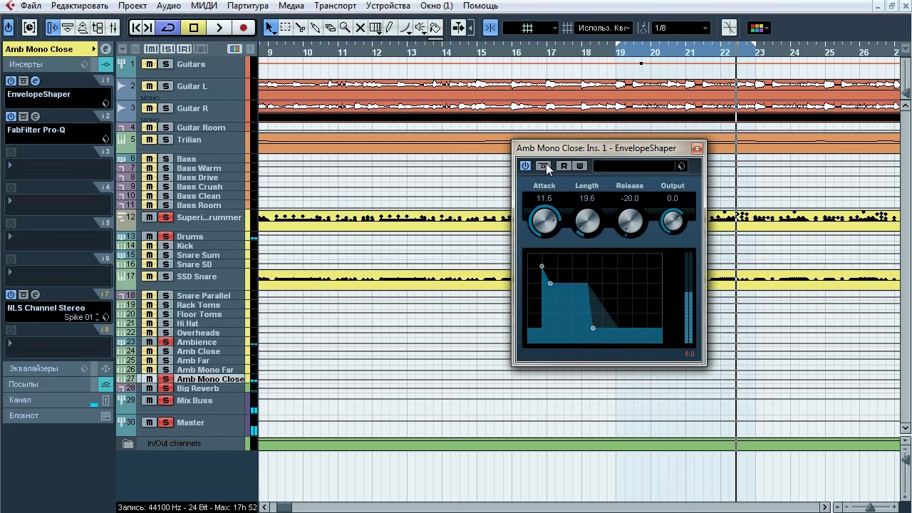
{"action": "left_click", "coordinate": [697, 149]}
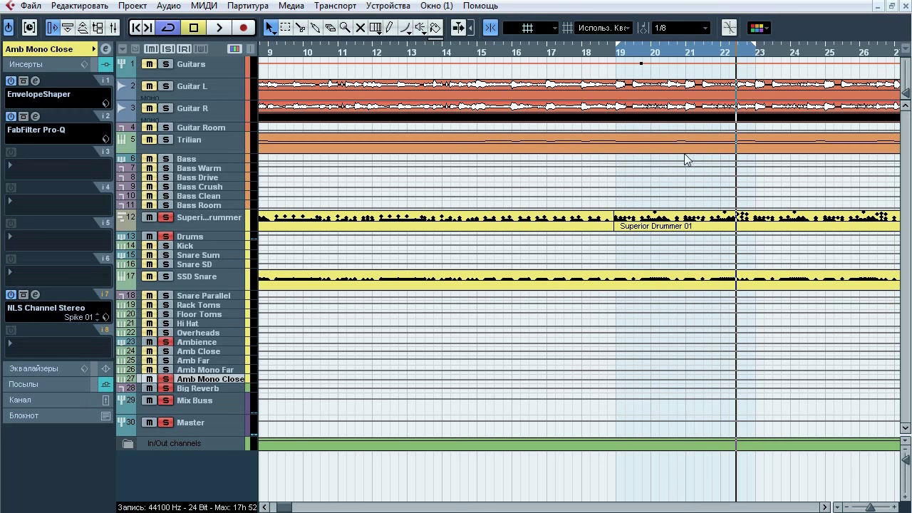
{"action": "left_click", "coordinate": [38, 116]}
During playback, solo the Pro-Q's 280 Hz cut, 695 Hz cut and 4.8 kHz low-pass bands in turn
{"action": "left_click_drag", "start_coordinate": [597, 259], "coordinate": [598, 76]}
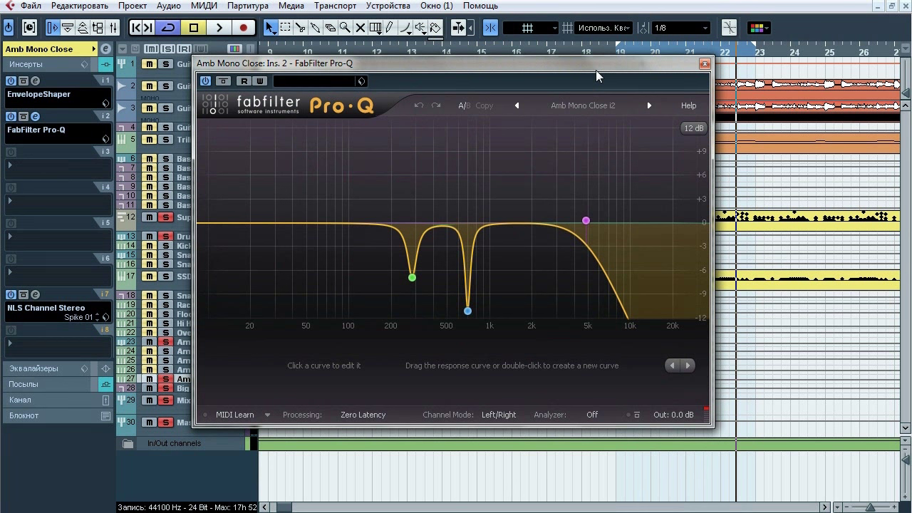
{"action": "key", "text": "space"}
{"action": "left_click", "coordinate": [431, 301]}
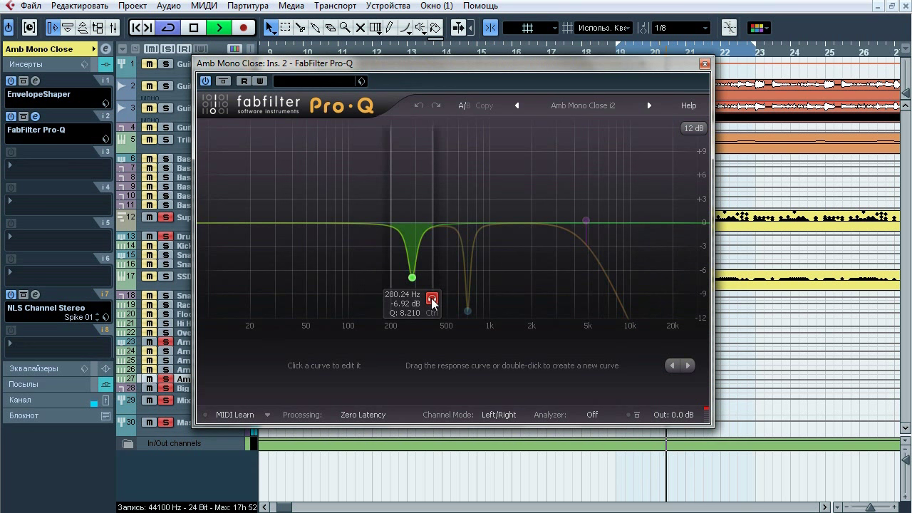
{"action": "left_click", "coordinate": [433, 302]}
{"action": "left_click", "coordinate": [489, 281]}
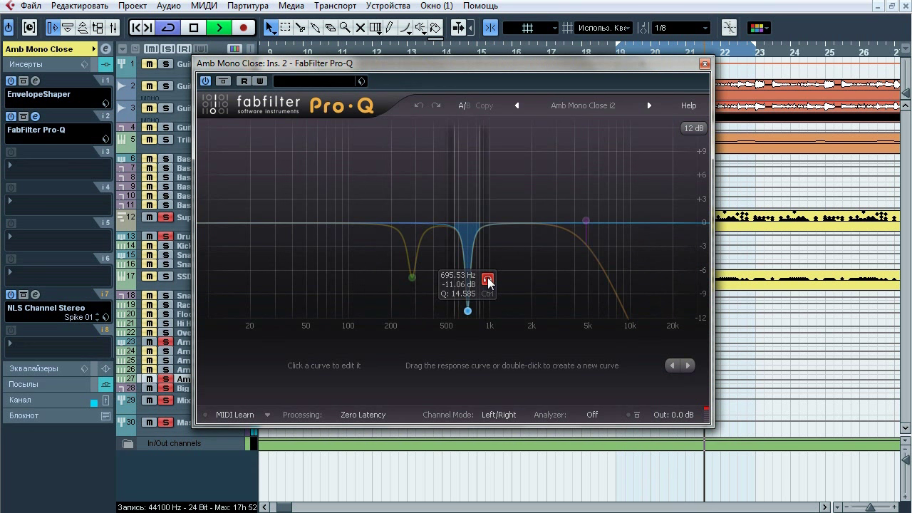
{"action": "left_click", "coordinate": [488, 281]}
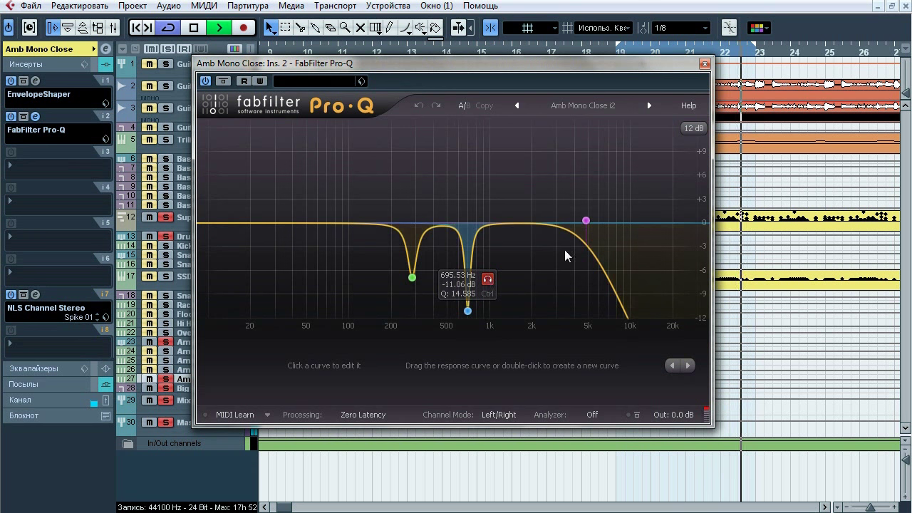
{"action": "left_click", "coordinate": [605, 201]}
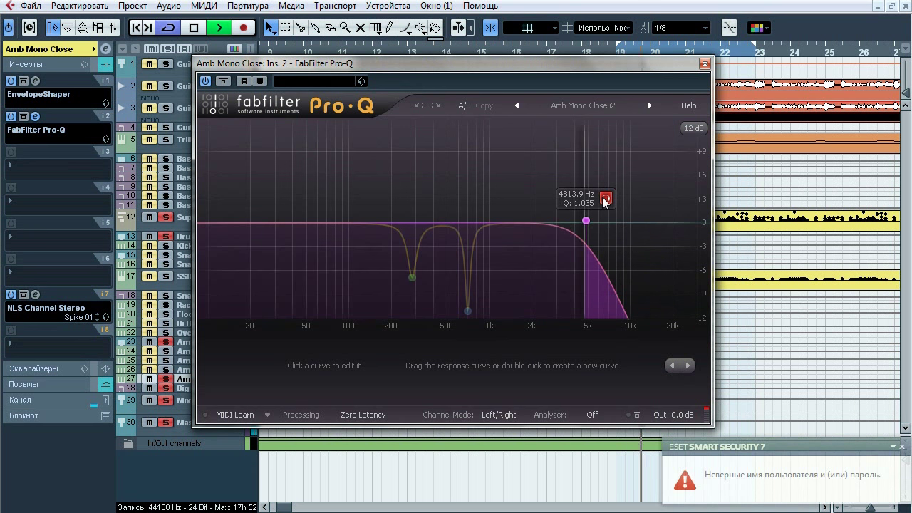
{"action": "left_click", "coordinate": [605, 201]}
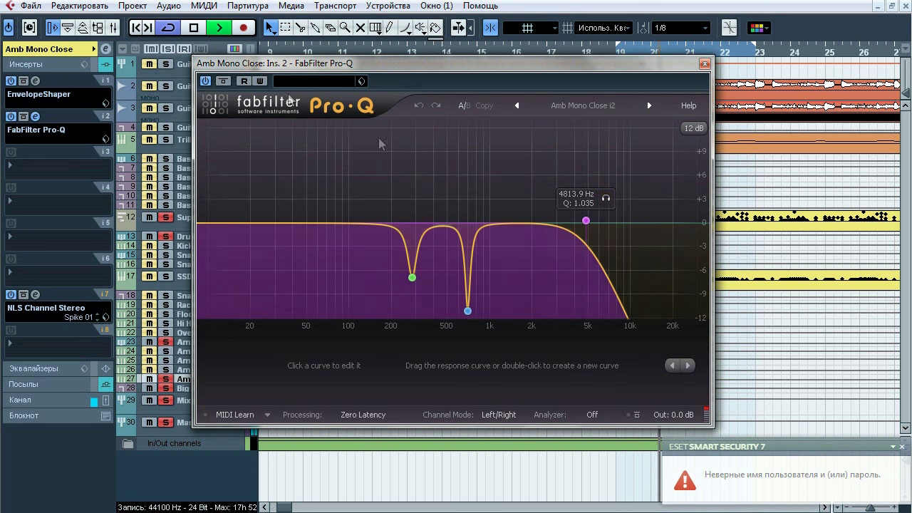
Compare the Pro-Q bypassed and active, then stop playback and close the EQ
{"action": "left_click", "coordinate": [229, 83]}
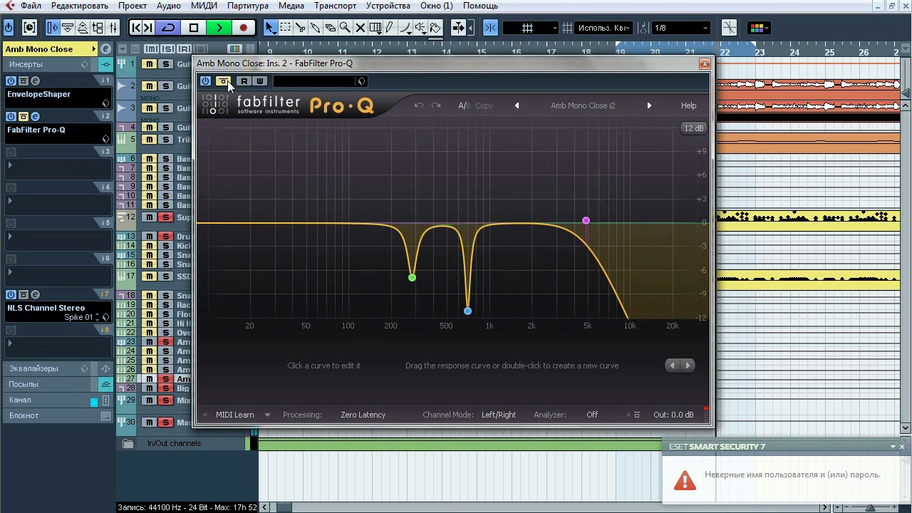
{"action": "left_click", "coordinate": [223, 81]}
{"action": "key", "text": "space"}
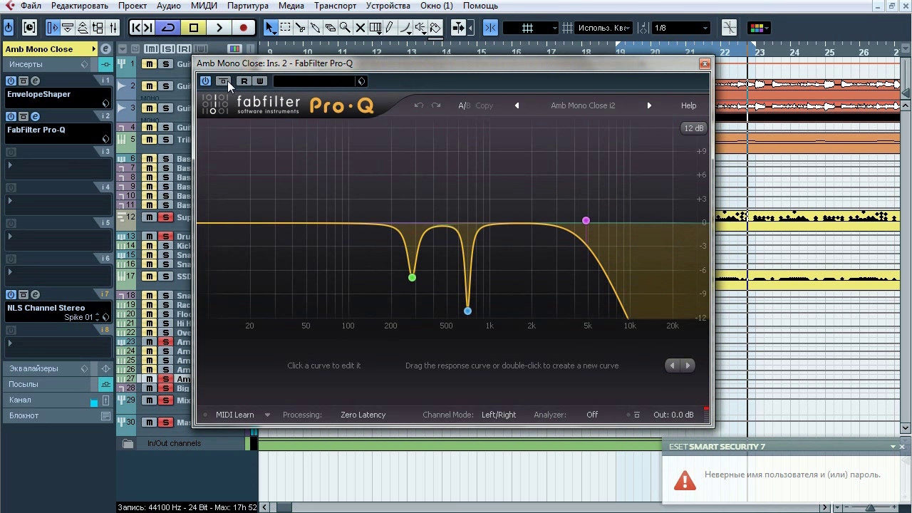
{"action": "left_click", "coordinate": [705, 63]}
Bypass and re-enable Amb Mono Close's insert-7 NLS Channel during playback, then stop and close it
{"action": "left_click", "coordinate": [80, 302]}
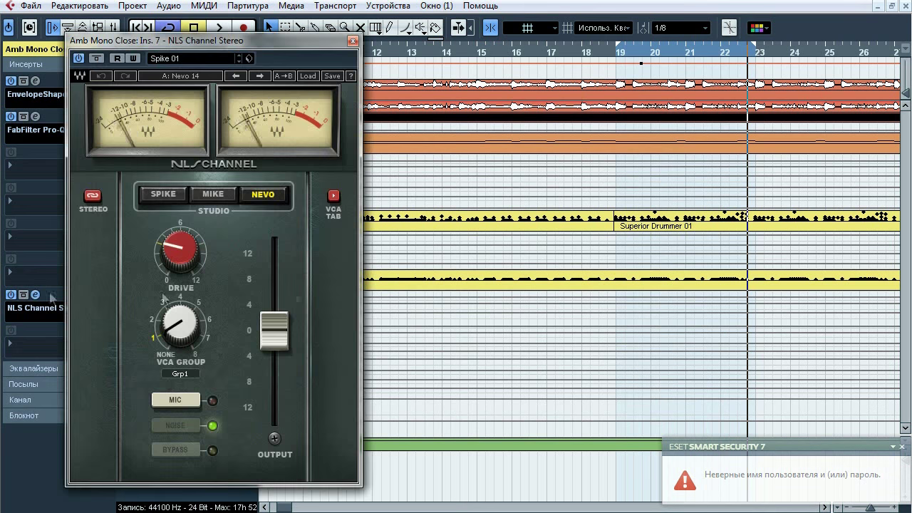
{"action": "left_click_drag", "start_coordinate": [342, 46], "coordinate": [489, 37]}
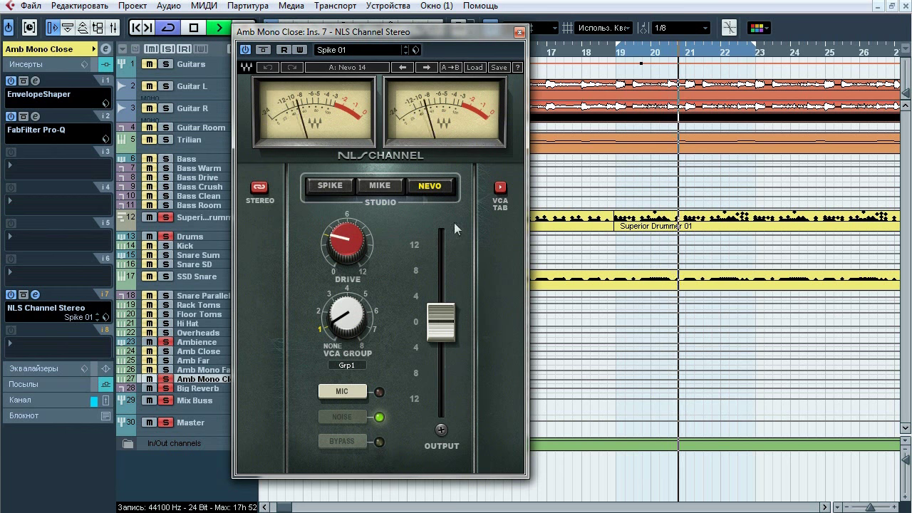
{"action": "left_click", "coordinate": [264, 52]}
{"action": "left_click", "coordinate": [264, 52]}
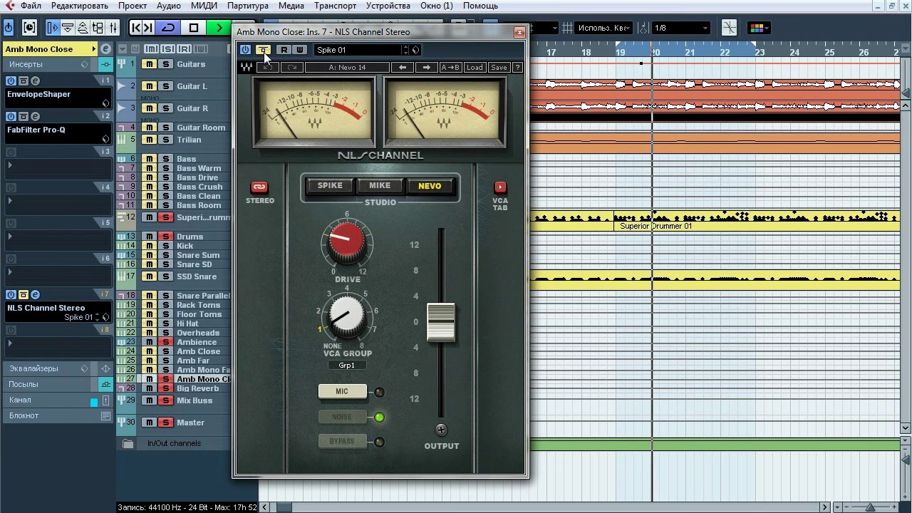
{"action": "key", "text": "space"}
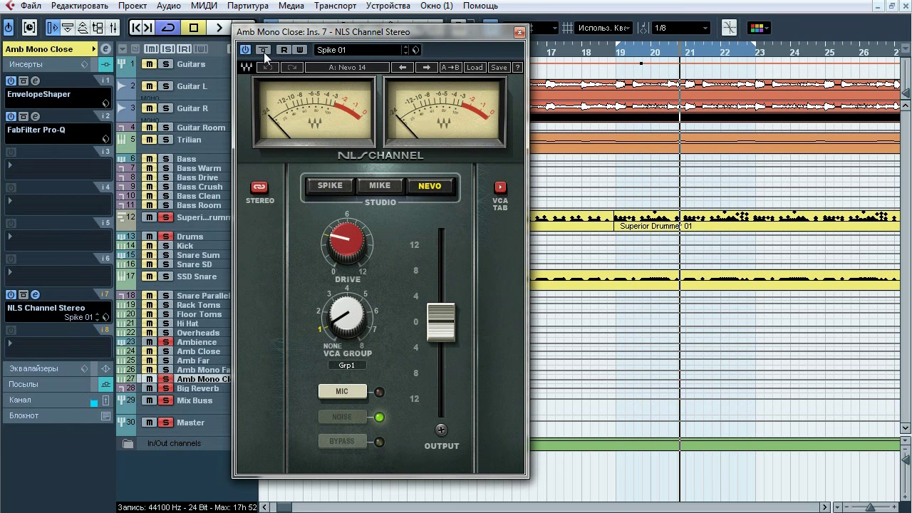
{"action": "left_click", "coordinate": [519, 32]}
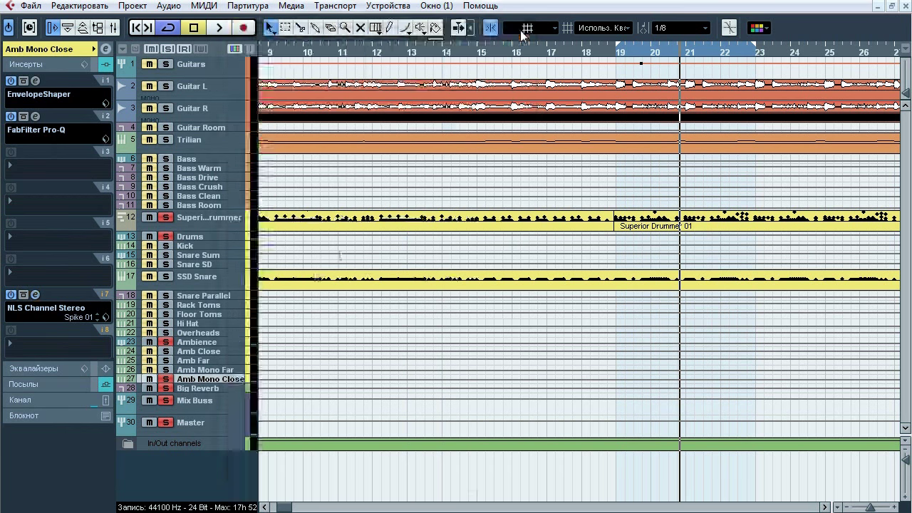
Show Sends, select Amb Close through Amb Mono Close, then select Ambience and expand its Inserts
{"action": "left_click", "coordinate": [28, 384]}
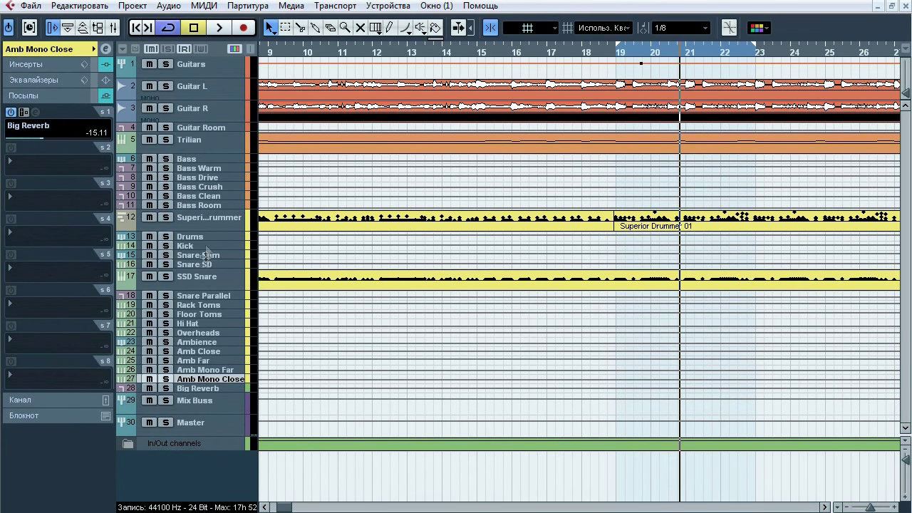
{"action": "left_click", "coordinate": [193, 350]}
{"action": "left_click", "coordinate": [193, 380], "text": "shift"}
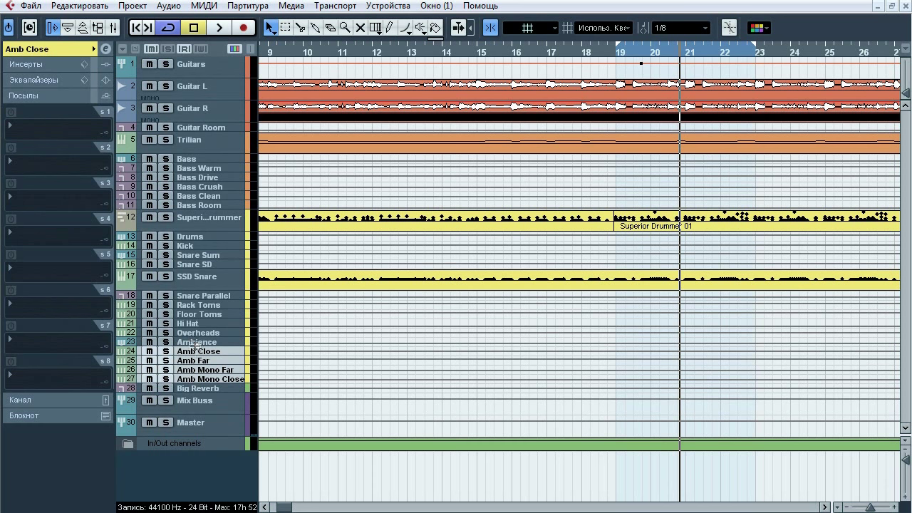
{"action": "left_click", "coordinate": [187, 342]}
{"action": "left_click", "coordinate": [165, 342]}
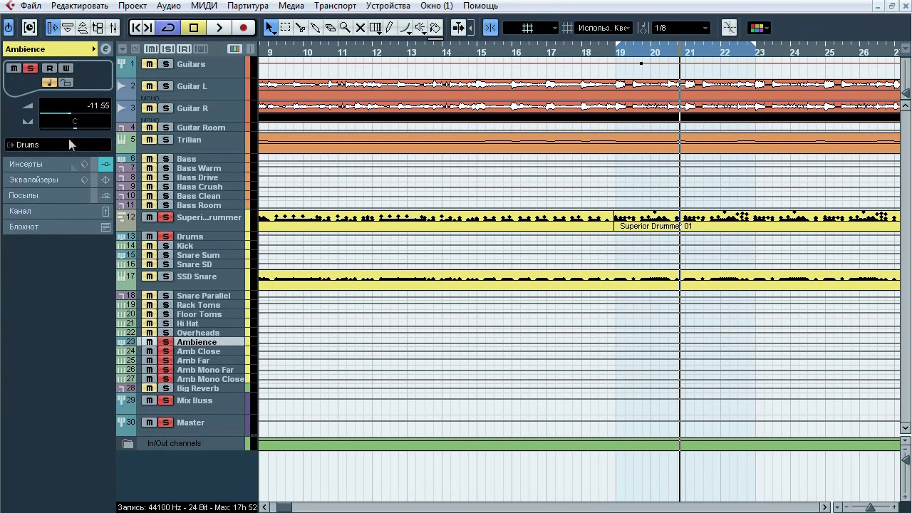
{"action": "left_click", "coordinate": [62, 165]}
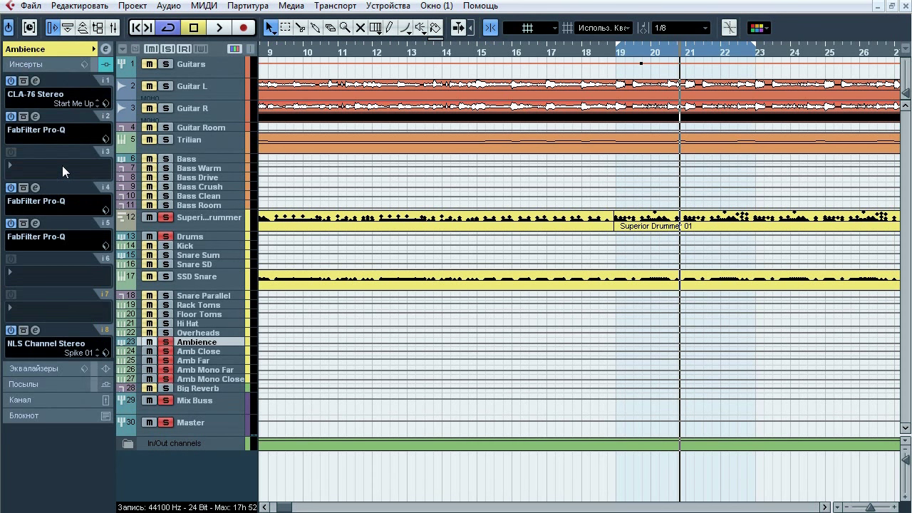
{"action": "left_click", "coordinate": [36, 81]}
{"action": "left_click_drag", "start_coordinate": [284, 227], "coordinate": [358, 126]}
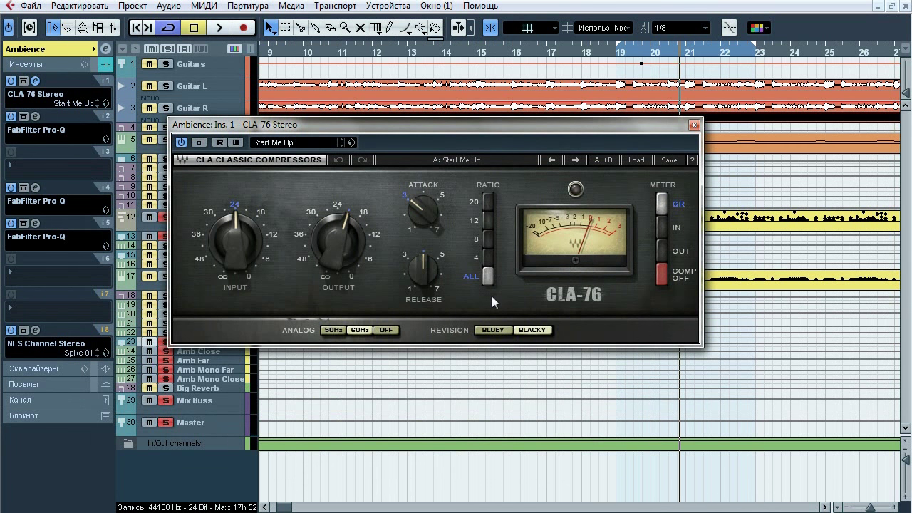
{"action": "key", "text": "space"}
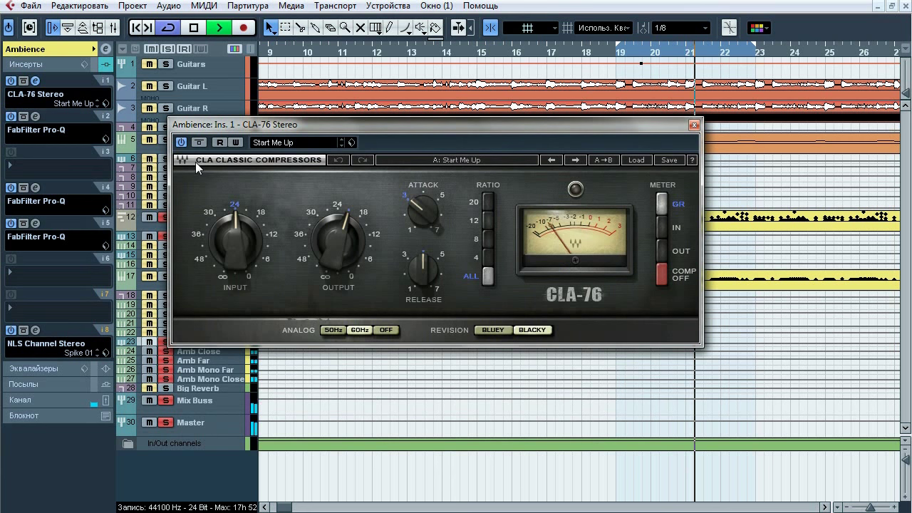
{"action": "left_click", "coordinate": [200, 143]}
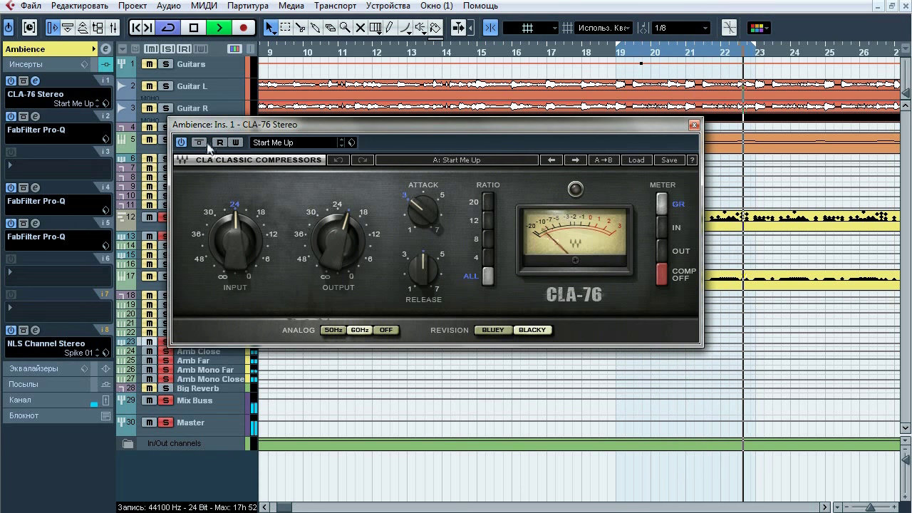
{"action": "key", "text": "space"}
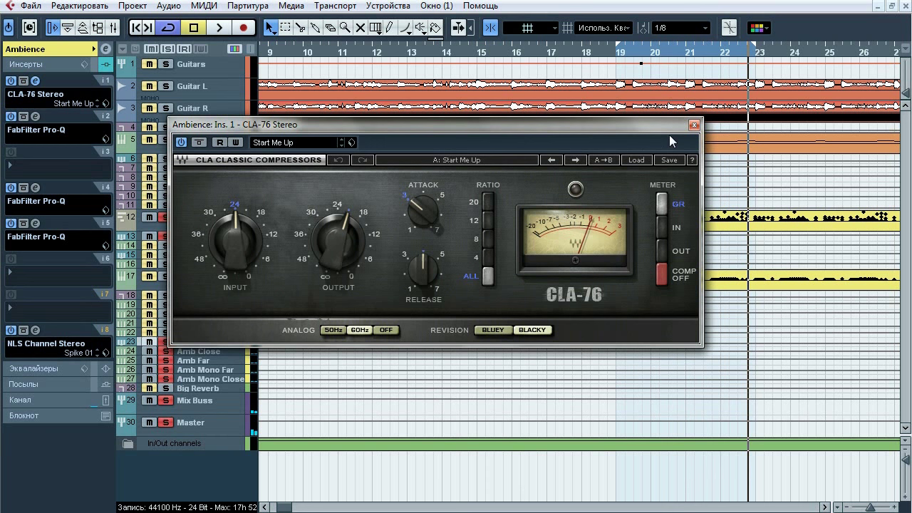
{"action": "left_click", "coordinate": [693, 126]}
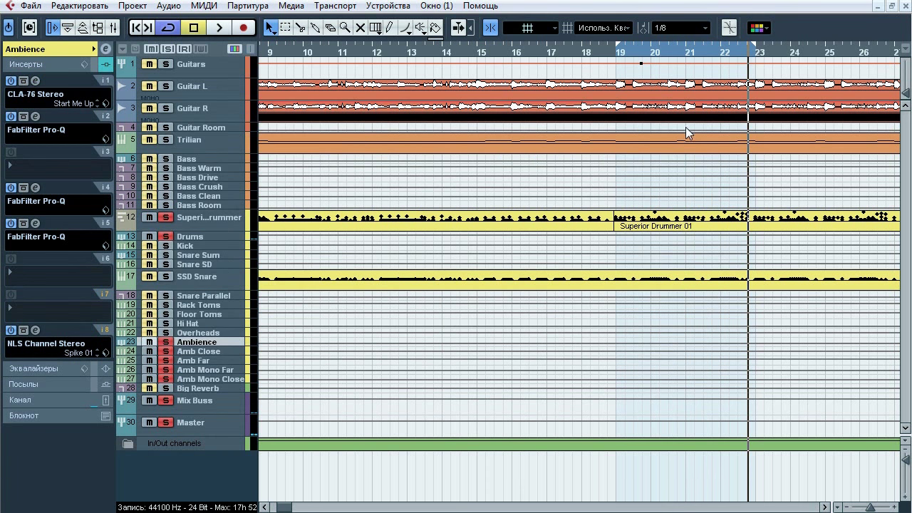
Open Ambience's insert-2 Pro-Q and audition its 149 Hz high-pass soloed, then bypassed and re-enabled
{"action": "left_click", "coordinate": [35, 117]}
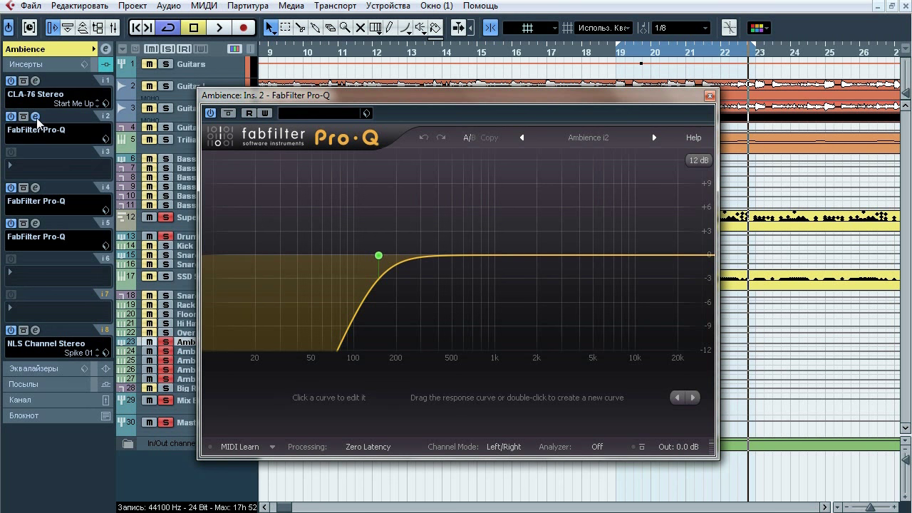
{"action": "left_click_drag", "start_coordinate": [411, 98], "coordinate": [410, 72]}
{"action": "key", "text": "space"}
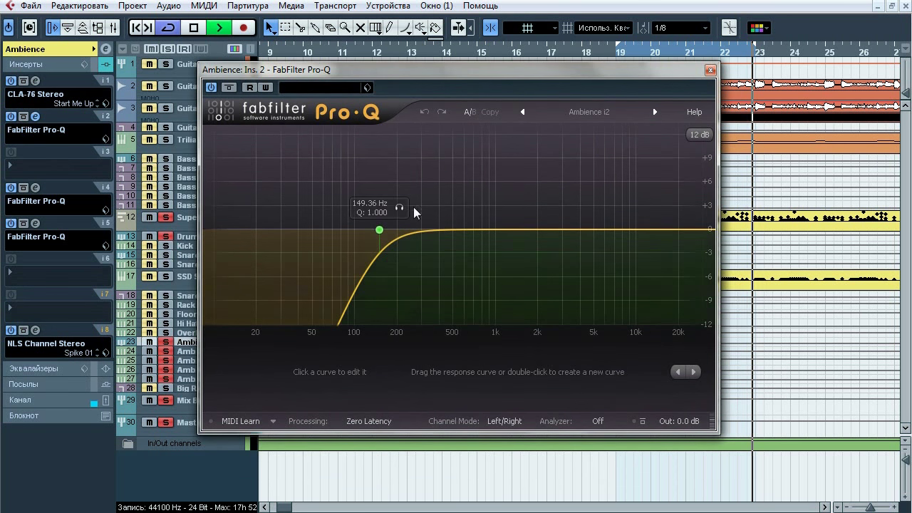
{"action": "left_click", "coordinate": [400, 208]}
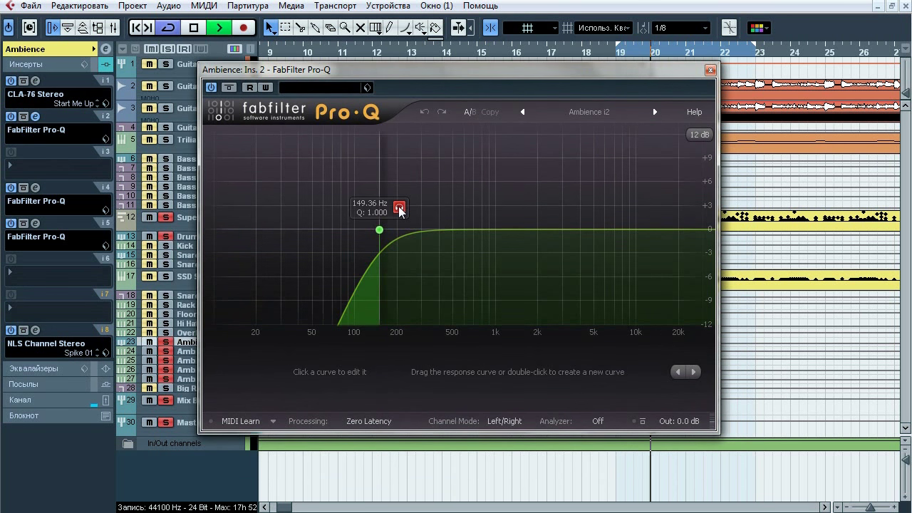
{"action": "left_click", "coordinate": [400, 208]}
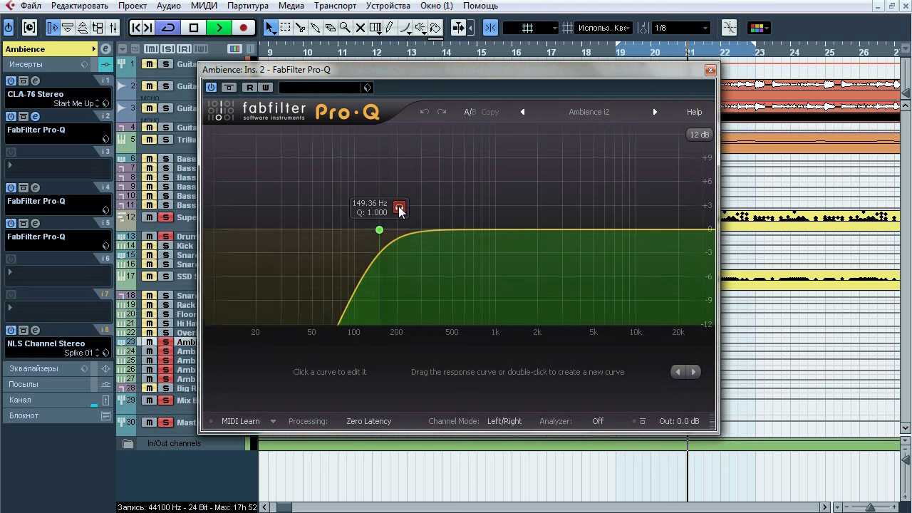
{"action": "left_click", "coordinate": [229, 87]}
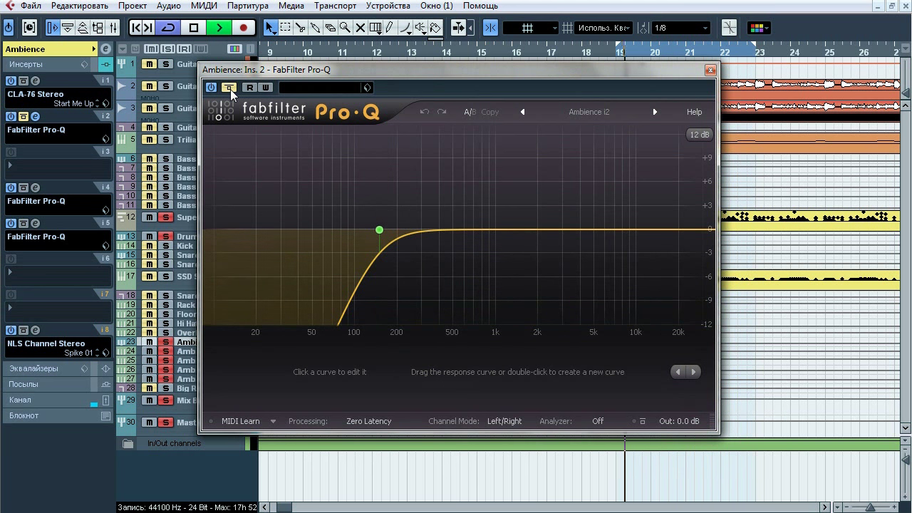
{"action": "left_click", "coordinate": [229, 88]}
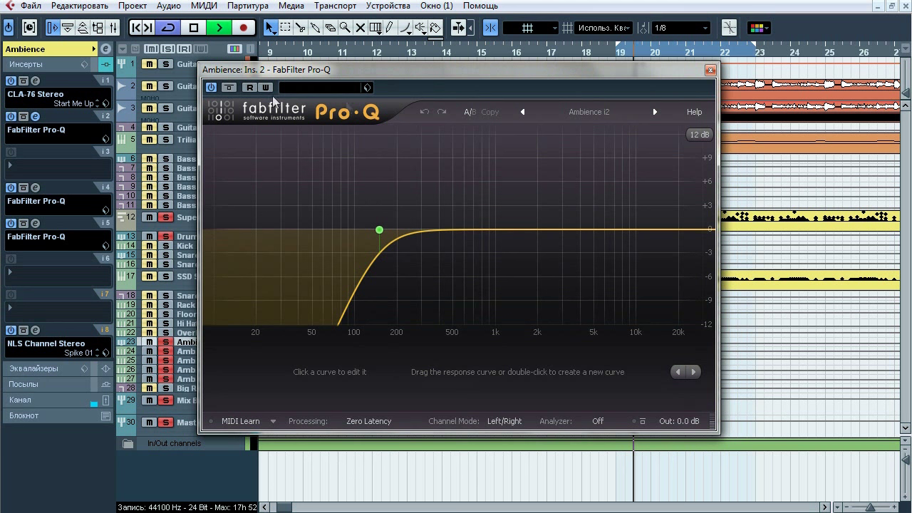
Switch to Ambience's insert-4 Pro-Q and solo its 139 Hz dip and 4284 Hz high cut during playback
{"action": "left_click", "coordinate": [710, 70]}
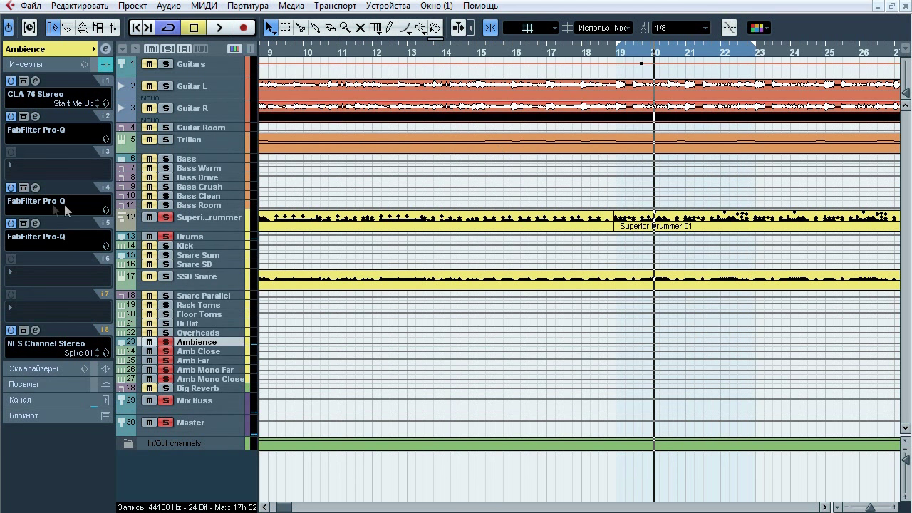
{"action": "left_click", "coordinate": [35, 187]}
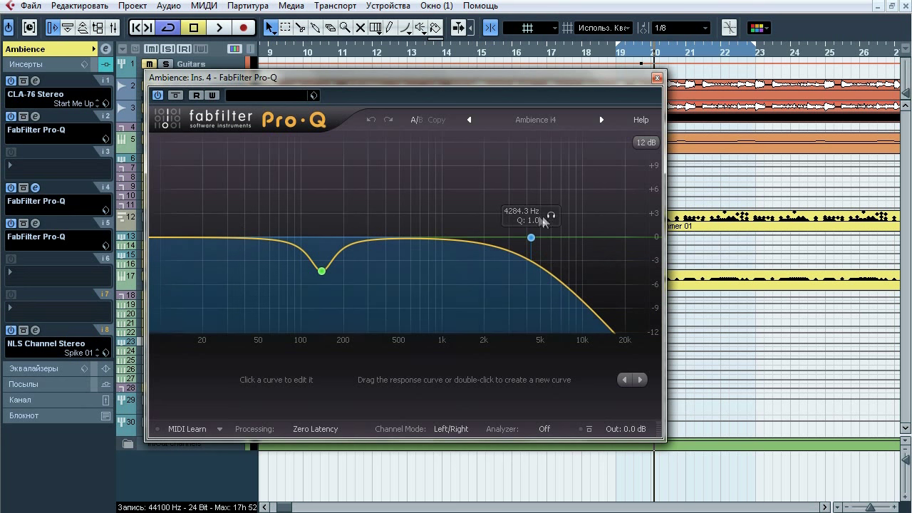
{"action": "key", "text": "space"}
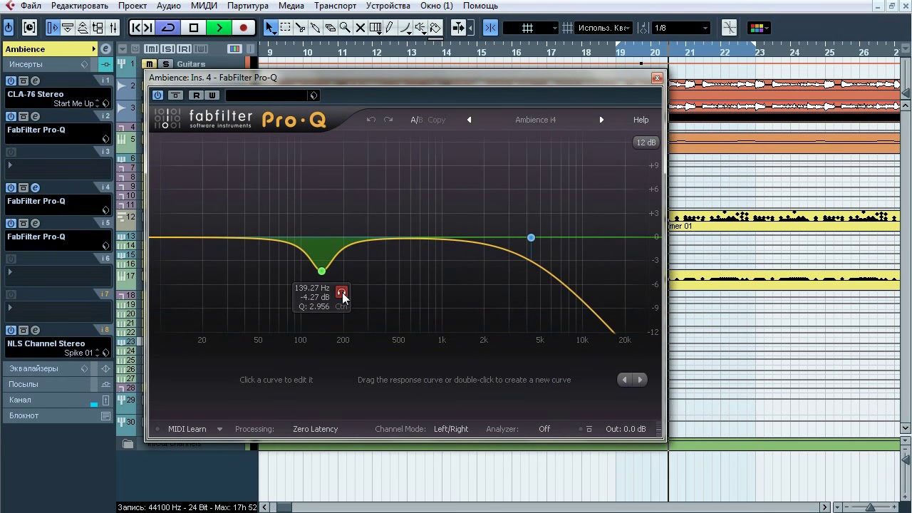
{"action": "left_click", "coordinate": [342, 294]}
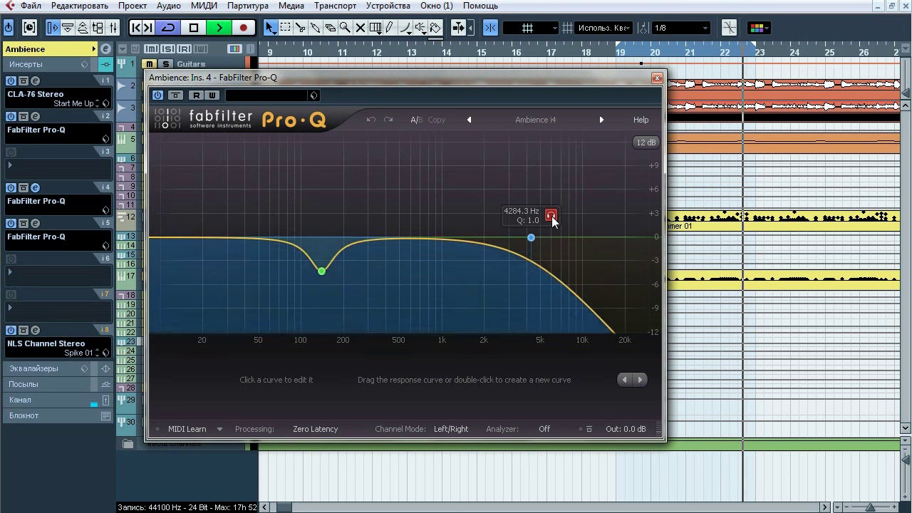
{"action": "left_click", "coordinate": [552, 215]}
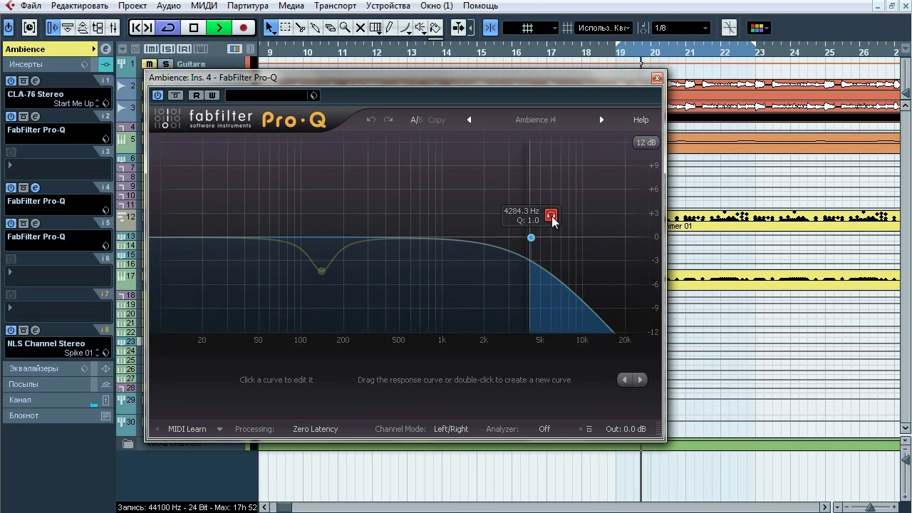
{"action": "left_click", "coordinate": [552, 216]}
Bypass and re-enable the insert-4 Pro-Q, then stop playback and close it
{"action": "left_click", "coordinate": [178, 95]}
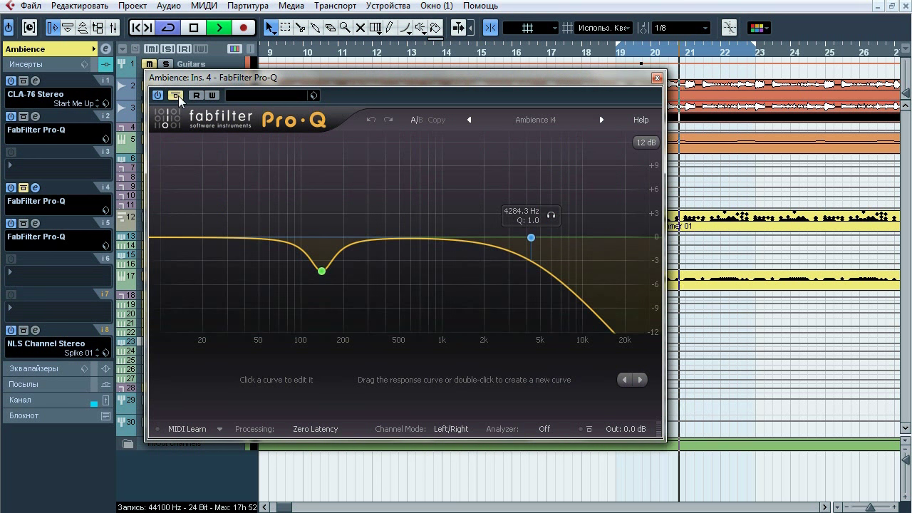
{"action": "left_click", "coordinate": [178, 96]}
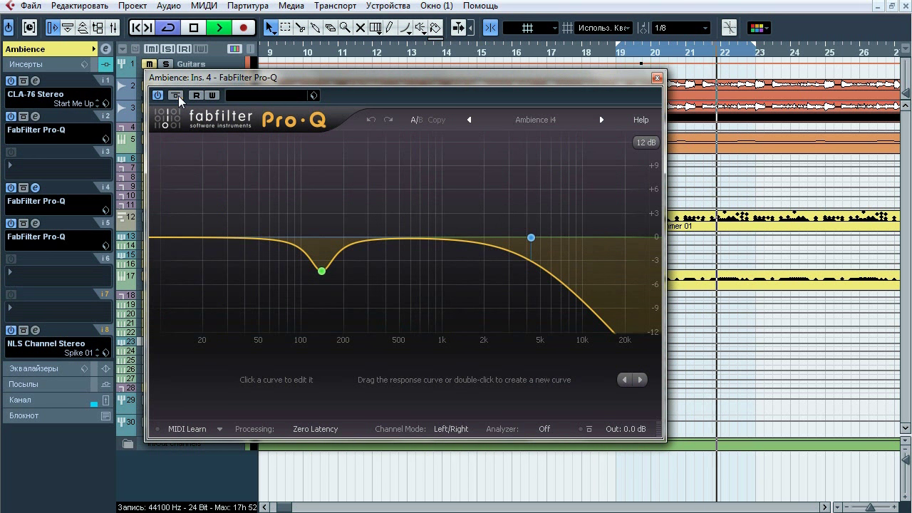
{"action": "key", "text": "space"}
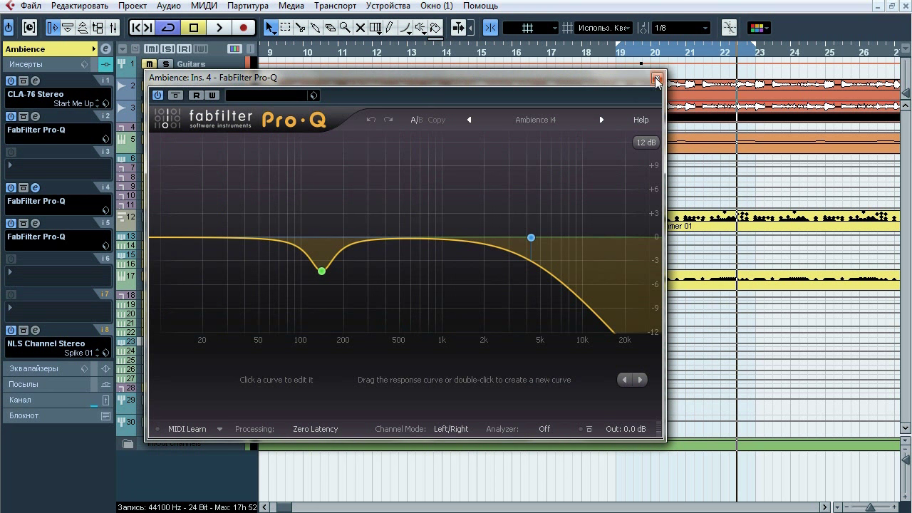
{"action": "left_click", "coordinate": [657, 78]}
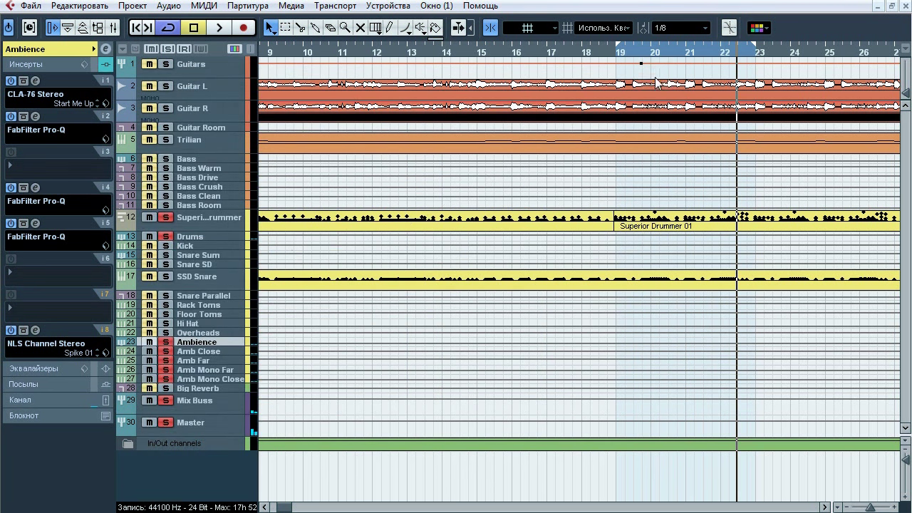
{"action": "left_click", "coordinate": [35, 223]}
Solo the 507 Hz dip, compare the Pro-Q bypassed and active, then stop playback and close it
{"action": "key", "text": "space"}
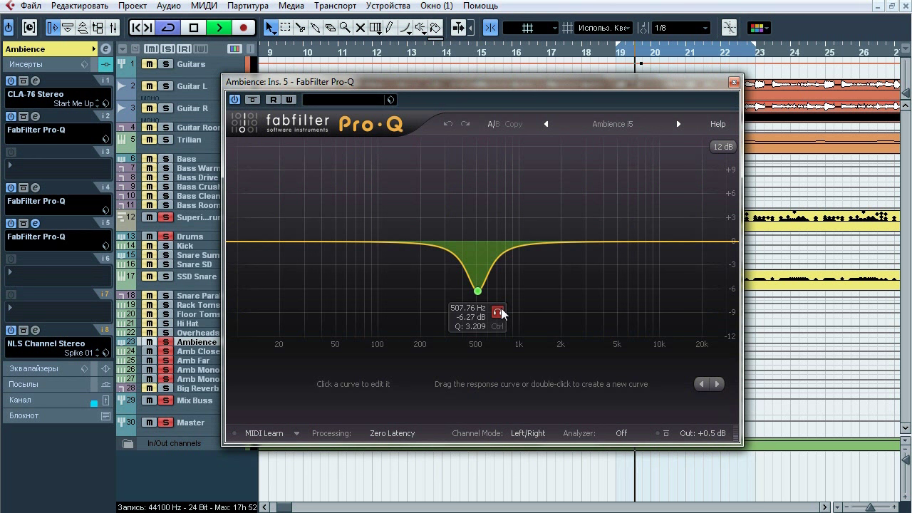
{"action": "left_click", "coordinate": [502, 313]}
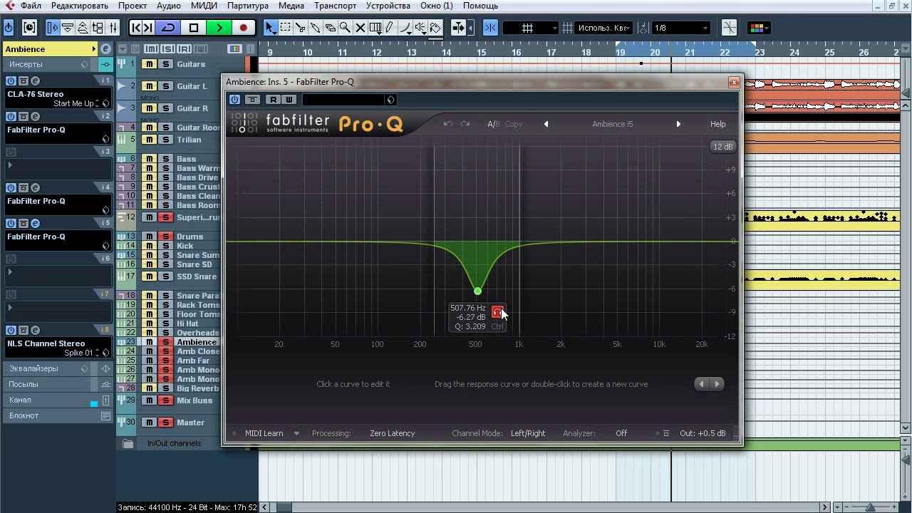
{"action": "left_click", "coordinate": [501, 313]}
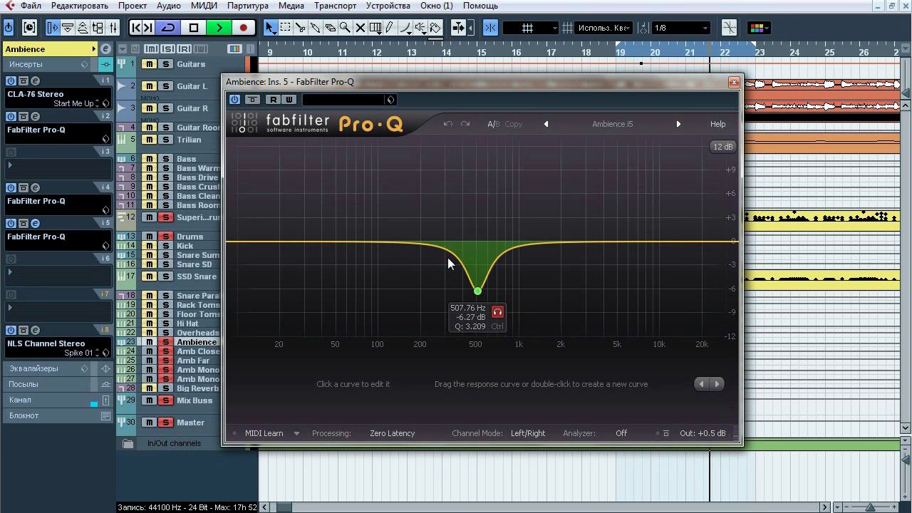
{"action": "left_click", "coordinate": [252, 99]}
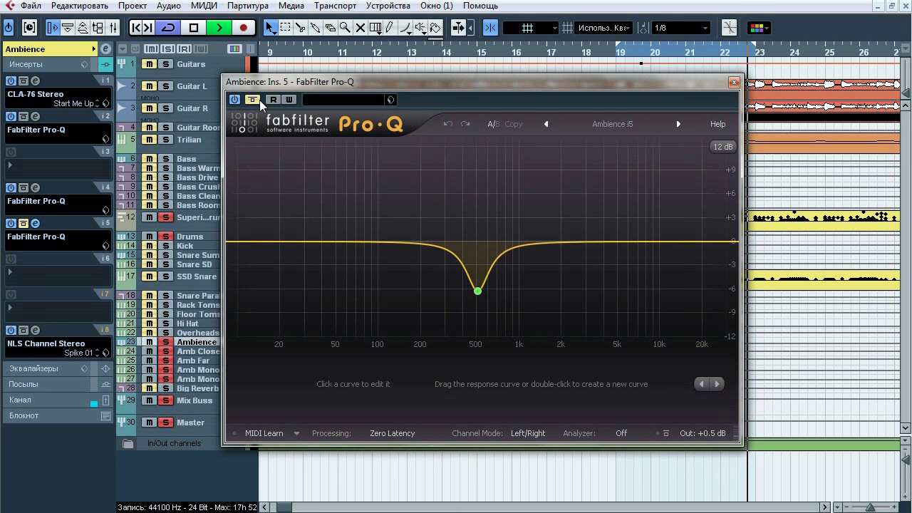
{"action": "left_click", "coordinate": [256, 101]}
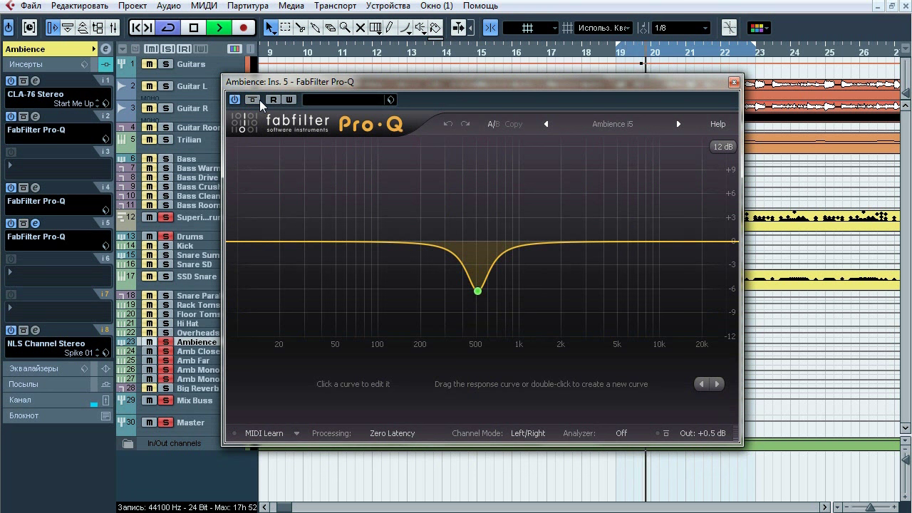
{"action": "key", "text": "space"}
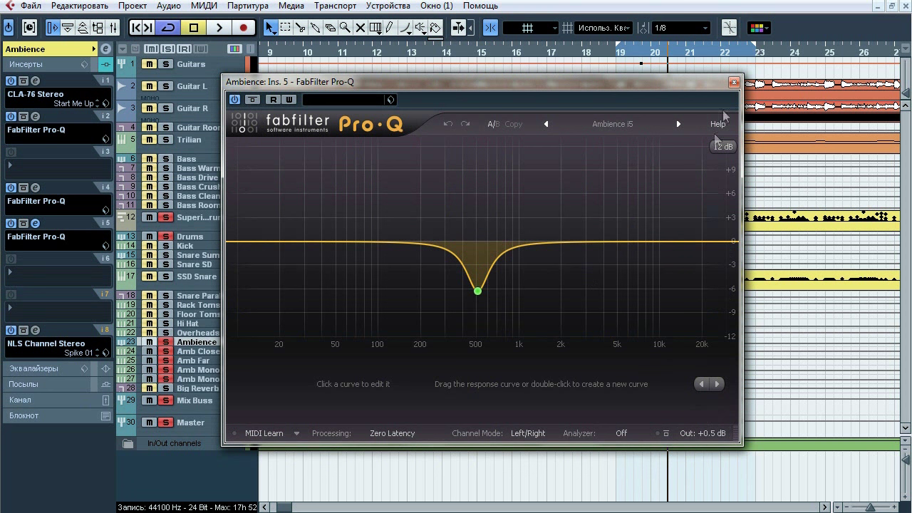
{"action": "left_click", "coordinate": [734, 82]}
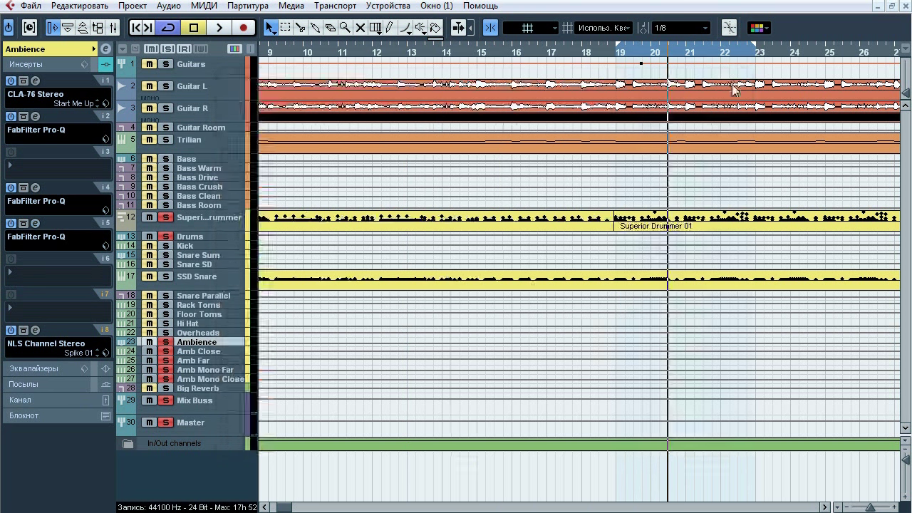
Play Ambience's insert-8 NLS Channel on Nevo, then stop, close it and collapse the Inserts list
{"action": "left_click", "coordinate": [35, 330]}
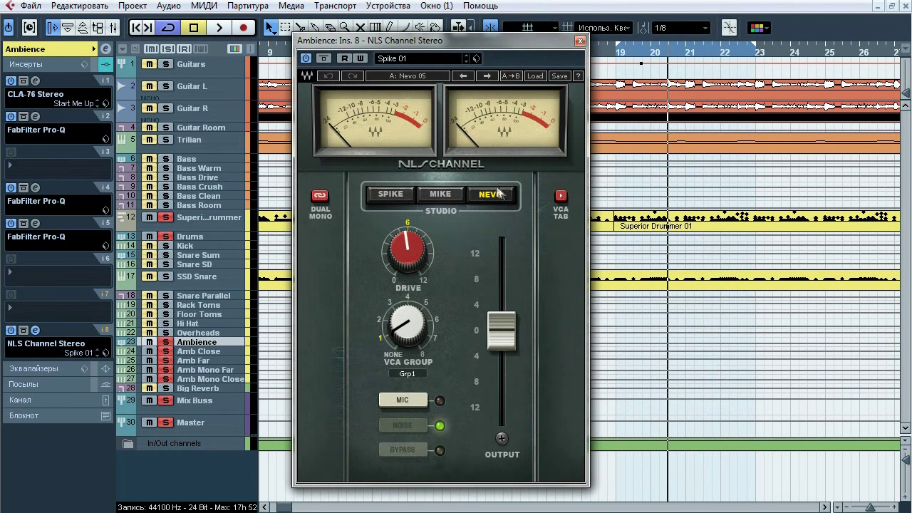
{"action": "key", "text": "space"}
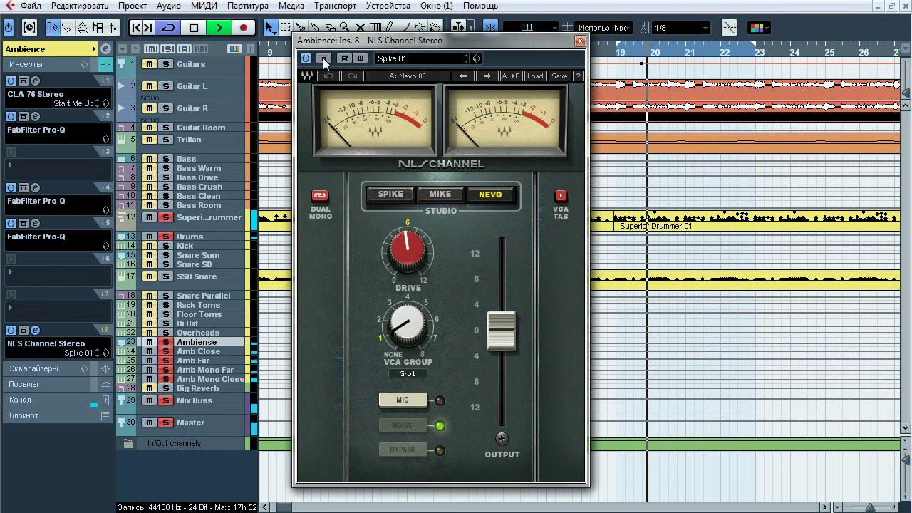
{"action": "key", "text": "space"}
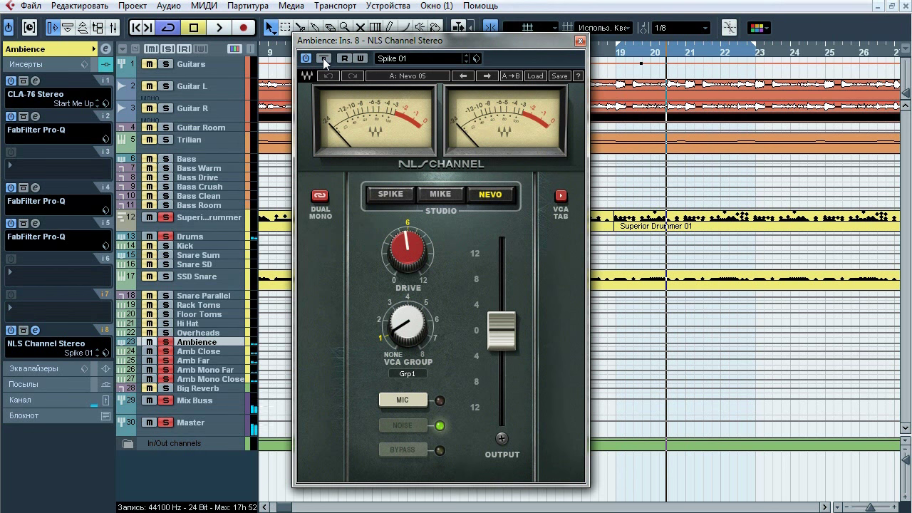
{"action": "left_click", "coordinate": [579, 40]}
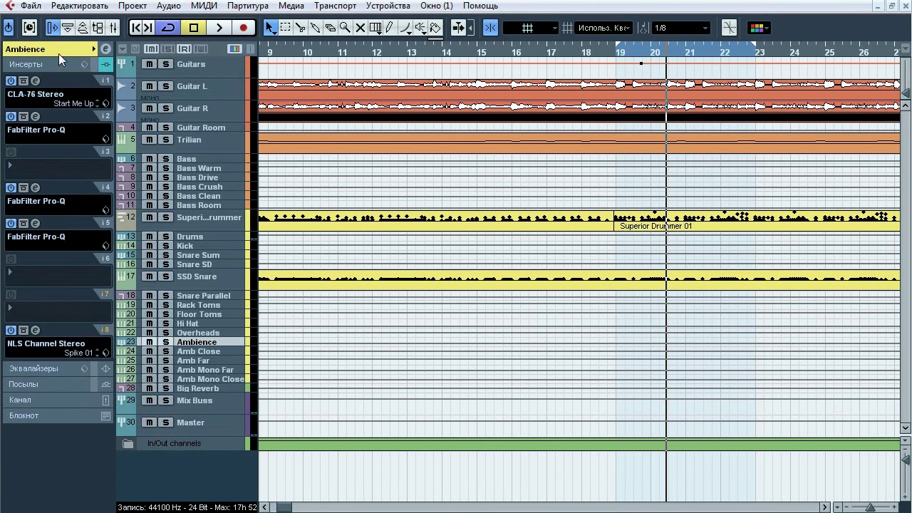
{"action": "left_click", "coordinate": [58, 50]}
Select the Drums bus, open its insert-1 CLA-76 compressor and solo the Drums bus
{"action": "left_click", "coordinate": [191, 238]}
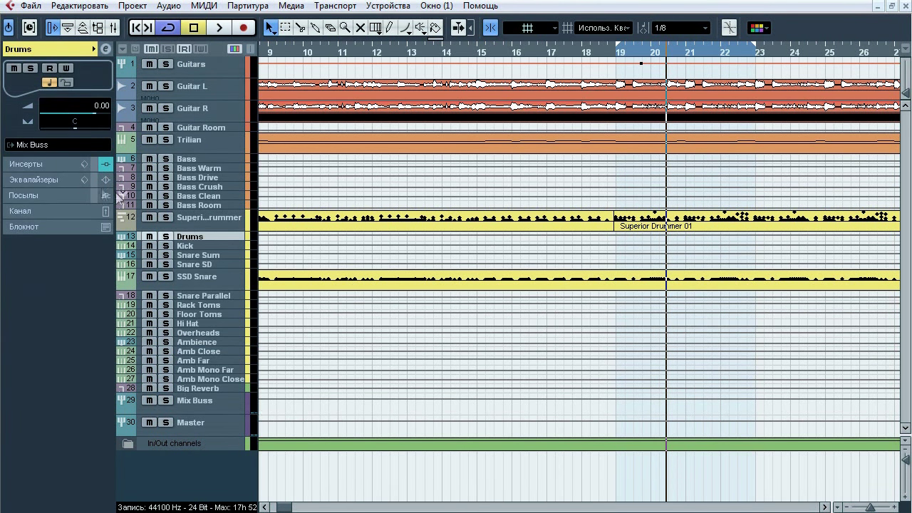
{"action": "left_click", "coordinate": [53, 164]}
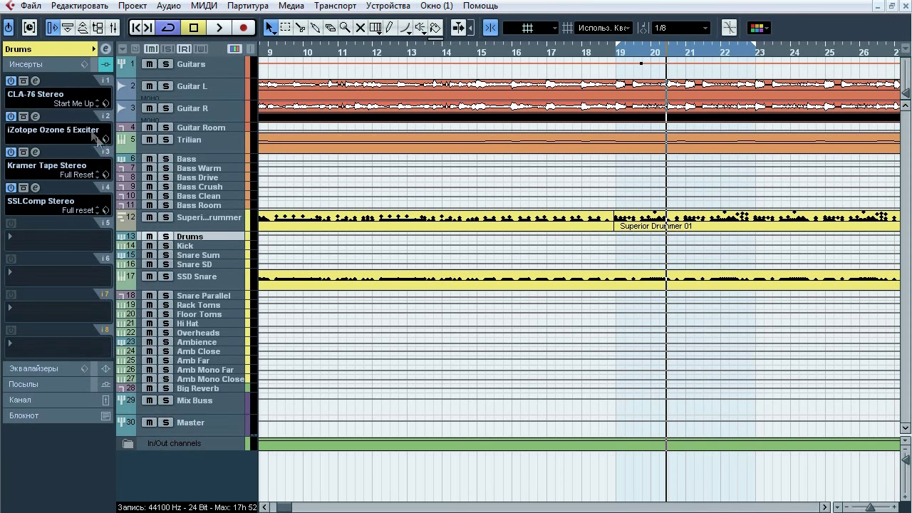
{"action": "left_click", "coordinate": [35, 80]}
{"action": "left_click_drag", "start_coordinate": [278, 267], "coordinate": [412, 124]}
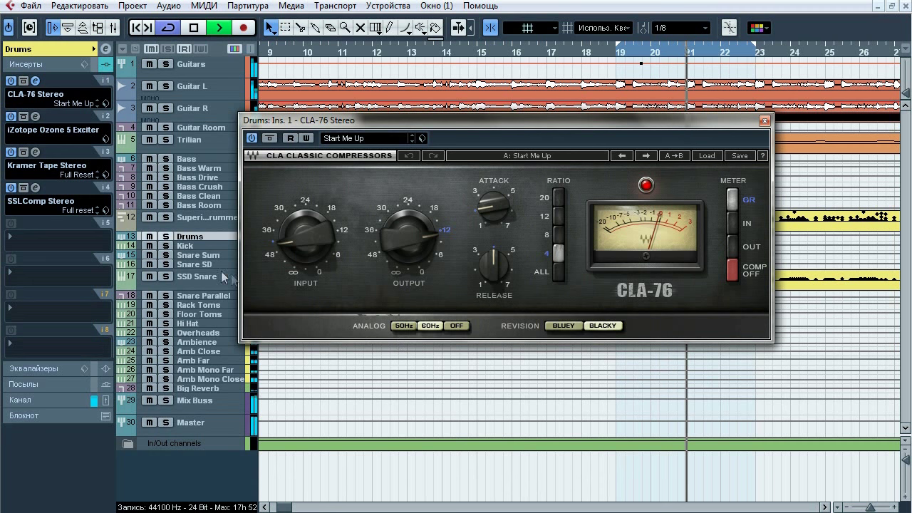
{"action": "left_click", "coordinate": [166, 237]}
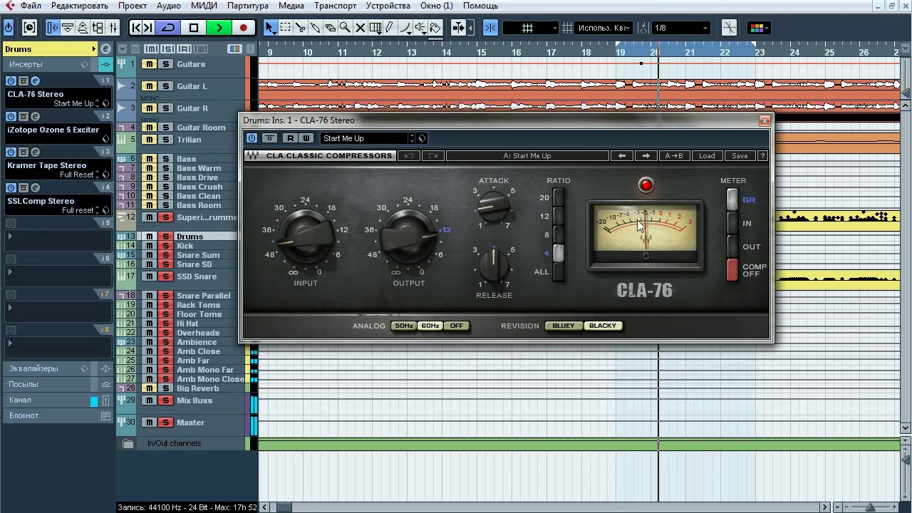
Compare the drums with the CLA-76 bypassed and active during playback, then close it
{"action": "key", "text": "space"}
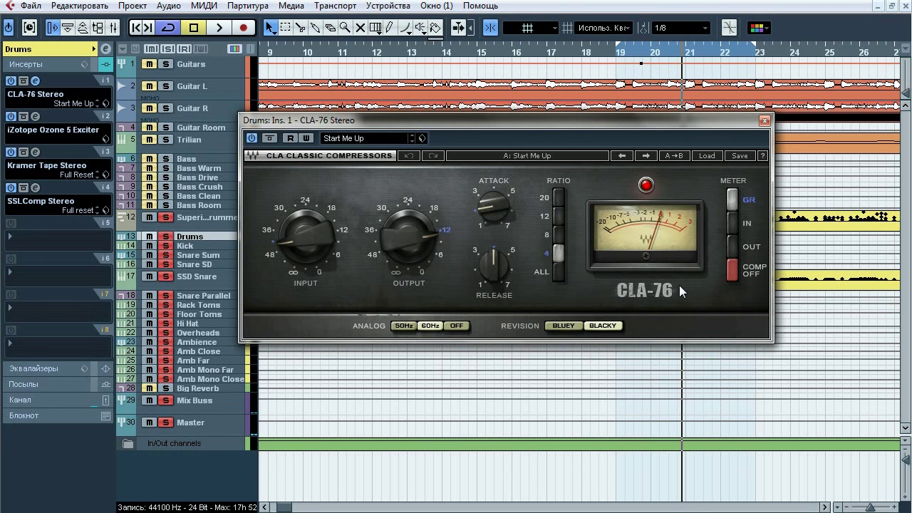
{"action": "key", "text": "space"}
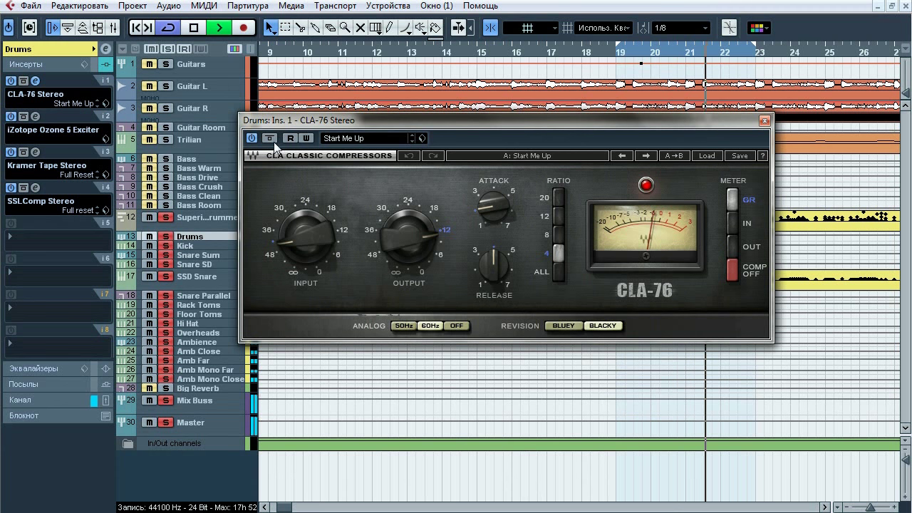
{"action": "left_click", "coordinate": [270, 139]}
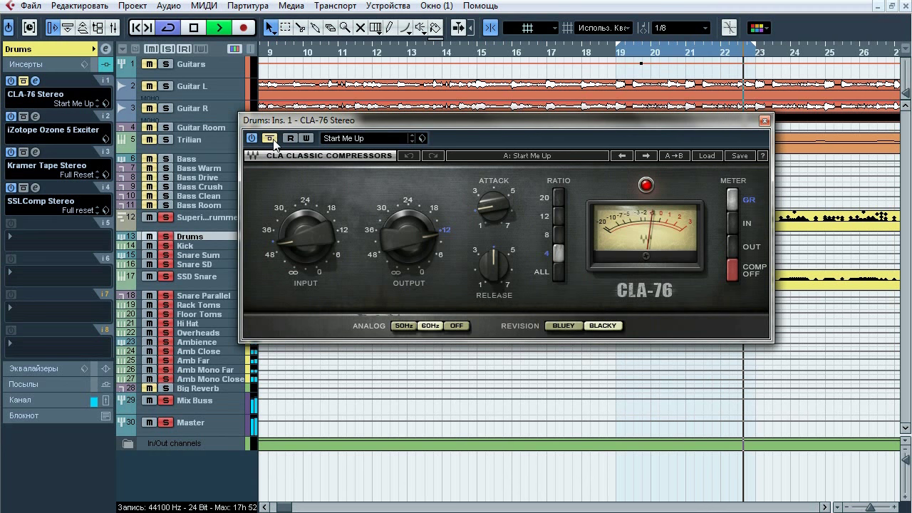
{"action": "left_click", "coordinate": [270, 138]}
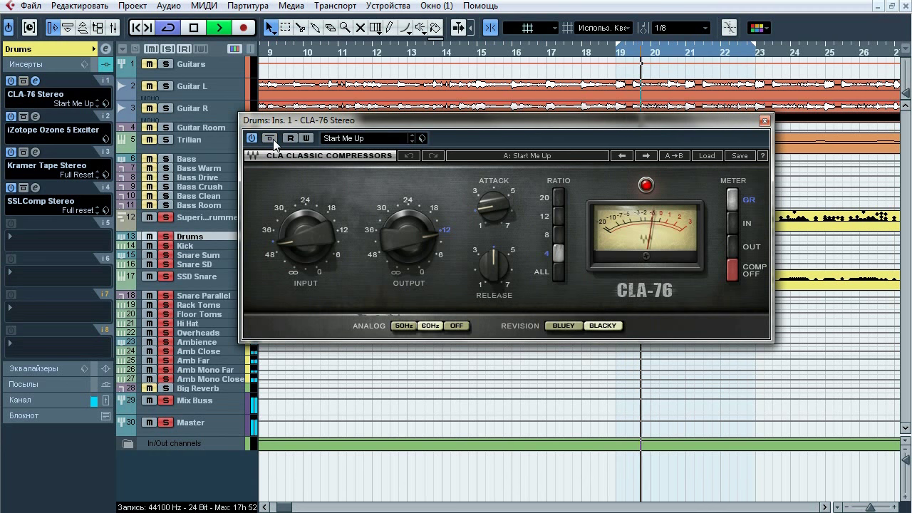
{"action": "key", "text": "space"}
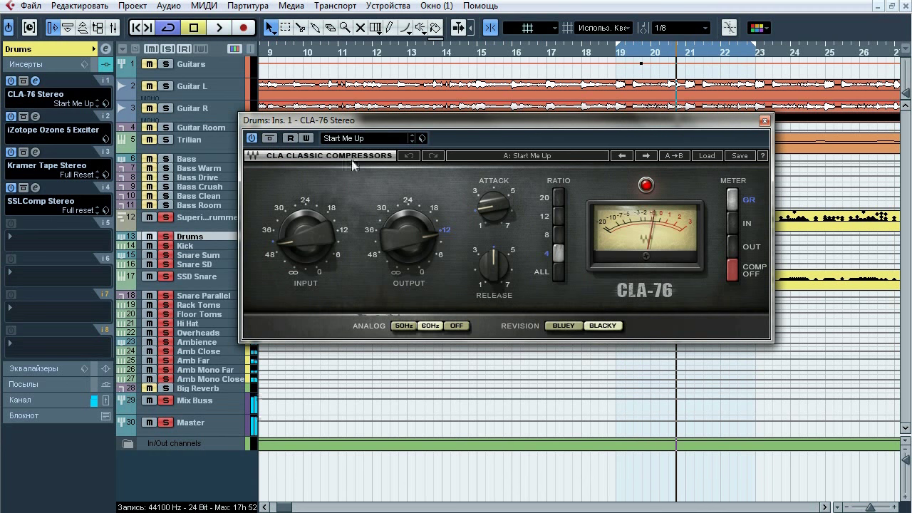
{"action": "left_click", "coordinate": [764, 121]}
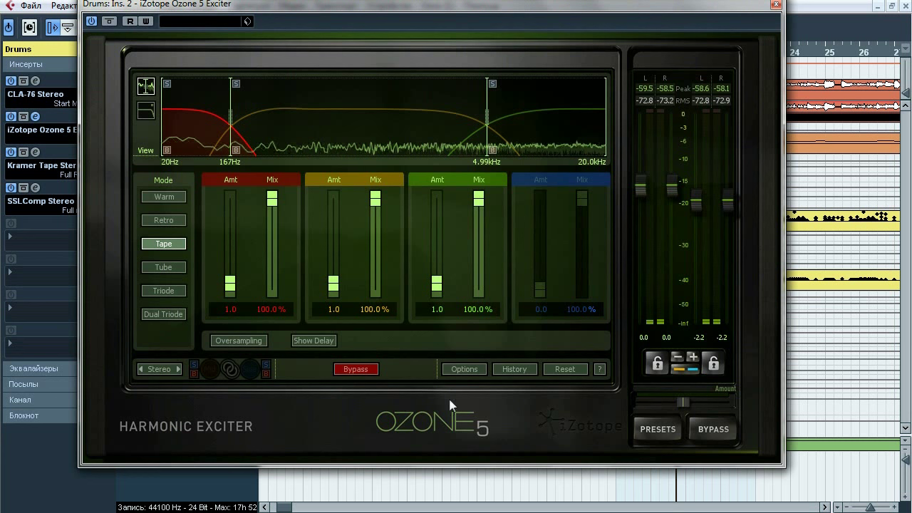
Compare the drums with the Tape-mode Ozone 5 Exciter bypassed and active twice, then close it
{"action": "left_click", "coordinate": [110, 22]}
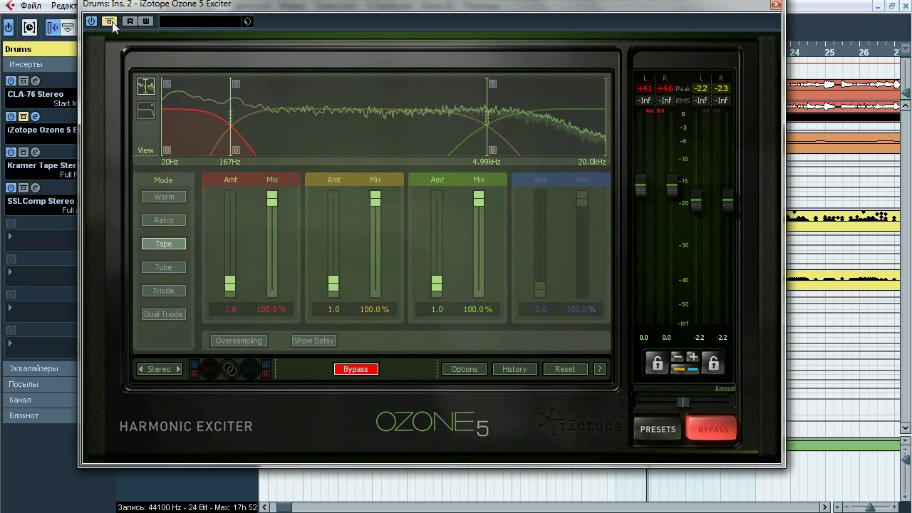
{"action": "left_click", "coordinate": [112, 21]}
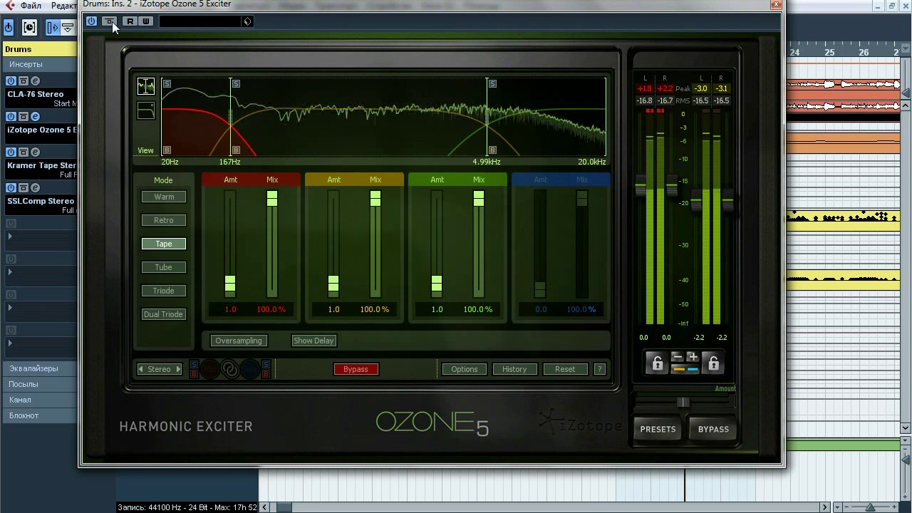
{"action": "left_click", "coordinate": [112, 21]}
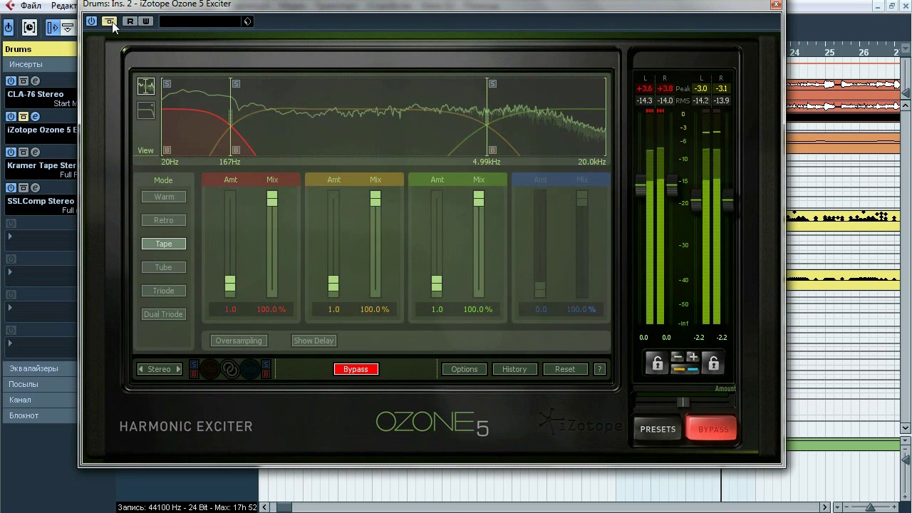
{"action": "left_click", "coordinate": [112, 21]}
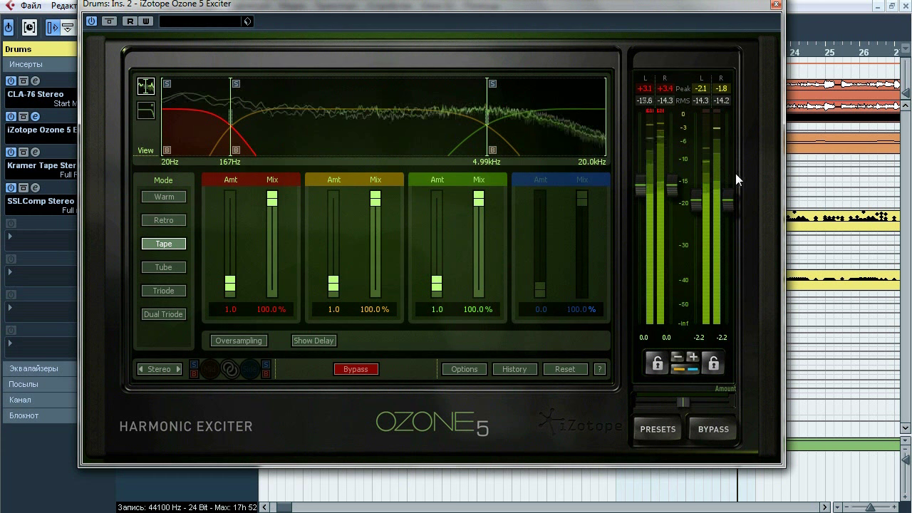
{"action": "left_click", "coordinate": [777, 5]}
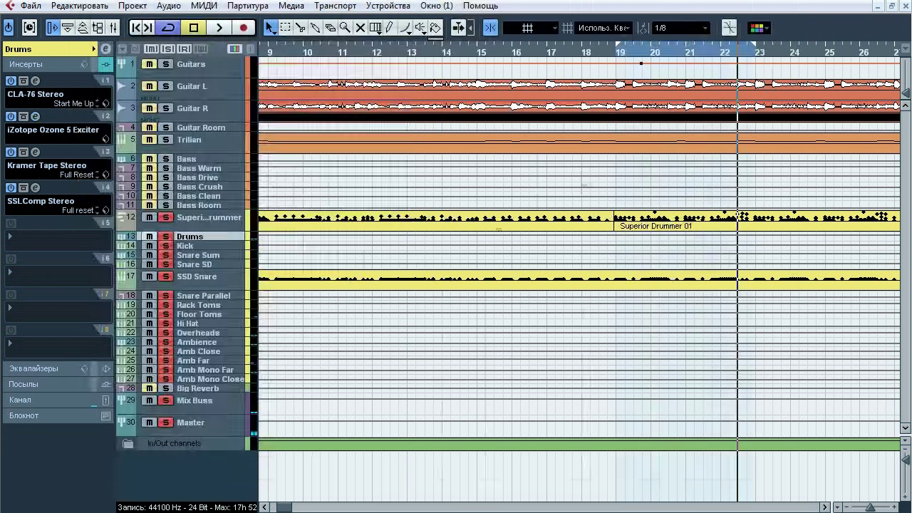
Open the insert-3 Kramer Tape, play the drums with it bypassed and re-enabled, then stop
{"action": "left_click", "coordinate": [34, 152]}
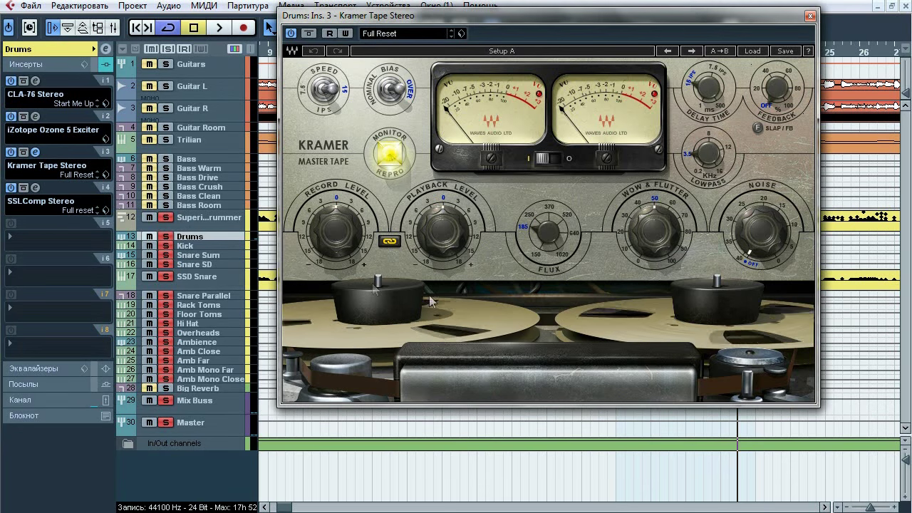
{"action": "key", "text": "space"}
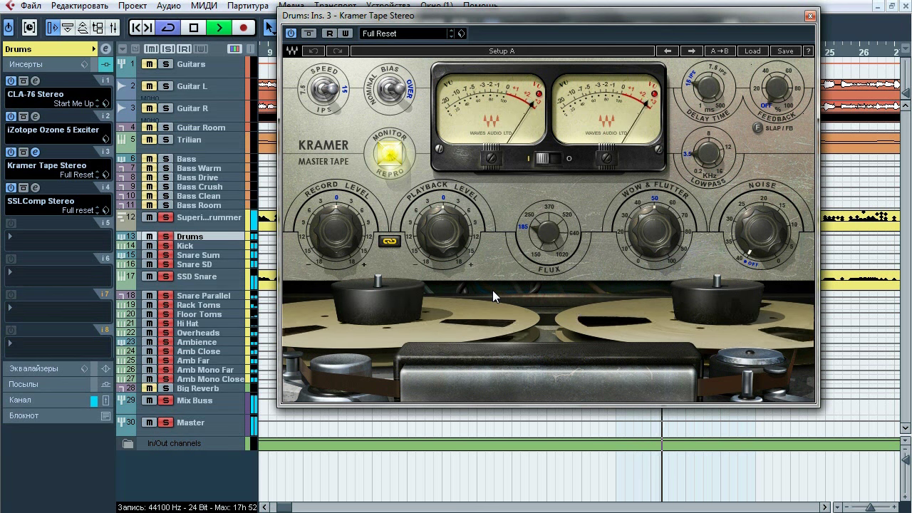
{"action": "left_click", "coordinate": [310, 34]}
{"action": "left_click", "coordinate": [311, 34]}
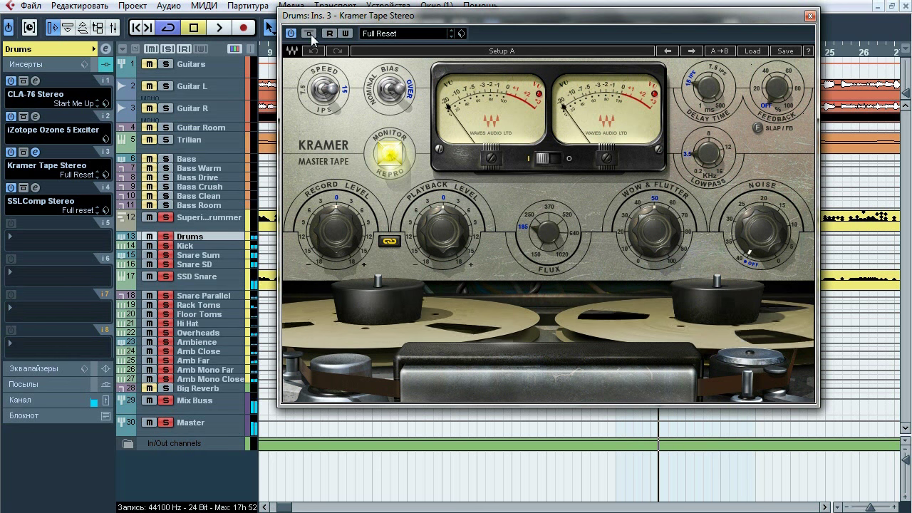
{"action": "key", "text": "space"}
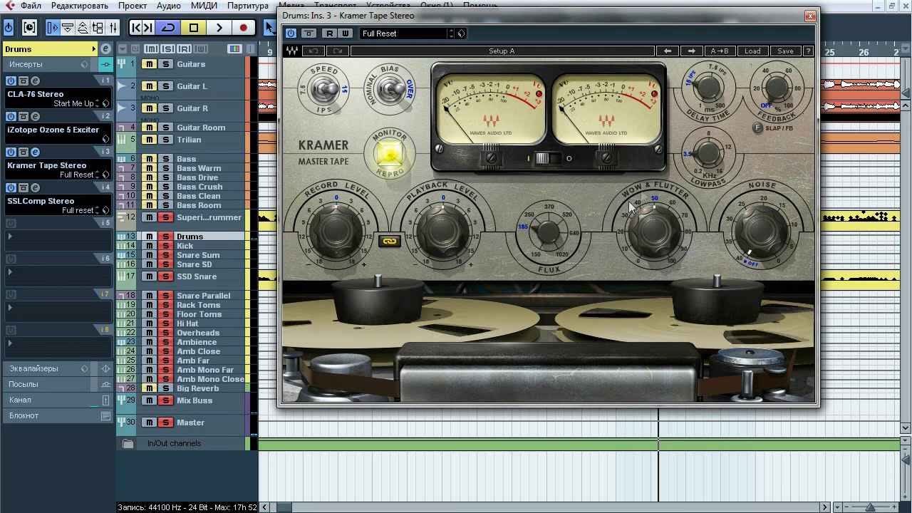
Close the Kramer Tape editor and bring the Drums bus SSLComp window into full view
{"action": "left_click", "coordinate": [810, 17]}
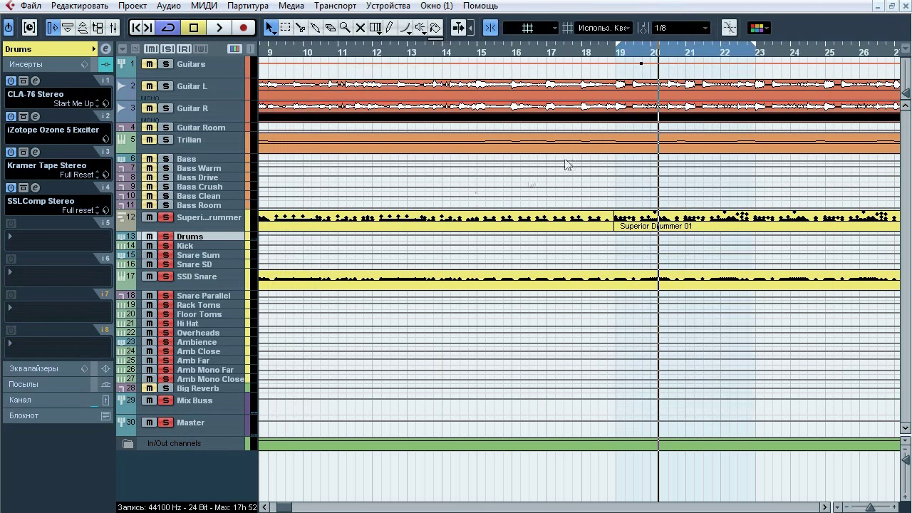
{"action": "left_click", "coordinate": [36, 187]}
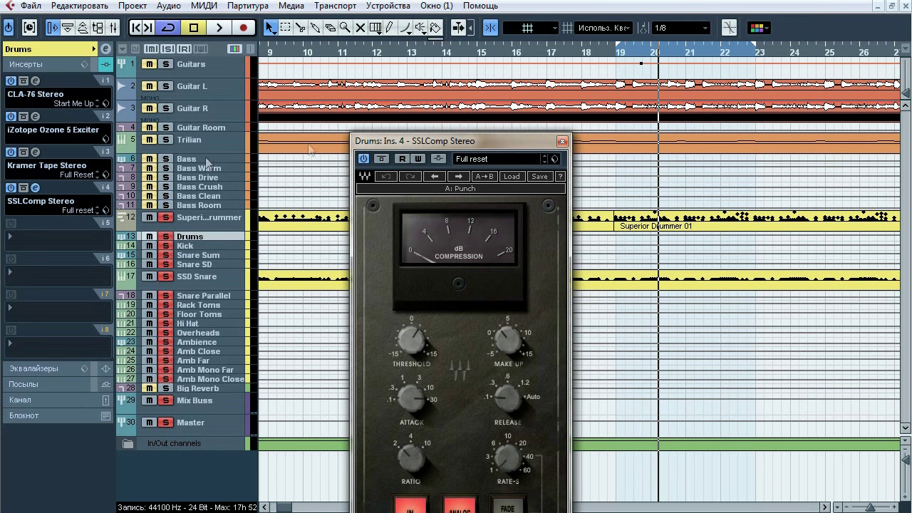
{"action": "left_click_drag", "start_coordinate": [416, 141], "coordinate": [417, 62]}
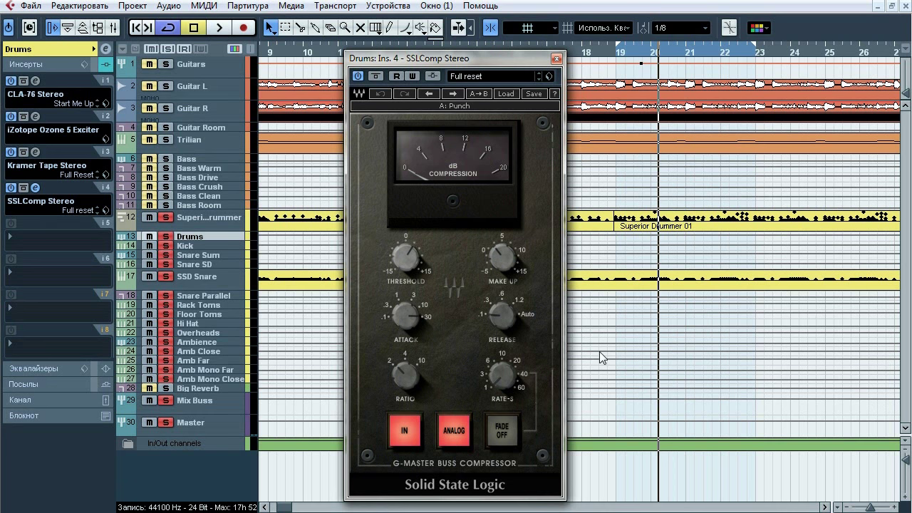
Compare the SSLComp bypassed and active during playback, leave it on, close it, and collapse Inserts
{"action": "key", "text": "space"}
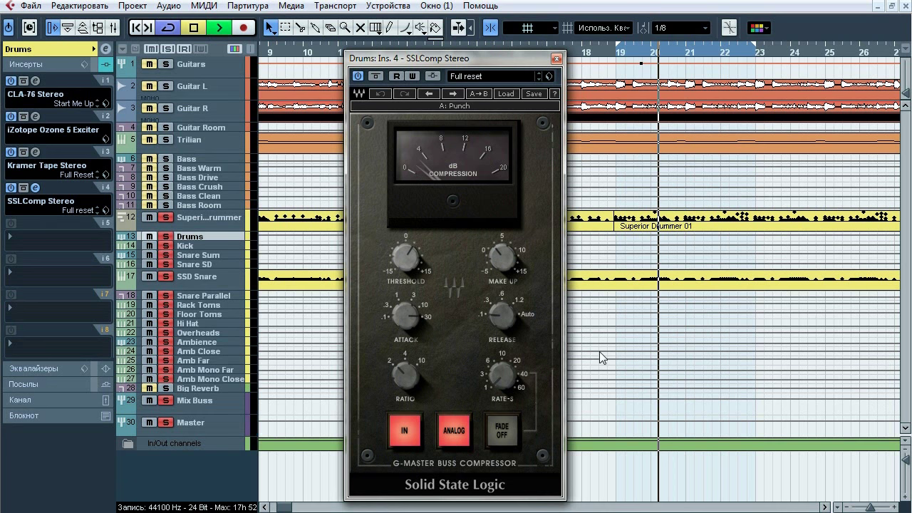
{"action": "left_click", "coordinate": [378, 77]}
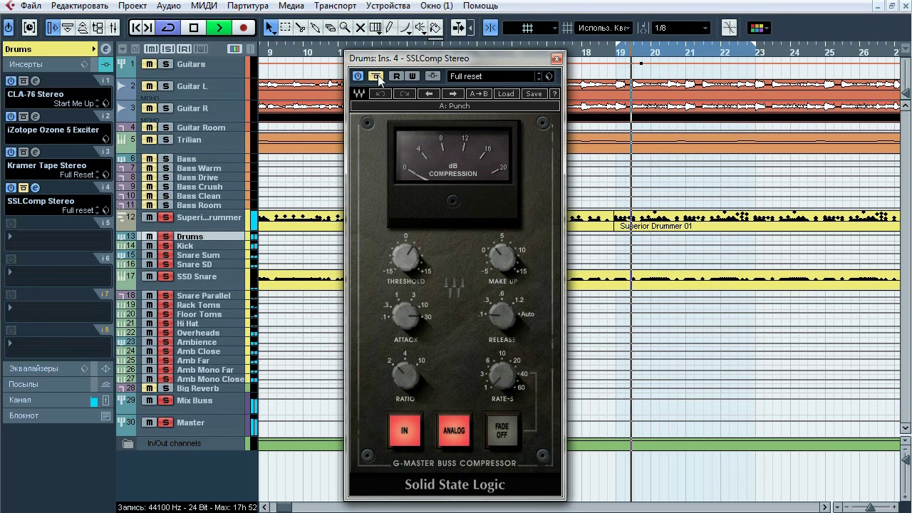
{"action": "left_click", "coordinate": [378, 75]}
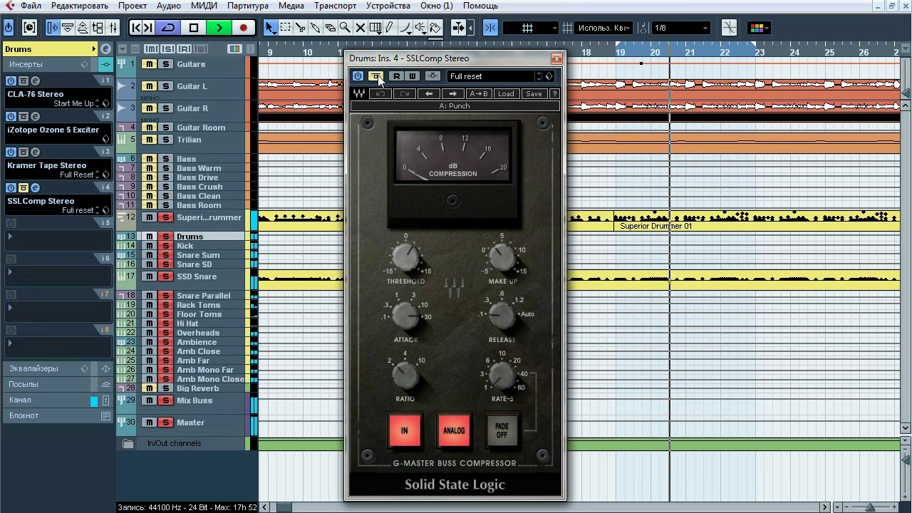
{"action": "left_click", "coordinate": [378, 75]}
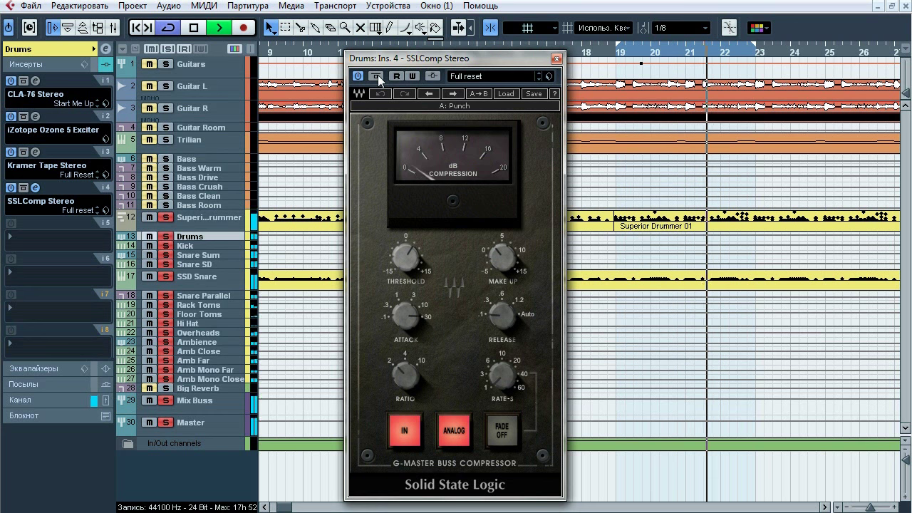
{"action": "left_click", "coordinate": [378, 75]}
{"action": "key", "text": "space"}
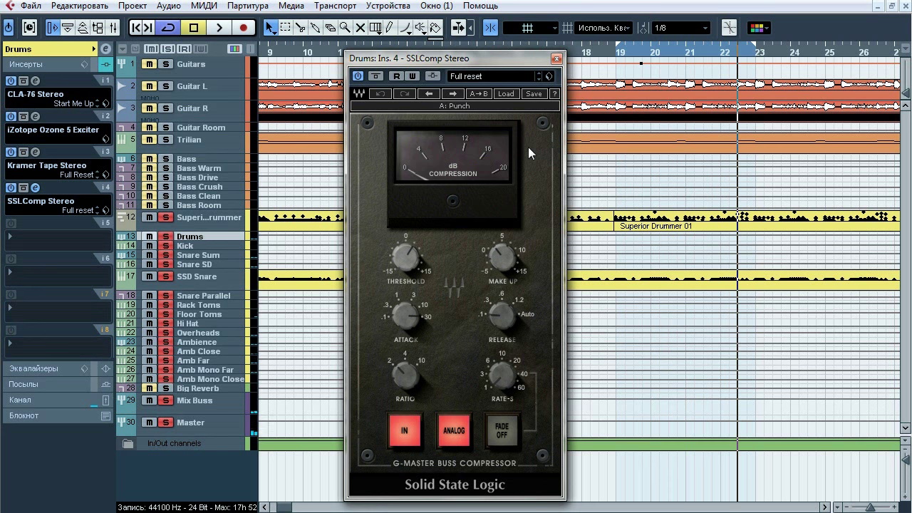
{"action": "left_click", "coordinate": [557, 58]}
{"action": "left_click", "coordinate": [52, 64]}
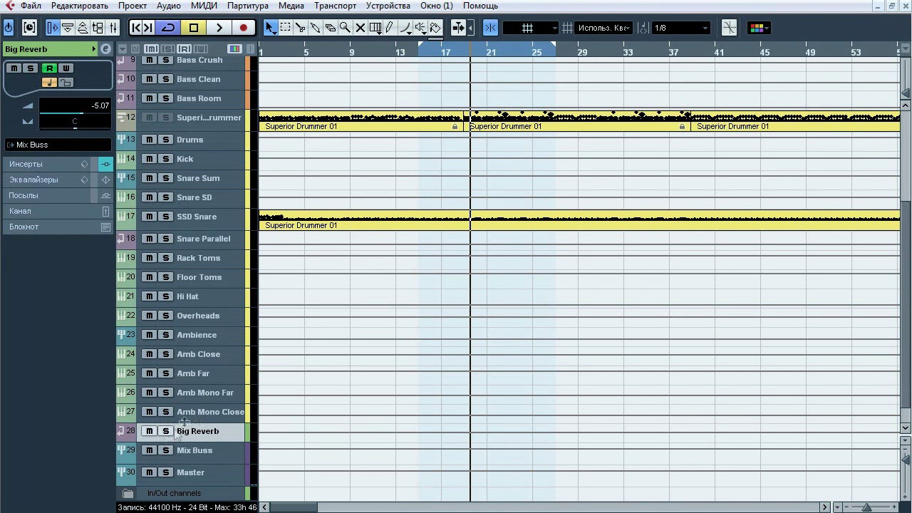
Set the Big Reverb channel's output to Stereo Out
{"action": "left_click", "coordinate": [63, 150]}
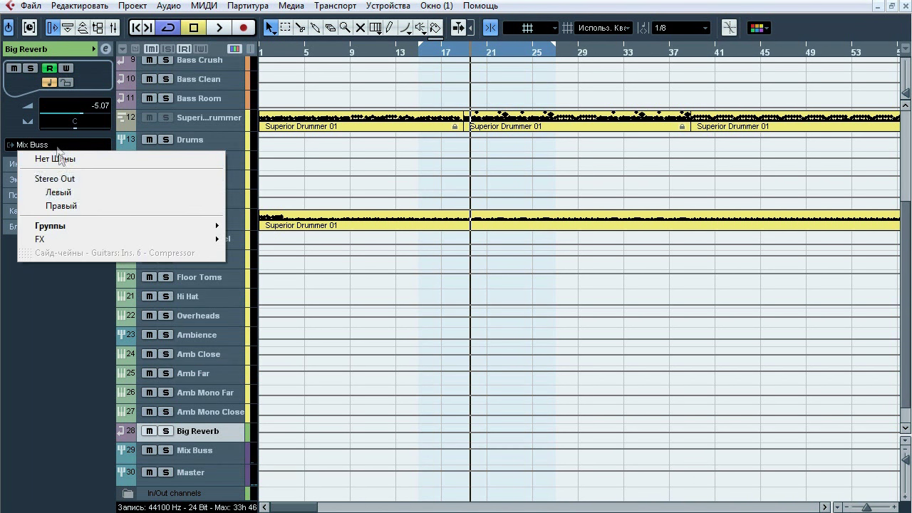
{"action": "mouse_move", "coordinate": [175, 223]}
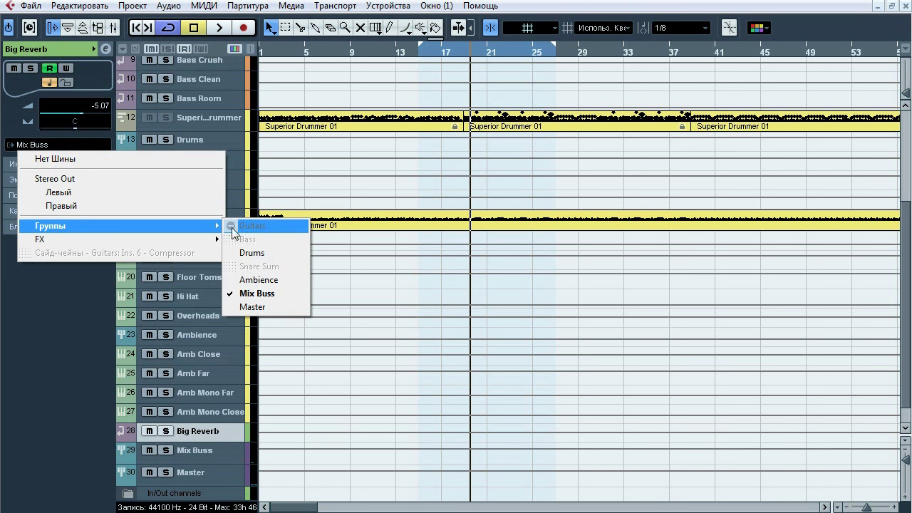
{"action": "left_click", "coordinate": [156, 178]}
Solo Big Reverb and play it alone, then stop and show its inserts
{"action": "left_click", "coordinate": [166, 431]}
{"action": "key", "text": "space"}
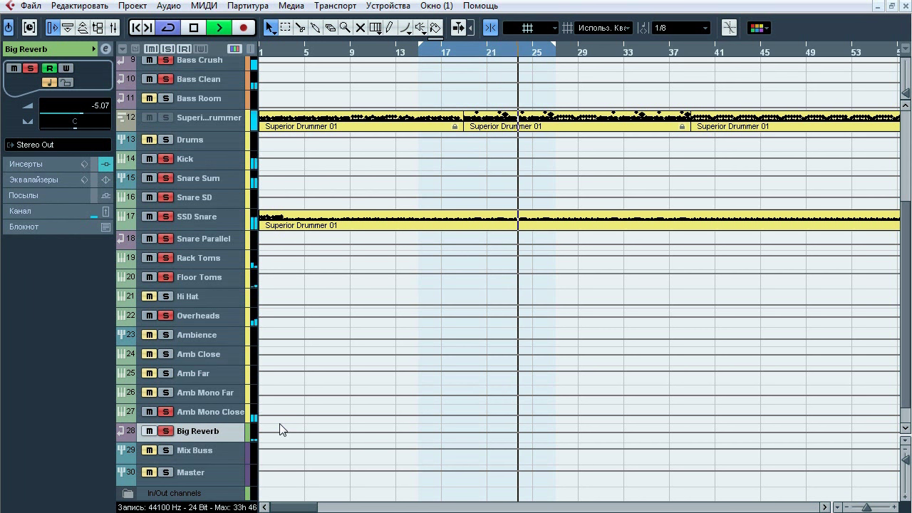
{"action": "key", "text": "space"}
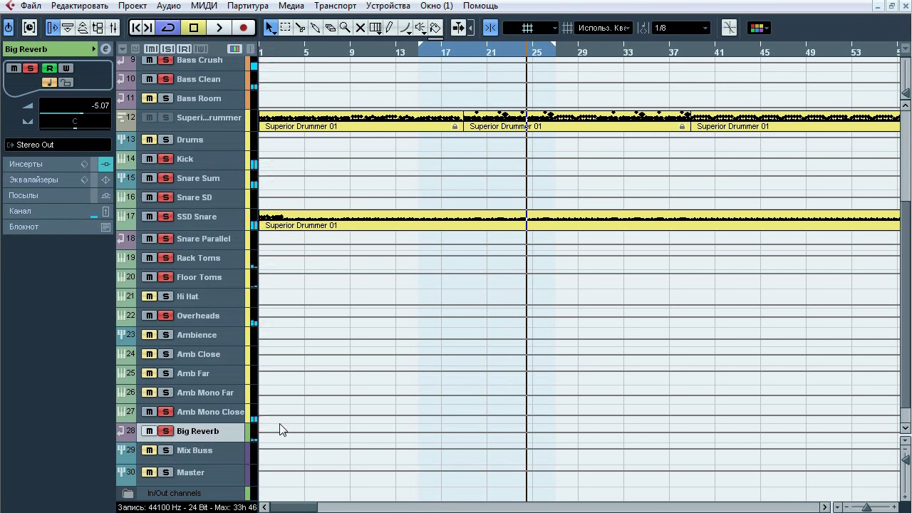
{"action": "left_click", "coordinate": [34, 163]}
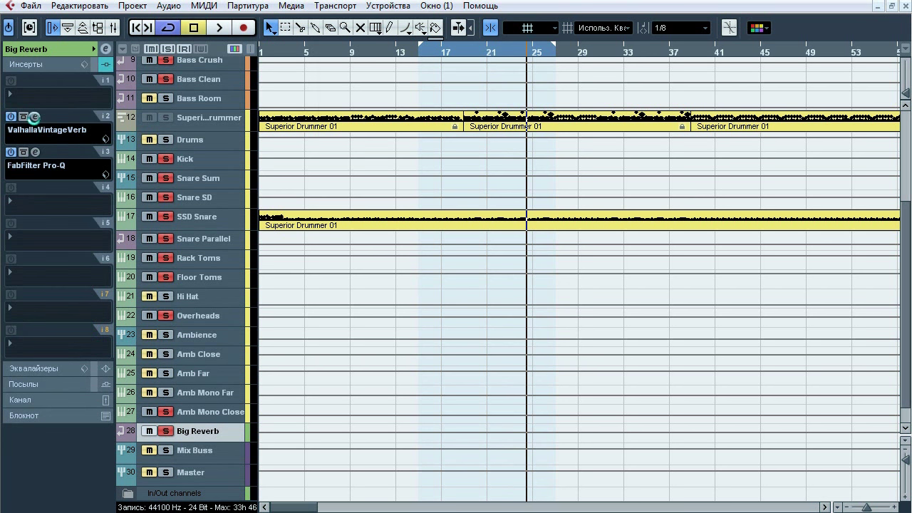
Look over the ValhallaVintageVerb settings, then bring up Big Reverb's Pro-Q EQ
{"action": "left_click", "coordinate": [32, 117]}
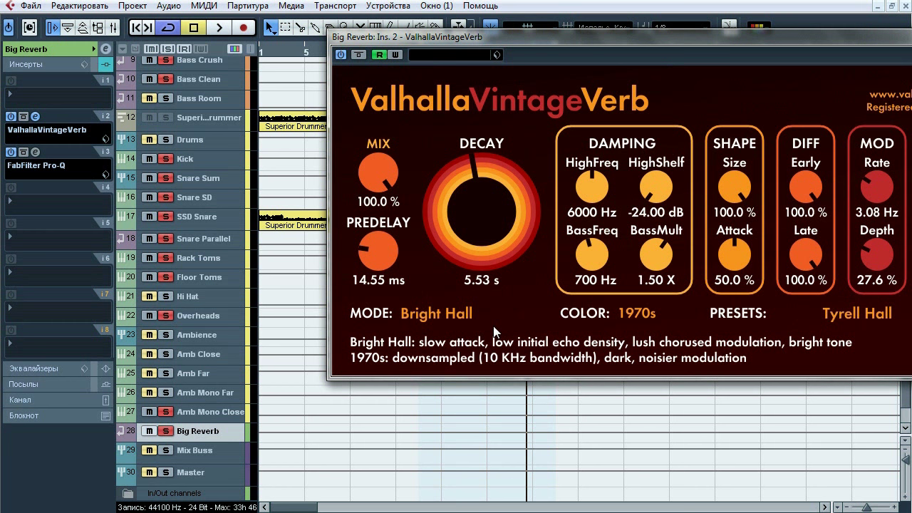
{"action": "left_click", "coordinate": [35, 116]}
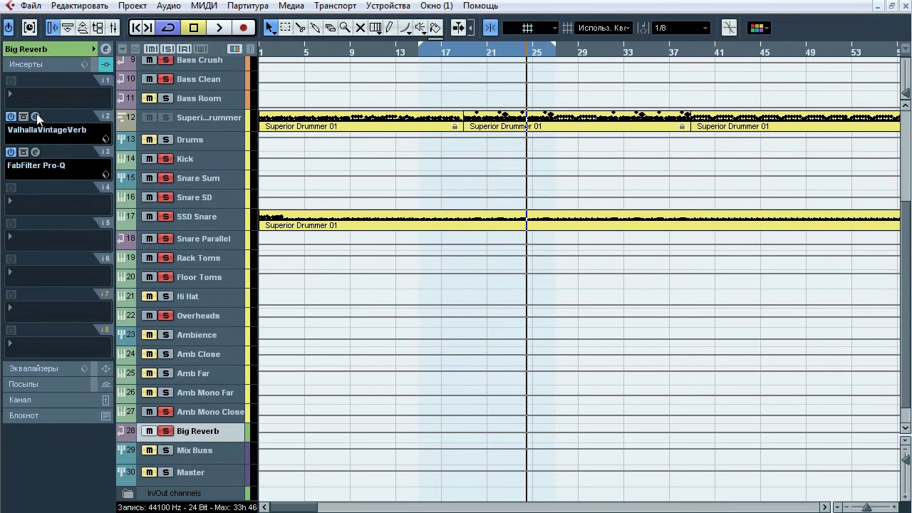
{"action": "left_click", "coordinate": [35, 152]}
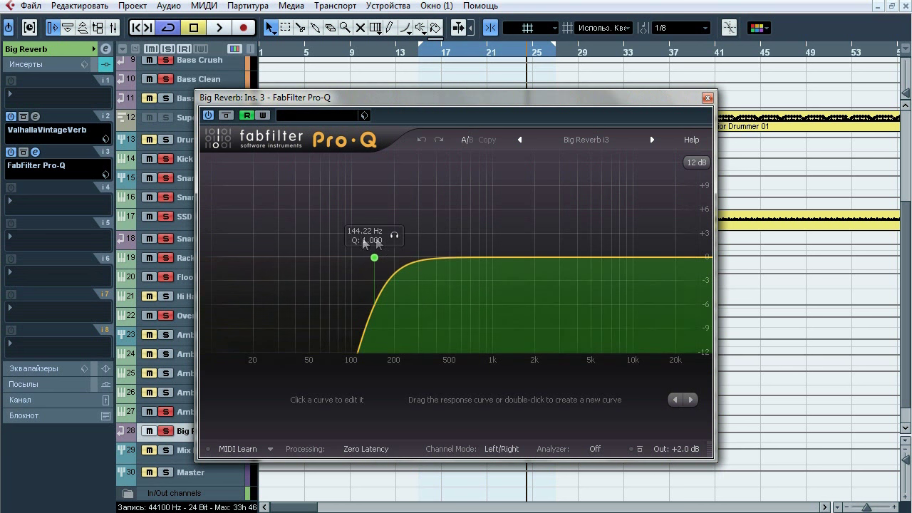
Audition the 144 Hz low-cut band soloed and Pro-Q bypassed during playback, then close Pro-Q
{"action": "key", "text": "space"}
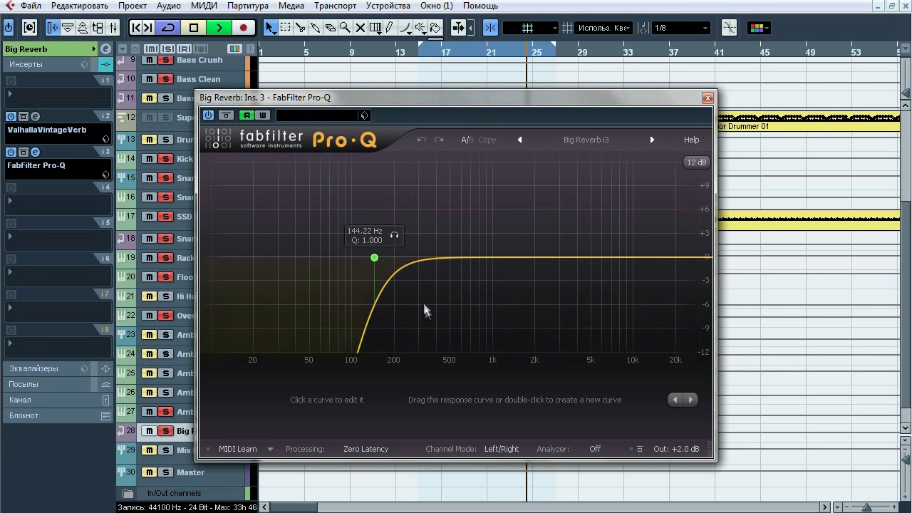
{"action": "left_click", "coordinate": [396, 236]}
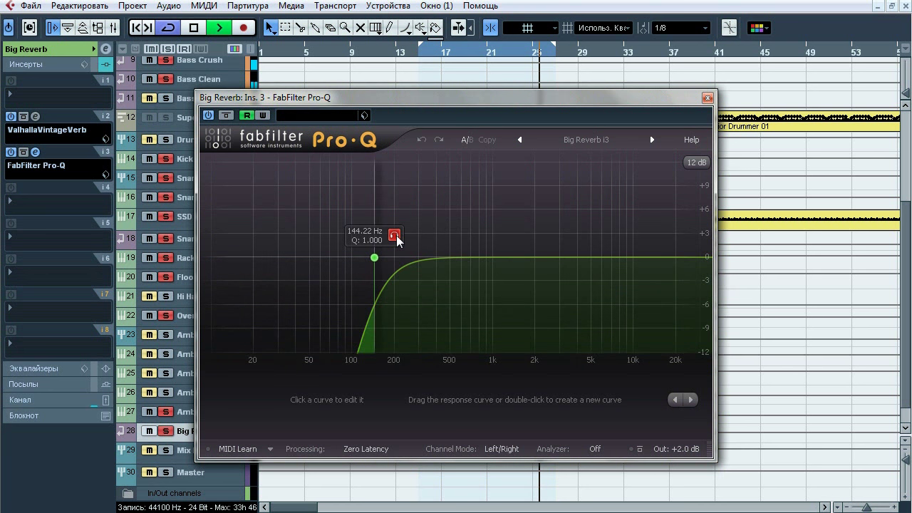
{"action": "left_click", "coordinate": [227, 116]}
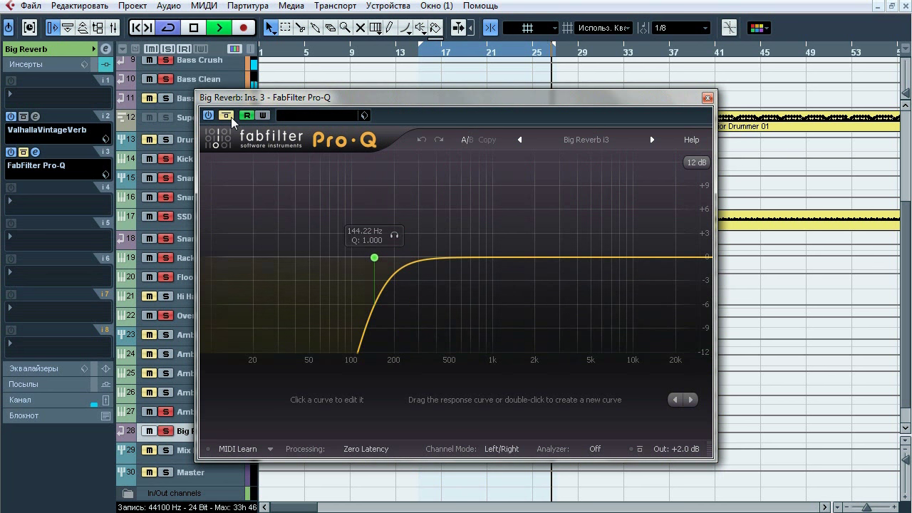
{"action": "left_click", "coordinate": [231, 119]}
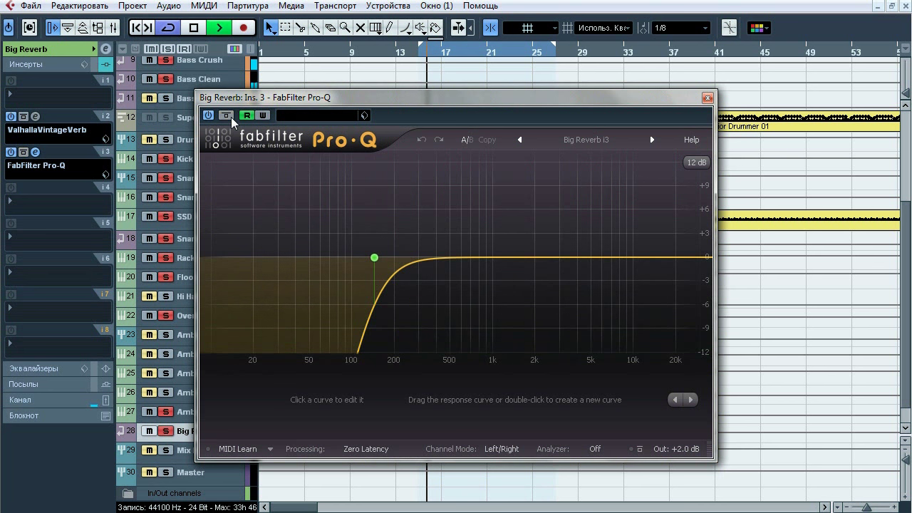
{"action": "key", "text": "space"}
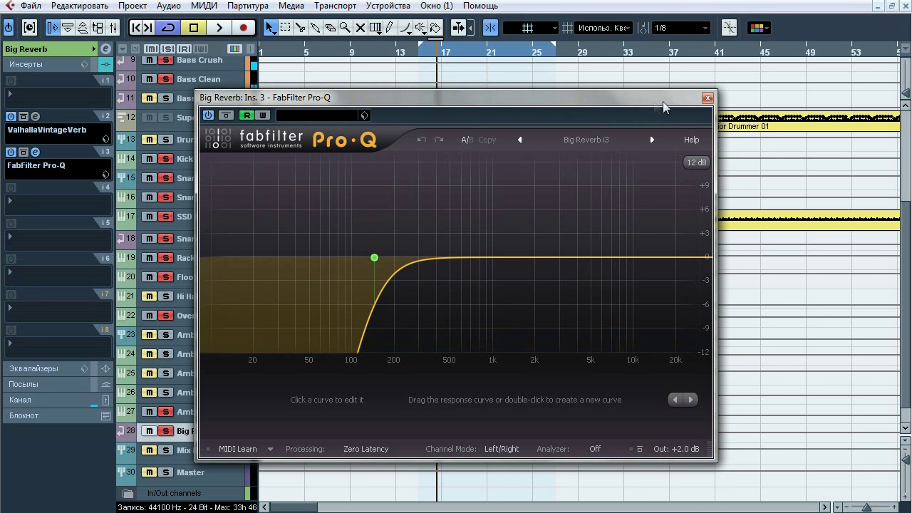
{"action": "left_click", "coordinate": [707, 97]}
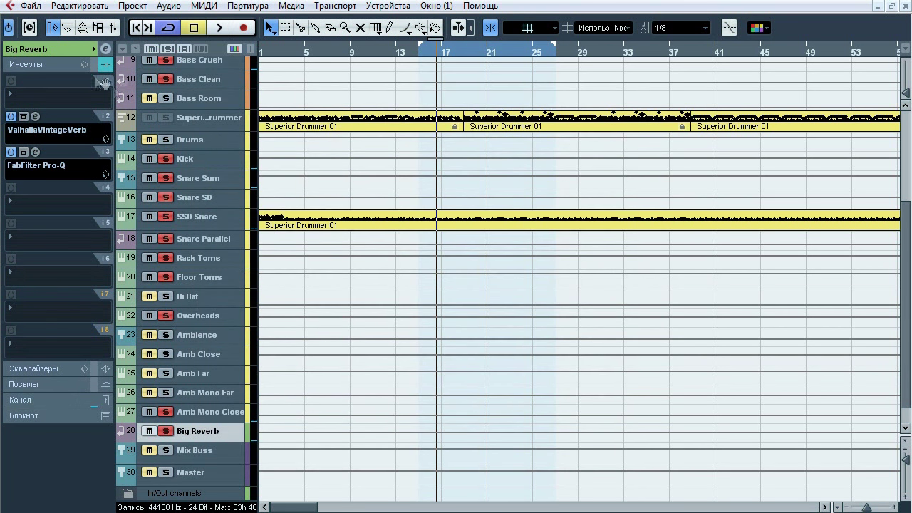
Route Big Reverb's output back to Groups > Mix Buss
{"action": "left_click", "coordinate": [64, 50]}
{"action": "left_click", "coordinate": [50, 146]}
{"action": "mouse_move", "coordinate": [207, 226]}
{"action": "left_click", "coordinate": [265, 293]}
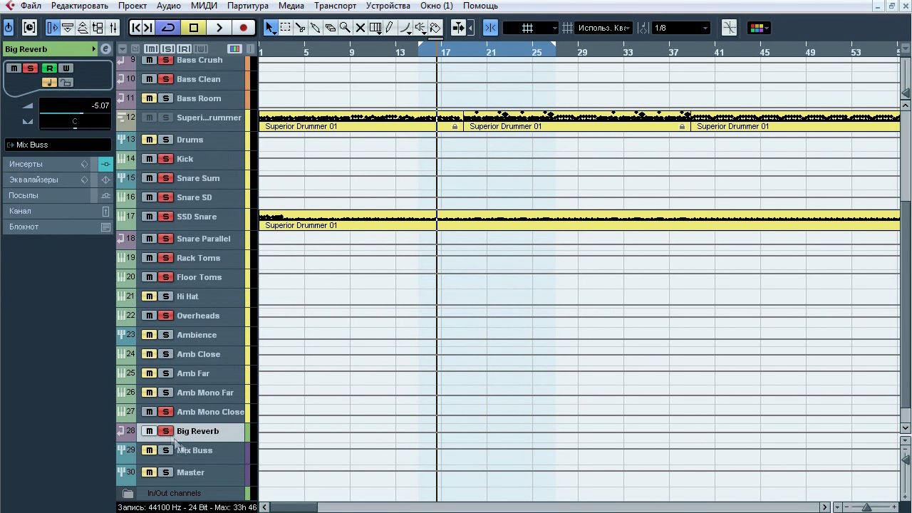
Open the Mixer with F3, scan across the channels to Master, then close it
{"action": "key", "text": "F3"}
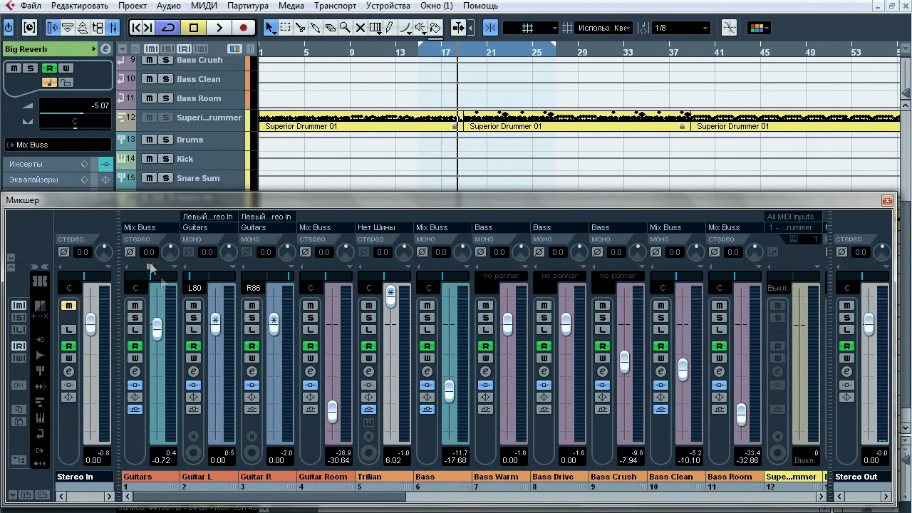
{"action": "left_click", "coordinate": [823, 498]}
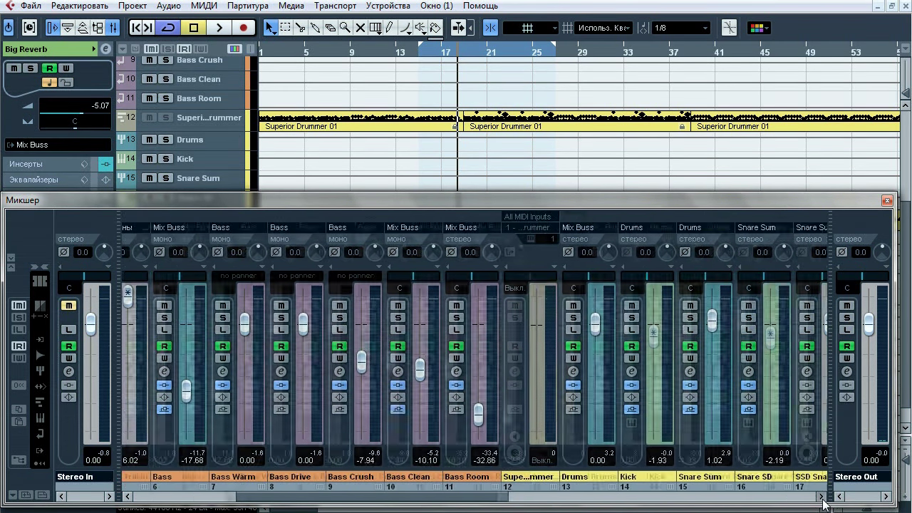
{"action": "left_click_drag", "start_coordinate": [823, 498], "coordinate": [822, 497]}
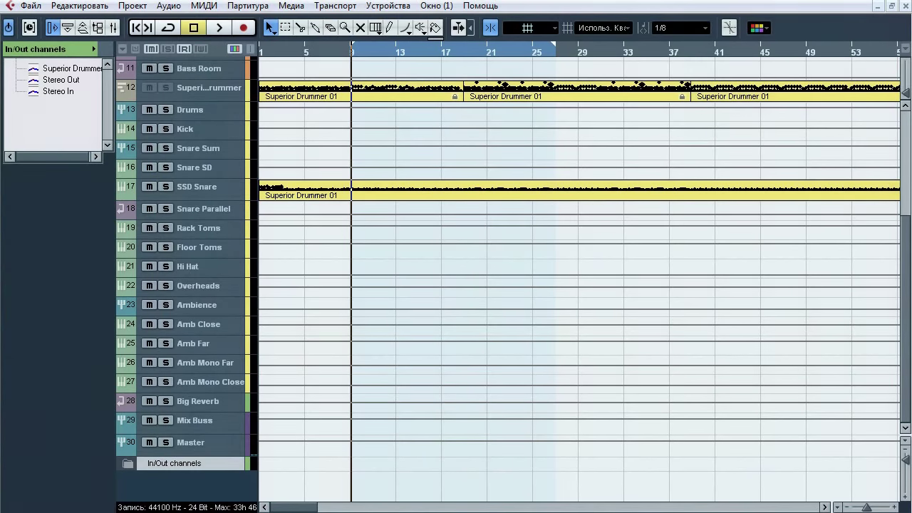
Select the Mix Buss, Master and In/Out tracks in turn to view their channel settings
{"action": "left_click", "coordinate": [215, 423]}
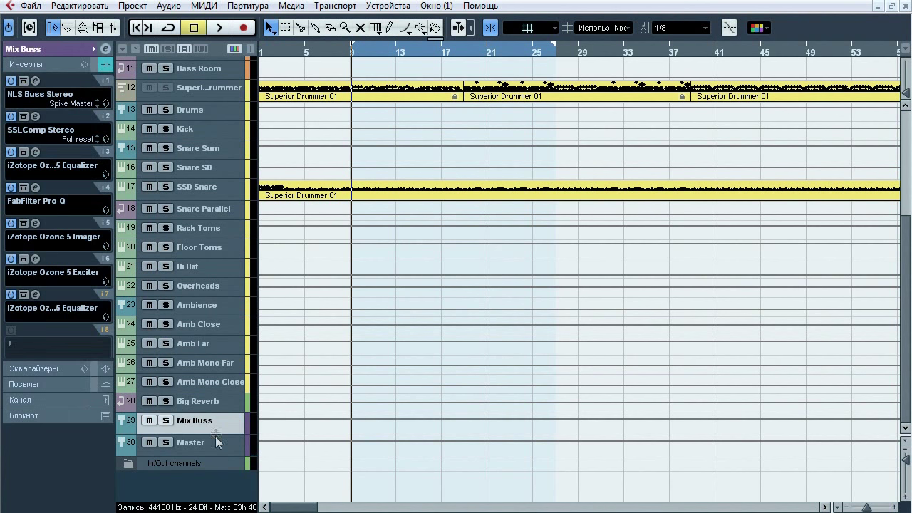
{"action": "left_click", "coordinate": [215, 442]}
{"action": "left_click", "coordinate": [208, 464]}
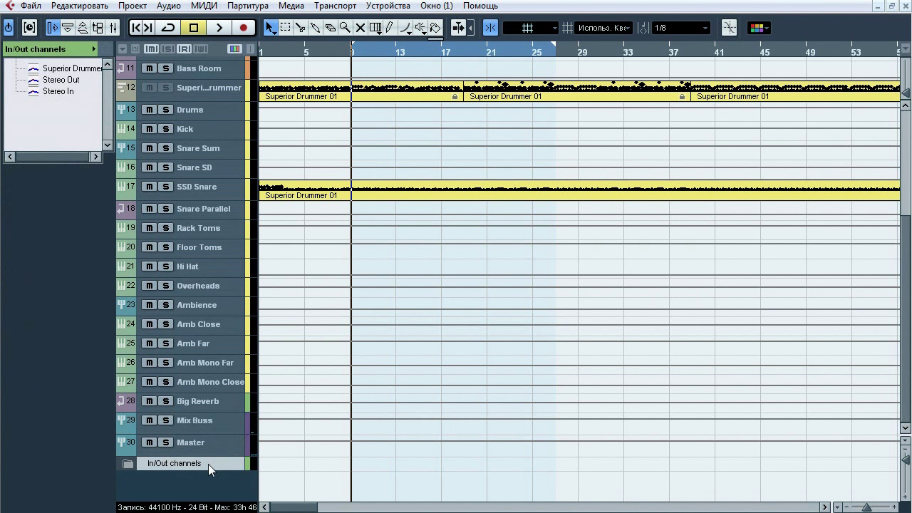
{"action": "left_click", "coordinate": [203, 422]}
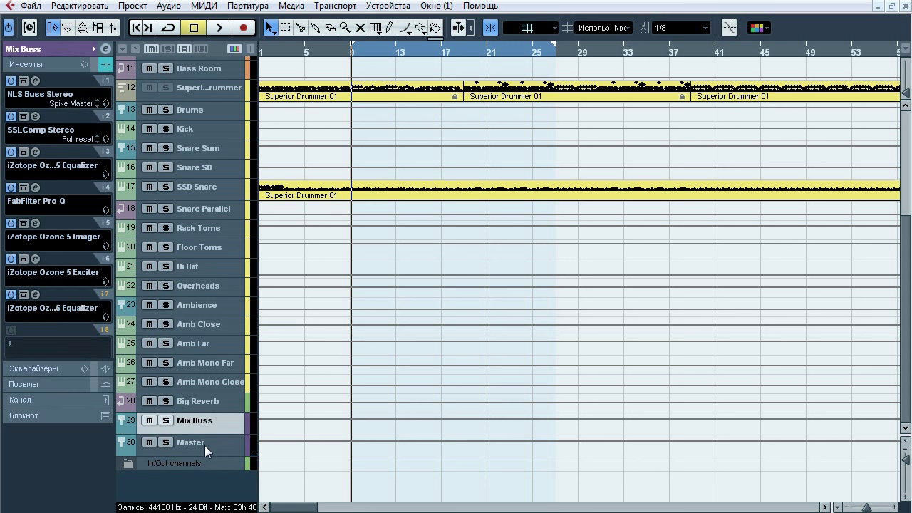
{"action": "left_click", "coordinate": [205, 445]}
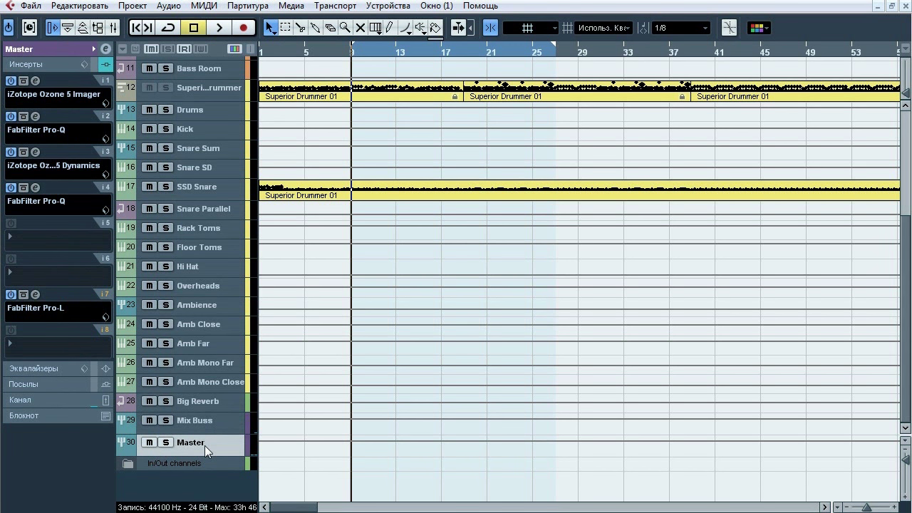
Confirm Mix Buss feeds Master and Master feeds Stereo Out, then expand Mix Buss Inserts
{"action": "left_click", "coordinate": [203, 423]}
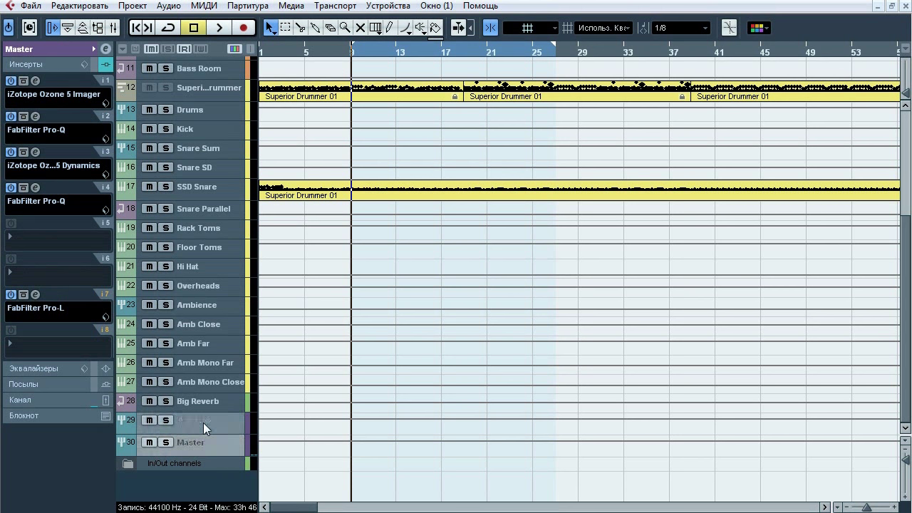
{"action": "left_click", "coordinate": [57, 49]}
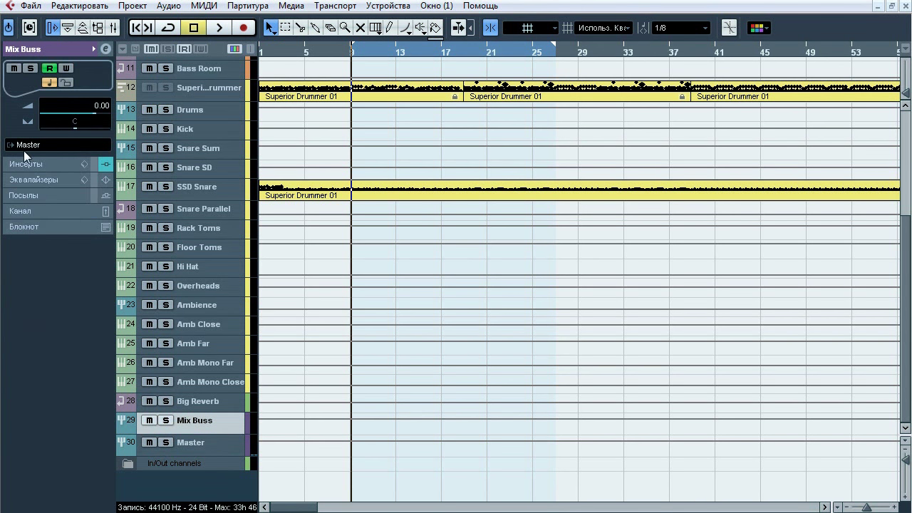
{"action": "left_click", "coordinate": [193, 444]}
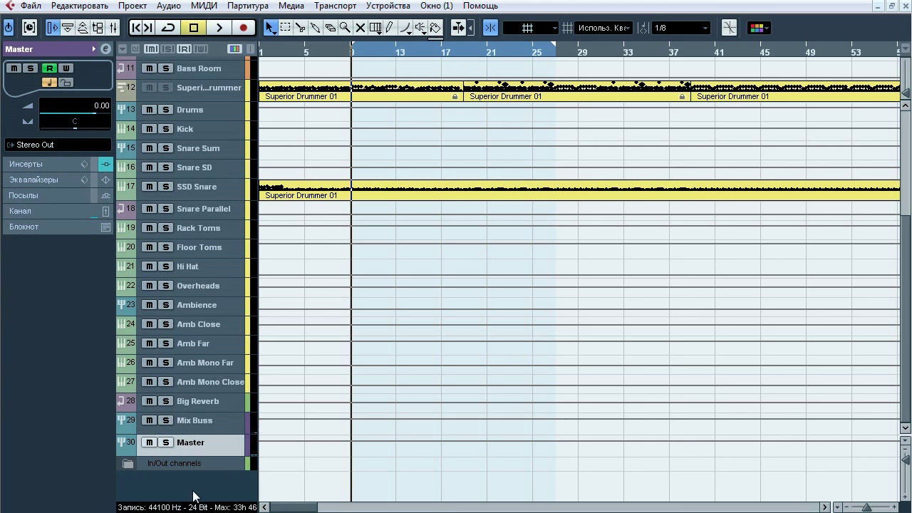
{"action": "left_click", "coordinate": [183, 424]}
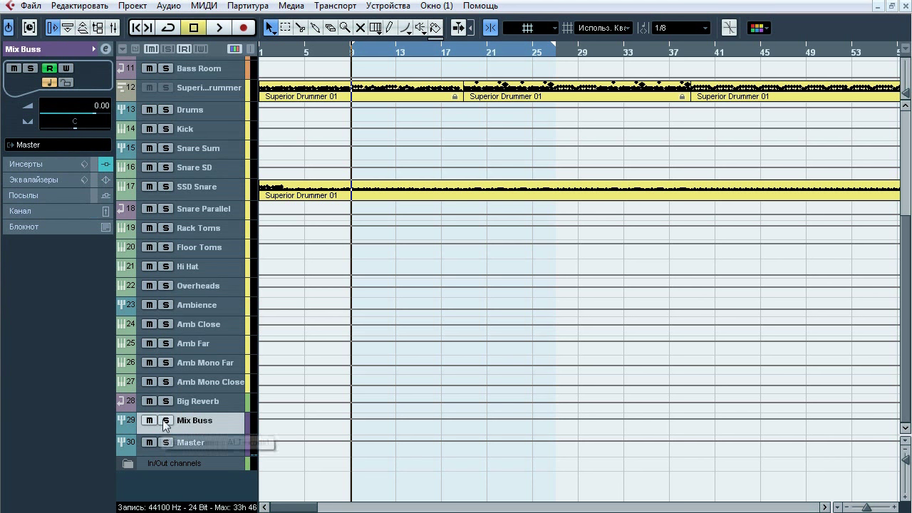
{"action": "left_click", "coordinate": [39, 171]}
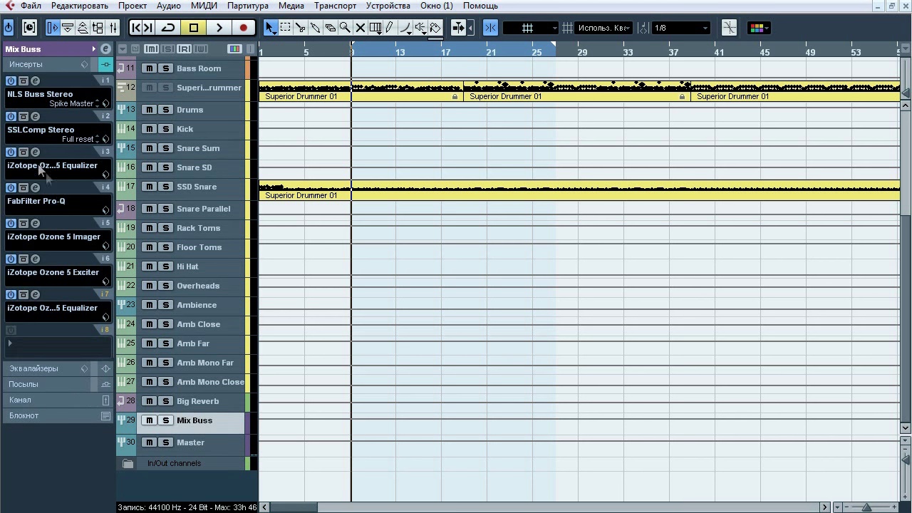
Open NLS Buss Stereo (Spike Master preset), toggle NLS bypass and the first VCA group during playback, leave processing on
{"action": "left_click", "coordinate": [34, 95]}
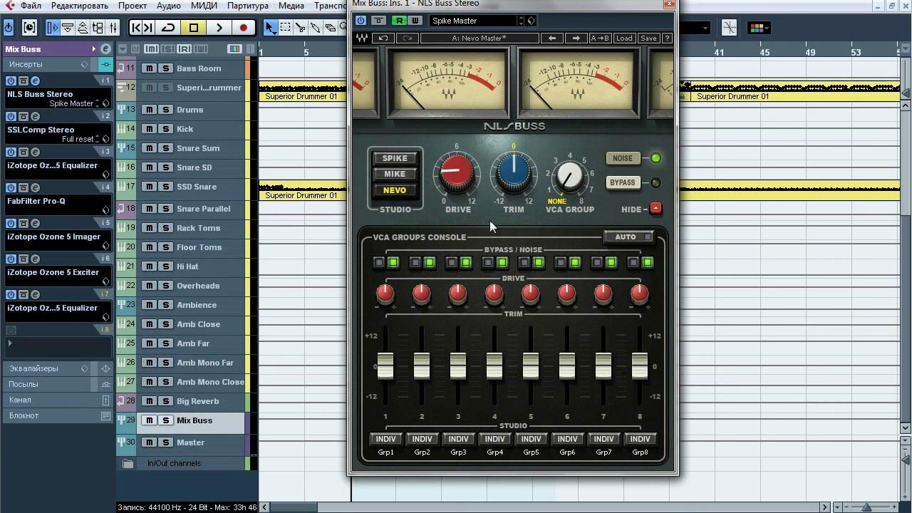
{"action": "key", "text": "space"}
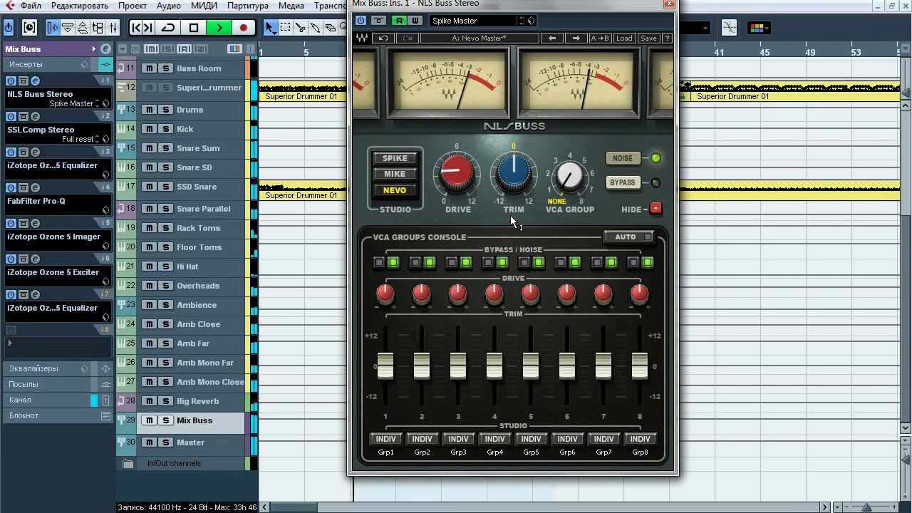
{"action": "left_click", "coordinate": [621, 183]}
{"action": "left_click", "coordinate": [382, 264]}
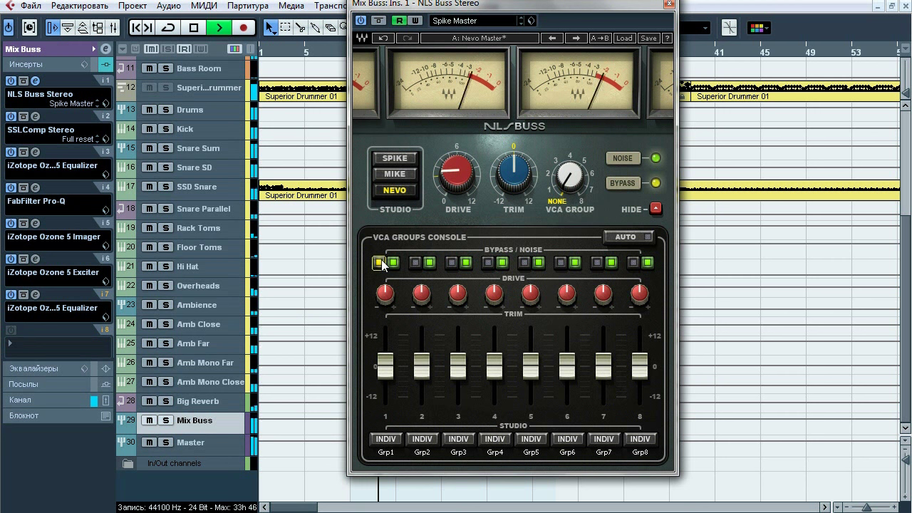
{"action": "left_click", "coordinate": [383, 263]}
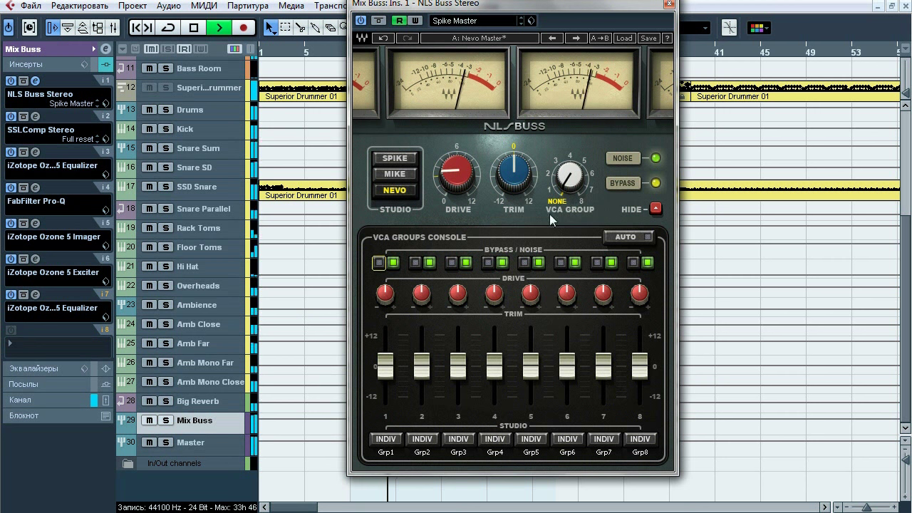
{"action": "left_click", "coordinate": [620, 184]}
{"action": "left_click", "coordinate": [620, 184]}
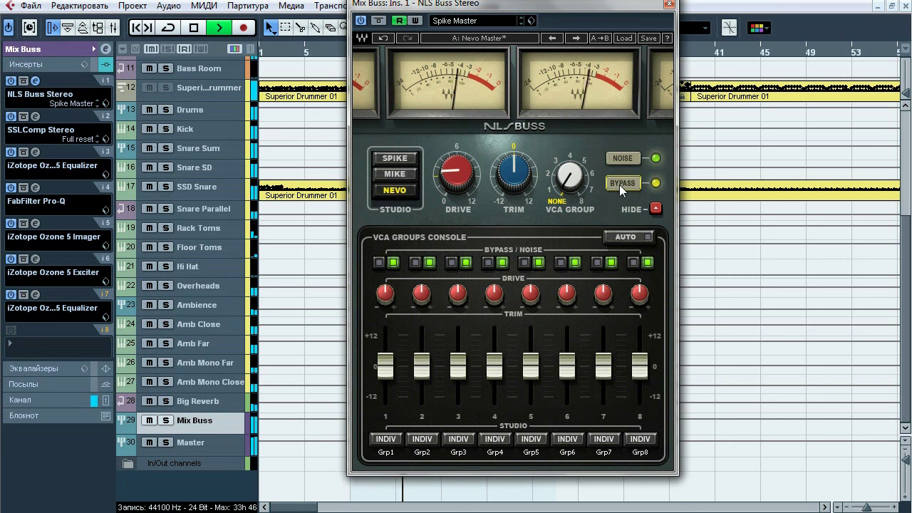
{"action": "left_click", "coordinate": [382, 263]}
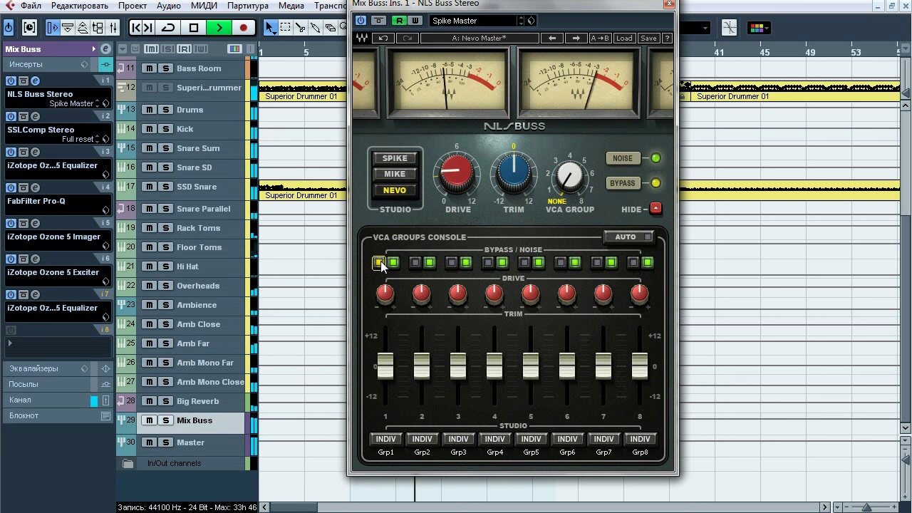
{"action": "left_click", "coordinate": [382, 263]}
{"action": "left_click", "coordinate": [620, 186]}
{"action": "key", "text": "space"}
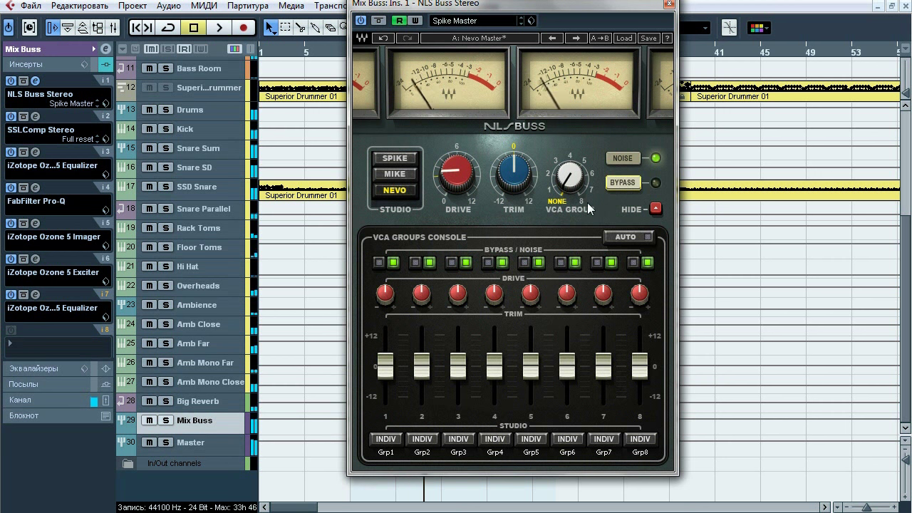
{"action": "left_click", "coordinate": [670, 4]}
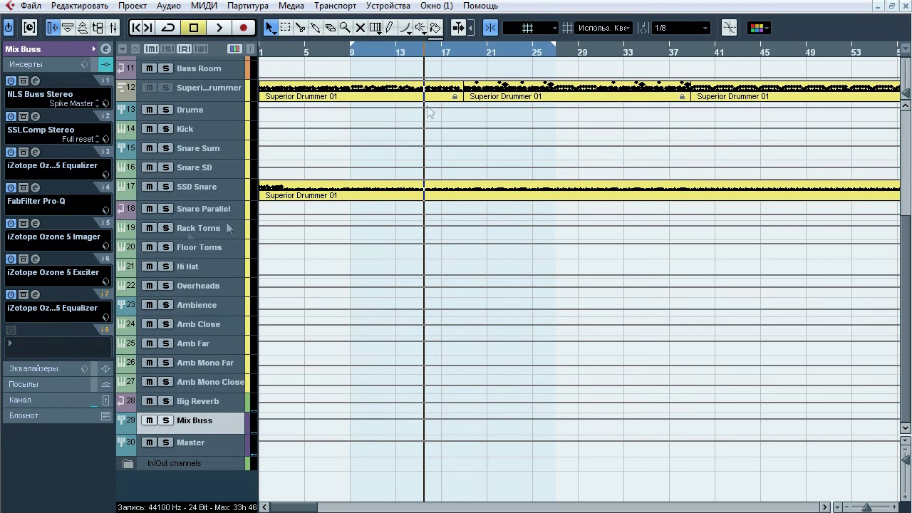
{"action": "left_click", "coordinate": [35, 117]}
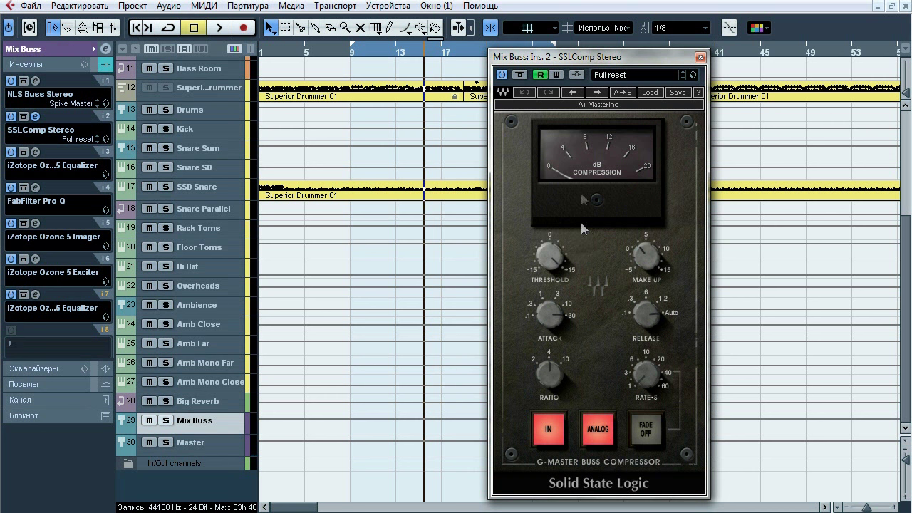
{"action": "key", "text": "space"}
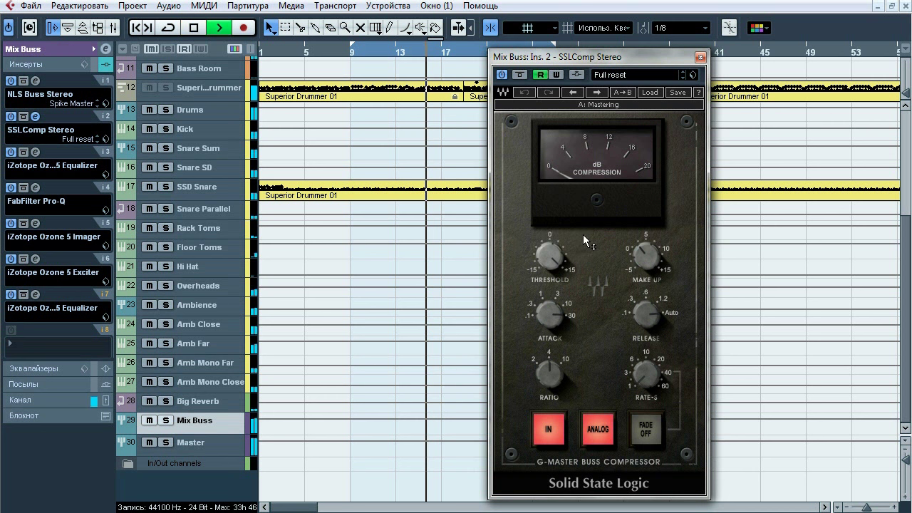
{"action": "mouse_move", "coordinate": [584, 240]}
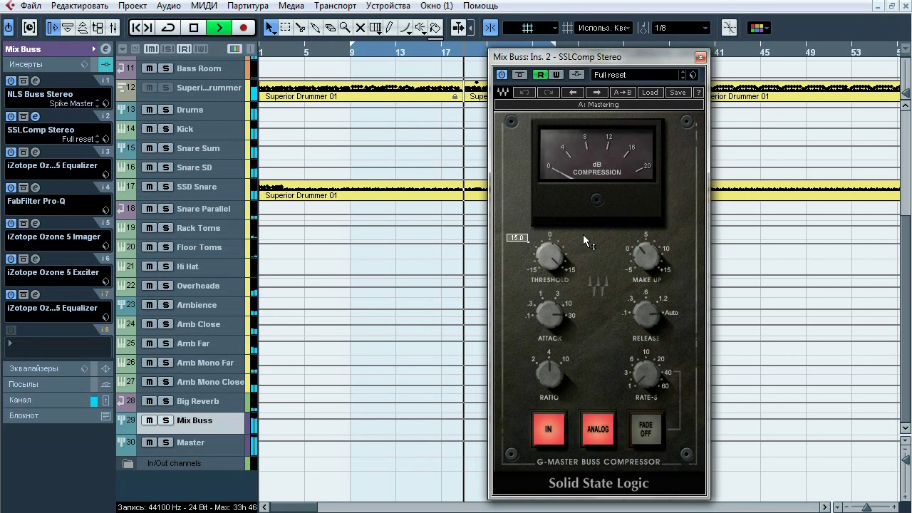
{"action": "key", "text": "space"}
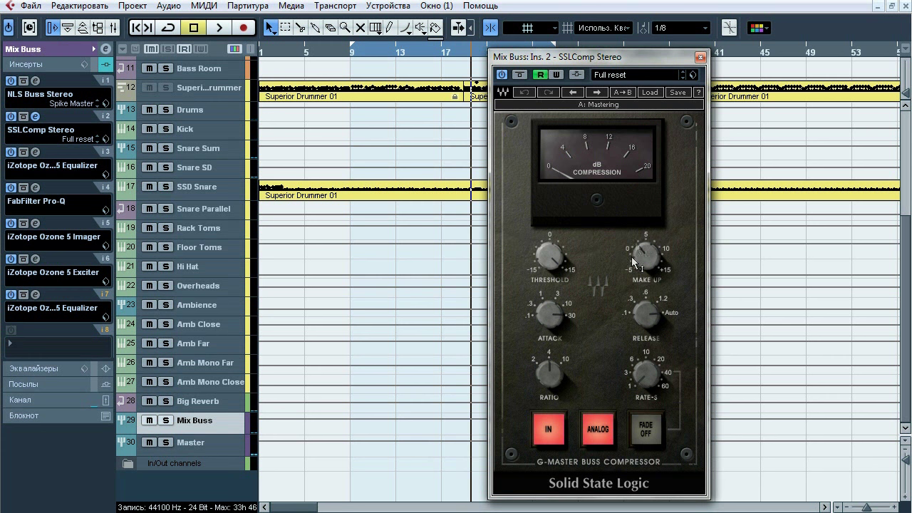
{"action": "left_click", "coordinate": [701, 59]}
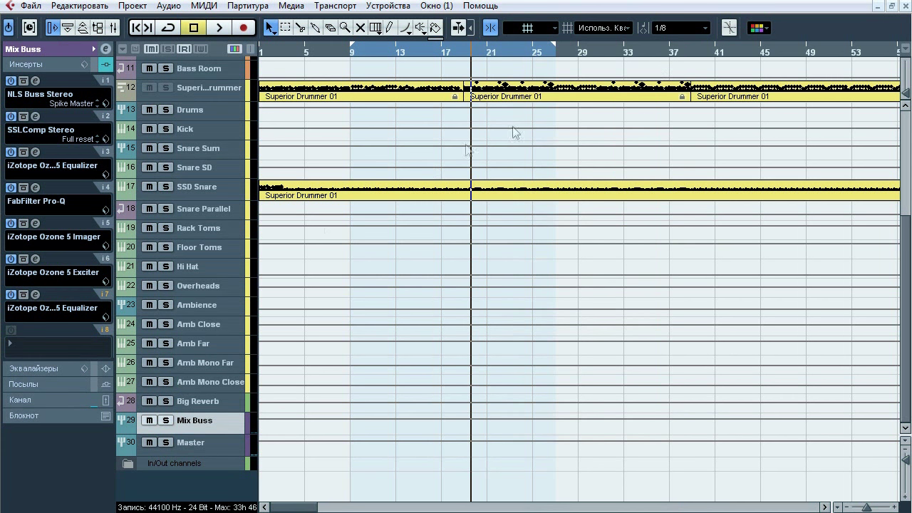
{"action": "left_click", "coordinate": [36, 152]}
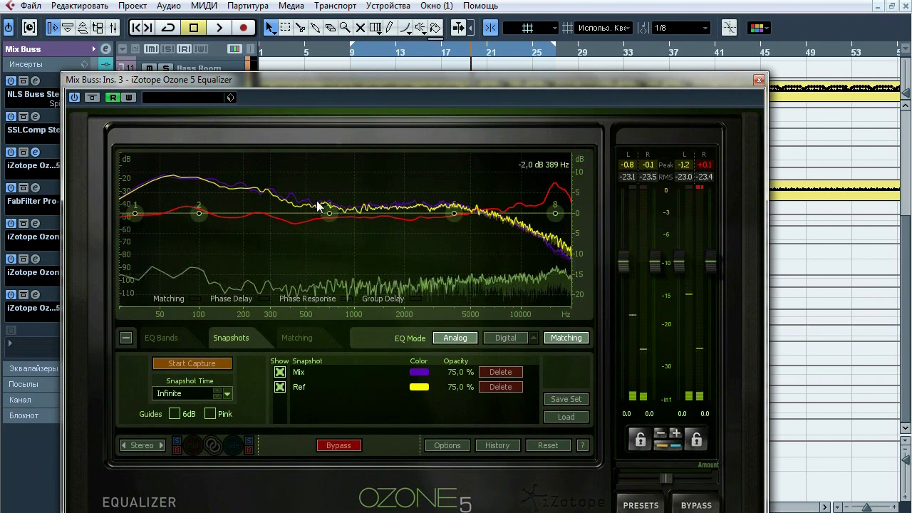
{"action": "left_click_drag", "start_coordinate": [359, 82], "coordinate": [388, 33]}
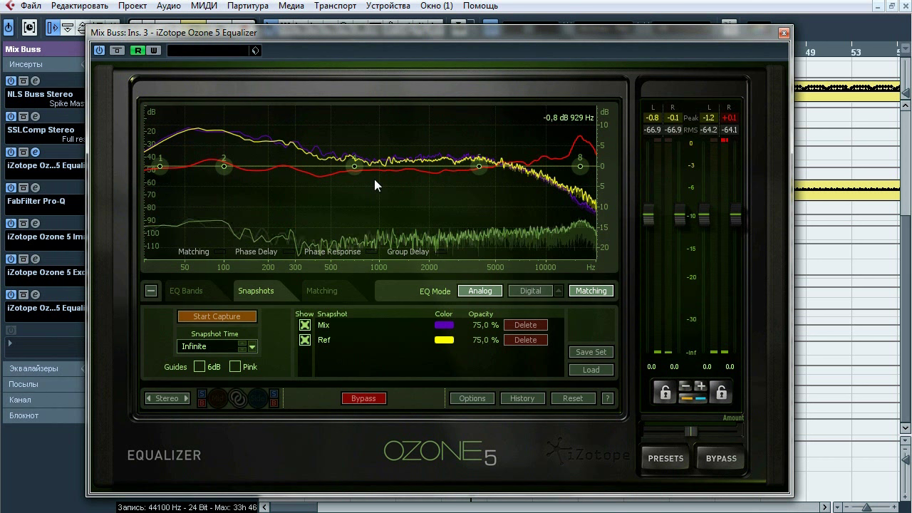
{"action": "key", "text": "space"}
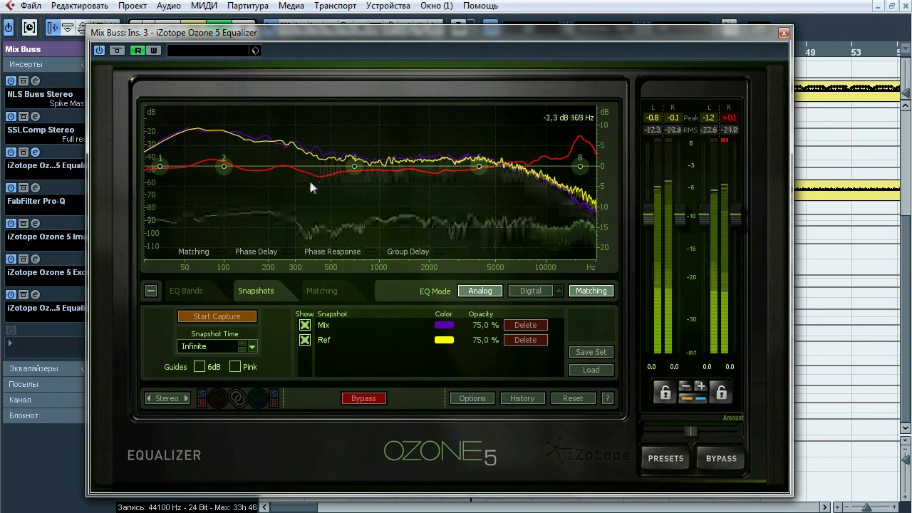
{"action": "left_click", "coordinate": [117, 50]}
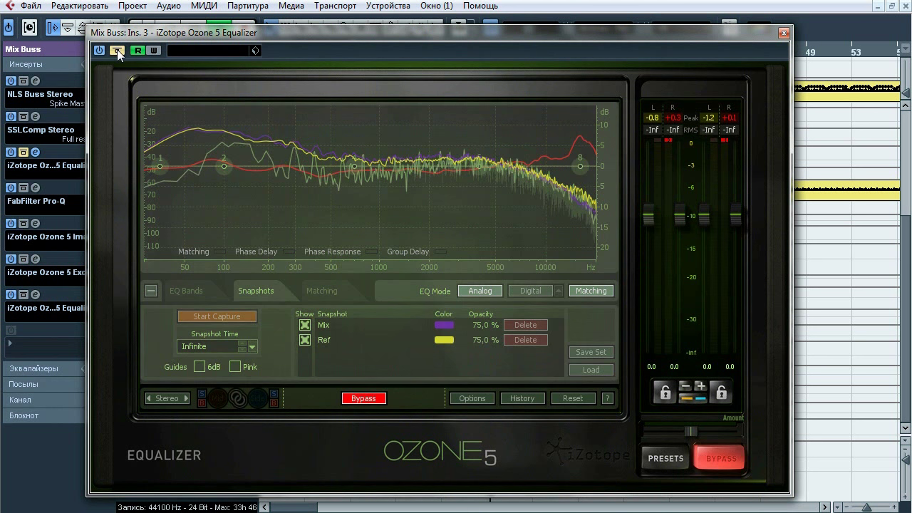
{"action": "left_click", "coordinate": [117, 50]}
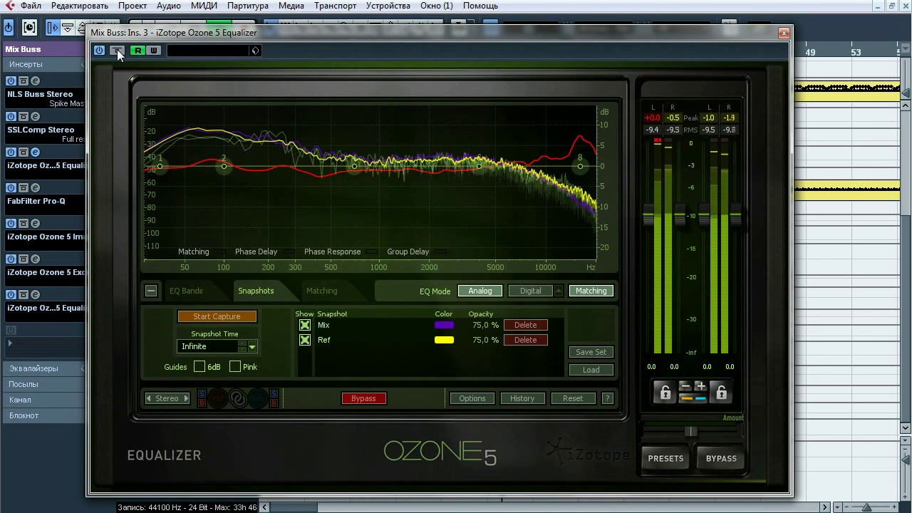
{"action": "left_click", "coordinate": [117, 49]}
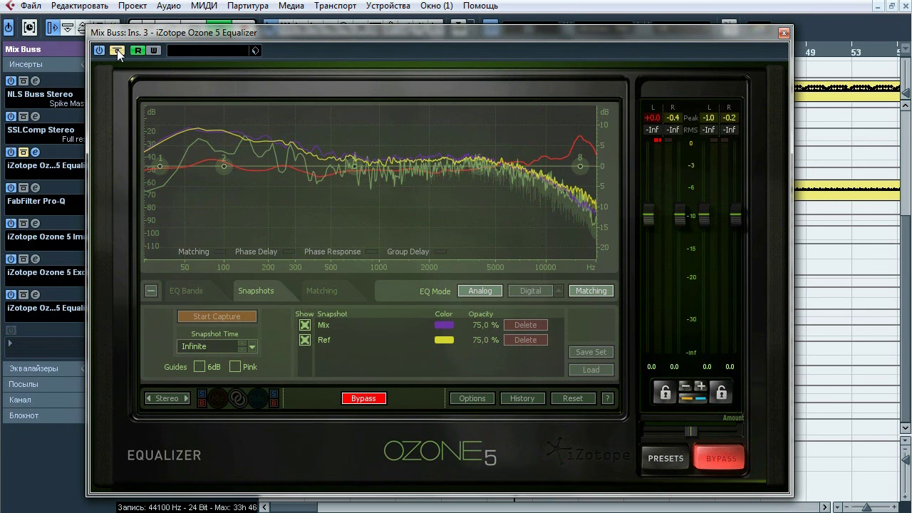
{"action": "left_click", "coordinate": [117, 50]}
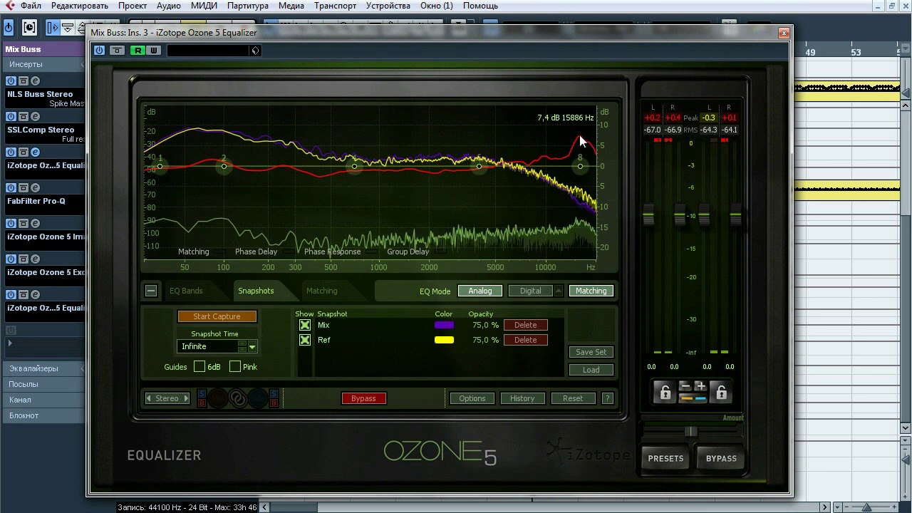
{"action": "left_click", "coordinate": [784, 32]}
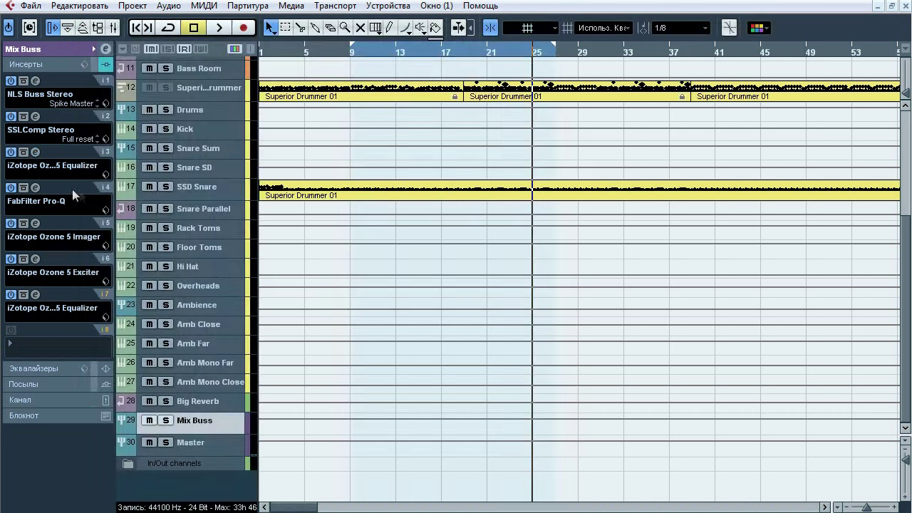
{"action": "left_click", "coordinate": [35, 188]}
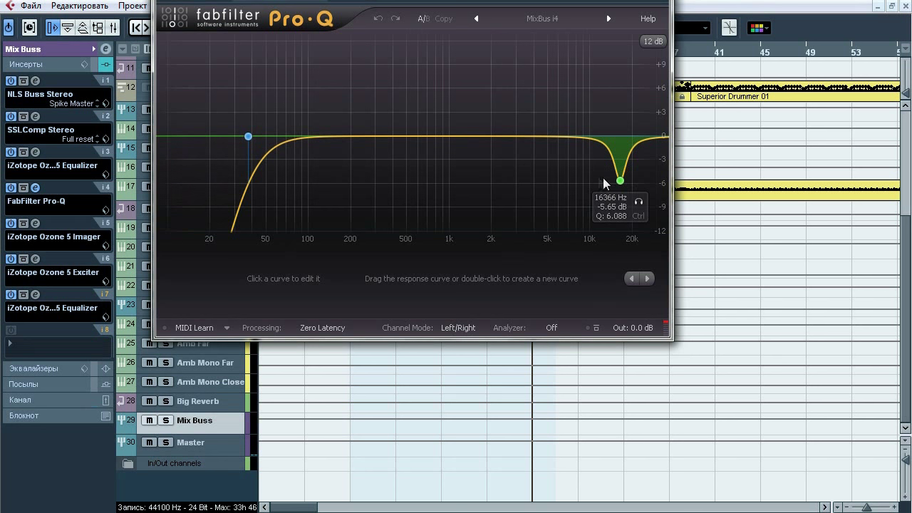
{"action": "left_click", "coordinate": [639, 202]}
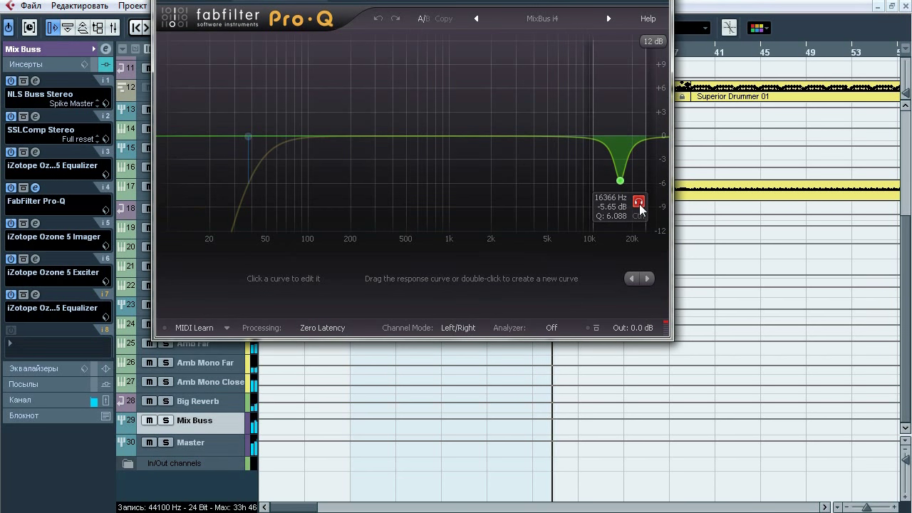
{"action": "left_click", "coordinate": [639, 202]}
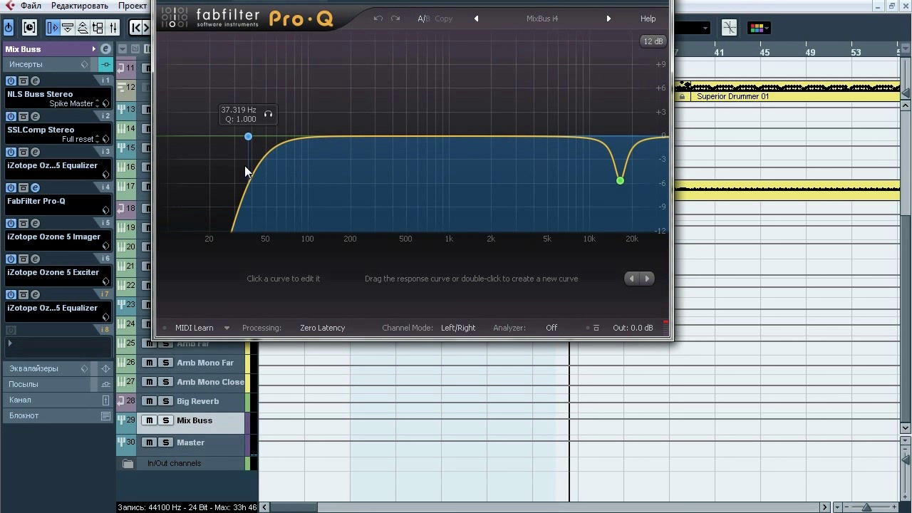
{"action": "key", "text": "space"}
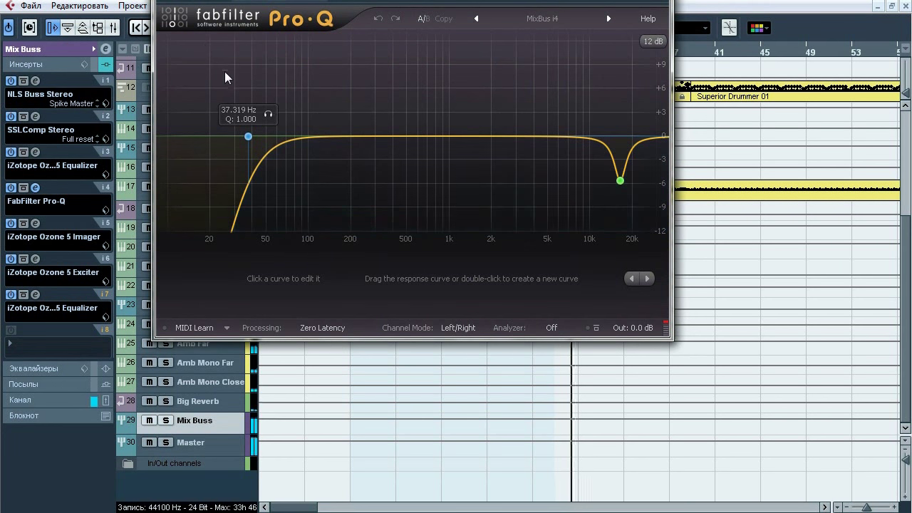
{"action": "left_click", "coordinate": [271, 114]}
{"action": "left_click", "coordinate": [271, 114]}
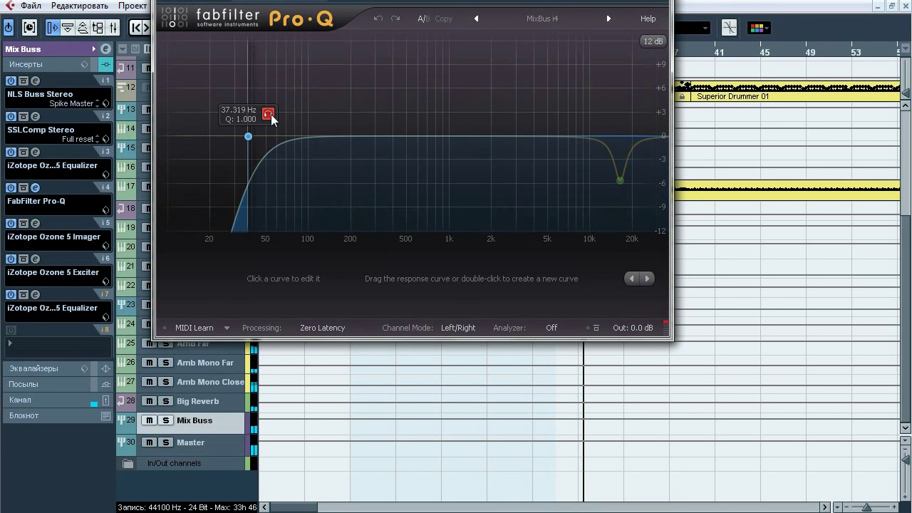
{"action": "left_click", "coordinate": [271, 115]}
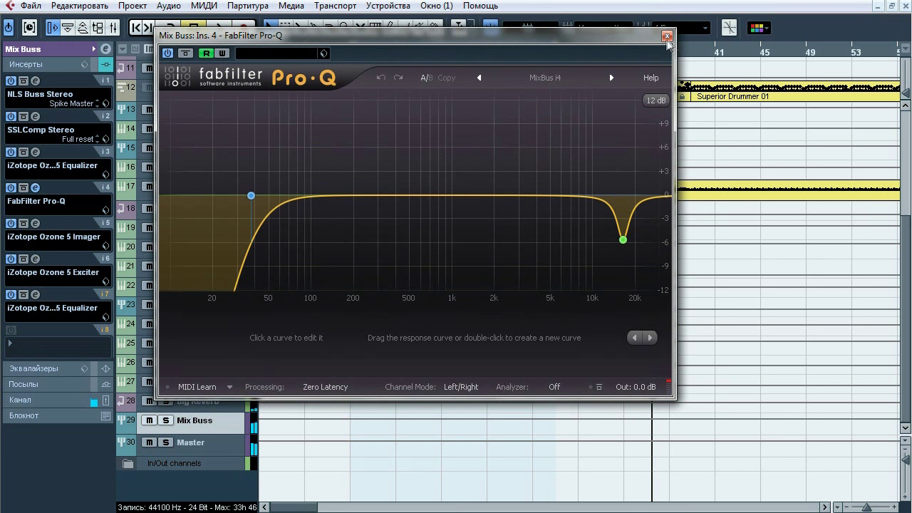
{"action": "left_click", "coordinate": [667, 36]}
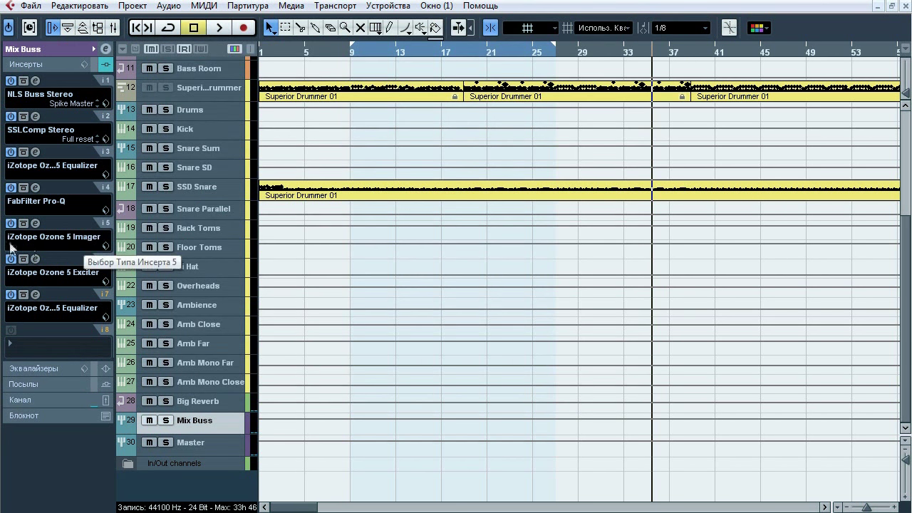
Bring up the Ozone 5 Imager on insert 5, briefly revisit the Ozone 5 Equalizer, and close it
{"action": "left_click", "coordinate": [36, 223]}
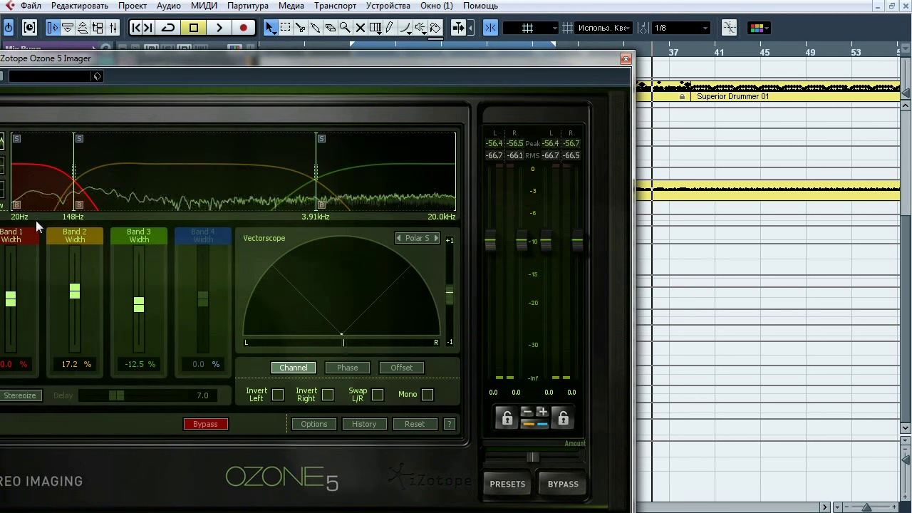
{"action": "left_click_drag", "start_coordinate": [200, 64], "coordinate": [468, 18]}
{"action": "left_click", "coordinate": [37, 152]}
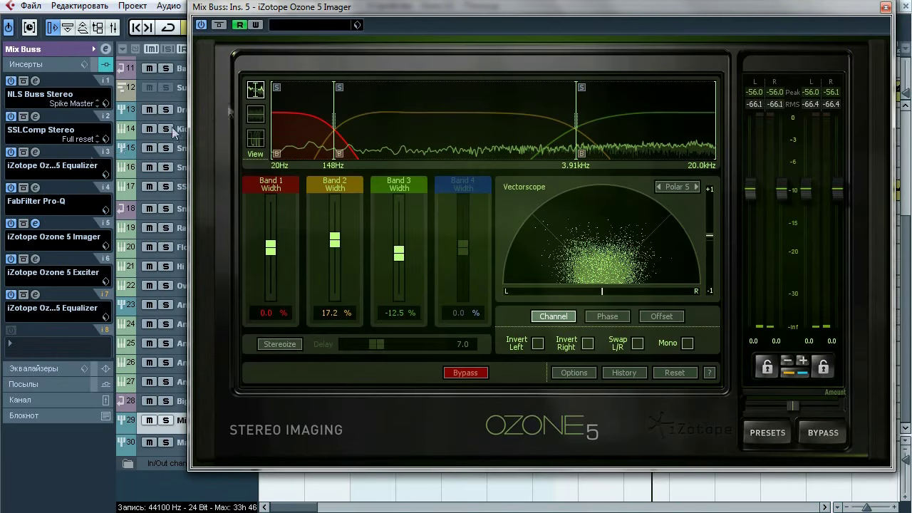
{"action": "left_click_drag", "start_coordinate": [338, 36], "coordinate": [305, 35]}
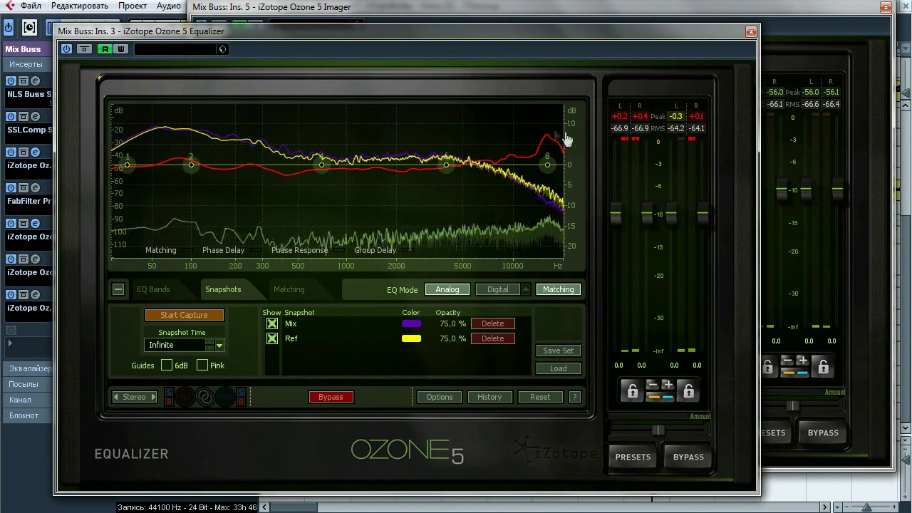
{"action": "left_click", "coordinate": [751, 32]}
{"action": "left_click_drag", "start_coordinate": [471, 8], "coordinate": [388, 48]}
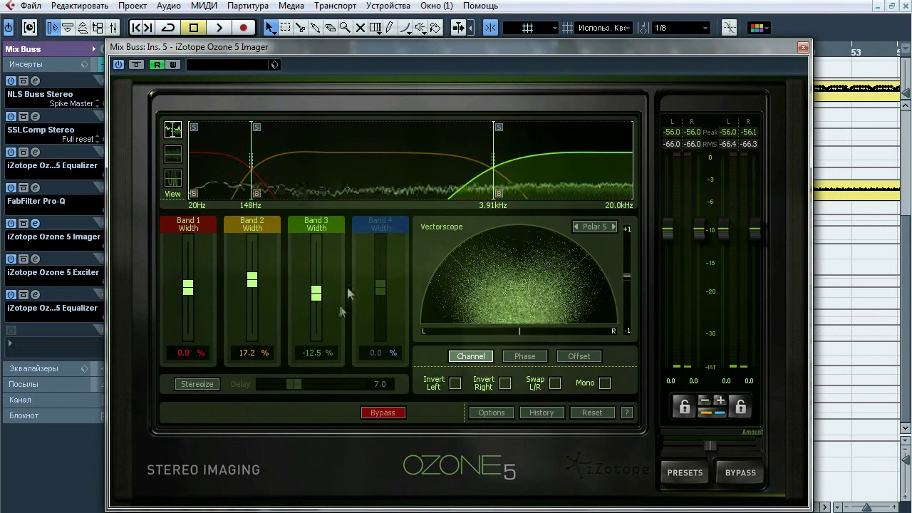
Compare the Ozone 5 Imager bypassed and active during playback, leave it on, and close it
{"action": "key", "text": "space"}
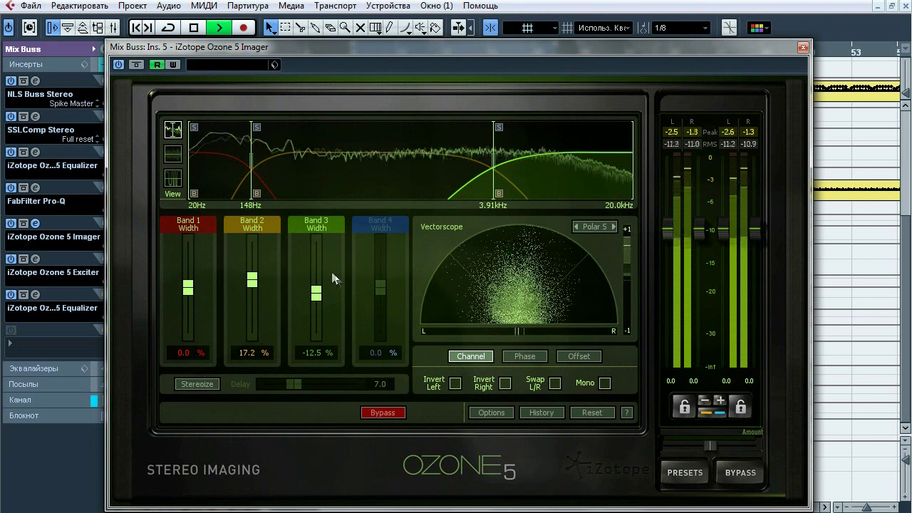
{"action": "left_click", "coordinate": [138, 64]}
{"action": "left_click", "coordinate": [137, 64]}
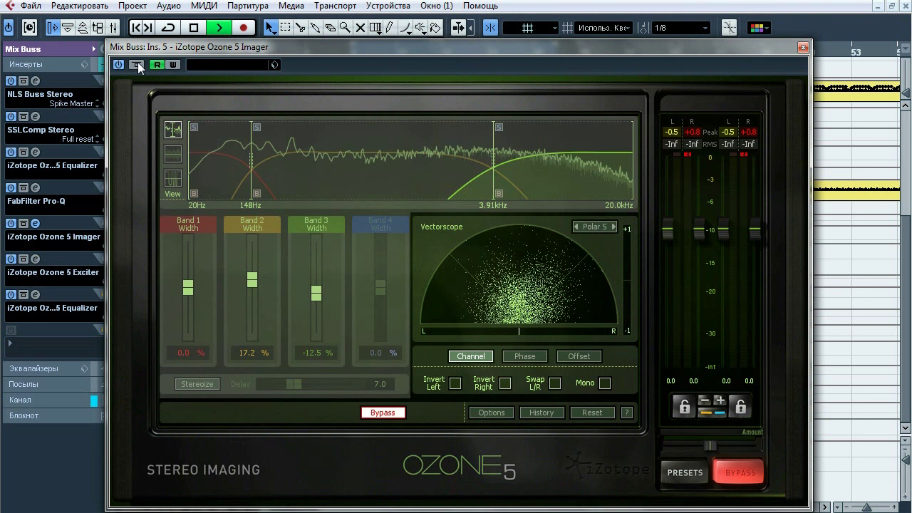
{"action": "left_click", "coordinate": [138, 64]}
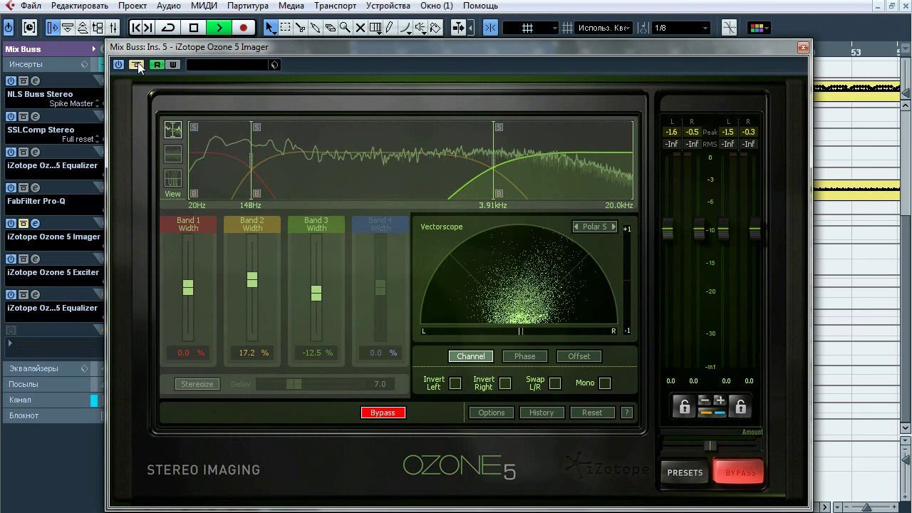
{"action": "left_click", "coordinate": [137, 64]}
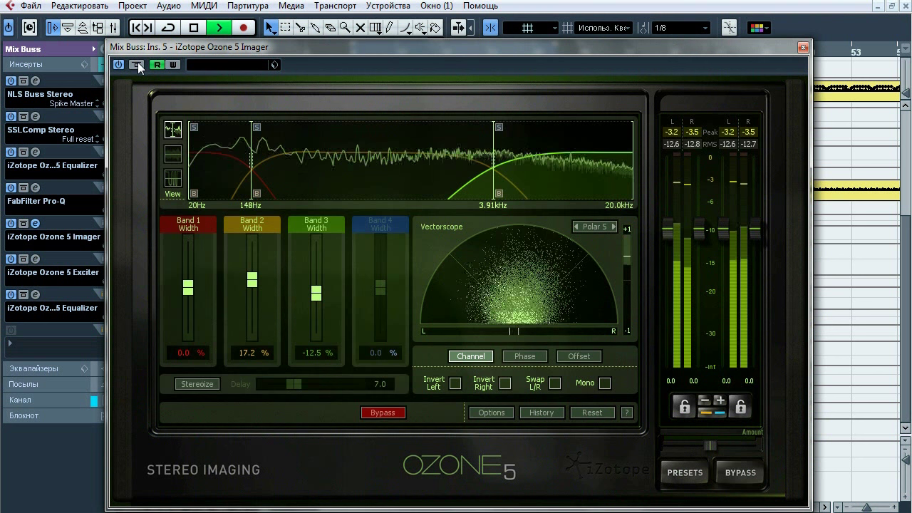
{"action": "key", "text": "space"}
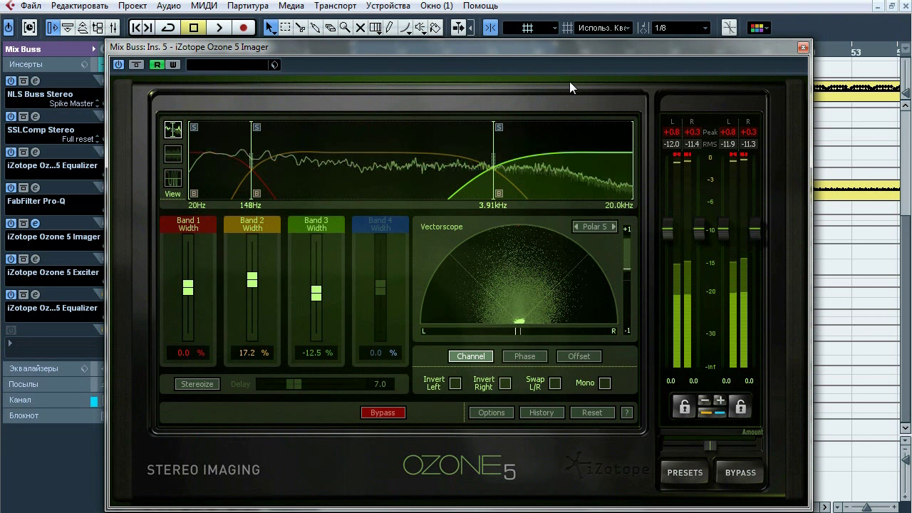
{"action": "left_click", "coordinate": [802, 47]}
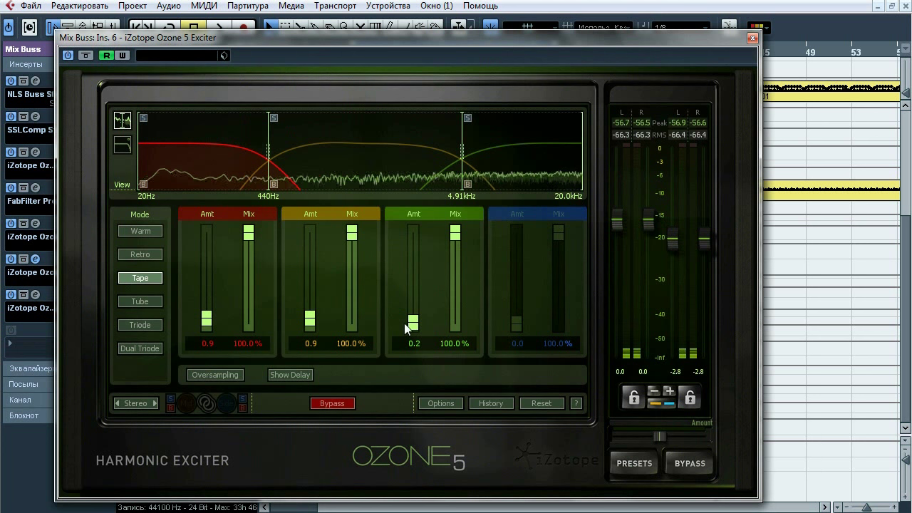
Compare the Ozone 5 Exciter bypassed and active twice during playback, view band 3, then close it
{"action": "key", "text": "space"}
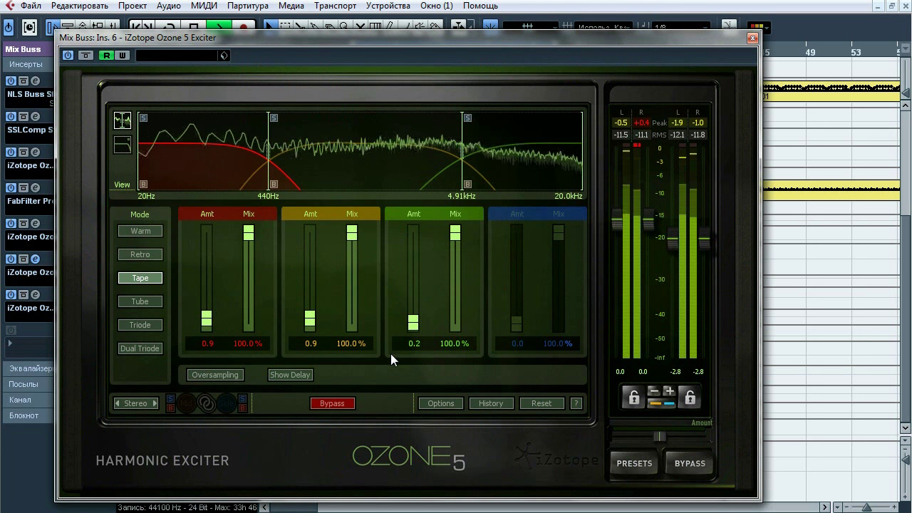
{"action": "left_click", "coordinate": [86, 56]}
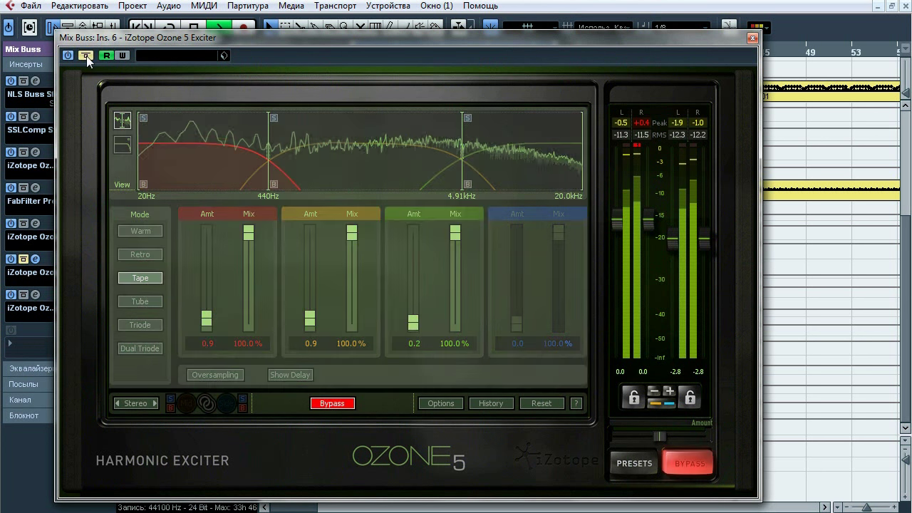
{"action": "left_click", "coordinate": [86, 56]}
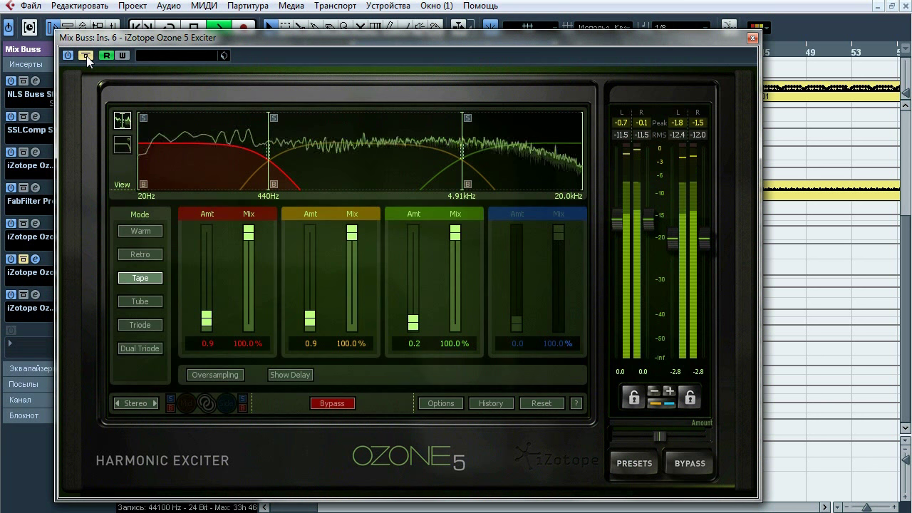
{"action": "left_click", "coordinate": [86, 56]}
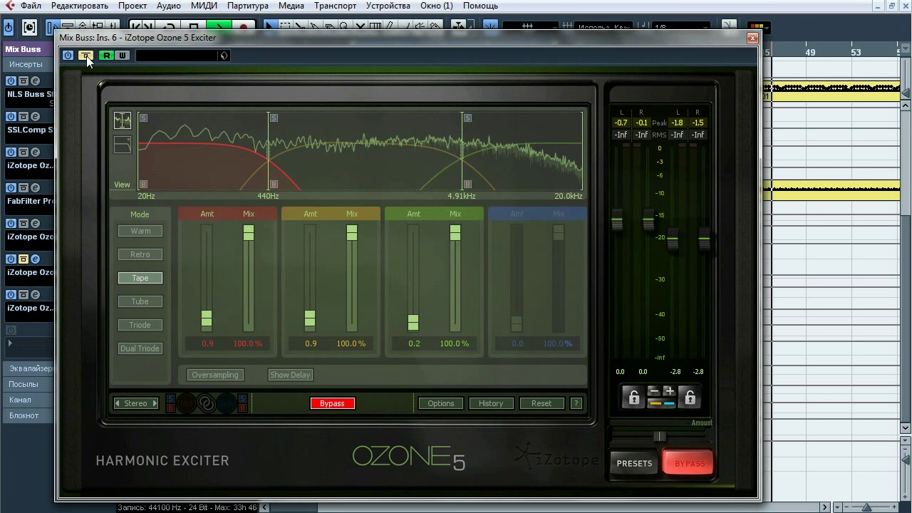
{"action": "left_click", "coordinate": [86, 55]}
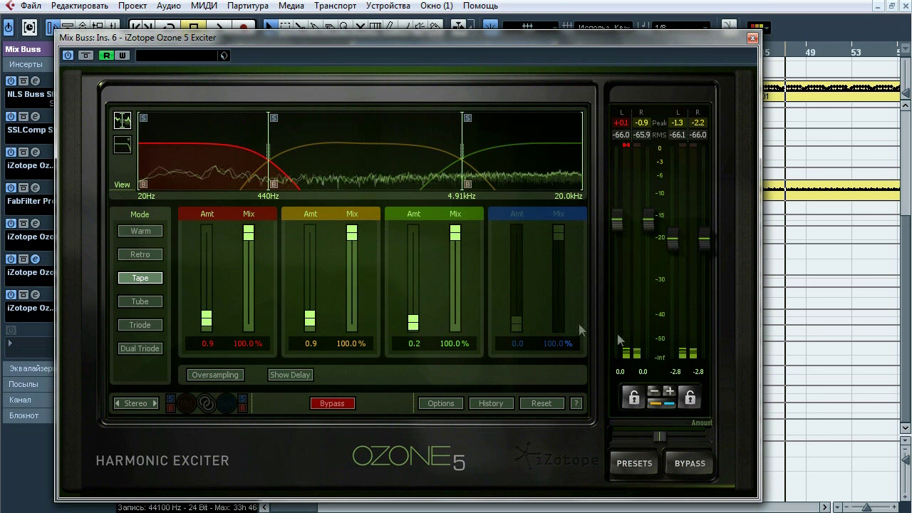
{"action": "key", "text": "space"}
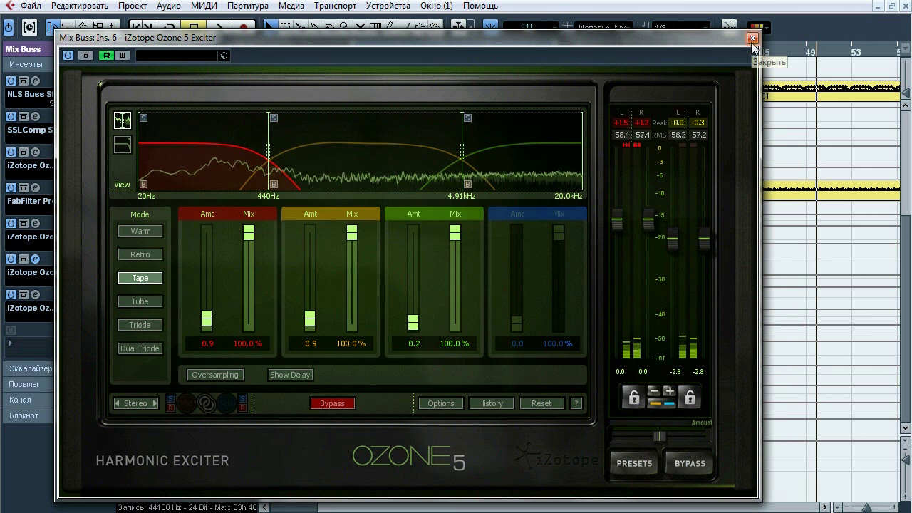
{"action": "left_click", "coordinate": [538, 170]}
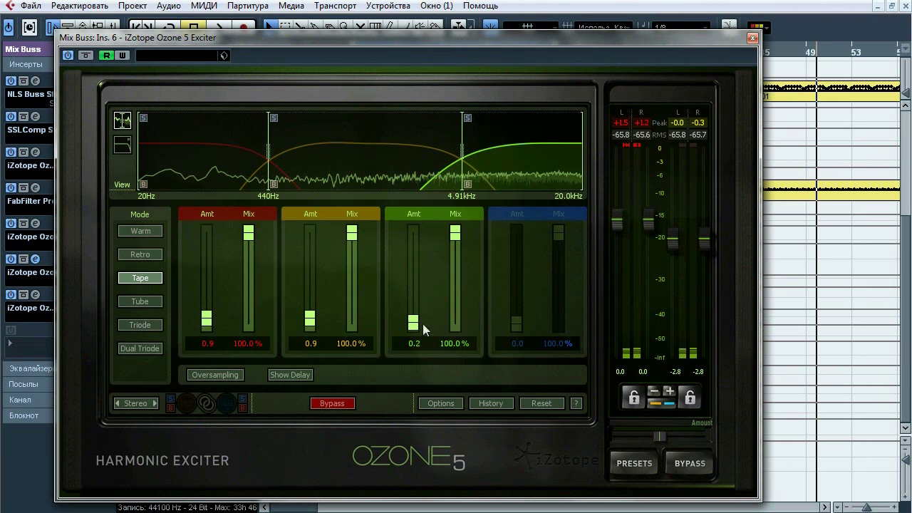
{"action": "left_click", "coordinate": [753, 37]}
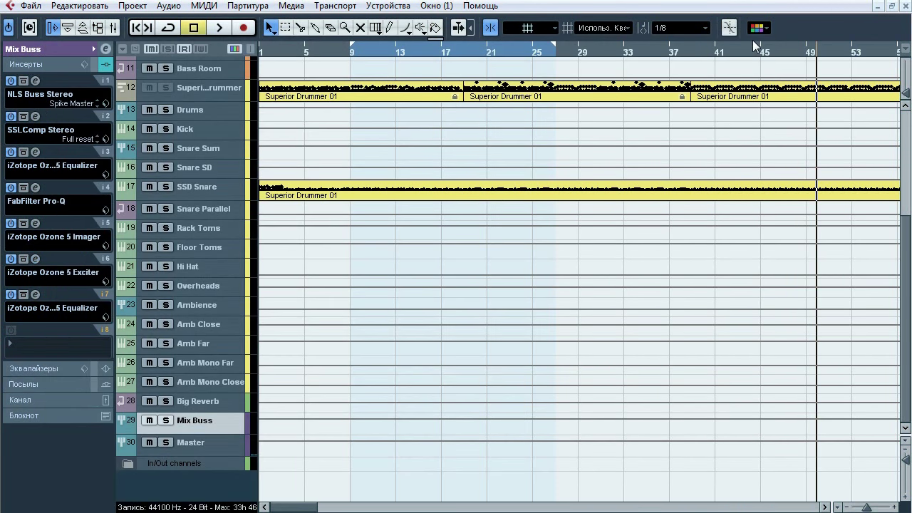
Open the insert-7 Ozone 5 Equalizer and compare it bypassed and active
{"action": "left_click", "coordinate": [36, 294]}
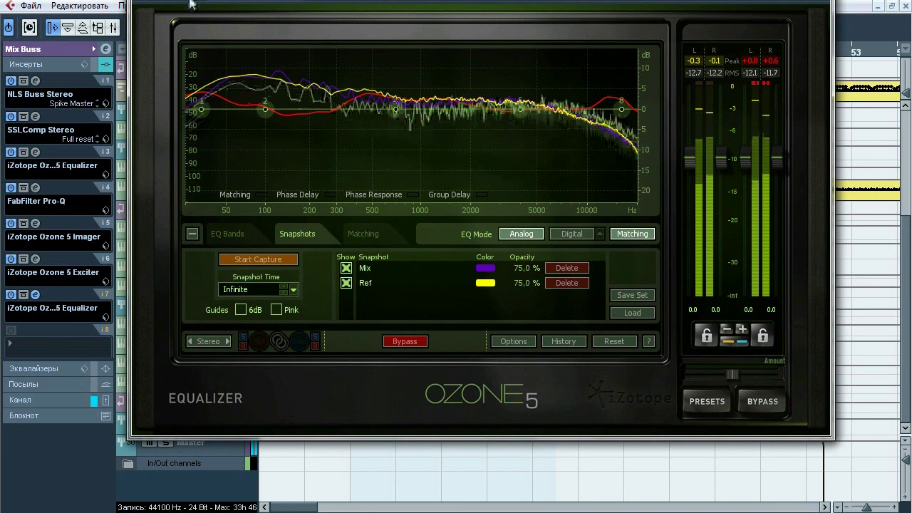
{"action": "left_click_drag", "start_coordinate": [191, 4], "coordinate": [182, 63]}
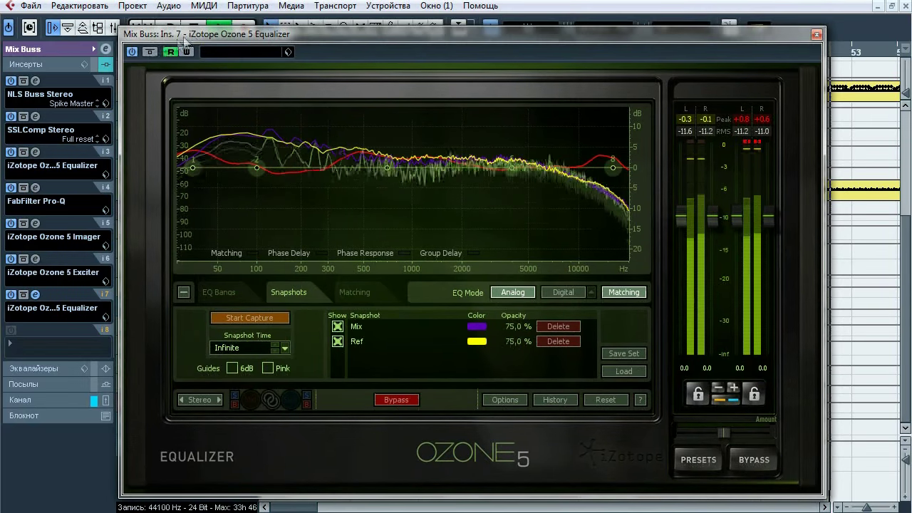
{"action": "left_click", "coordinate": [149, 52]}
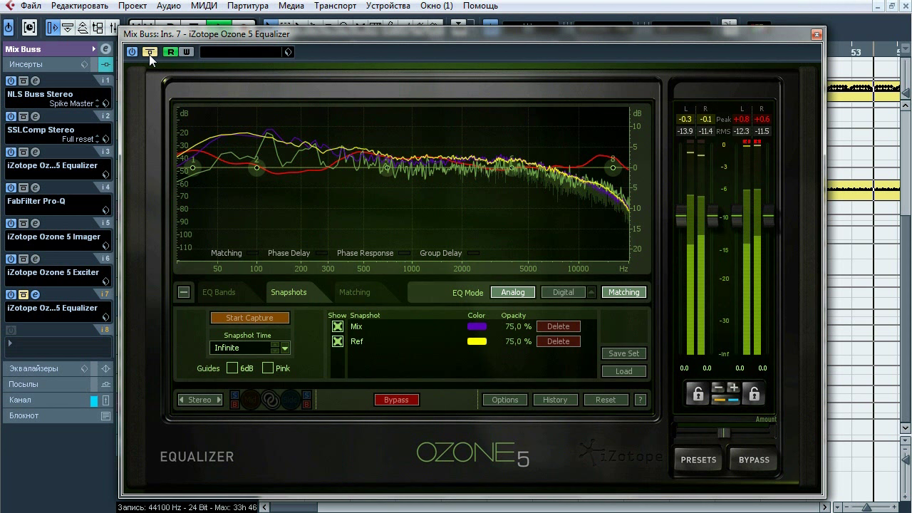
{"action": "left_click", "coordinate": [150, 52]}
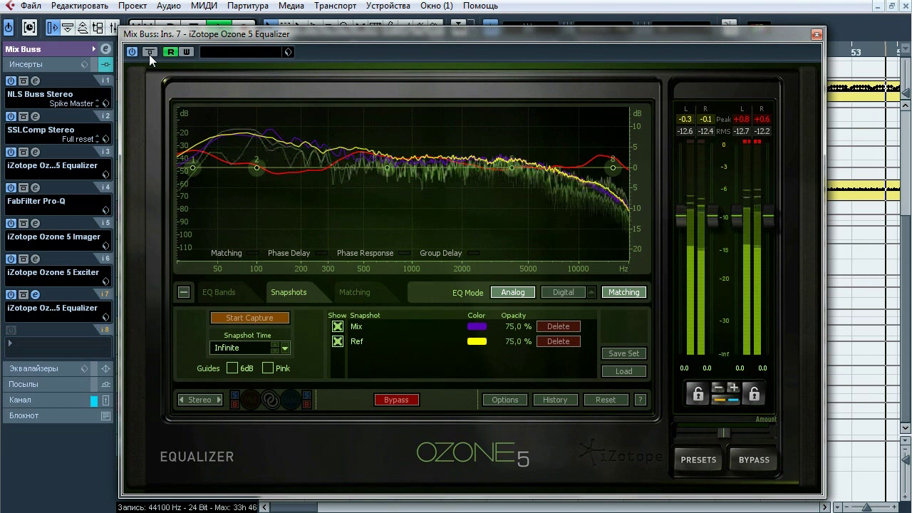
Stop playback, close the equalizer, and select the Master track to show its inserts
{"action": "key", "text": "space"}
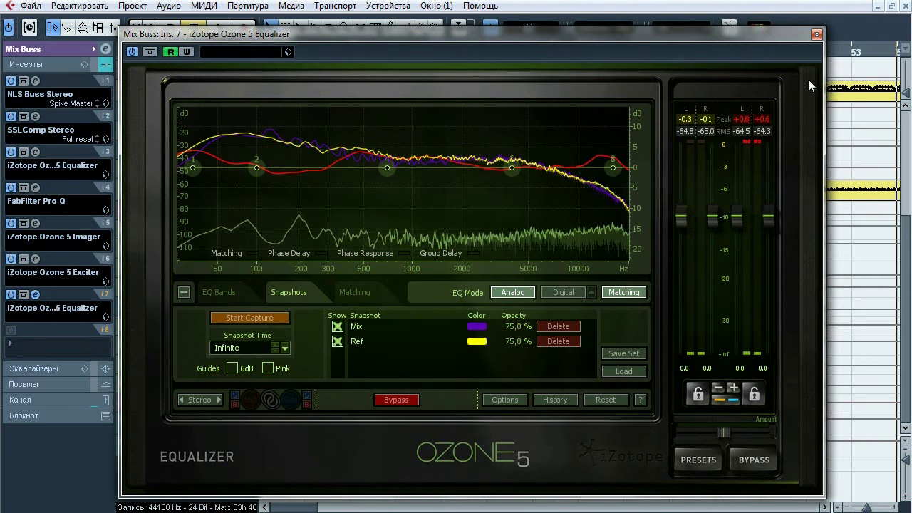
{"action": "left_click", "coordinate": [816, 35]}
{"action": "left_click", "coordinate": [196, 449]}
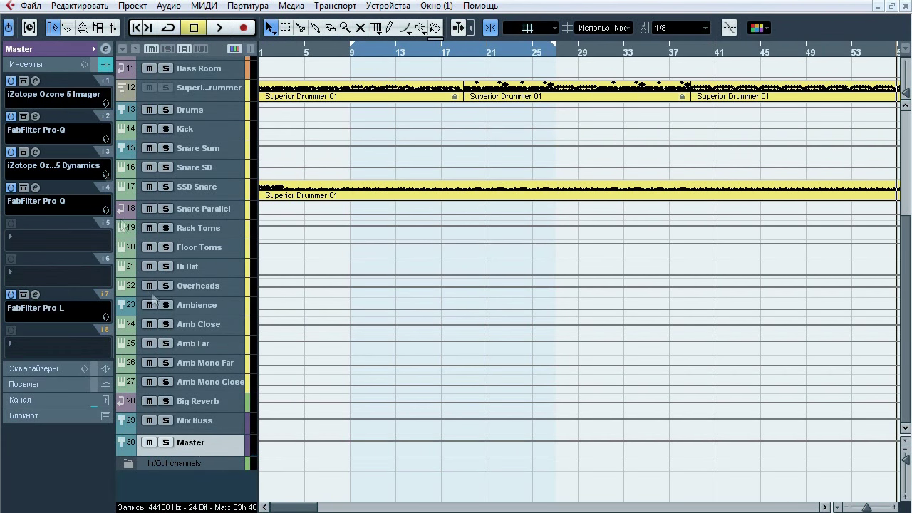
Open the Master's insert-1 Ozone 5 Imager and start playback with Cycle looping enabled
{"action": "left_click", "coordinate": [35, 81]}
{"action": "left_click_drag", "start_coordinate": [148, 90], "coordinate": [169, 69]}
{"action": "key", "text": "space"}
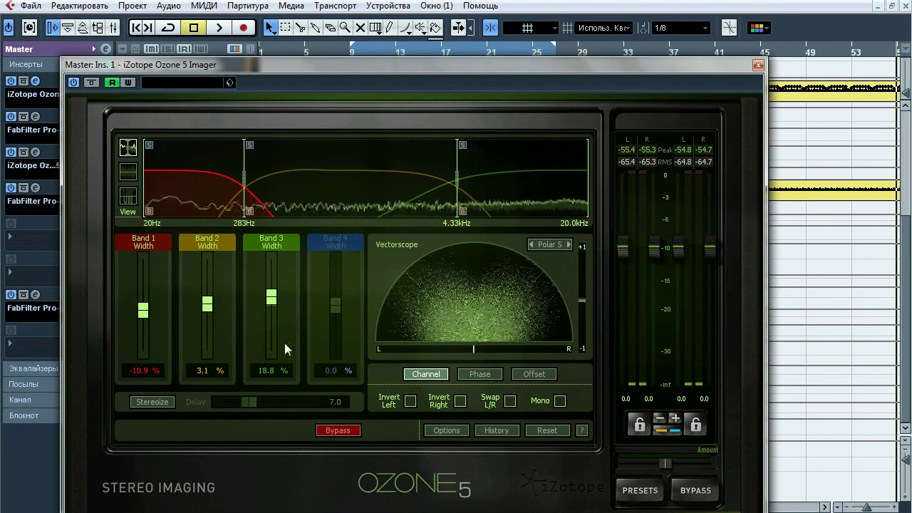
{"action": "key", "text": "space"}
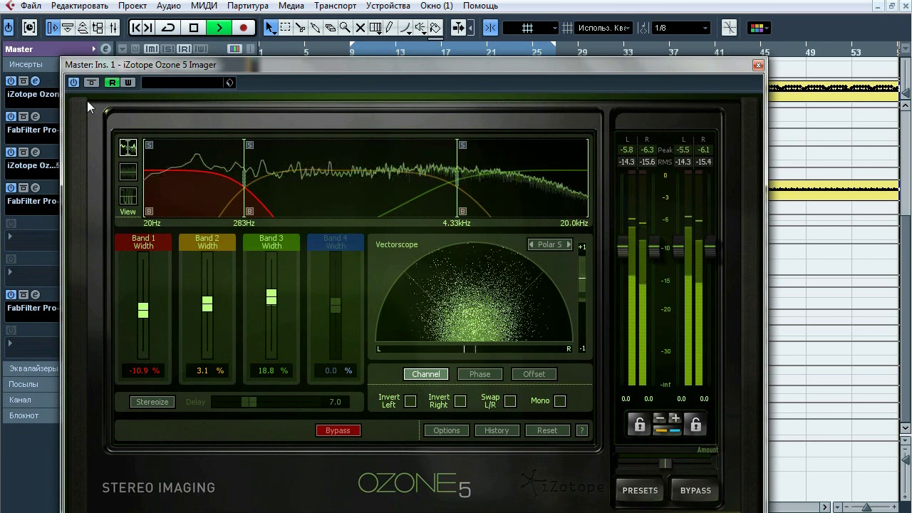
{"action": "left_click", "coordinate": [168, 28]}
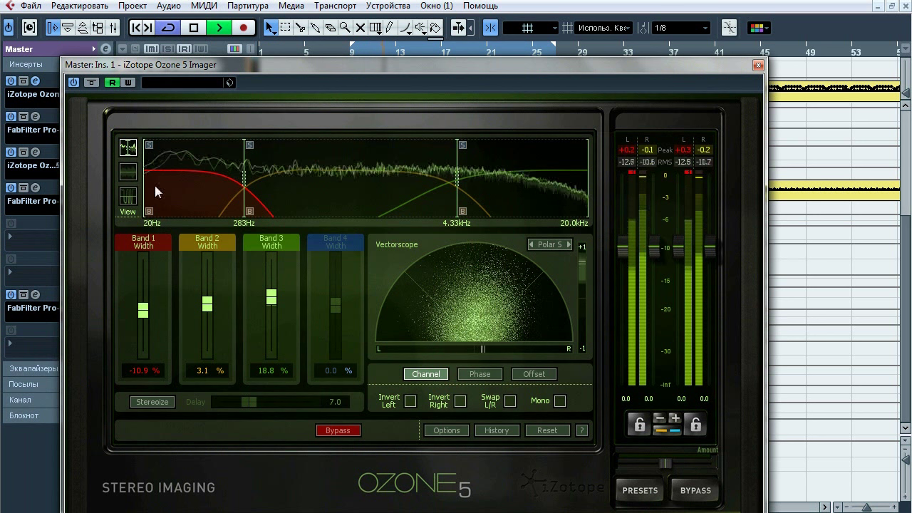
Toggle the Master Imager's bypass repeatedly, leave it active, then stop playback and close it
{"action": "left_click", "coordinate": [92, 84]}
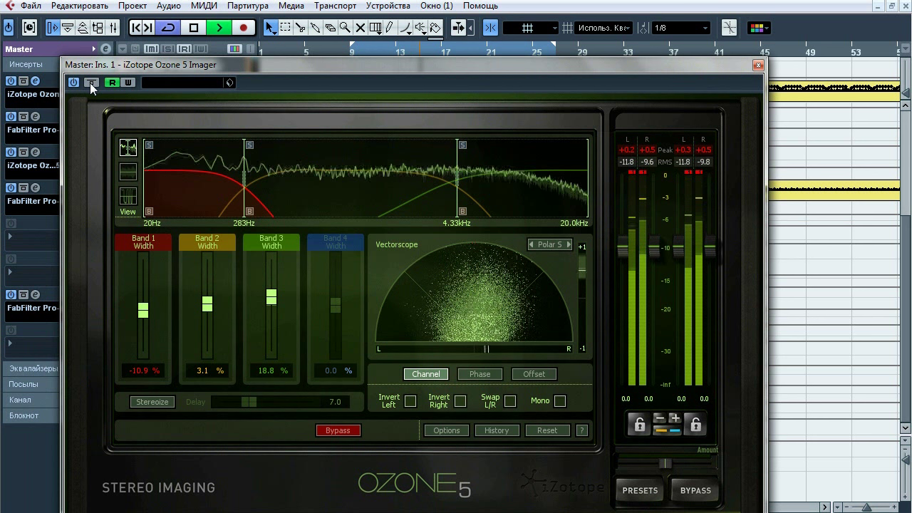
{"action": "left_click", "coordinate": [91, 84]}
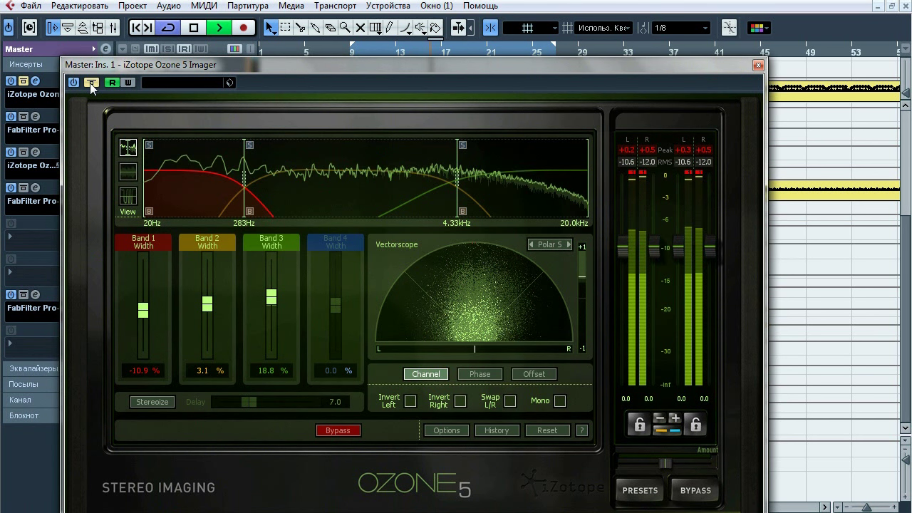
{"action": "left_click", "coordinate": [92, 83]}
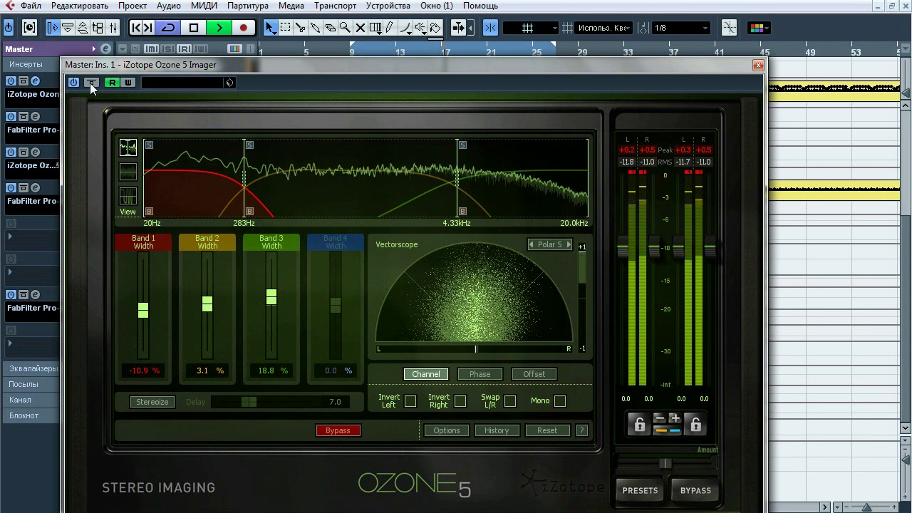
{"action": "left_click", "coordinate": [91, 83]}
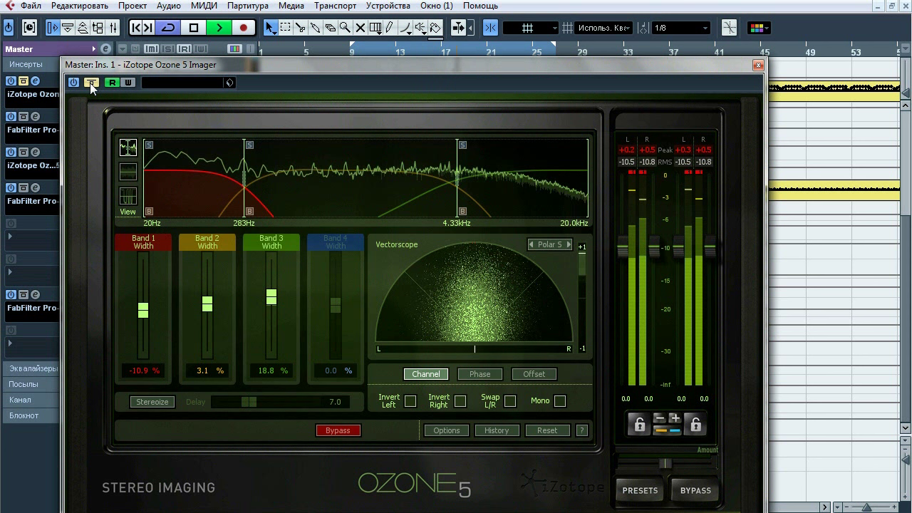
{"action": "left_click", "coordinate": [91, 83]}
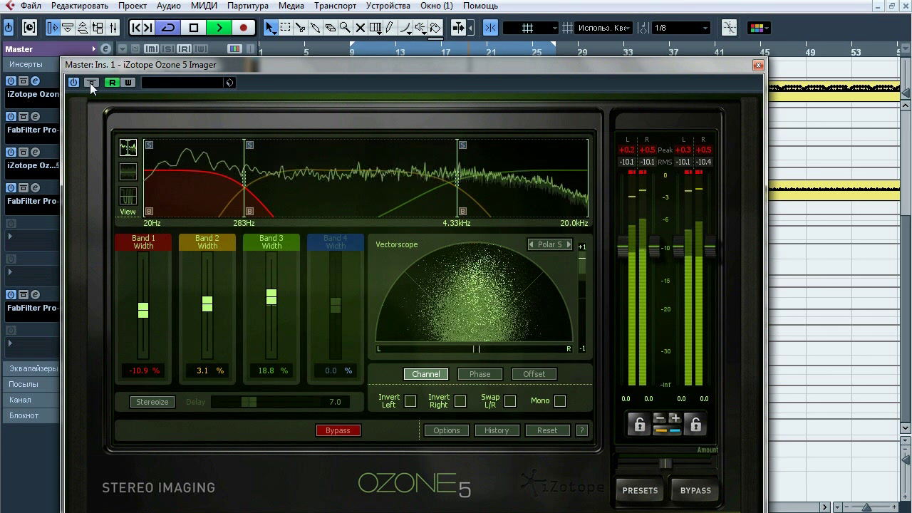
{"action": "left_click", "coordinate": [92, 84]}
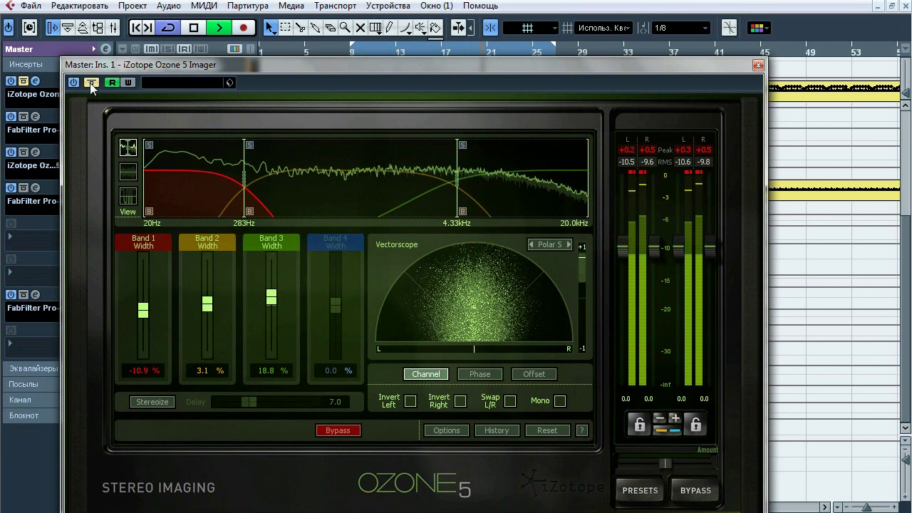
{"action": "left_click", "coordinate": [91, 84]}
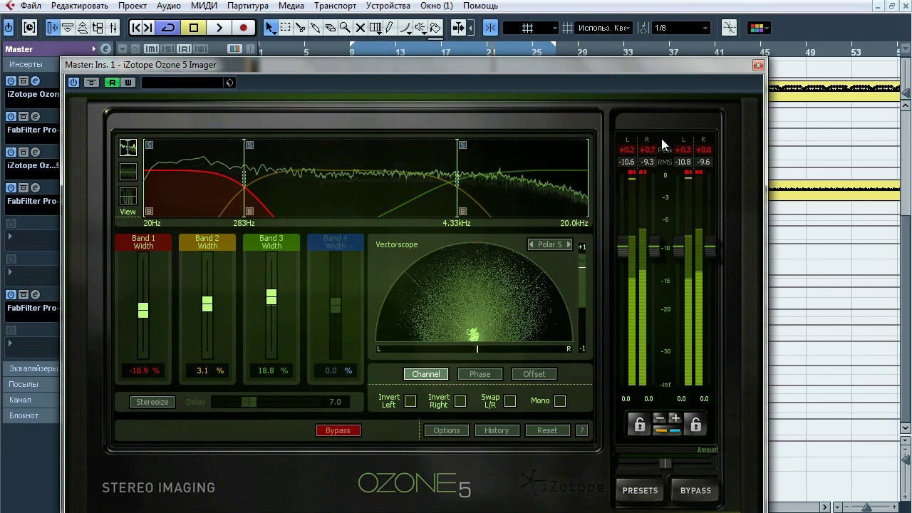
{"action": "key", "text": "space"}
{"action": "left_click", "coordinate": [759, 64]}
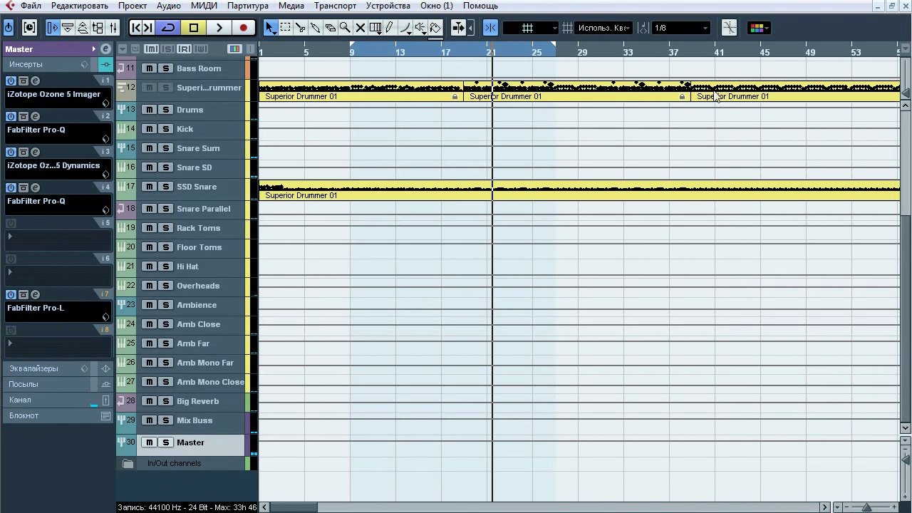
Open the master Pro-Q, select the 12813 Hz high-cut band and solo it during playback
{"action": "left_click", "coordinate": [35, 116]}
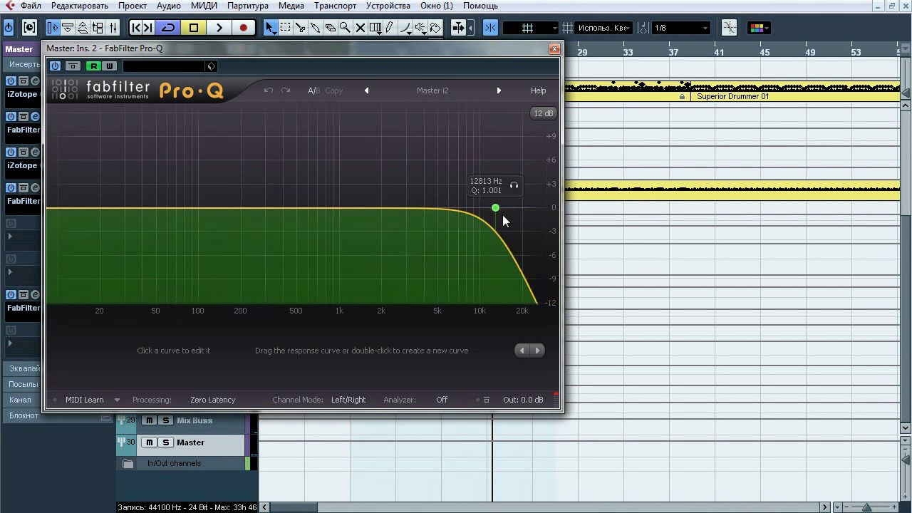
{"action": "left_click", "coordinate": [496, 209]}
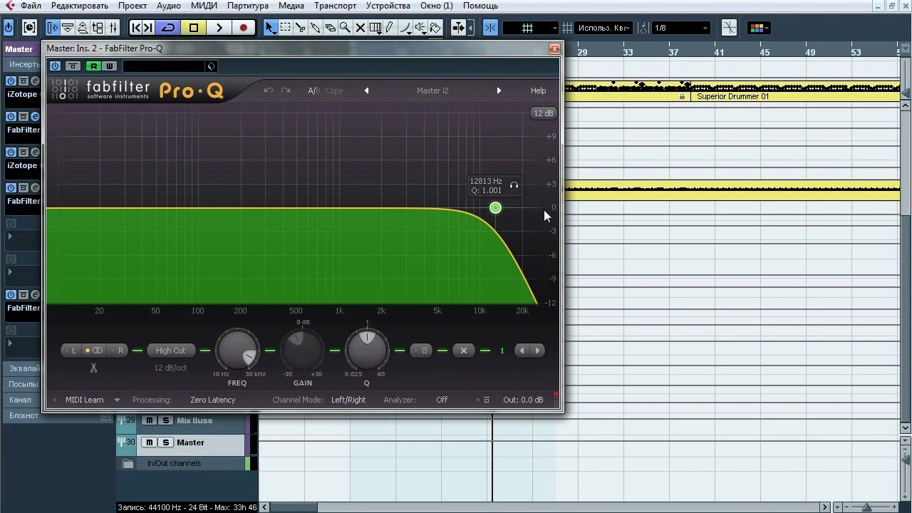
{"action": "key", "text": "space"}
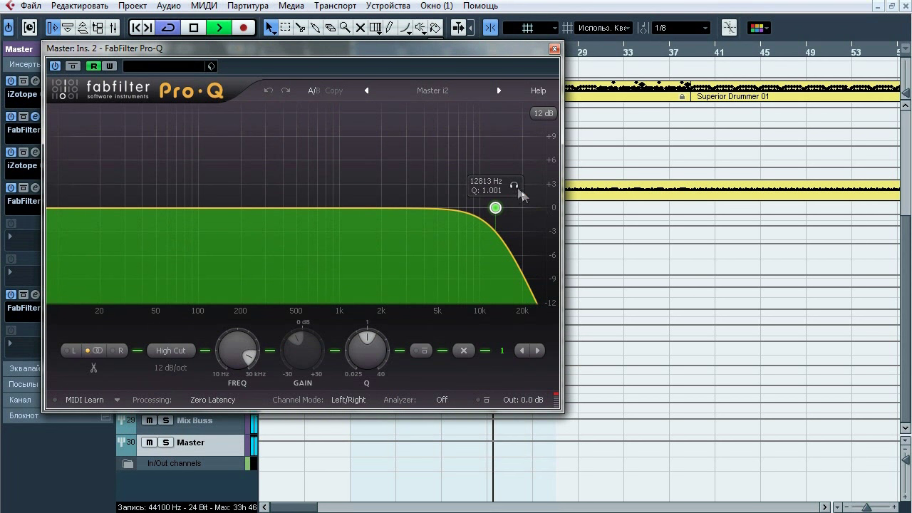
{"action": "left_click", "coordinate": [515, 186]}
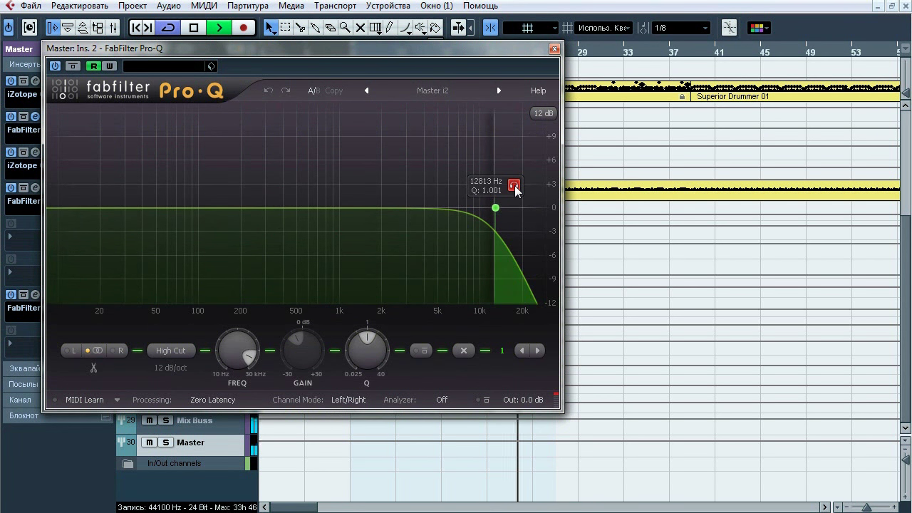
{"action": "left_click", "coordinate": [514, 186]}
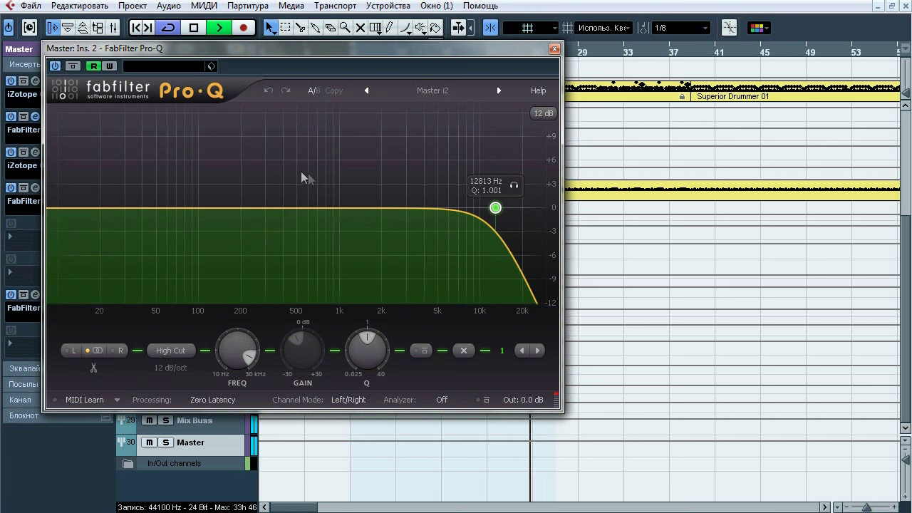
Compare the master Pro-Q bypassed and active, leaving it on, then stop playback
{"action": "key", "text": "space"}
{"action": "key", "text": "space"}
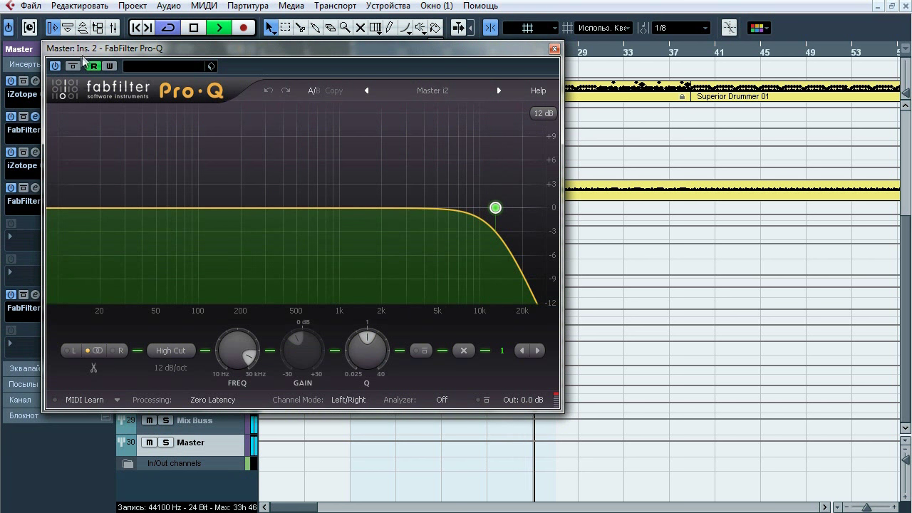
{"action": "left_click", "coordinate": [74, 66]}
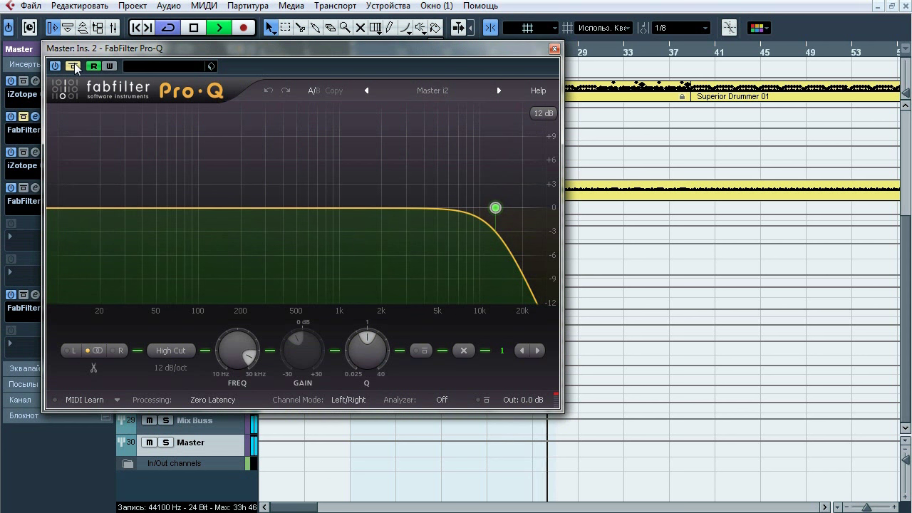
{"action": "left_click", "coordinate": [74, 67]}
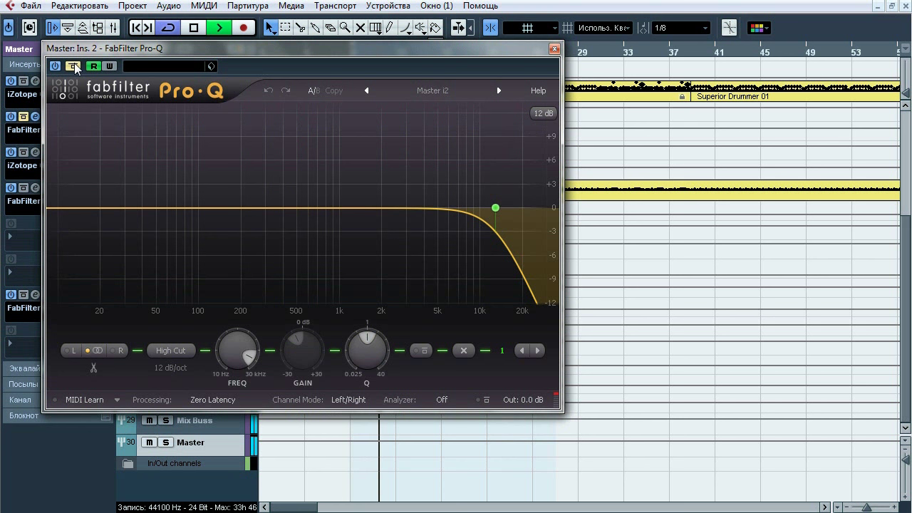
{"action": "key", "text": "space"}
{"action": "left_click", "coordinate": [555, 49]}
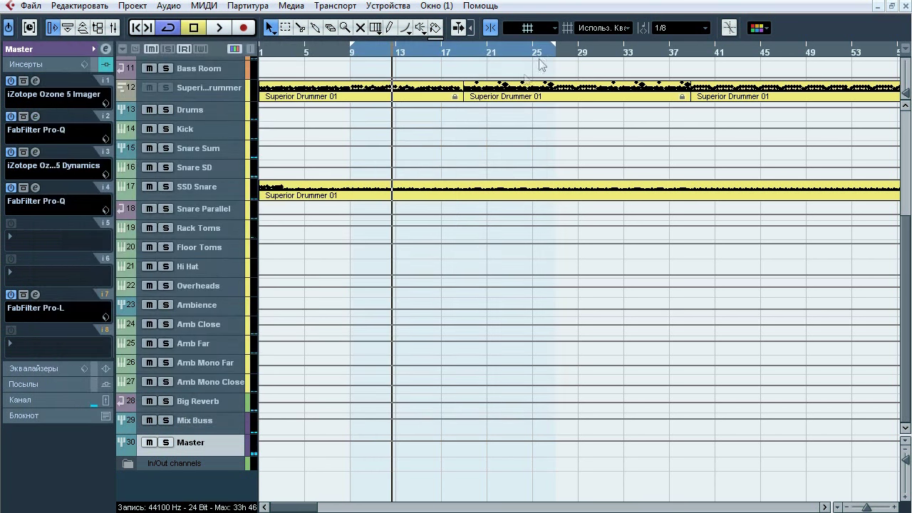
{"action": "left_click", "coordinate": [35, 152]}
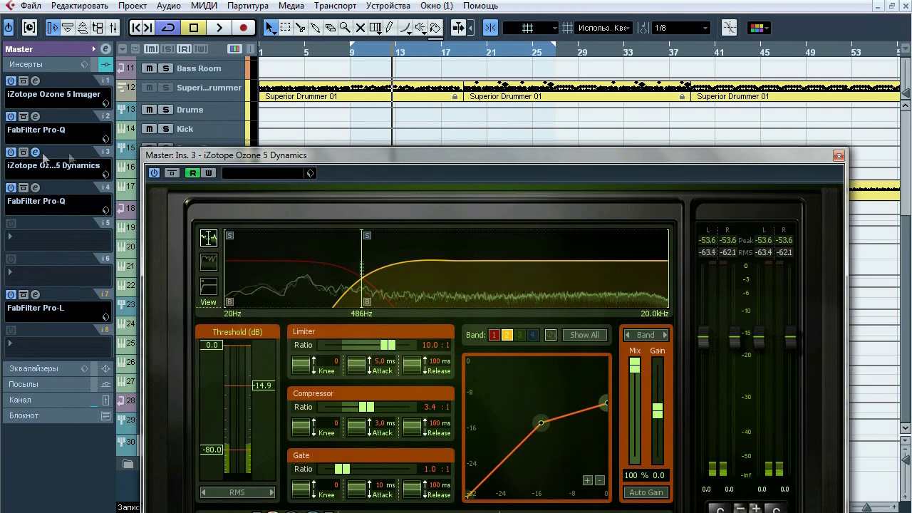
{"action": "left_click_drag", "start_coordinate": [271, 154], "coordinate": [250, 37]}
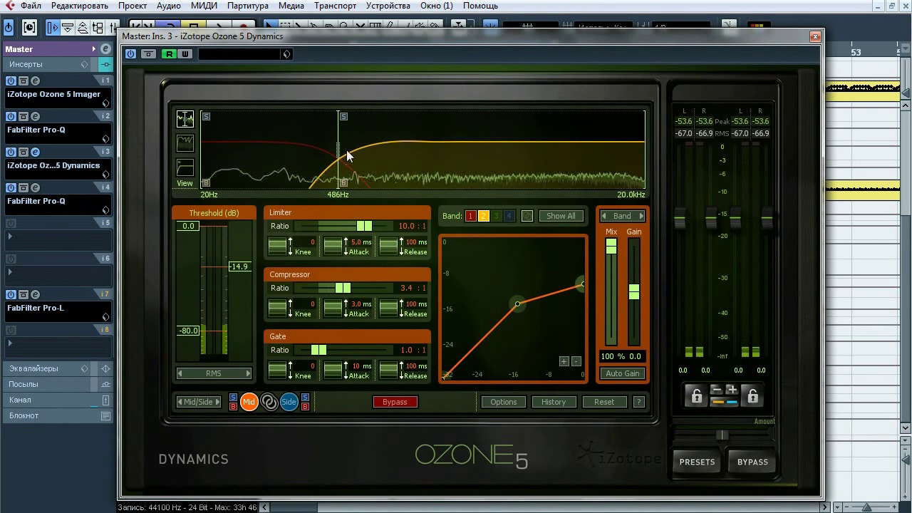
{"action": "left_click", "coordinate": [298, 169]}
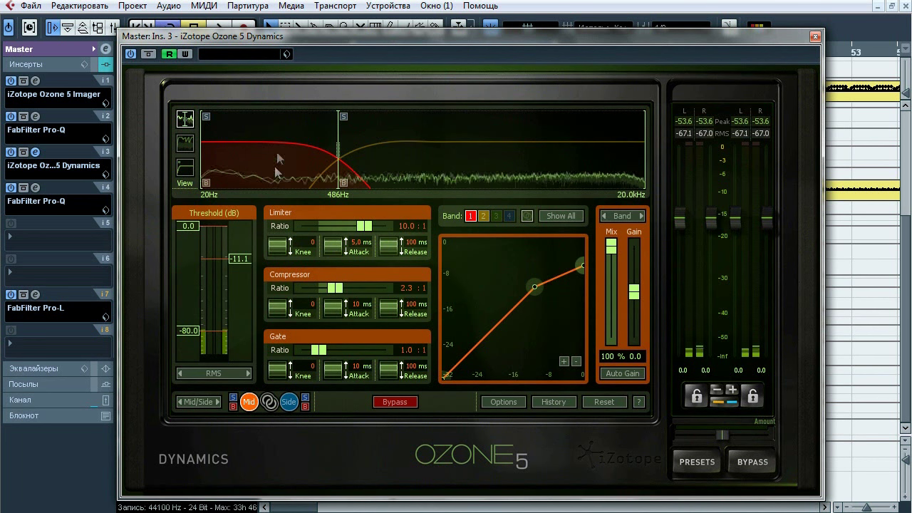
{"action": "left_click", "coordinate": [207, 116]}
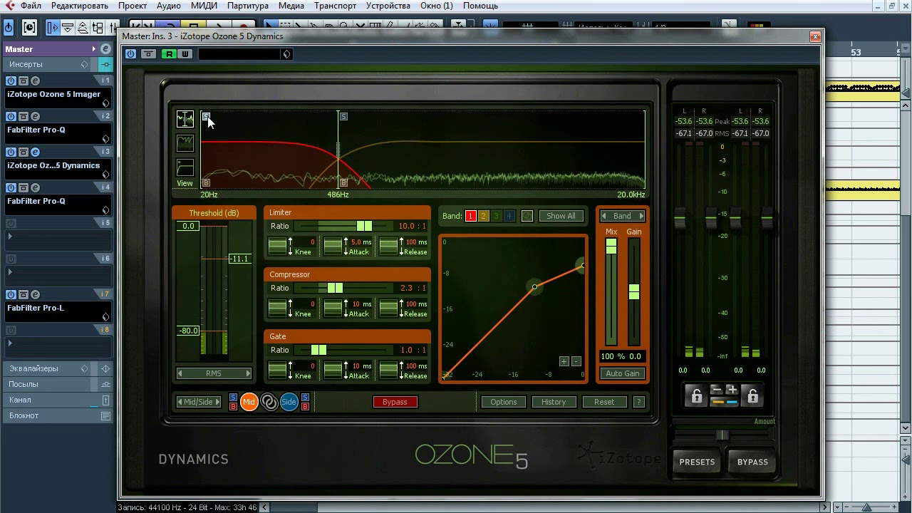
{"action": "key", "text": "space"}
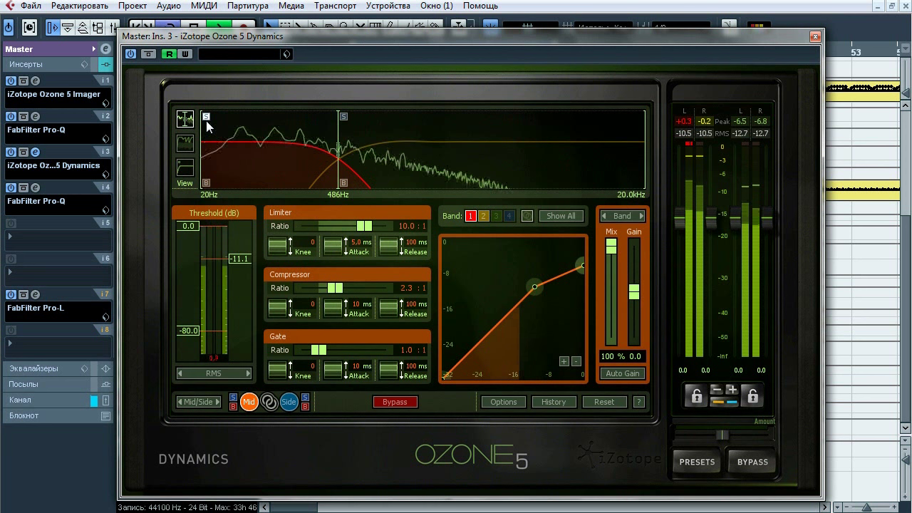
{"action": "left_click", "coordinate": [452, 172]}
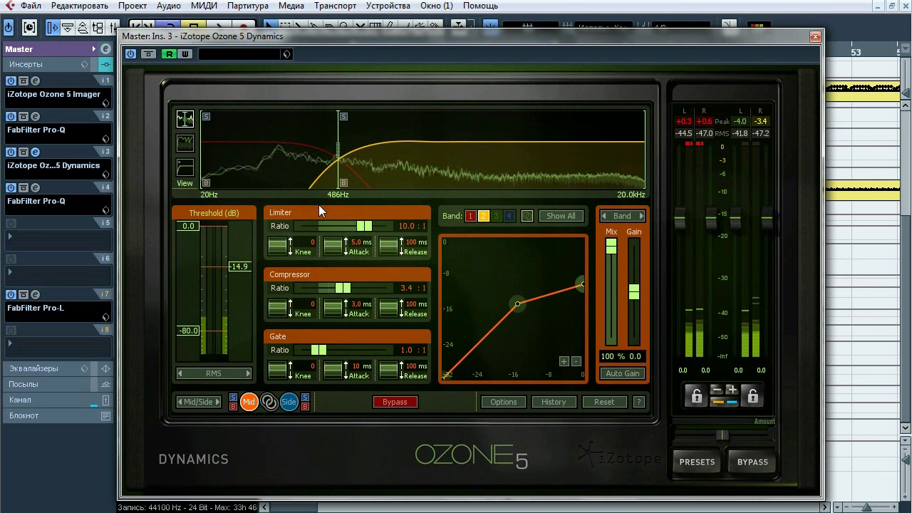
{"action": "left_click", "coordinate": [149, 53]}
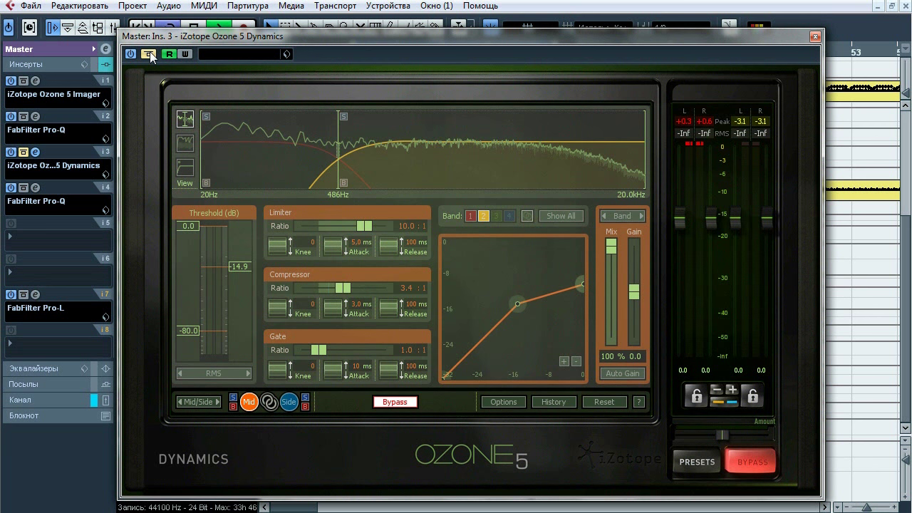
{"action": "left_click", "coordinate": [149, 53]}
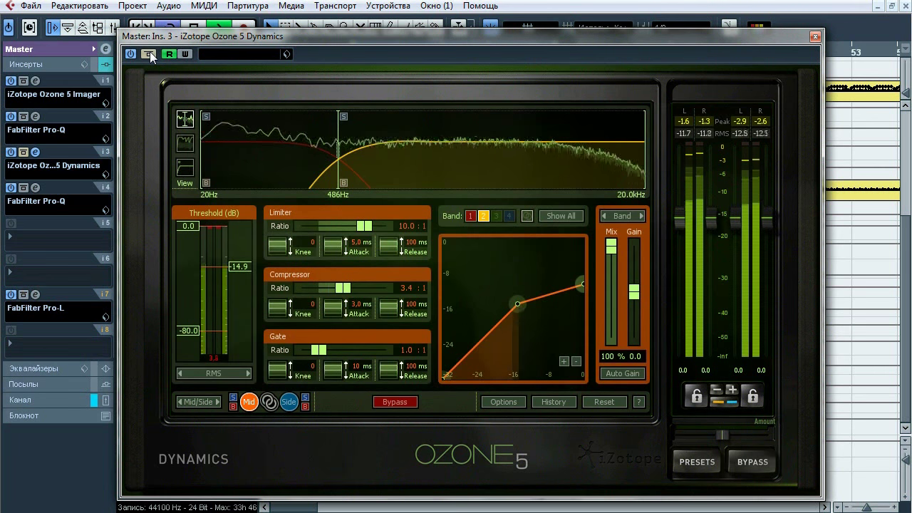
{"action": "left_click", "coordinate": [149, 53]}
{"action": "left_click", "coordinate": [149, 53]}
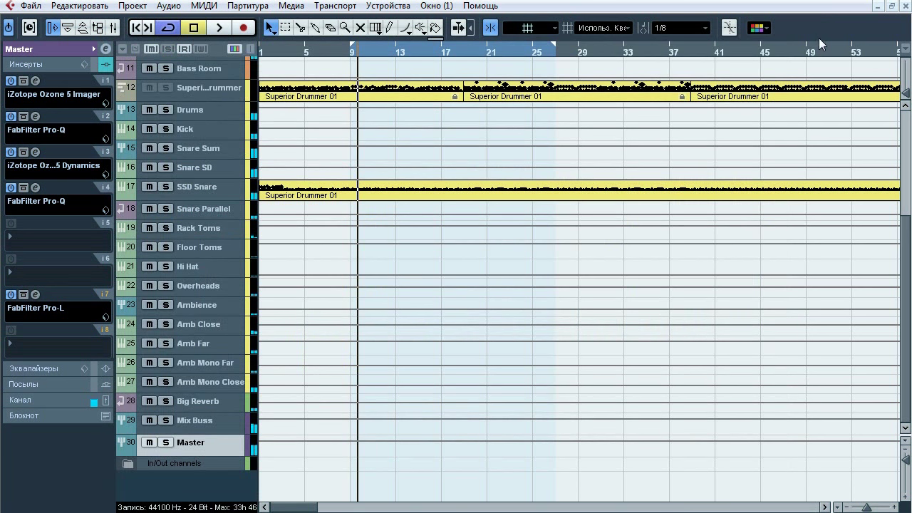
{"action": "left_click", "coordinate": [816, 37]}
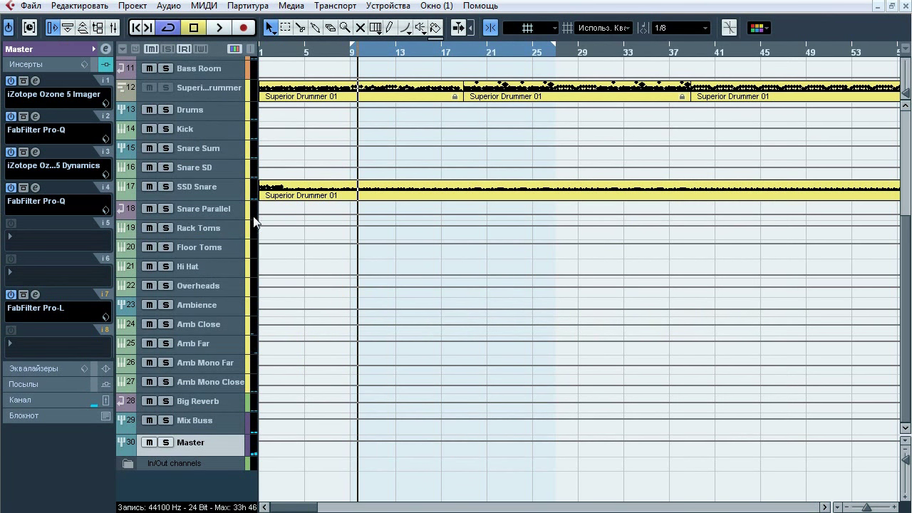
{"action": "left_click", "coordinate": [37, 189]}
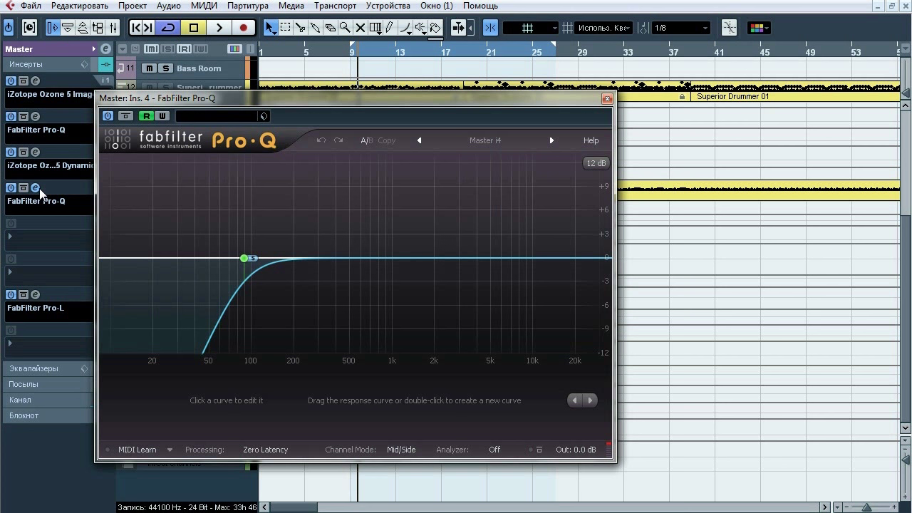
{"action": "mouse_move", "coordinate": [212, 273]}
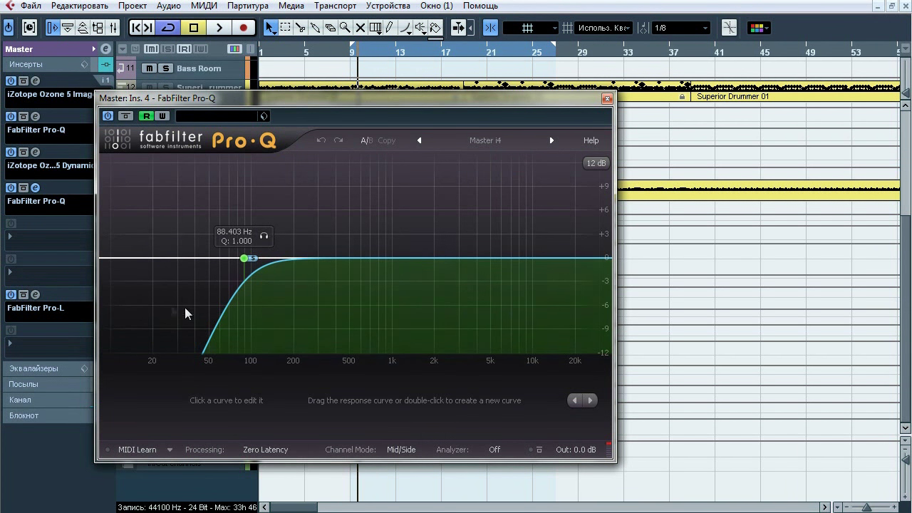
{"action": "left_click", "coordinate": [243, 257]}
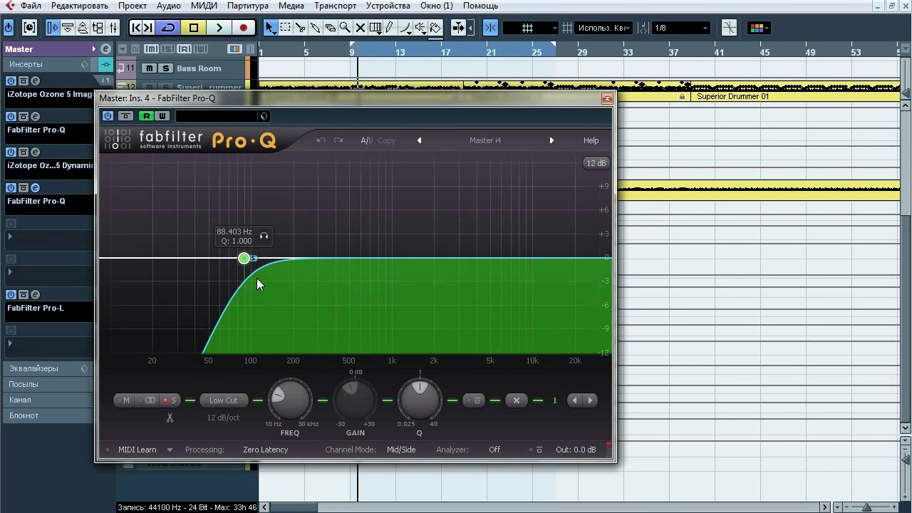
{"action": "key", "text": "space"}
{"action": "left_click", "coordinate": [265, 238]}
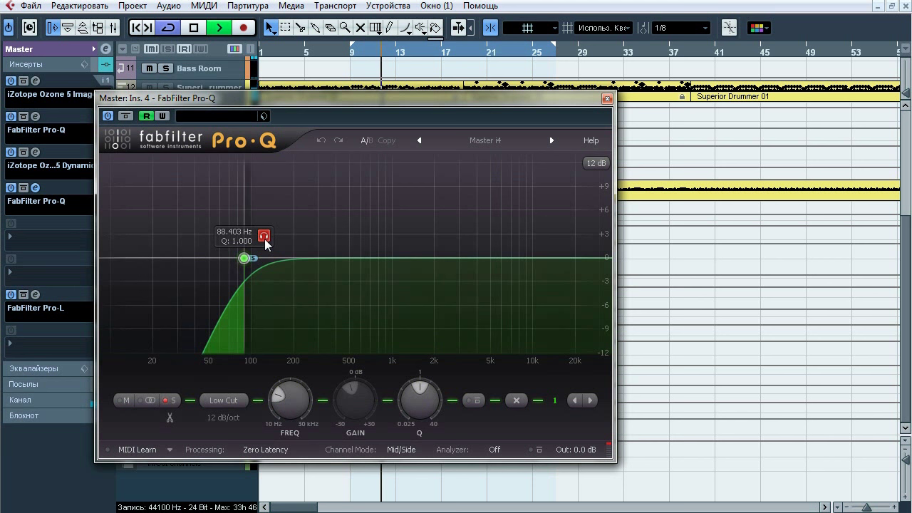
{"action": "left_click", "coordinate": [264, 238]}
{"action": "left_click", "coordinate": [128, 117]}
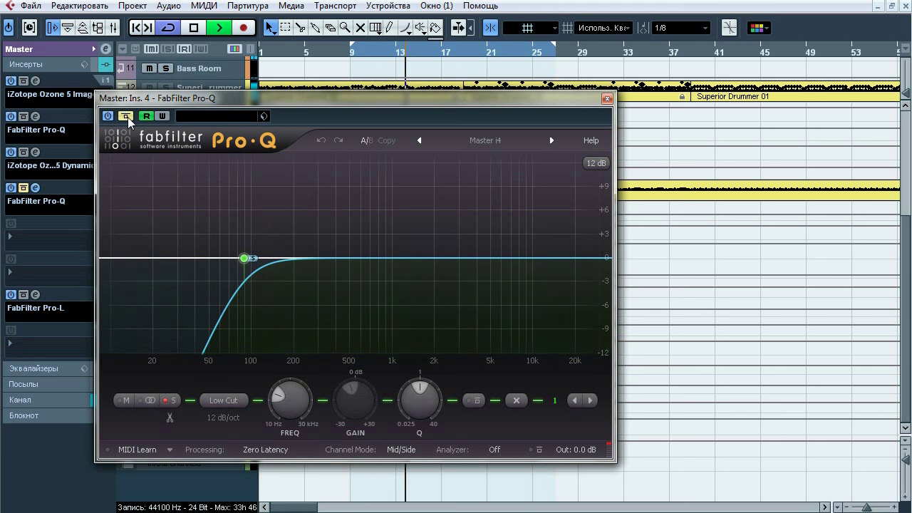
{"action": "left_click", "coordinate": [127, 117]}
{"action": "left_click", "coordinate": [127, 117]}
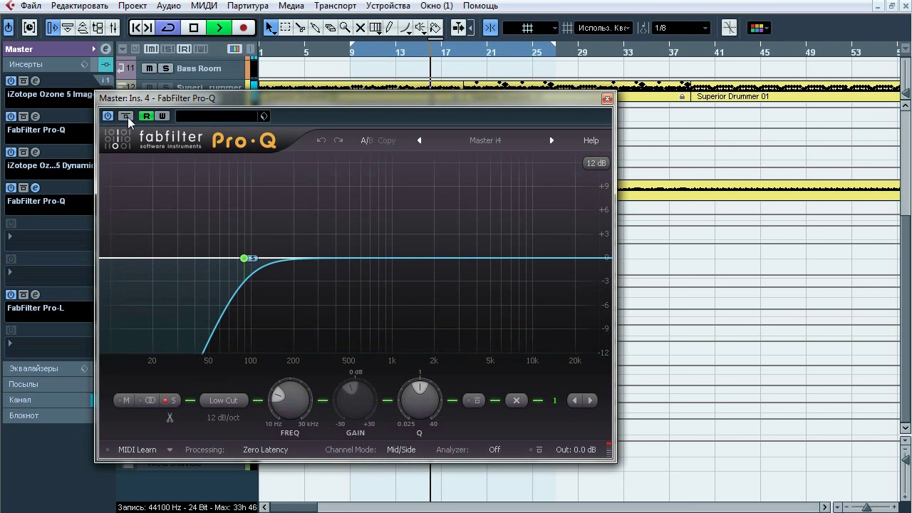
{"action": "left_click", "coordinate": [127, 117]}
{"action": "key", "text": "space"}
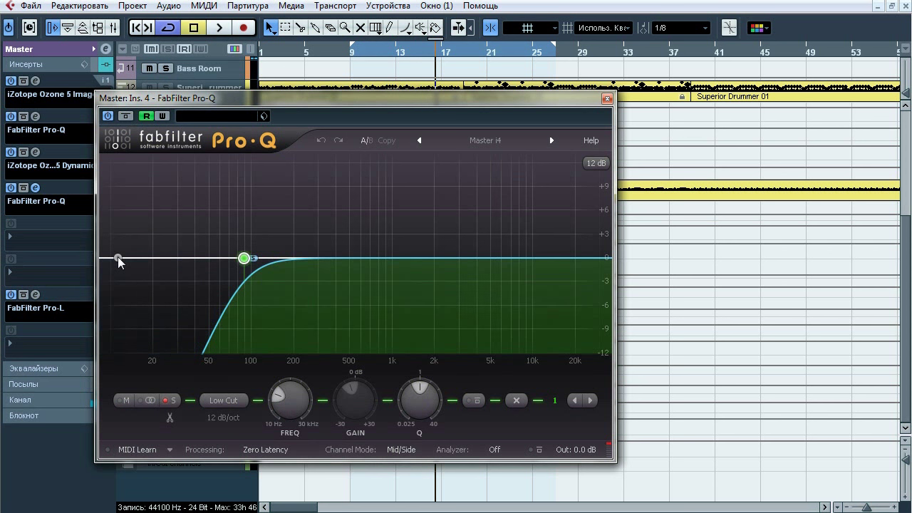
{"action": "left_click", "coordinate": [606, 101]}
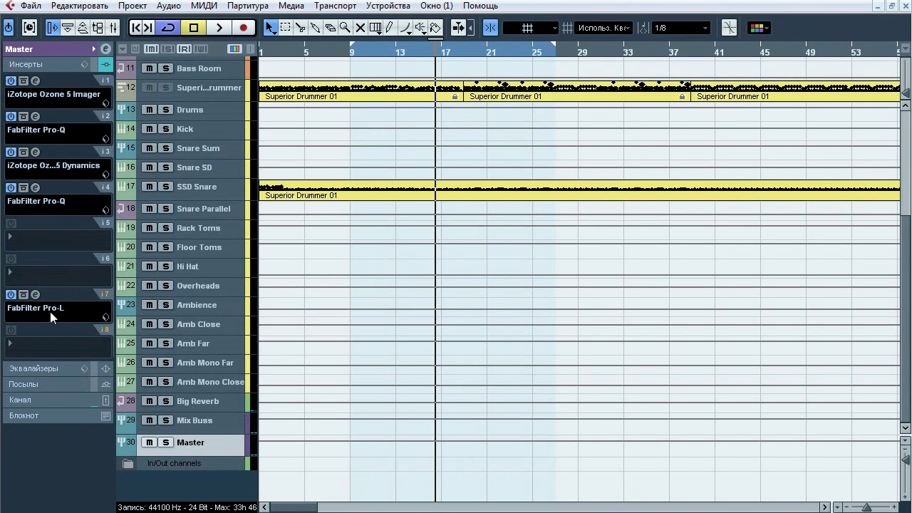
Bring up the master Pro-L, keep its Transparent style and turn on the level history display
{"action": "left_click", "coordinate": [35, 295]}
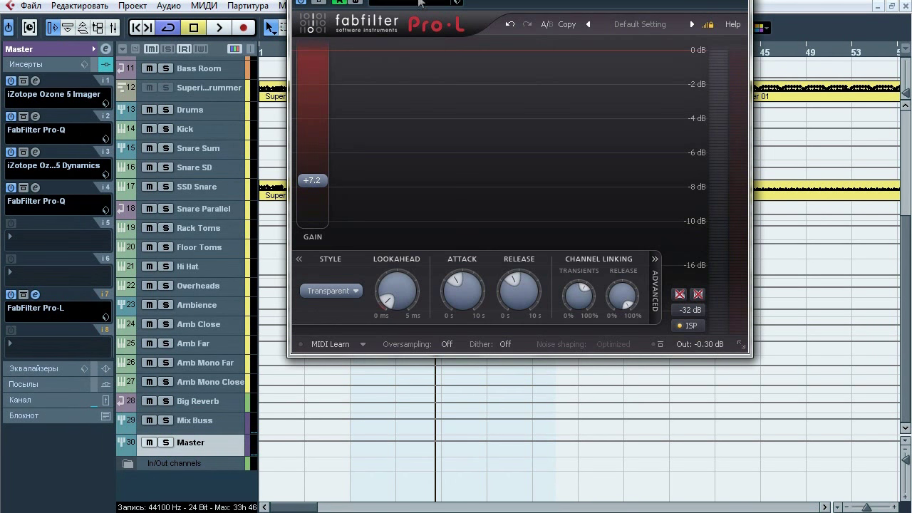
{"action": "left_click_drag", "start_coordinate": [421, 3], "coordinate": [309, 72]}
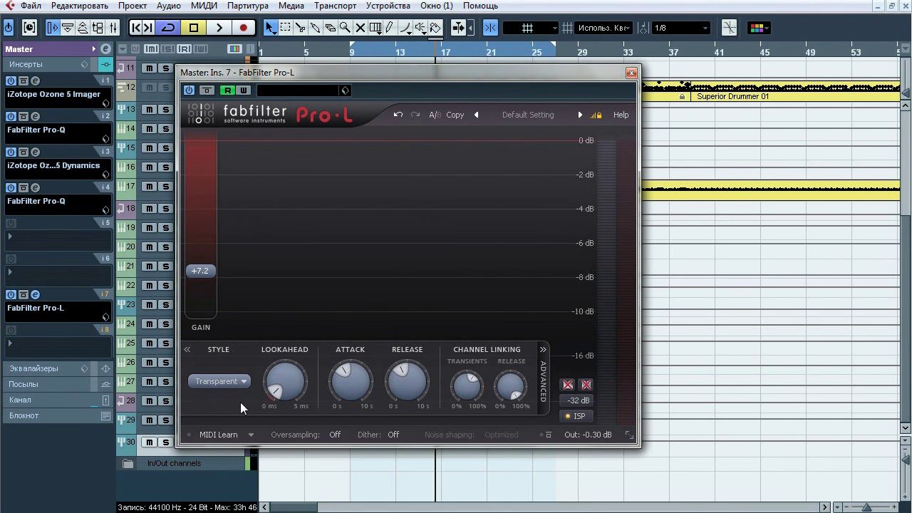
{"action": "left_click", "coordinate": [246, 382]}
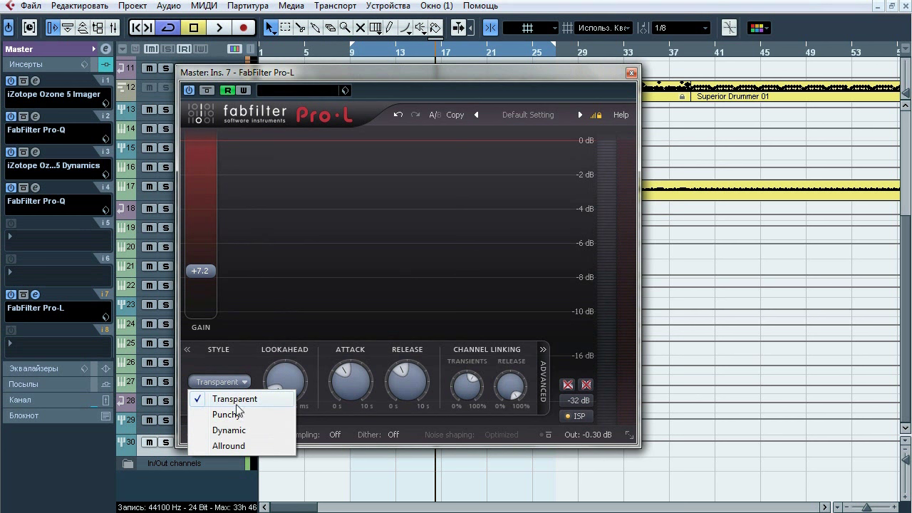
{"action": "left_click", "coordinate": [243, 350]}
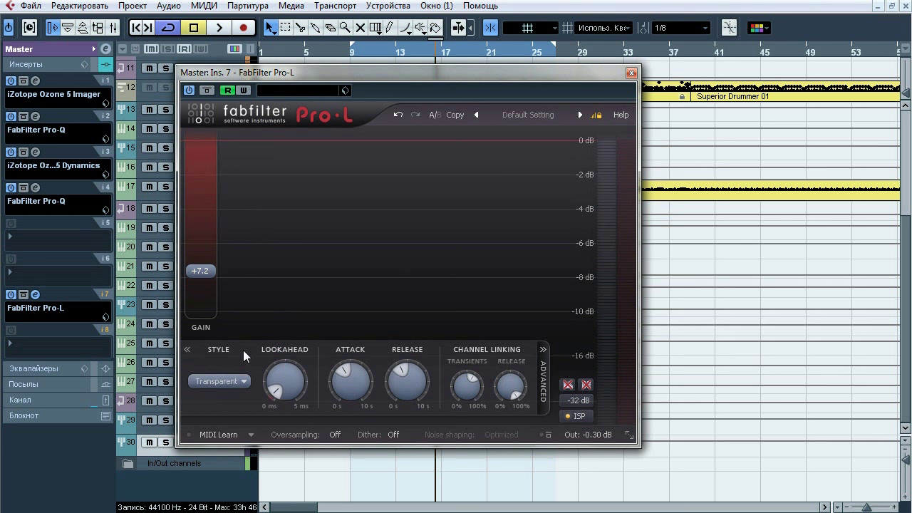
{"action": "left_click", "coordinate": [569, 385]}
Briefly play the mix through the Transparent limiter, then stop
{"action": "key", "text": "space"}
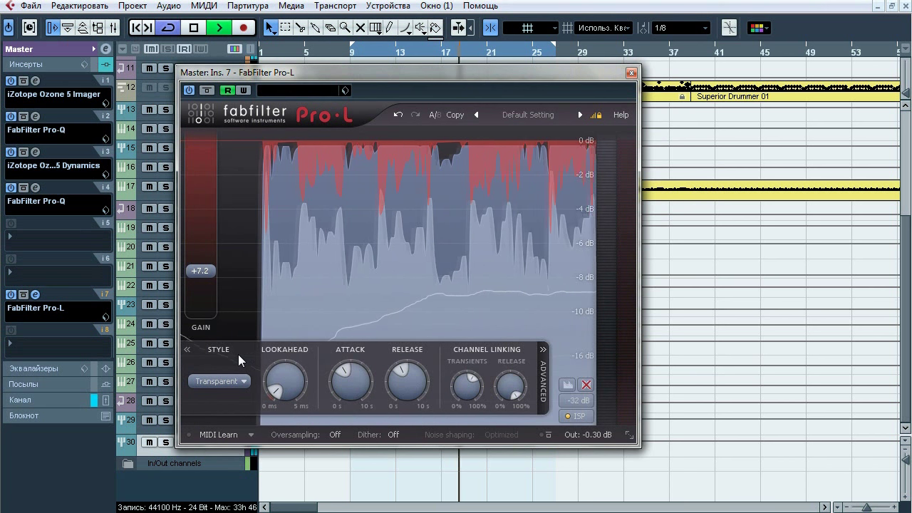
{"action": "key", "text": "alt+space"}
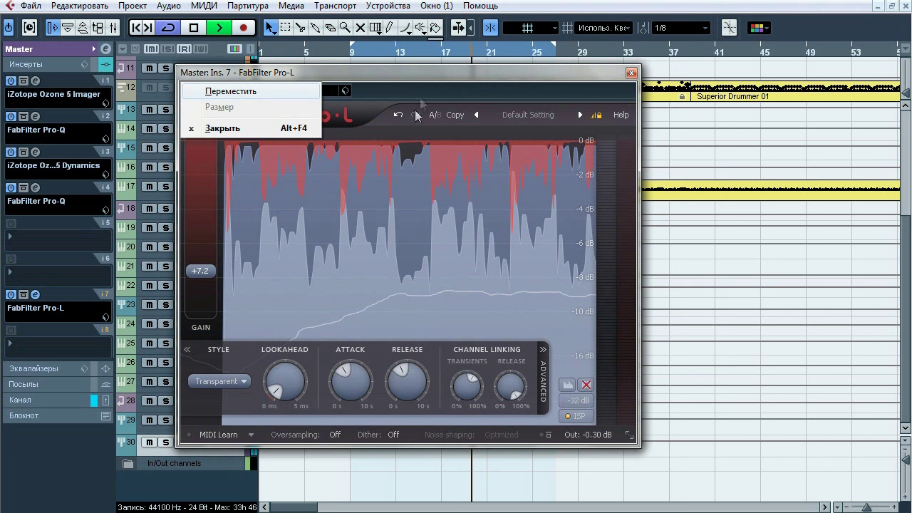
{"action": "key", "text": "Escape"}
{"action": "key", "text": "space"}
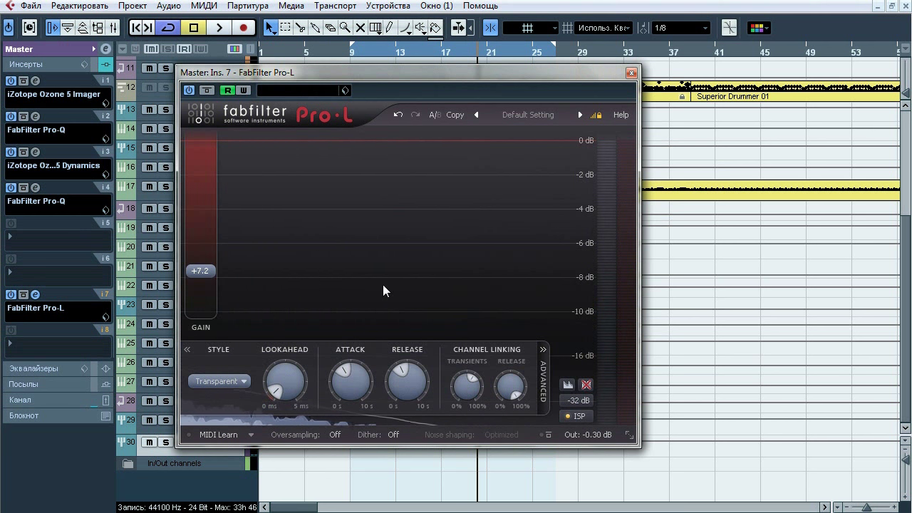
During playback, toggle the Pro-L limiter bypass off and on twice, leaving it active
{"action": "key", "text": "space"}
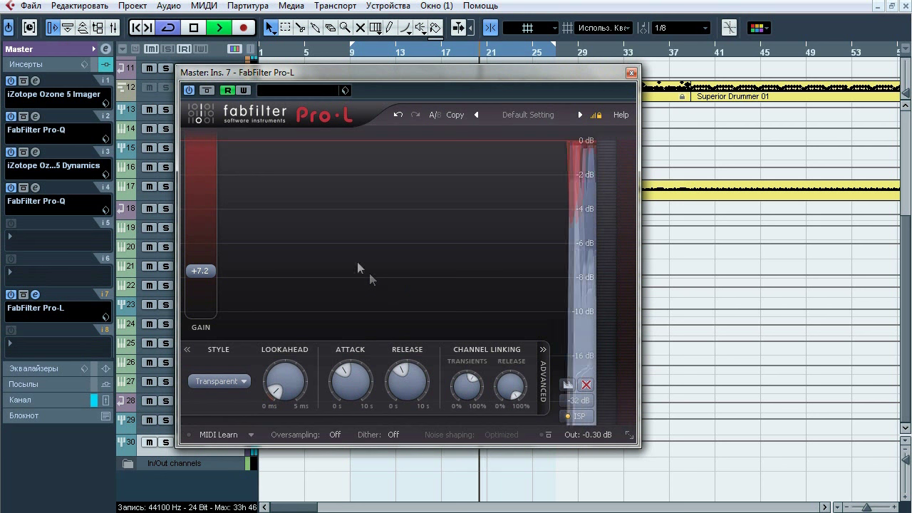
{"action": "left_click", "coordinate": [207, 90]}
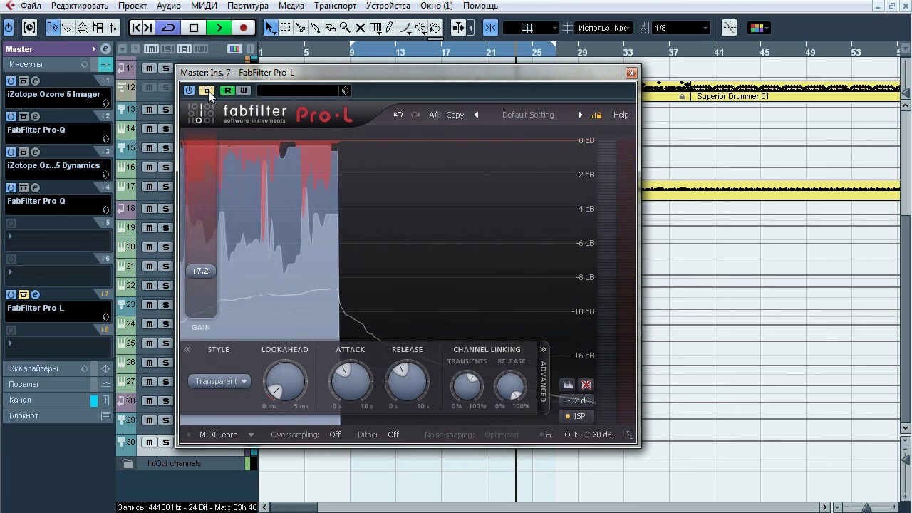
{"action": "left_click", "coordinate": [207, 90]}
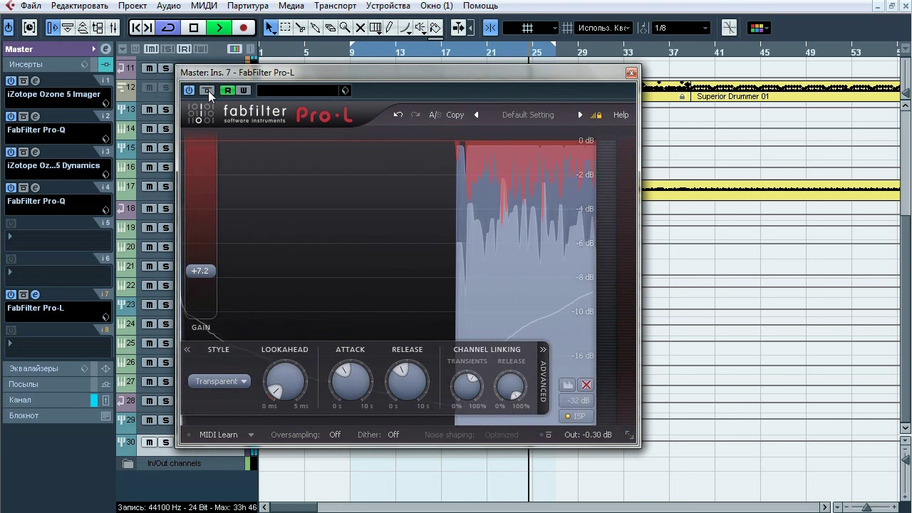
{"action": "left_click", "coordinate": [208, 90]}
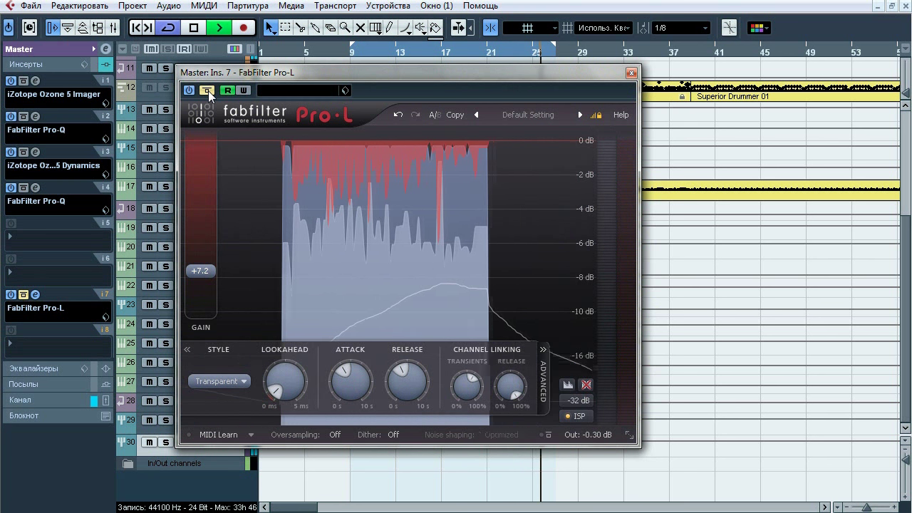
{"action": "left_click", "coordinate": [209, 90]}
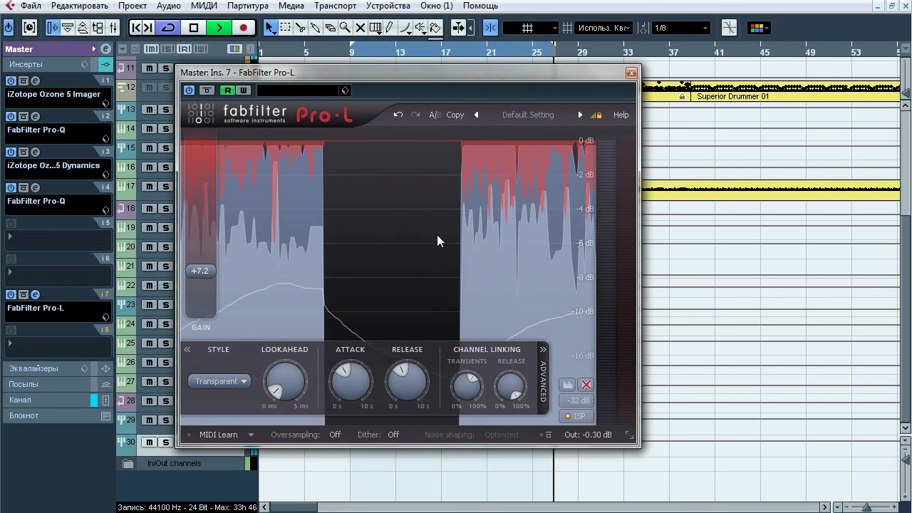
{"action": "key", "text": "space"}
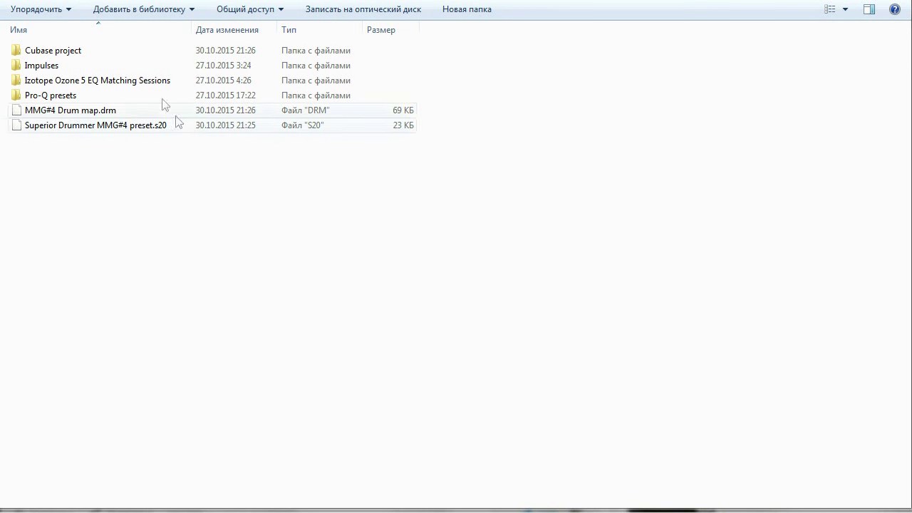
{"action": "double_click", "coordinate": [127, 52]}
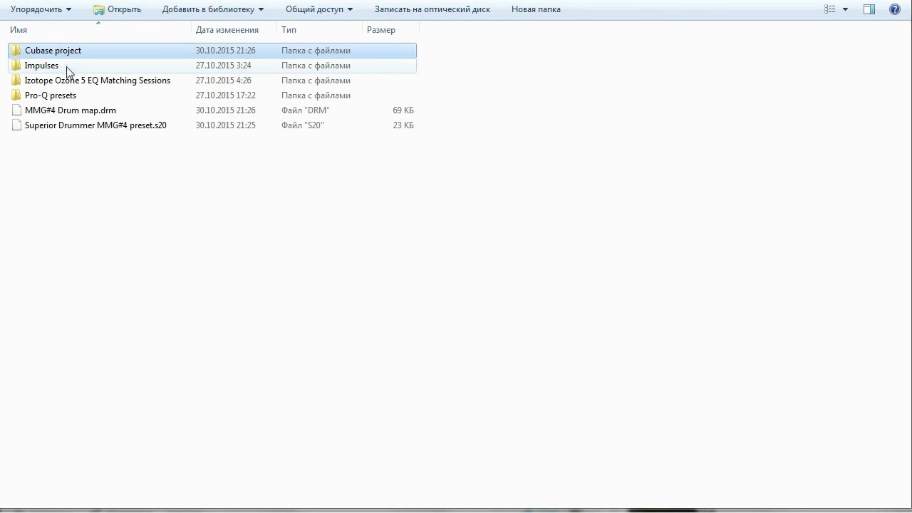
{"action": "double_click", "coordinate": [66, 66]}
{"action": "key", "text": "BackSpace"}
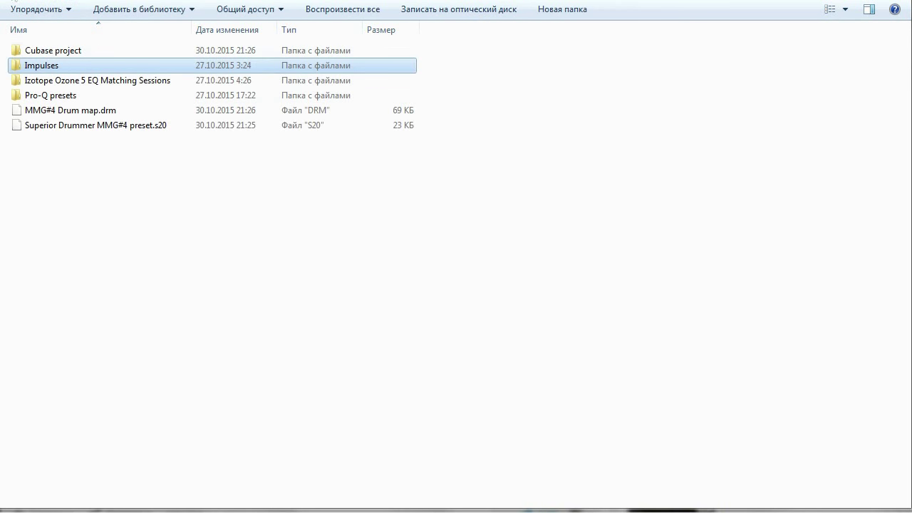
{"action": "double_click", "coordinate": [93, 80]}
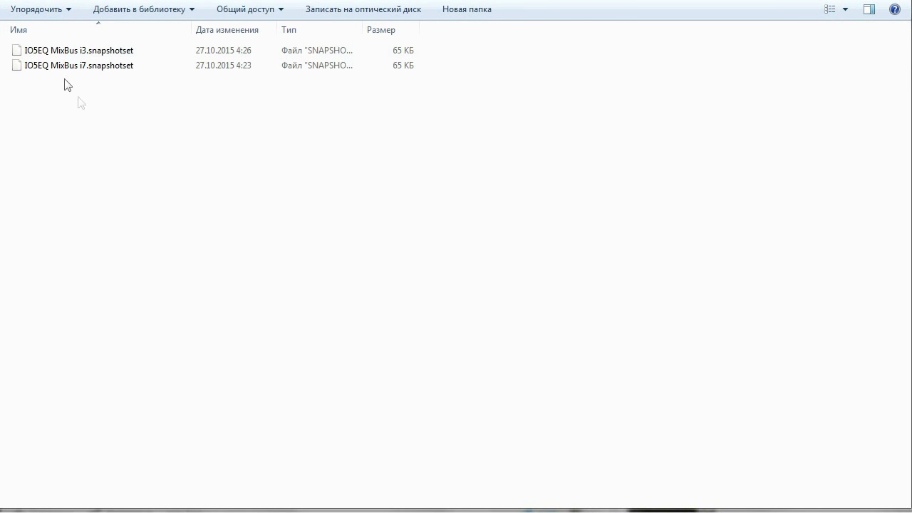
{"action": "key", "text": "BackSpace"}
{"action": "double_click", "coordinate": [78, 94]}
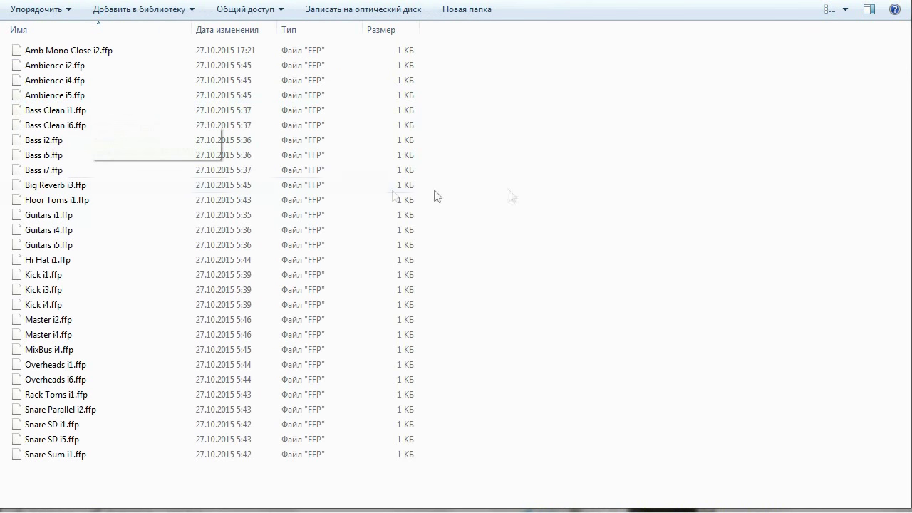
{"action": "key", "text": "BackSpace"}
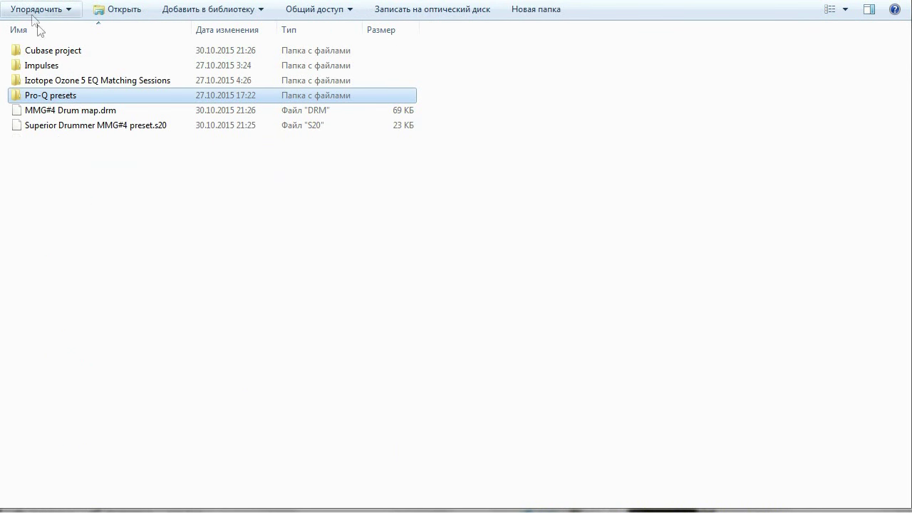
{"action": "key", "text": "Down"}
{"action": "left_click", "coordinate": [99, 127]}
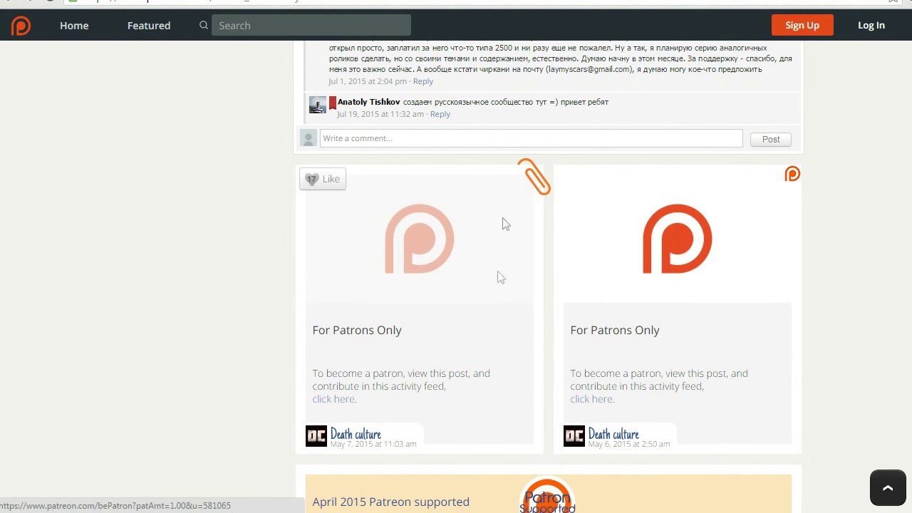
Follow the 'click here' link to the Become a patron page with the $1.00+ per month tier
{"action": "left_click", "coordinate": [451, 253]}
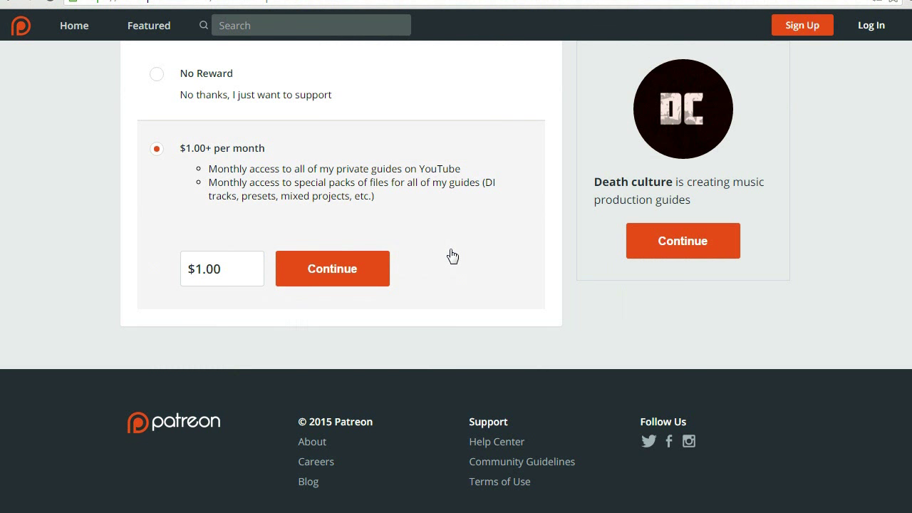
{"action": "scroll", "coordinate": [452, 256], "scroll_direction": "up", "scroll_amount": 3}
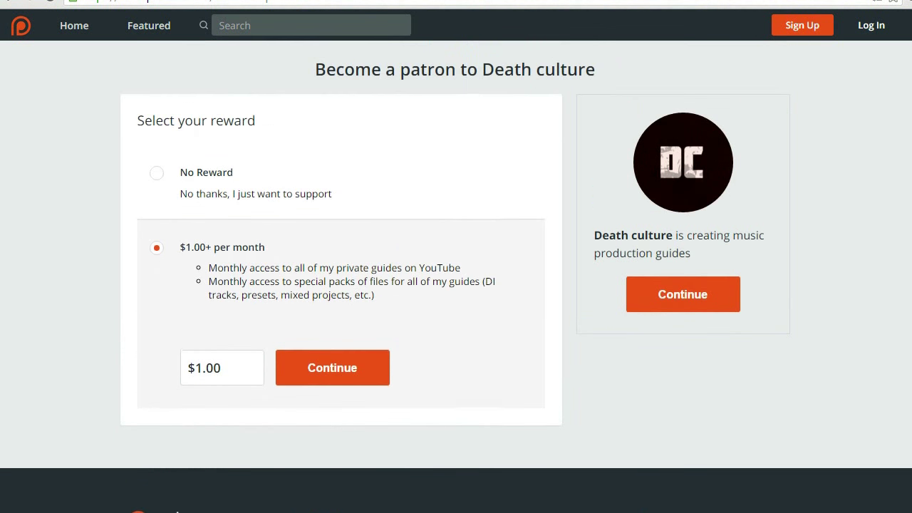